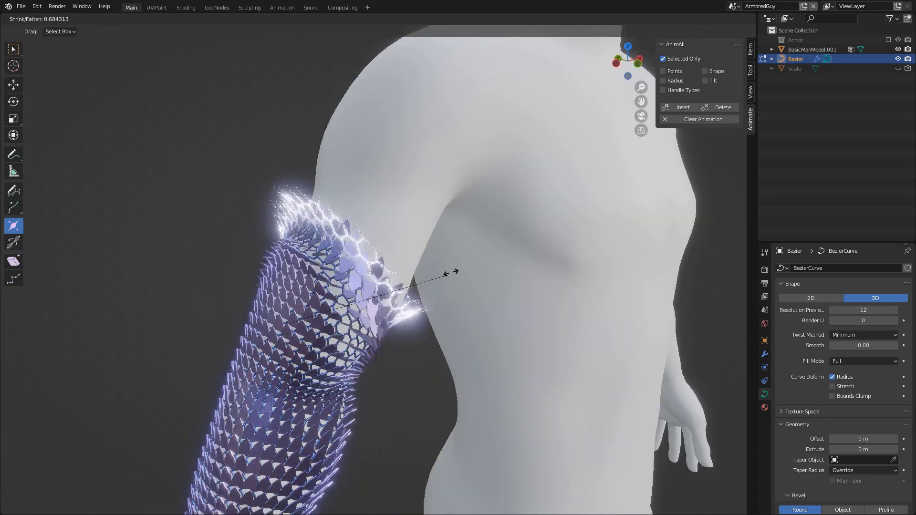
# Step: Move the Bezier curve's control point up the arm to the shoulder and adjust its radius
pyautogui.click(457, 271)
pyautogui.moveTo(451, 267); pyautogui.dragTo(505, 240, button='middle')
pyautogui.press('g')
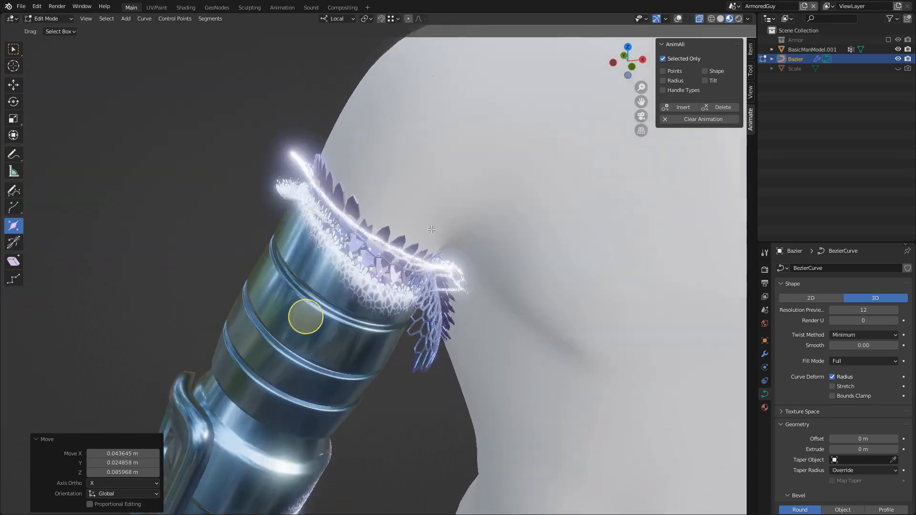
pyautogui.moveTo(334, 229); pyautogui.dragTo(399, 235, button='middle')
pyautogui.click(402, 219)
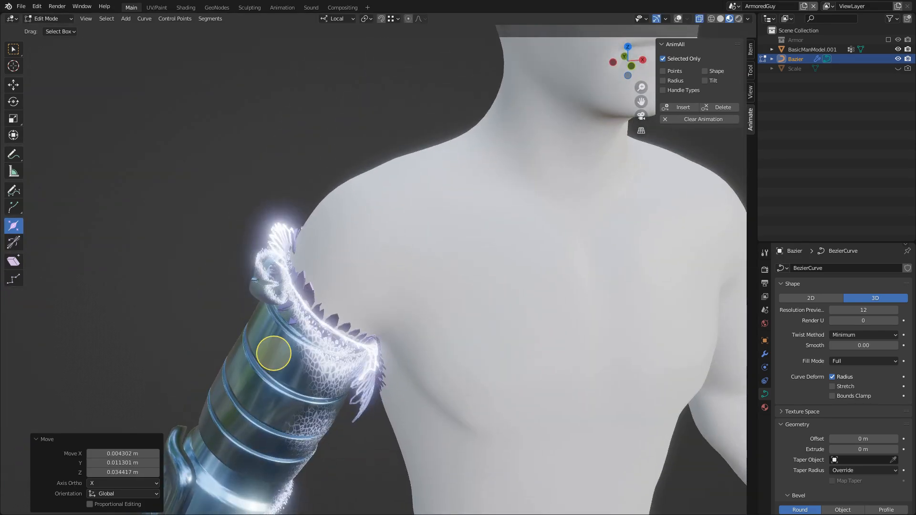
pyautogui.hotkey('alt', 's')
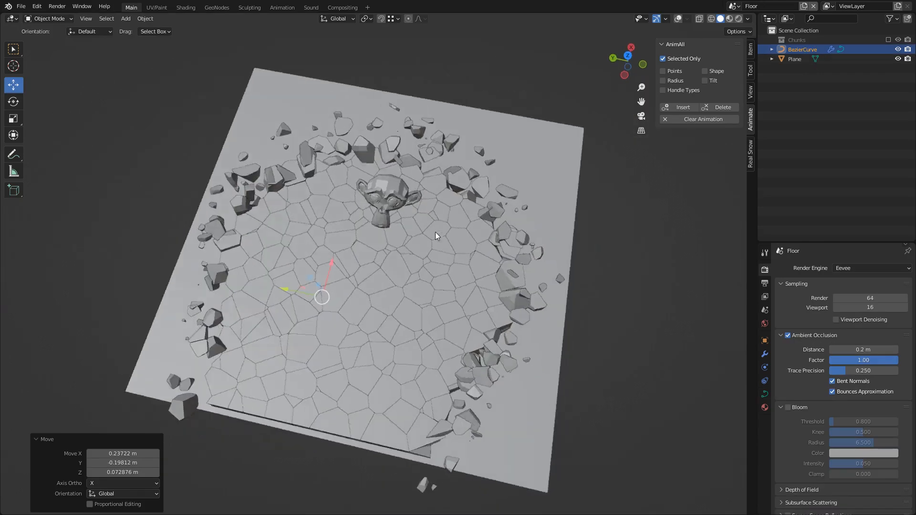
# Step: Move the BezierCurve across the cracked floor and begin adjusting its point radius in Edit Mode
pyautogui.moveTo(435, 232); pyautogui.dragTo(499, 215, button='middle')
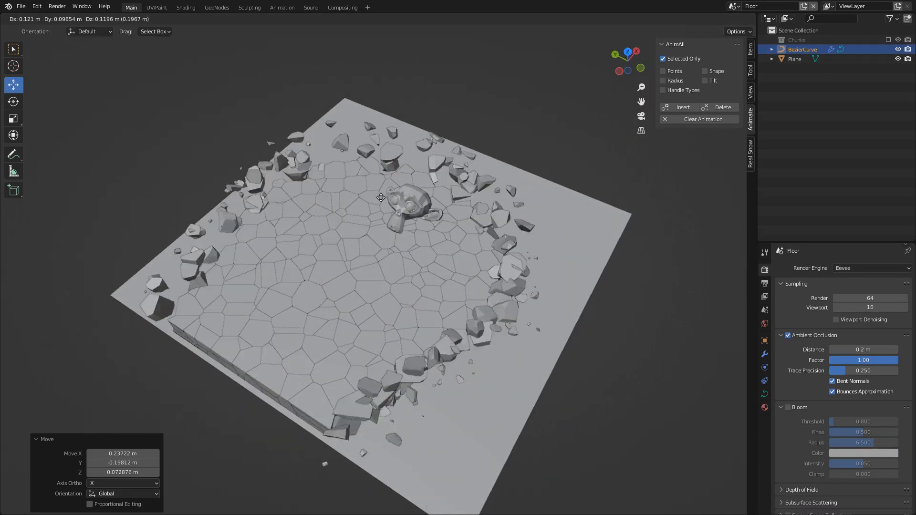
pyautogui.click(382, 236)
pyautogui.hotkey('alt', 's')
pyautogui.click(515, 267)
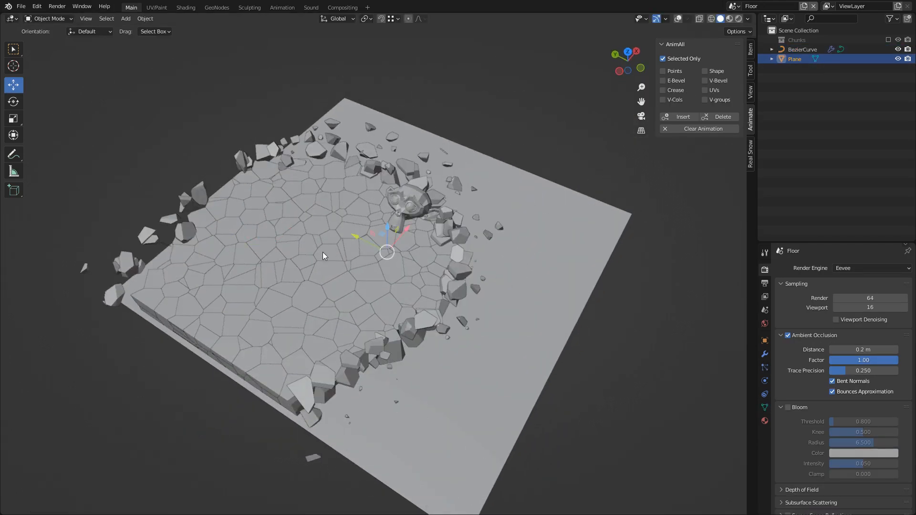
pyautogui.click(274, 259)
pyautogui.press('Tab')
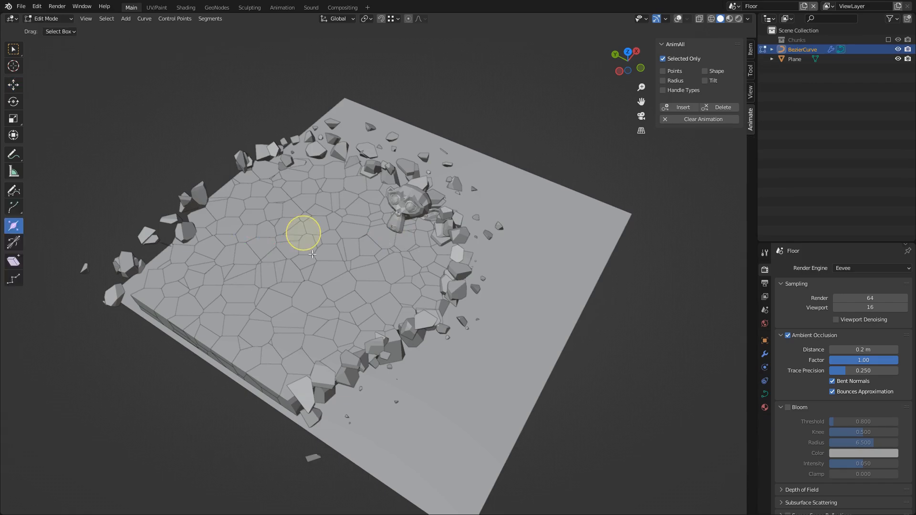
pyautogui.hotkey('alt', 's')
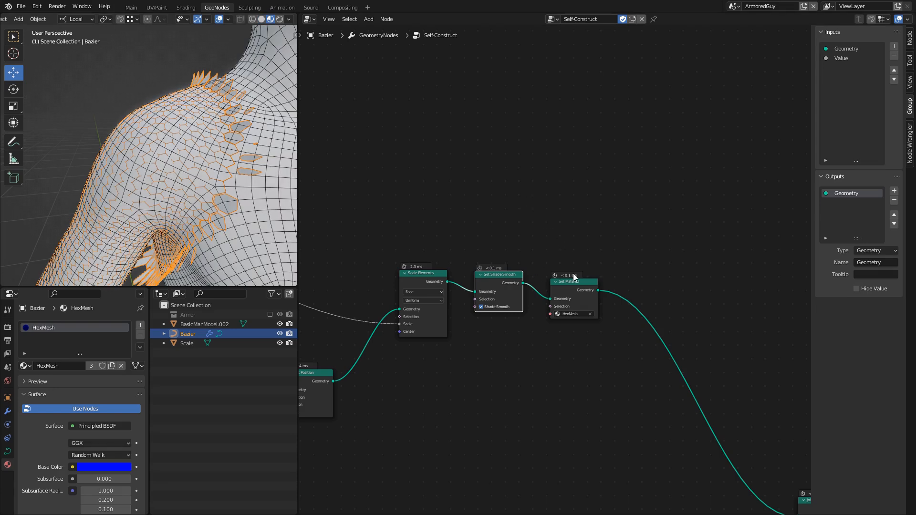
# Step: Move the Join Geometry and Group Output nodes up beside the HexMesh Set Material node
pyautogui.moveTo(646, 248); pyautogui.dragTo(533, 171, button='middle')
pyautogui.moveTo(615, 256); pyautogui.dragTo(532, 214, button='middle')
pyautogui.moveTo(532, 226); pyautogui.dragTo(731, 430)
pyautogui.press('g')
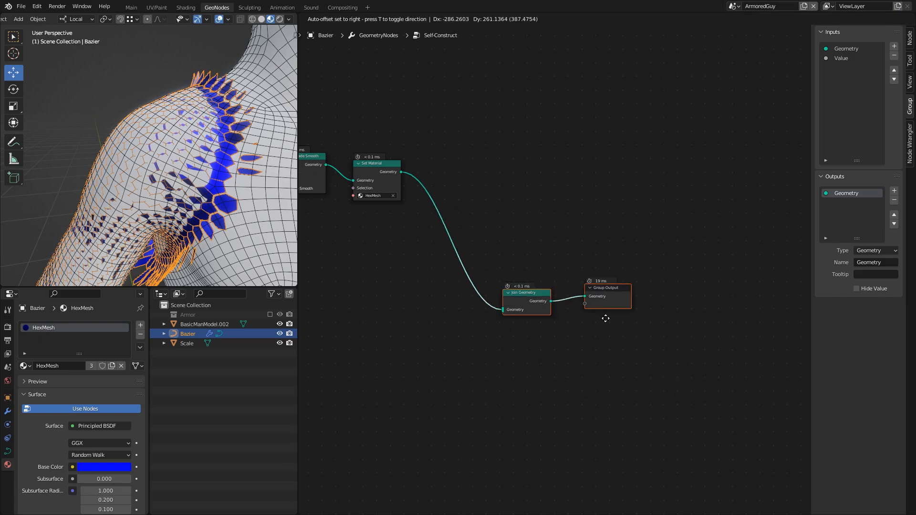
pyautogui.click(563, 211)
pyautogui.moveTo(438, 197); pyautogui.dragTo(545, 325, button='middle')
pyautogui.scroll(-4, 544, 300)
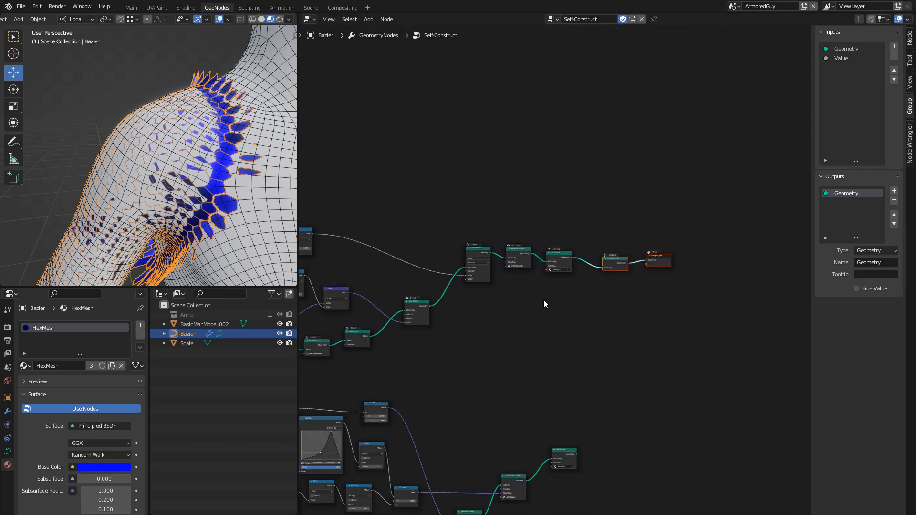
pyautogui.moveTo(495, 337); pyautogui.dragTo(585, 220, button='middle')
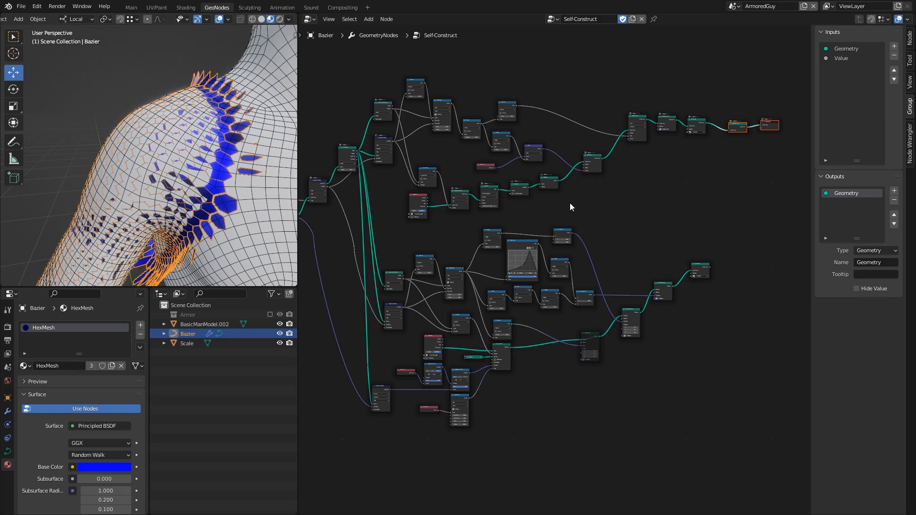
# Step: Hide the viewport overlays on the shoulder model and select the Set Position node
pyautogui.moveTo(587, 210); pyautogui.dragTo(496, 341, button='middle')
pyautogui.scroll(6, 522, 305)
pyautogui.scroll(2, 523, 305)
pyautogui.scroll(1, 504, 307)
pyautogui.moveTo(496, 291); pyautogui.dragTo(628, 308, button='middle')
pyautogui.scroll(2, 597, 297)
pyautogui.moveTo(679, 214); pyautogui.dragTo(652, 213)
pyautogui.moveTo(515, 358); pyautogui.dragTo(514, 356)
pyautogui.moveTo(184, 146)
pyautogui.mouseDown(button='middle')
pyautogui.moveTo(148, 155)
pyautogui.moveTo(189, 160)
pyautogui.mouseUp(button='middle')
pyautogui.hotkey('shift', 'alt', 'z')
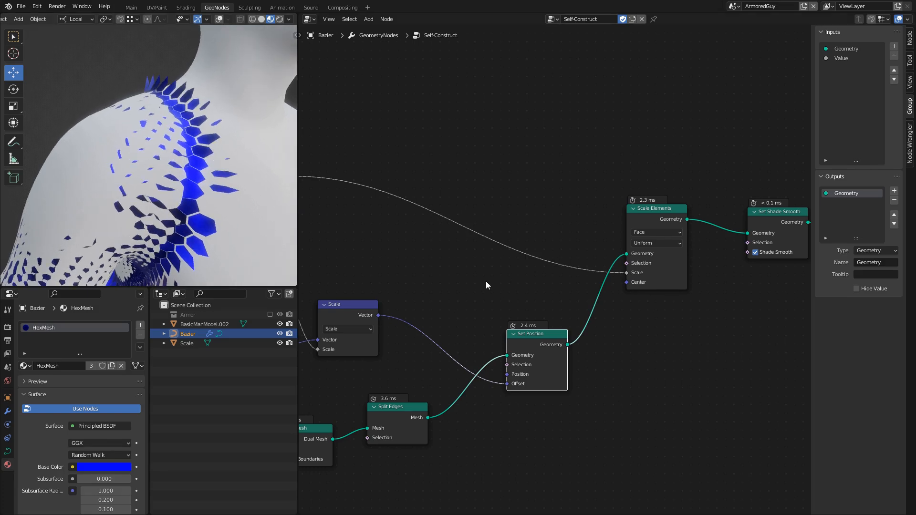
# Step: Examine the Power, Multiply, Subtract and Scale nodes that drive Set Position and Scale Elements
pyautogui.moveTo(533, 277); pyautogui.dragTo(577, 273, button='middle')
pyautogui.moveTo(699, 213); pyautogui.dragTo(690, 209)
pyautogui.moveTo(574, 335); pyautogui.dragTo(560, 332)
pyautogui.moveTo(386, 302); pyautogui.dragTo(607, 284, button='middle')
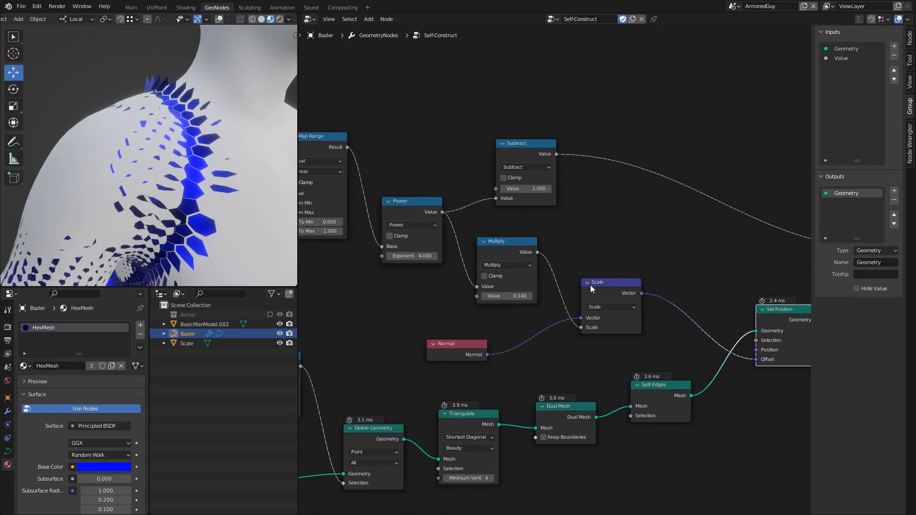
pyautogui.moveTo(499, 296)
pyautogui.mouseDown()
pyautogui.moveTo(534, 295)
pyautogui.moveTo(492, 295)
pyautogui.moveTo(539, 296)
pyautogui.moveTo(499, 296)
pyautogui.mouseUp()
pyautogui.moveTo(610, 244); pyautogui.dragTo(459, 244, button='middle')
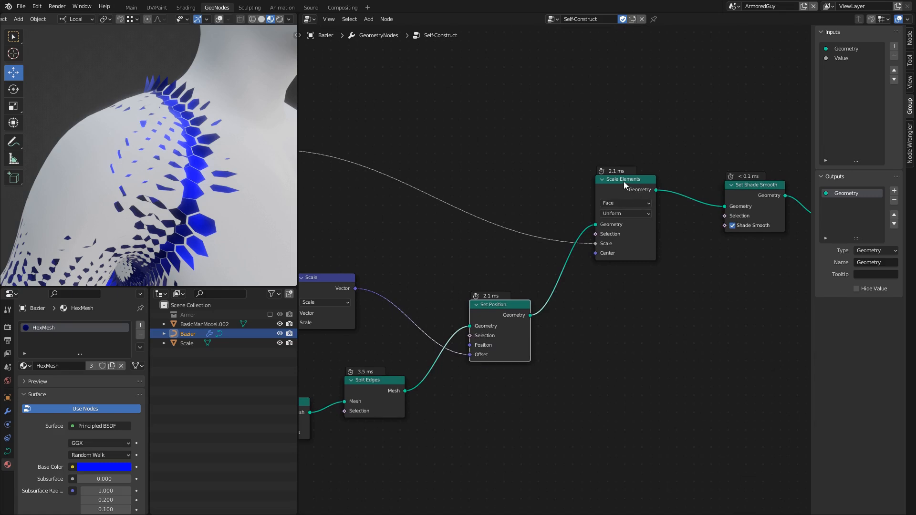
# Step: Try placing Scale Elements between Split Edges and Set Position, with the Subtract value linked to its Scale input
pyautogui.keyDown('alt'); pyautogui.moveTo(626, 180); pyautogui.dragTo(581, 359); pyautogui.keyUp('alt')
pyautogui.moveTo(507, 309); pyautogui.dragTo(631, 205)
pyautogui.moveTo(590, 362); pyautogui.dragTo(523, 300)
pyautogui.moveTo(441, 298); pyautogui.dragTo(504, 297, button='middle')
pyautogui.moveTo(326, 150); pyautogui.dragTo(541, 362)
pyautogui.moveTo(448, 267); pyautogui.dragTo(584, 305, button='middle')
pyautogui.moveTo(418, 329); pyautogui.dragTo(443, 330)
# Step: Examine the Scale, Rotate and Translate Instances nodes in the lower branch of the node group
pyautogui.scroll(-2, 571, 404)
pyautogui.scroll(-1, 572, 406)
pyautogui.moveTo(629, 428); pyautogui.dragTo(559, 194, button='middle')
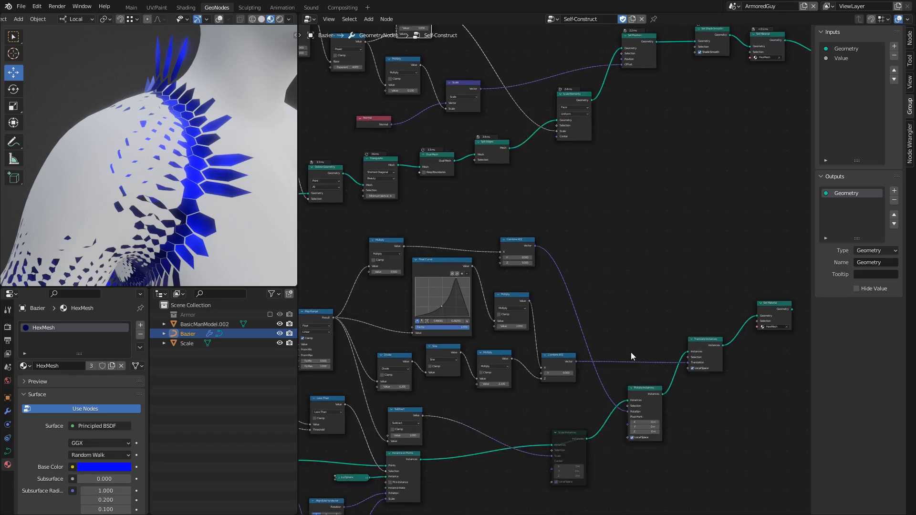
pyautogui.moveTo(646, 410); pyautogui.dragTo(523, 288, button='middle')
pyautogui.scroll(3, 527, 296)
pyautogui.moveTo(466, 276); pyautogui.dragTo(570, 260, button='middle')
pyautogui.scroll(1, 460, 309)
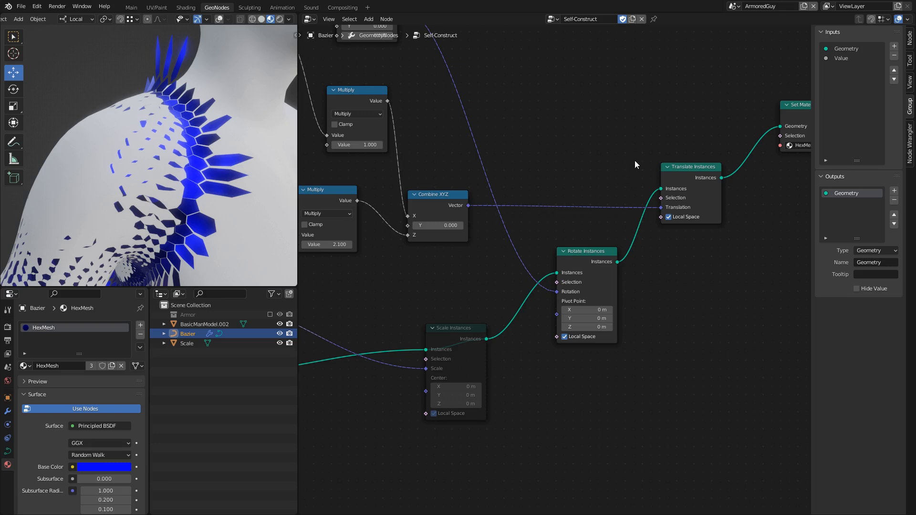
pyautogui.moveTo(625, 173); pyautogui.dragTo(630, 142)
pyautogui.moveTo(586, 230); pyautogui.dragTo(614, 196, button='middle')
pyautogui.moveTo(424, 266); pyautogui.dragTo(455, 345)
pyautogui.moveTo(592, 196)
pyautogui.mouseDown()
pyautogui.moveTo(665, 225)
pyautogui.moveTo(651, 219)
pyautogui.mouseUp()
pyautogui.scroll(-6, 622, 240)
pyautogui.moveTo(647, 205); pyautogui.dragTo(577, 307, button='middle')
# Step: Undo the recent node moves and the reordering of Scale Elements and Set Position
pyautogui.hotkey('ctrl', 'z')
pyautogui.hotkey('ctrl', 'z')
pyautogui.hotkey('ctrl', 'z')
pyautogui.moveTo(571, 186); pyautogui.dragTo(485, 325, button='middle')
pyautogui.moveTo(453, 218); pyautogui.dragTo(597, 311, button='middle')
pyautogui.scroll(4, 567, 336)
pyautogui.moveTo(527, 307); pyautogui.dragTo(594, 286, button='middle')
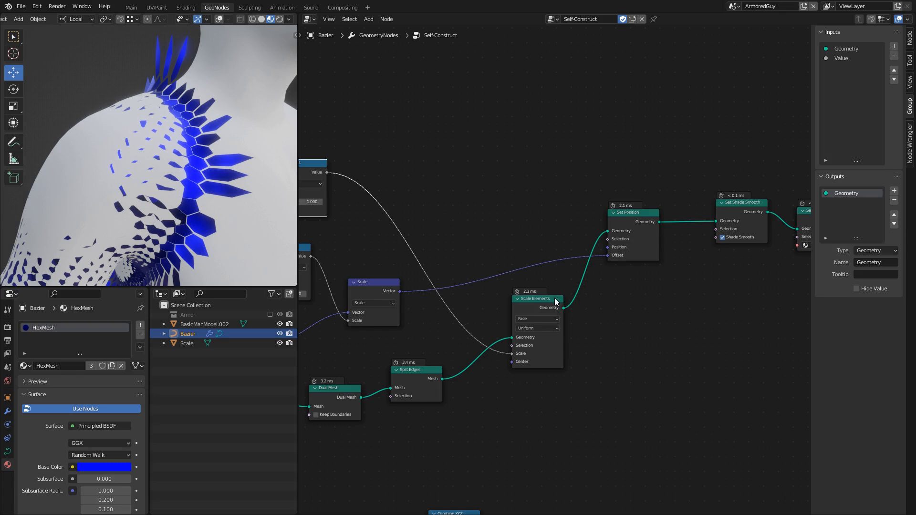
pyautogui.hotkey('ctrl', 'z')
pyautogui.hotkey('ctrl', 'z')
pyautogui.hotkey('ctrl', 'z')
pyautogui.hotkey('ctrl', 'z')
pyautogui.hotkey('ctrl', 'z')
pyautogui.hotkey('ctrl', 'z')
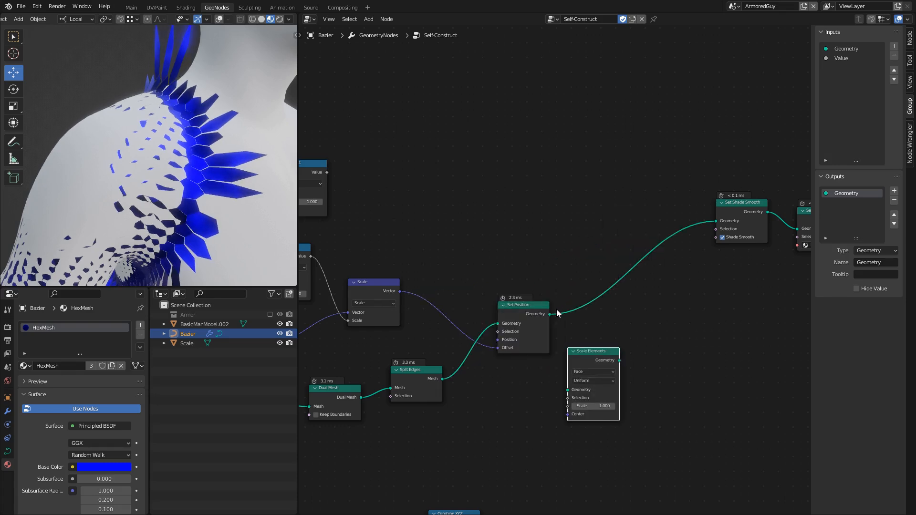
pyautogui.hotkey('ctrl', 'z')
pyautogui.moveTo(630, 197); pyautogui.dragTo(625, 197)
pyautogui.moveTo(514, 300)
pyautogui.mouseDown(button='middle')
pyautogui.moveTo(434, 312)
pyautogui.moveTo(448, 299)
pyautogui.moveTo(509, 294)
pyautogui.mouseUp(button='middle')
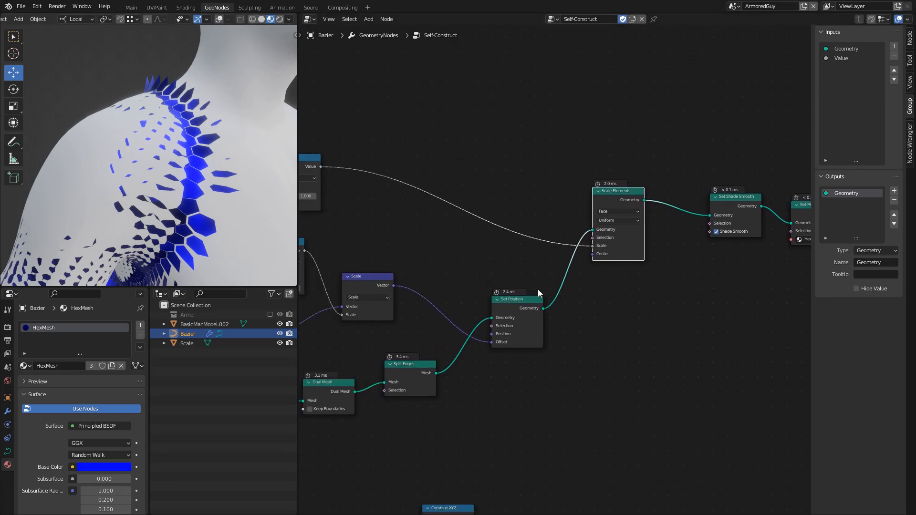
# Step: Mute the Split Edges and Scale Elements nodes
pyautogui.moveTo(410, 356); pyautogui.dragTo(551, 293, button='middle')
pyautogui.scroll(2, 530, 302)
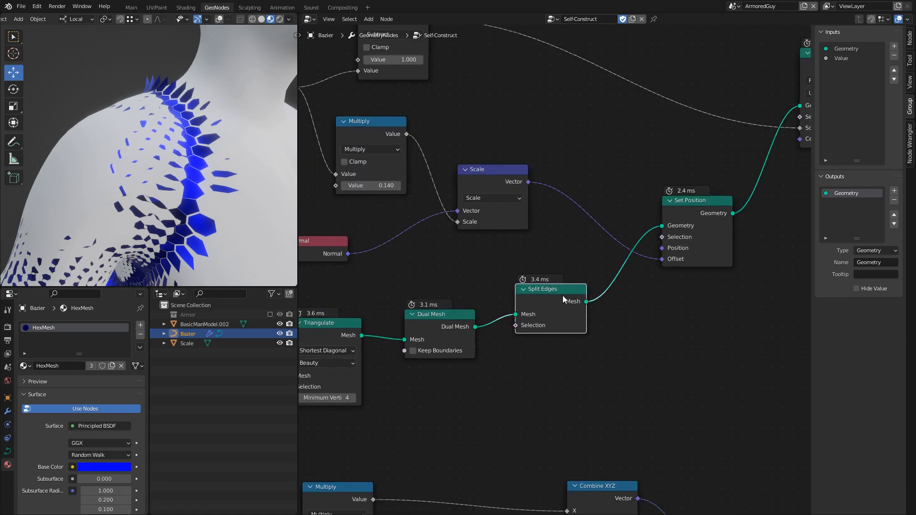
pyautogui.press('m')
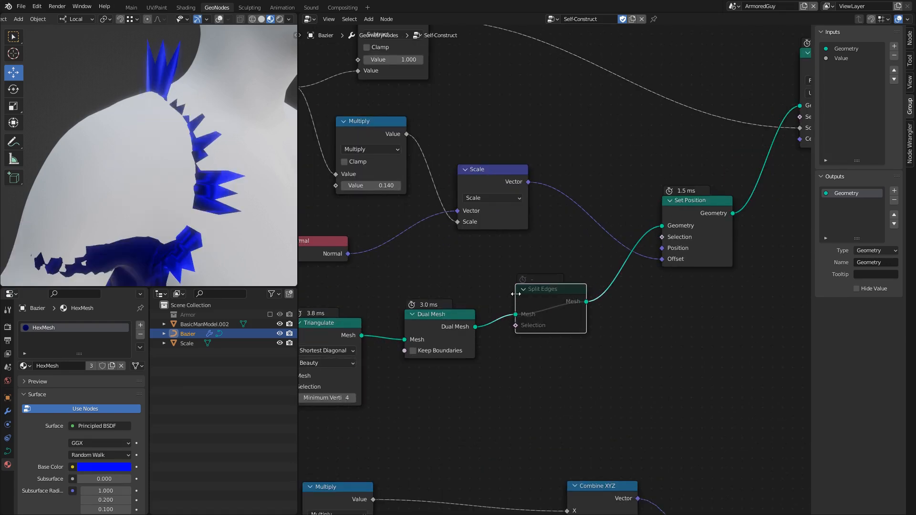
pyautogui.moveTo(593, 276); pyautogui.dragTo(396, 373, button='middle')
pyautogui.moveTo(499, 297); pyautogui.dragTo(508, 275)
pyautogui.click(630, 151)
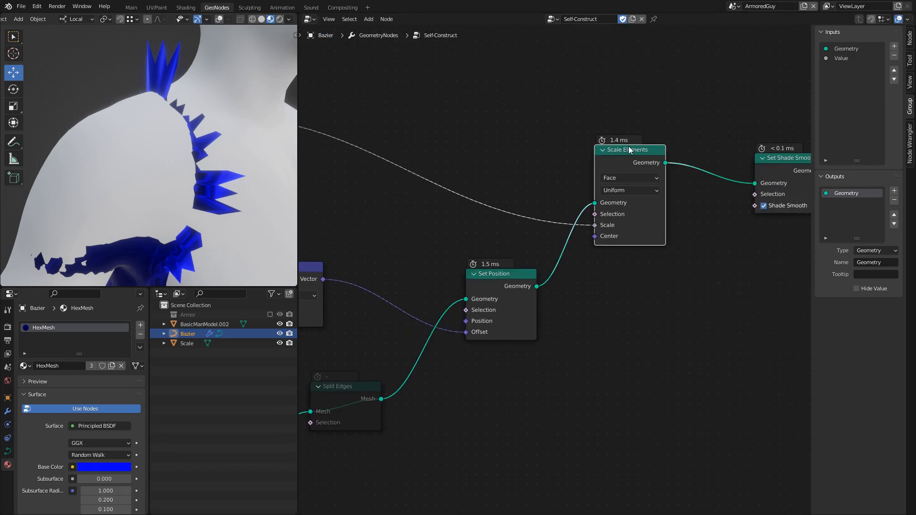
pyautogui.press('m')
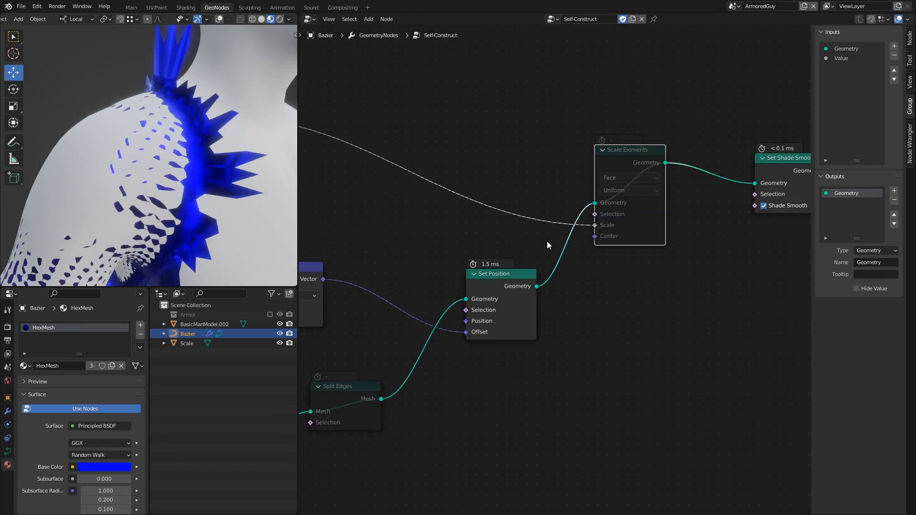
# Step: Detach and delete the Scale Elements and Split Edges nodes, then reposition the Set Position node
pyautogui.keyDown('alt'); pyautogui.moveTo(622, 149); pyautogui.dragTo(637, 367); pyautogui.keyUp('alt')
pyautogui.press('x')
pyautogui.keyDown('alt'); pyautogui.moveTo(349, 387); pyautogui.dragTo(482, 423); pyautogui.keyUp('alt')
pyautogui.press('x')
pyautogui.moveTo(464, 327); pyautogui.dragTo(528, 291, button='middle')
pyautogui.moveTo(557, 240); pyautogui.dragTo(606, 202)
pyautogui.moveTo(411, 303); pyautogui.dragTo(372, 349, button='middle')
pyautogui.moveTo(572, 243); pyautogui.dragTo(513, 237)
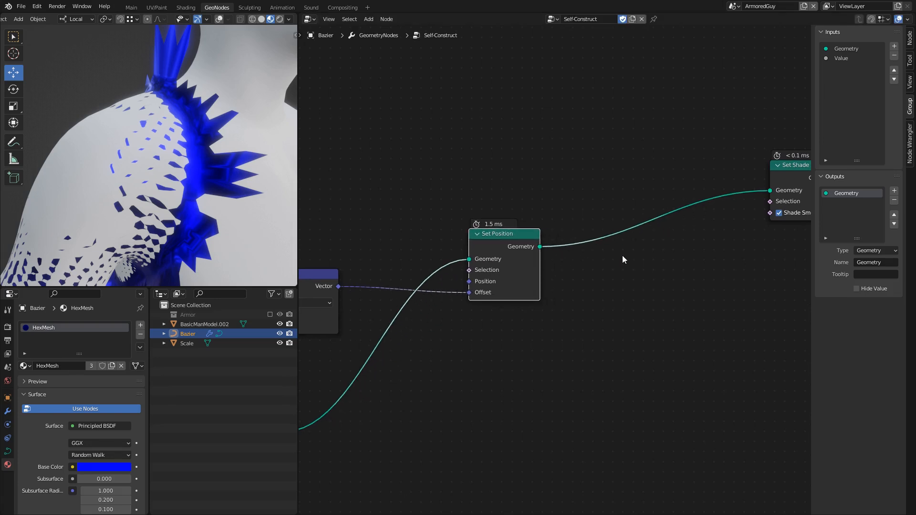
# Step: Insert a Mesh to Curve node between Set Position and Set Shade Smooth
pyautogui.moveTo(745, 189); pyautogui.dragTo(552, 247, button='middle')
pyautogui.moveTo(504, 283); pyautogui.dragTo(565, 275, button='middle')
pyautogui.hotkey('shift', 'a')
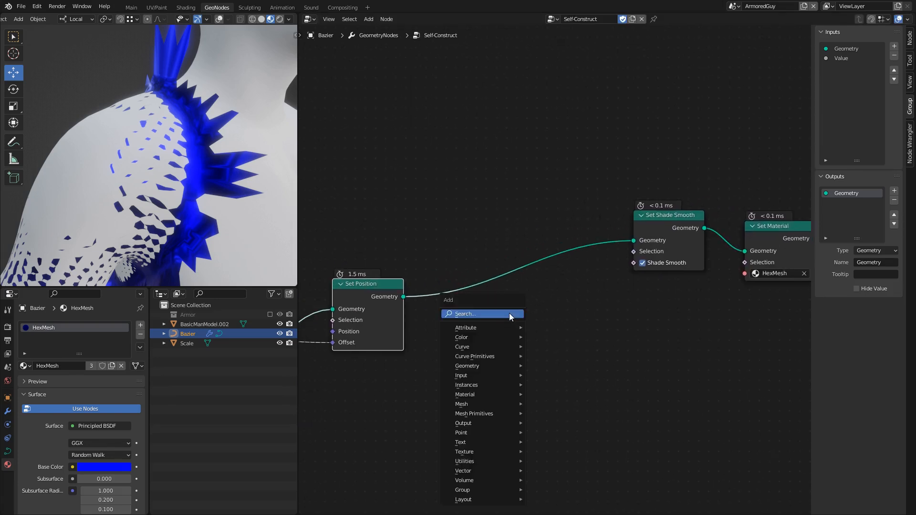
pyautogui.click(510, 313)
pyautogui.write('mesh to')
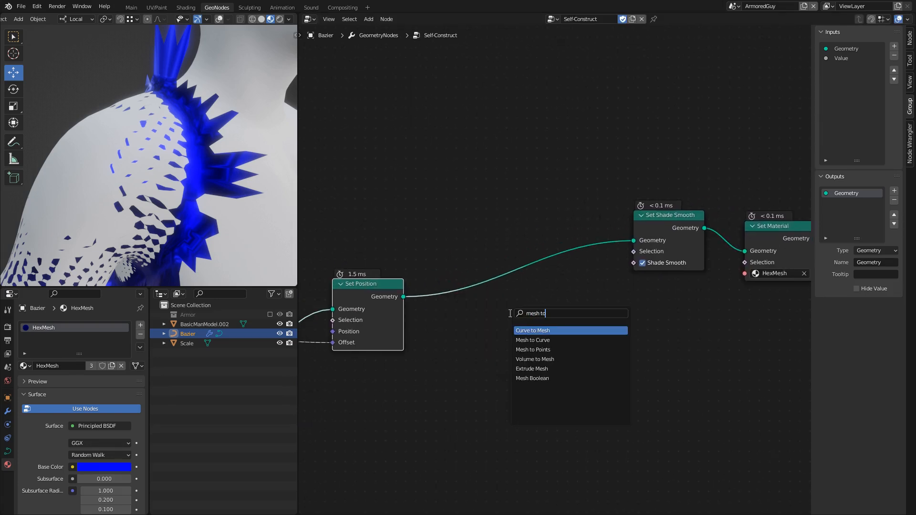
pyautogui.click(526, 339)
pyautogui.click(467, 294)
pyautogui.moveTo(557, 333); pyautogui.dragTo(411, 373, button='middle')
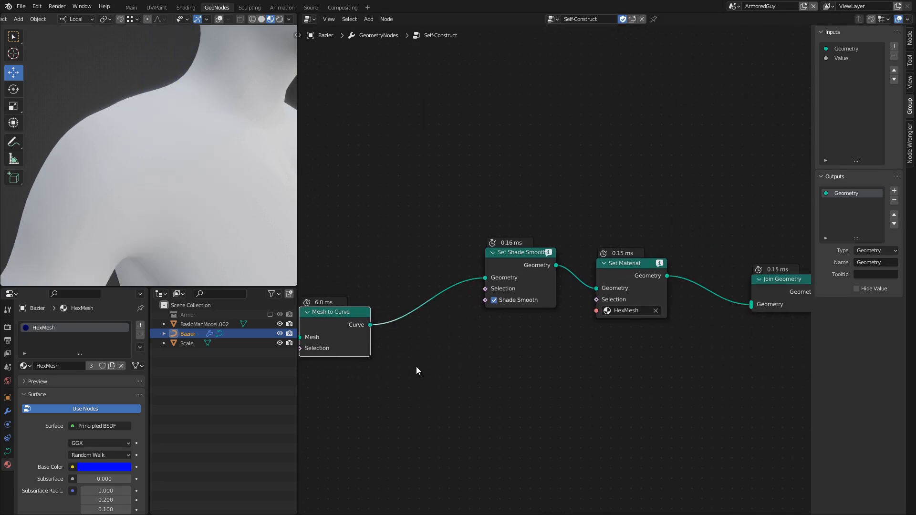
# Step: Move the nodes from Set Shade Smooth through Group Output farther along to make room after Mesh to Curve
pyautogui.scroll(-5, 411, 372)
pyautogui.moveTo(483, 235); pyautogui.dragTo(621, 312)
pyautogui.moveTo(440, 200); pyautogui.dragTo(766, 394)
pyautogui.moveTo(499, 209); pyautogui.dragTo(810, 357)
pyautogui.press('g')
pyautogui.click(667, 339)
pyautogui.click(529, 344)
# Step: Show the viewport overlays and deselect the Bezier object
pyautogui.scroll(3, 525, 343)
pyautogui.moveTo(480, 327); pyautogui.dragTo(519, 330, button='middle')
pyautogui.hotkey('shift', 'alt', 'z')
pyautogui.moveTo(181, 129); pyautogui.dragTo(206, 150, button='middle')
pyautogui.click(110, 82)
# Step: Insert a Curve to Mesh node between Mesh to Curve and Set Shade Smooth
pyautogui.hotkey('shift', 'a')
pyautogui.write('curve to')
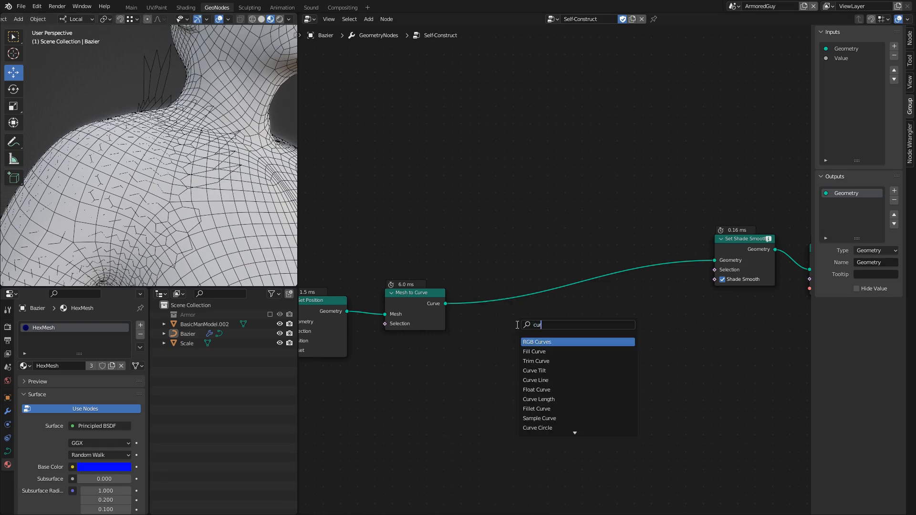
pyautogui.press('Return')
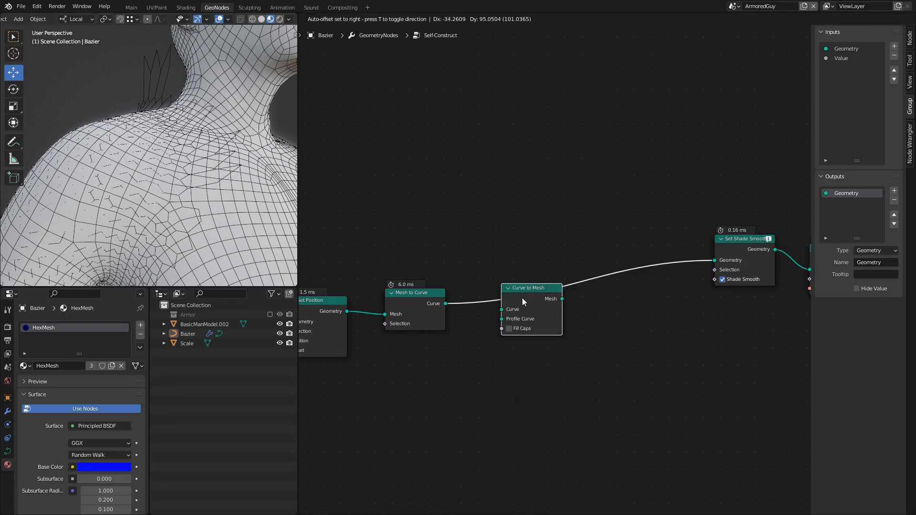
pyautogui.click(530, 311)
# Step: Try a Mesh Circle node as the profile curve of Curve to Mesh and delete it
pyautogui.moveTo(474, 324); pyautogui.dragTo(540, 304, button='middle')
pyautogui.hotkey('shift', 'a')
pyautogui.write('circ')
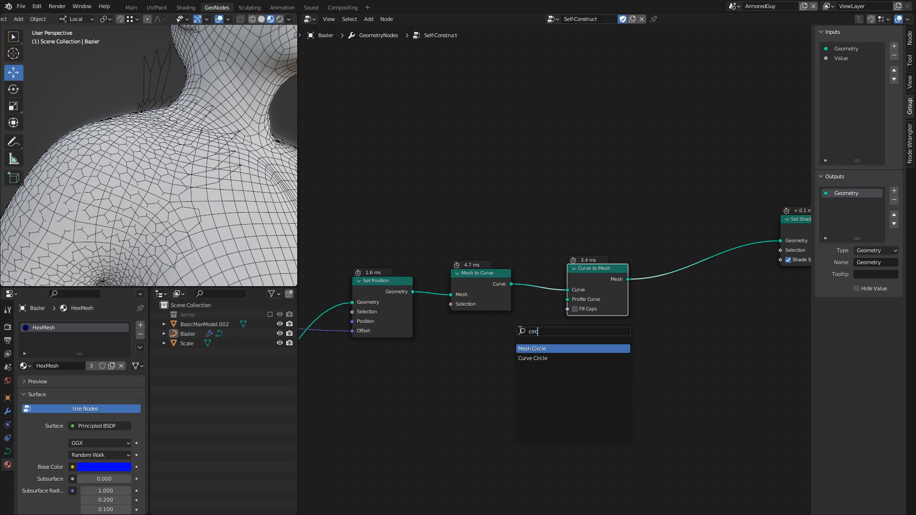
pyautogui.click(543, 349)
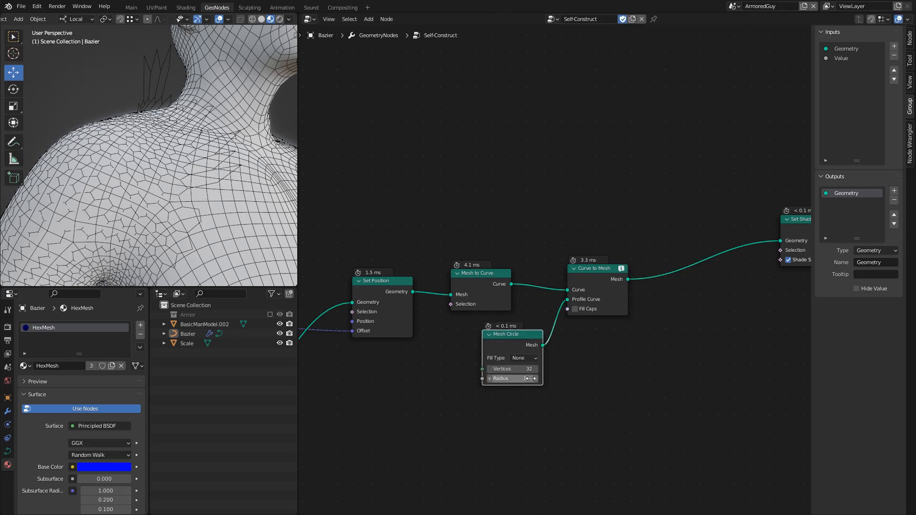
pyautogui.scroll(2, 518, 382)
pyautogui.press('x')
# Step: Add a Curve Circle node and link its curve to the Curve to Mesh node's Profile Curve input
pyautogui.hotkey('shift', 'a')
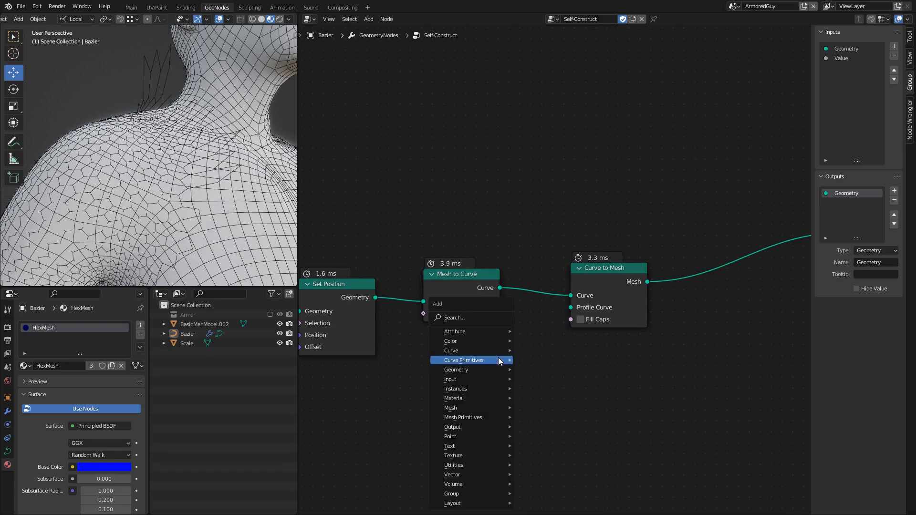
pyautogui.write('curve c')
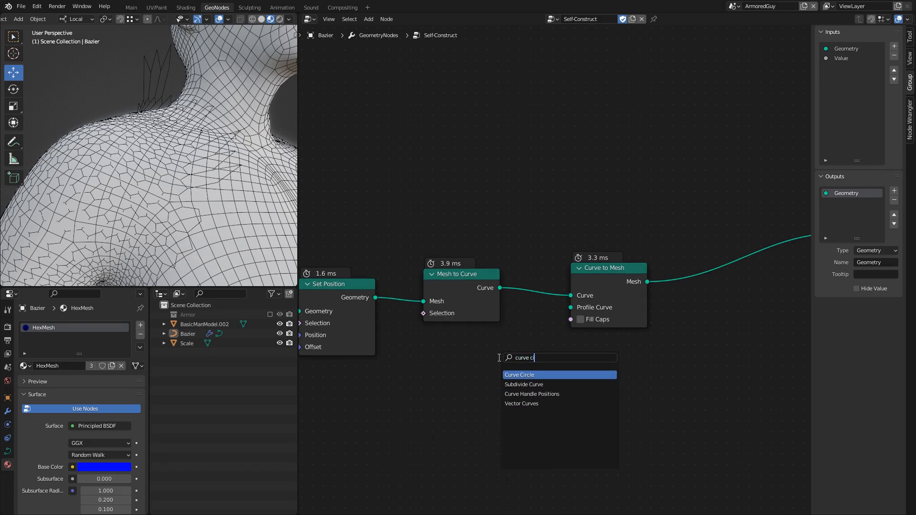
pyautogui.write('i')
pyautogui.click(522, 376)
pyautogui.moveTo(574, 308); pyautogui.dragTo(572, 309)
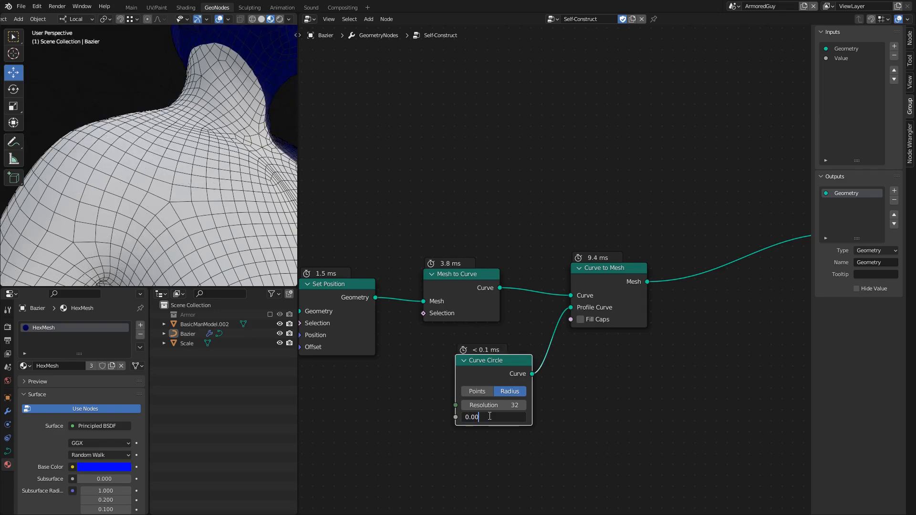
# Step: Set the Curve Circle's radius to 0.01 m and its resolution to 6
pyautogui.click(490, 416)
pyautogui.write('0.01')
pyautogui.press('Return')
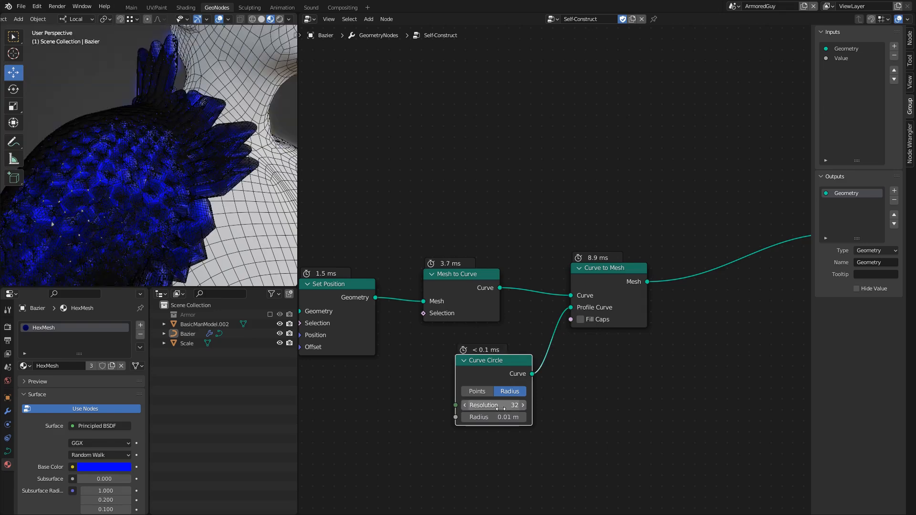
pyautogui.click(504, 405)
pyautogui.write('6')
pyautogui.press('Return')
# Step: Set the Curve Circle's radius to 0.001 m and hide the overlays in the 3D viewport
pyautogui.click(472, 417)
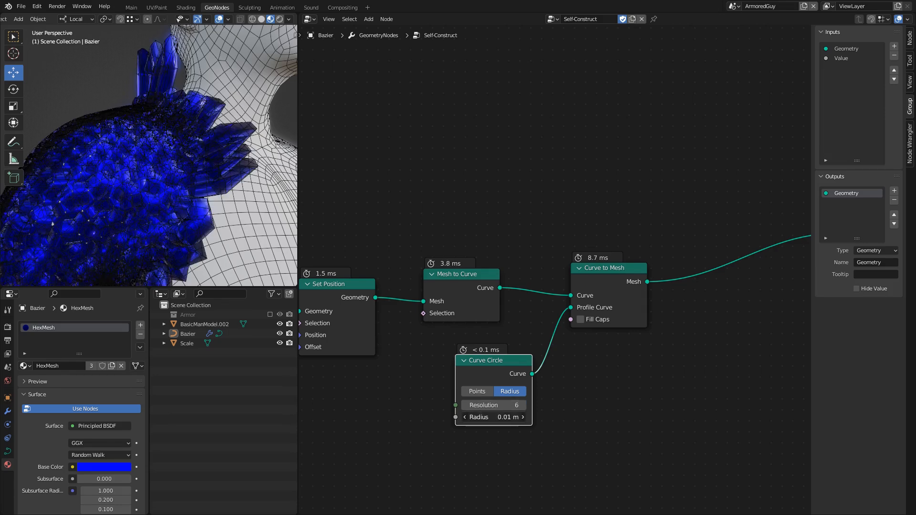
pyautogui.write('0')
pyautogui.press('Return')
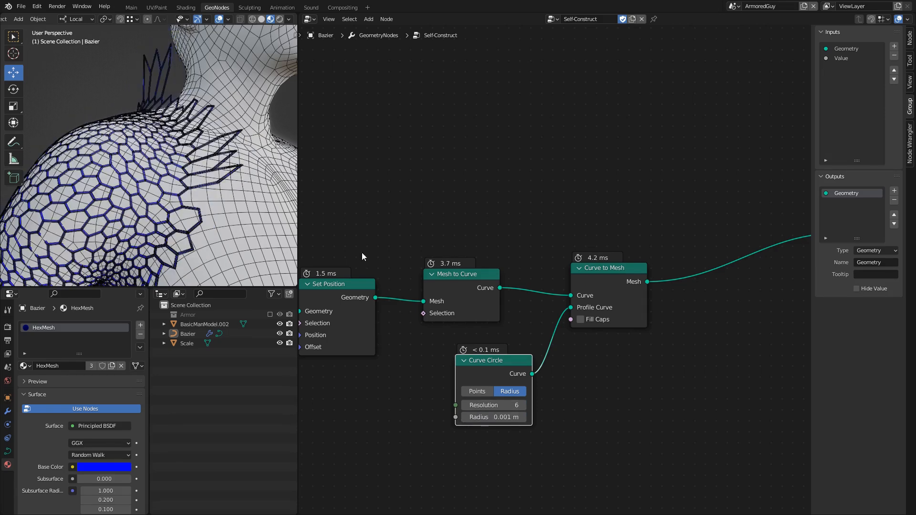
pyautogui.hotkey('shift', 'alt', 'z')
pyautogui.moveTo(215, 159); pyautogui.dragTo(187, 101, button='middle')
pyautogui.scroll(-6, 410, 267)
# Step: Adjust the value of the Subtract node feeding the upper Map Range to 0.060 and save the file
pyautogui.moveTo(334, 268); pyautogui.dragTo(647, 263, button='middle')
pyautogui.moveTo(555, 309); pyautogui.dragTo(534, 309)
pyautogui.moveTo(432, 301); pyautogui.dragTo(662, 398, button='middle')
pyautogui.scroll(3, 593, 353)
pyautogui.moveTo(566, 259); pyautogui.dragTo(578, 260)
pyautogui.scroll(-2, 444, 197)
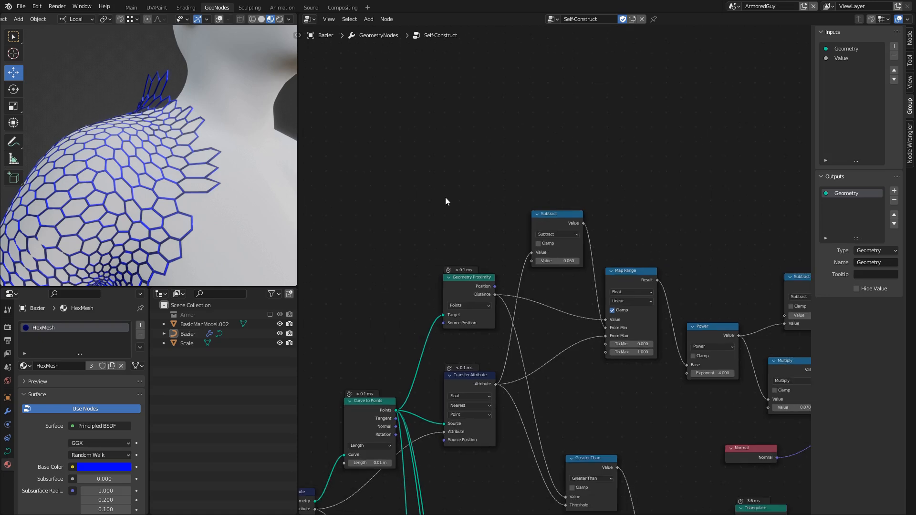
pyautogui.scroll(-2, 187, 138)
pyautogui.hotkey('ctrl', 's')
# Step: Change the HexMesh material's base color to a lighter, less saturated blue
pyautogui.moveTo(632, 213); pyautogui.dragTo(403, 159, button='middle')
pyautogui.moveTo(652, 190); pyautogui.dragTo(461, 201, button='middle')
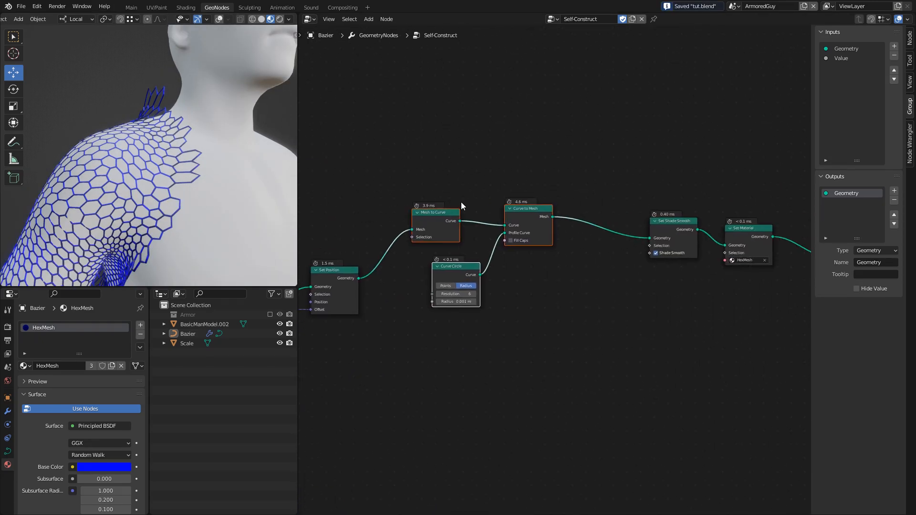
pyautogui.moveTo(682, 234); pyautogui.dragTo(442, 231, button='middle')
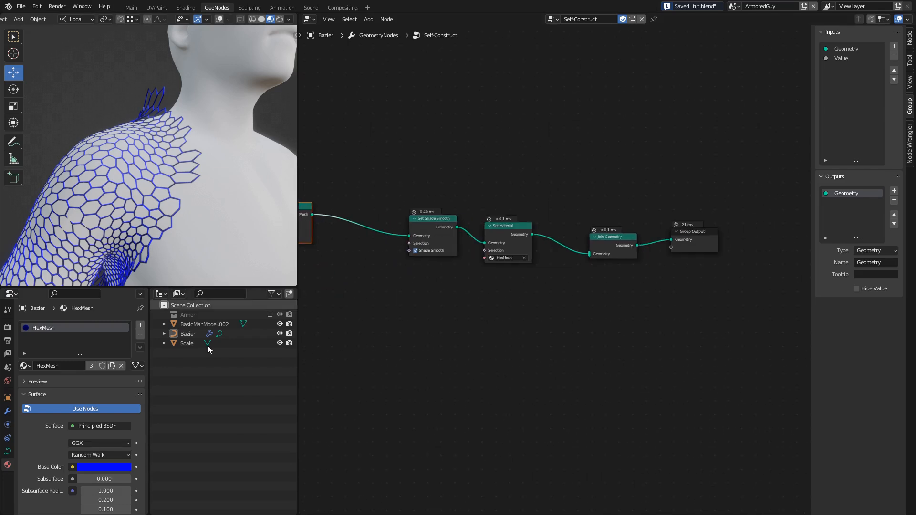
pyautogui.click(100, 467)
pyautogui.moveTo(143, 352); pyautogui.dragTo(133, 349)
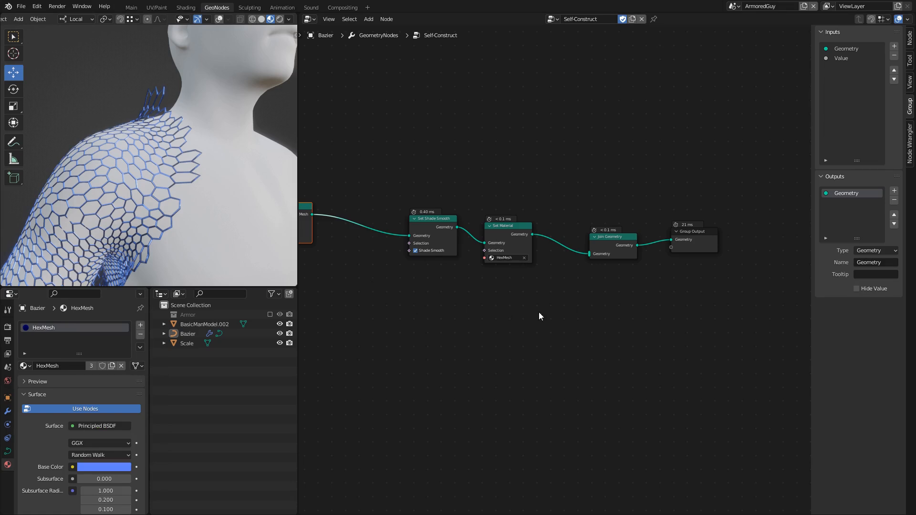
# Step: Link the geometry output of the unconnected Set Material node after Translate Instances to the Join Geometry node
pyautogui.moveTo(516, 241); pyautogui.dragTo(503, 242, button='middle')
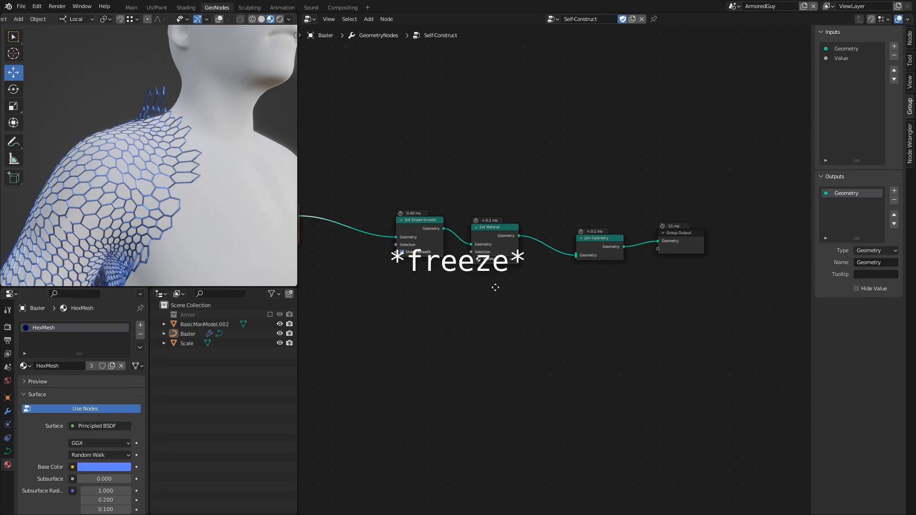
pyautogui.scroll(-2, 488, 299)
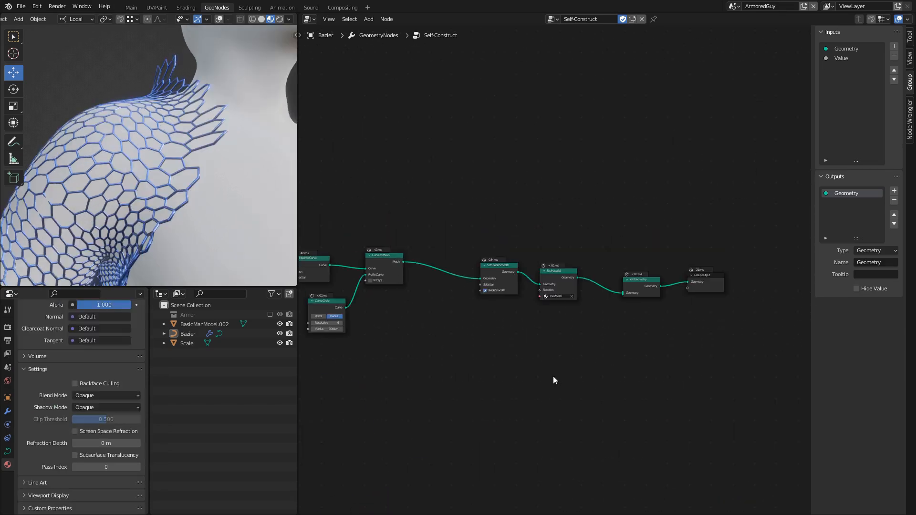
pyautogui.keyDown('shift'); pyautogui.scroll(-5, 554, 379); pyautogui.keyUp('shift')
pyautogui.moveTo(467, 329); pyautogui.dragTo(497, 312, button='middle')
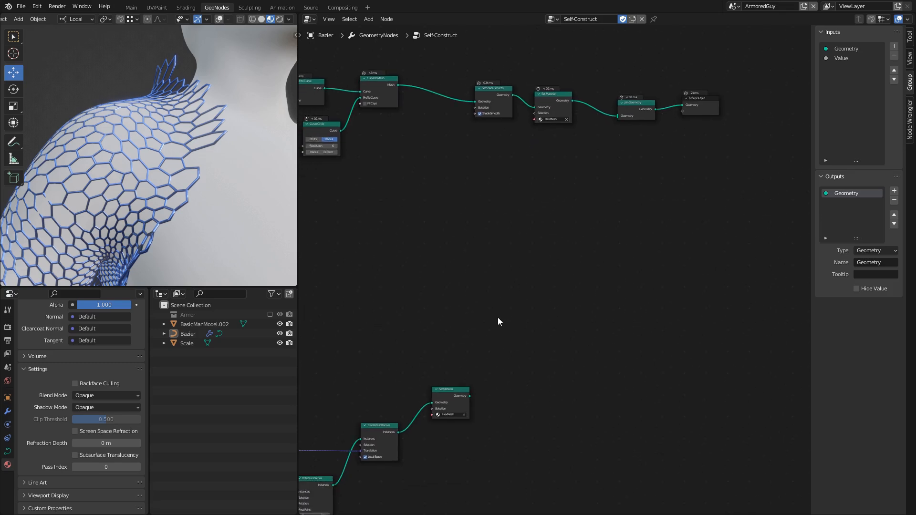
pyautogui.moveTo(470, 397); pyautogui.dragTo(619, 116)
pyautogui.moveTo(419, 359); pyautogui.dragTo(519, 293, button='middle')
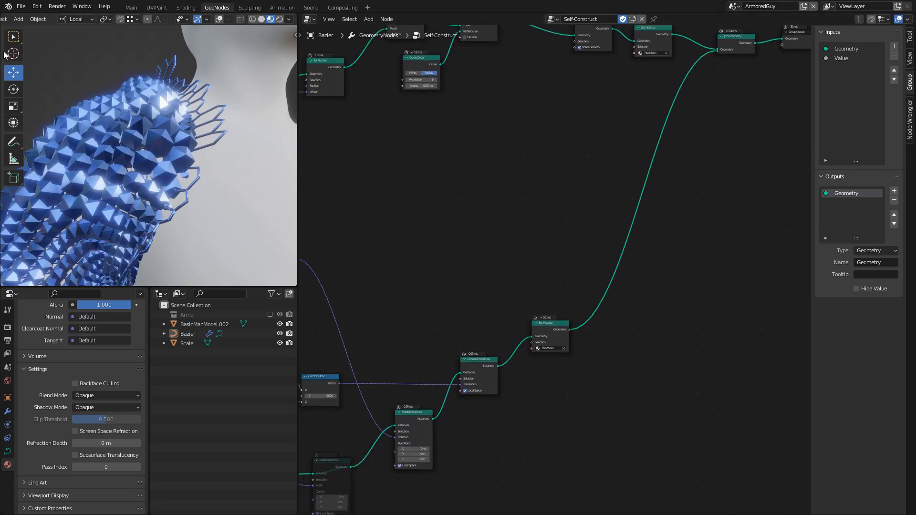
pyautogui.scroll(-3, 130, 125)
pyautogui.moveTo(136, 123)
pyautogui.mouseDown(button='middle')
pyautogui.moveTo(140, 104)
pyautogui.moveTo(113, 143)
pyautogui.moveTo(133, 138)
pyautogui.mouseUp(button='middle')
pyautogui.scroll(3, 133, 140)
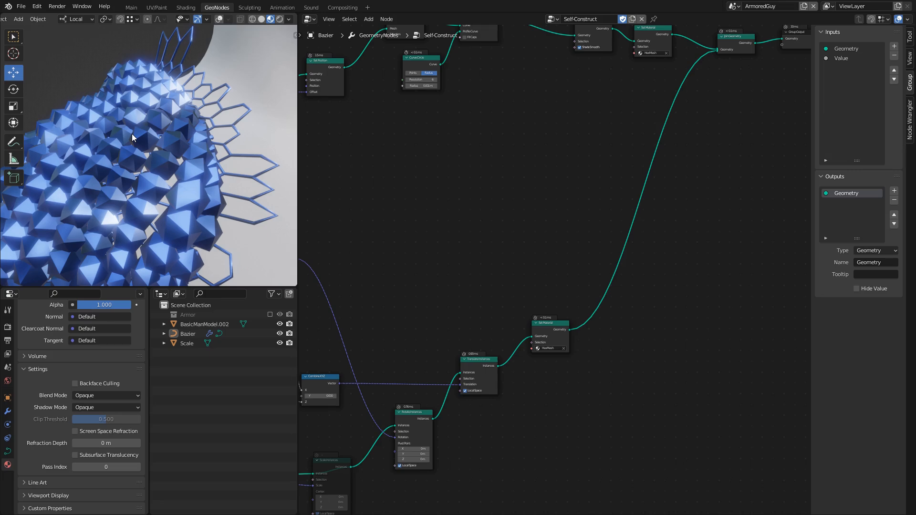
pyautogui.scroll(-2, 119, 111)
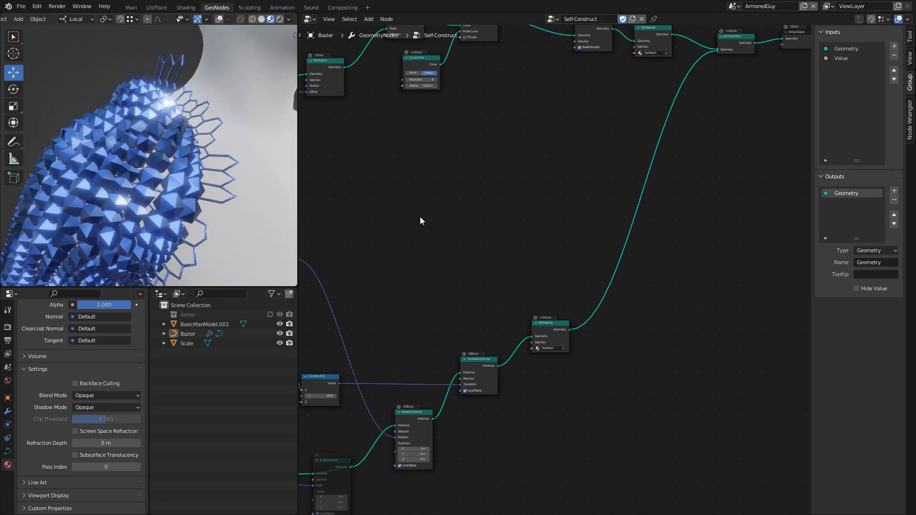
# Step: Set the value of the Subtract node feeding the lower Map Range to 0.050
pyautogui.moveTo(413, 214); pyautogui.dragTo(587, 197, button='middle')
pyautogui.moveTo(463, 203); pyautogui.dragTo(661, 172, button='middle')
pyautogui.moveTo(464, 175); pyautogui.dragTo(599, 175, button='middle')
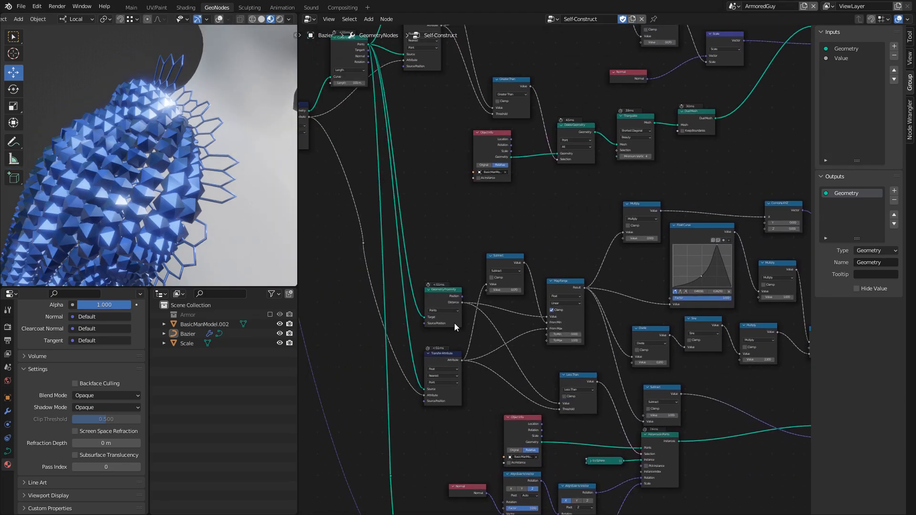
pyautogui.scroll(4, 484, 308)
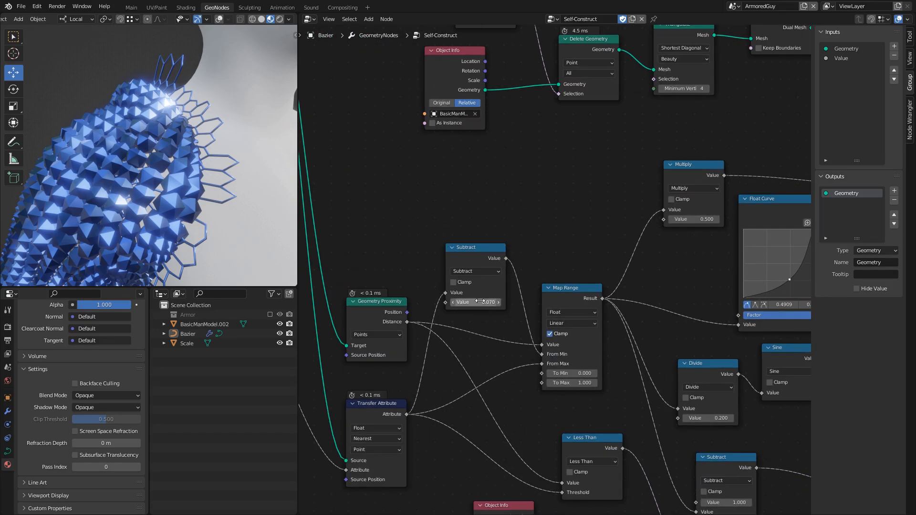
pyautogui.moveTo(475, 303)
pyautogui.mouseDown()
pyautogui.moveTo(484, 302)
pyautogui.moveTo(469, 302)
pyautogui.mouseUp()
# Step: Insert a Math node on the link into the lower Transfer Attribute's Attribute input and set its operation to Subtract
pyautogui.moveTo(459, 330); pyautogui.dragTo(658, 231, button='middle')
pyautogui.moveTo(570, 304); pyautogui.dragTo(599, 299)
pyautogui.click(531, 378)
pyautogui.hotkey('shift', 'a')
pyautogui.write('smat')
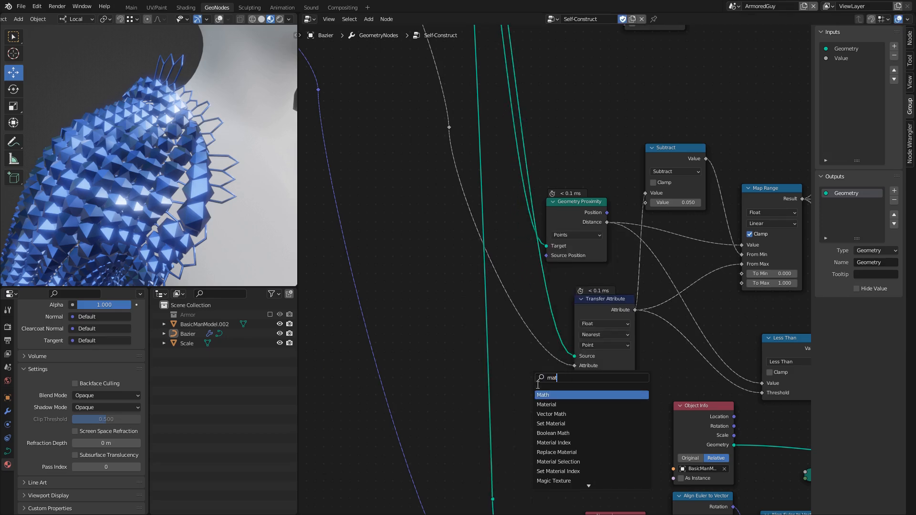
pyautogui.press('Return')
pyautogui.click(525, 358)
pyautogui.click(526, 361)
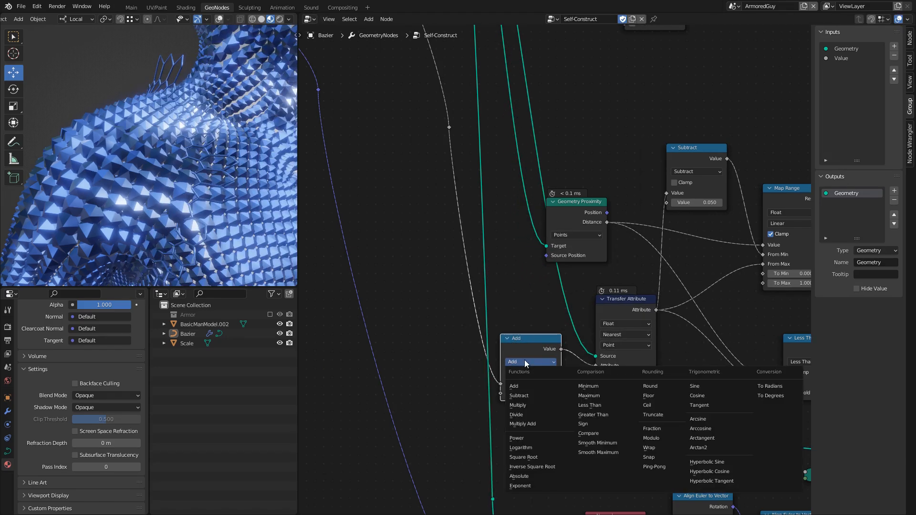
pyautogui.click(529, 398)
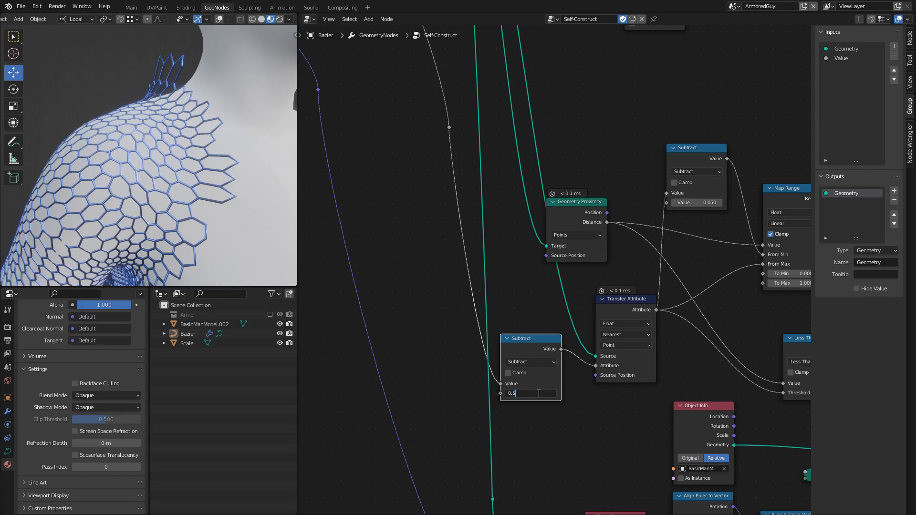
# Step: Set the second value of the Subtract node before Transfer Attribute to 0.020
pyautogui.press('BackSpace')
pyautogui.press('BackSpace')
pyautogui.press('BackSpace')
pyautogui.press('Return')
pyautogui.moveTo(533, 391)
pyautogui.mouseDown()
pyautogui.moveTo(543, 391)
pyautogui.moveTo(535, 391)
pyautogui.mouseUp()
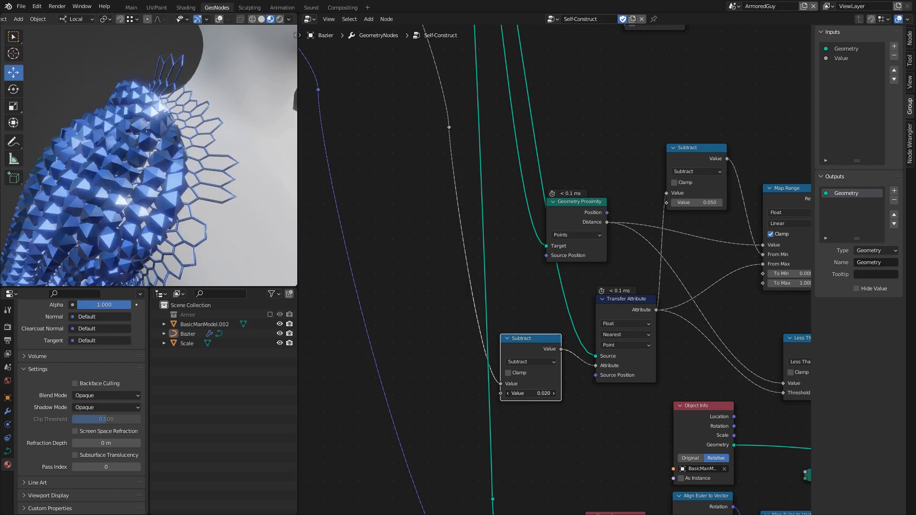
# Step: Save the file and group the lower Geometry Proximity, Transfer Attribute, Map Range and both Subtract nodes into a node group named "Mapping"
pyautogui.scroll(-3, 521, 358)
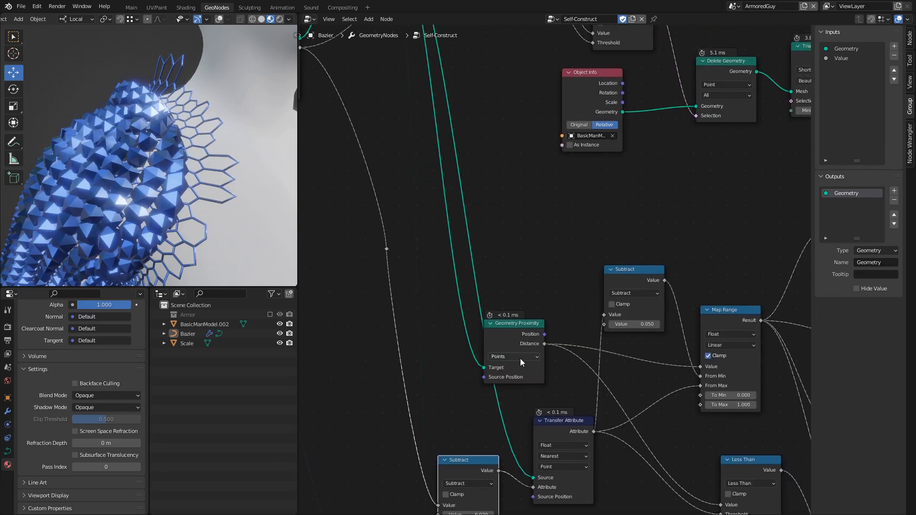
pyautogui.moveTo(529, 308)
pyautogui.mouseDown()
pyautogui.moveTo(543, 285)
pyautogui.moveTo(536, 305)
pyautogui.mouseUp()
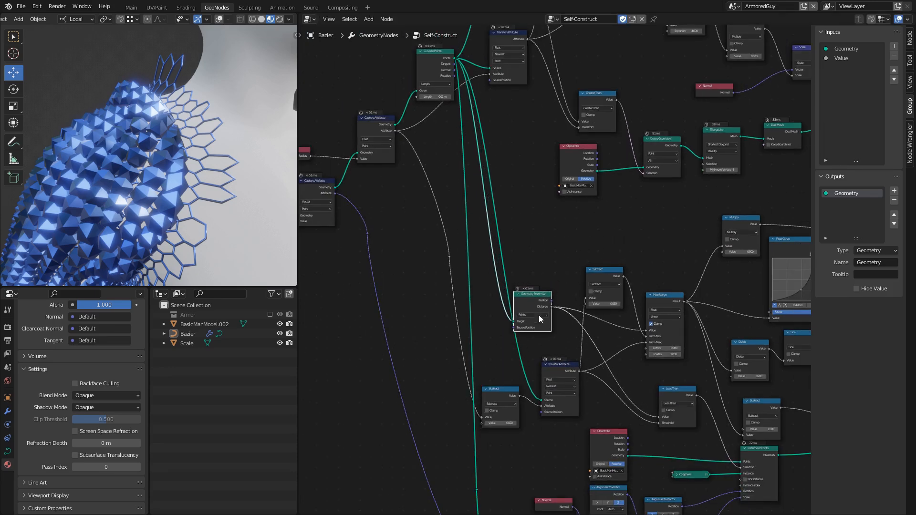
pyautogui.scroll(3, 537, 305)
pyautogui.keyDown('shift'); pyautogui.click(523, 193); pyautogui.keyUp('shift')
pyautogui.keyDown('shift'); pyautogui.click(584, 231); pyautogui.keyUp('shift')
pyautogui.keyDown('shift'); pyautogui.click(440, 319); pyautogui.keyUp('shift')
pyautogui.keyDown('shift'); pyautogui.click(374, 352); pyautogui.keyUp('shift')
pyautogui.moveTo(482, 241); pyautogui.dragTo(549, 265, button='middle')
pyautogui.hotkey('ctrl', 's')
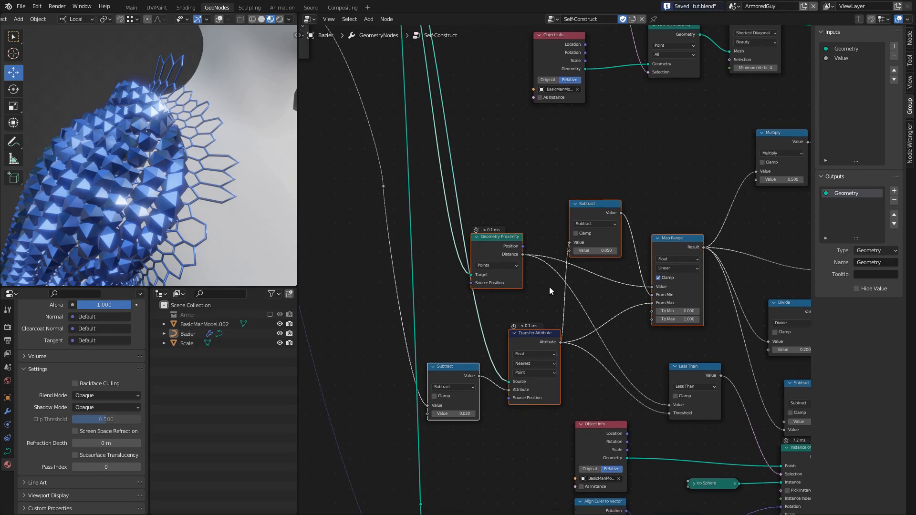
pyautogui.hotkey('ctrl', 'g')
pyautogui.press('Tab')
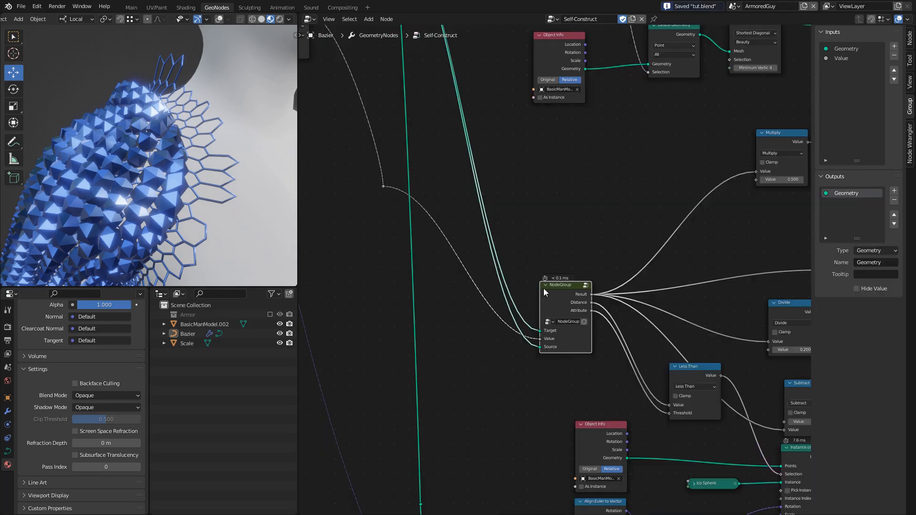
pyautogui.click(568, 321)
pyautogui.write('Mapping')
# Step: Inside the Mapping group, link the Target input to Transfer Attribute's Source and remove the redundant Source group input
pyautogui.press('Tab')
pyautogui.moveTo(492, 255); pyautogui.dragTo(652, 394)
pyautogui.scroll(2, 435, 254)
pyautogui.click(843, 68)
pyautogui.click(895, 56)
pyautogui.moveTo(451, 304); pyautogui.dragTo(505, 222, button='middle')
pyautogui.moveTo(495, 211); pyautogui.dragTo(513, 234)
pyautogui.moveTo(457, 176); pyautogui.dragTo(495, 214)
pyautogui.moveTo(615, 339); pyautogui.dragTo(562, 339, button='middle')
# Step: Set the second value of the Subtract node before Transfer Attribute to 0 and expose it as a group input
pyautogui.click(591, 372)
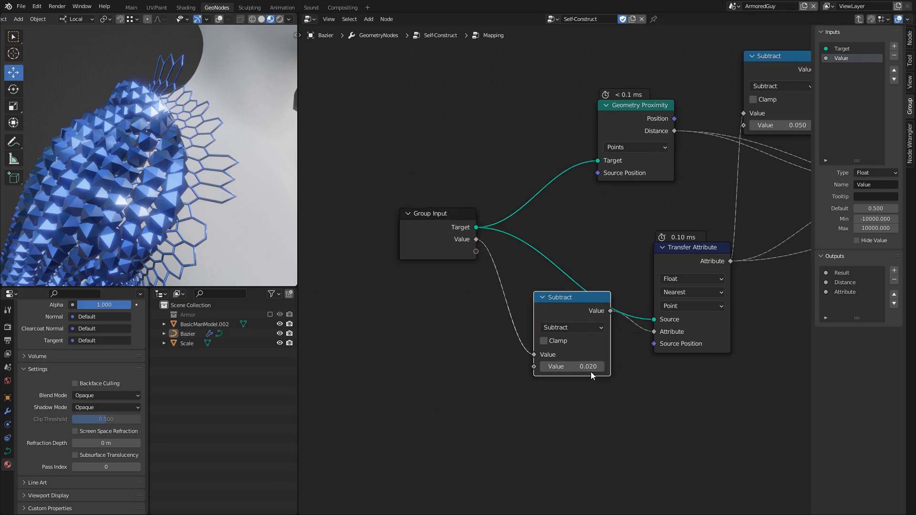
pyautogui.click(585, 367)
pyautogui.write('0')
pyautogui.press('Return')
pyautogui.moveTo(534, 366); pyautogui.dragTo(436, 272)
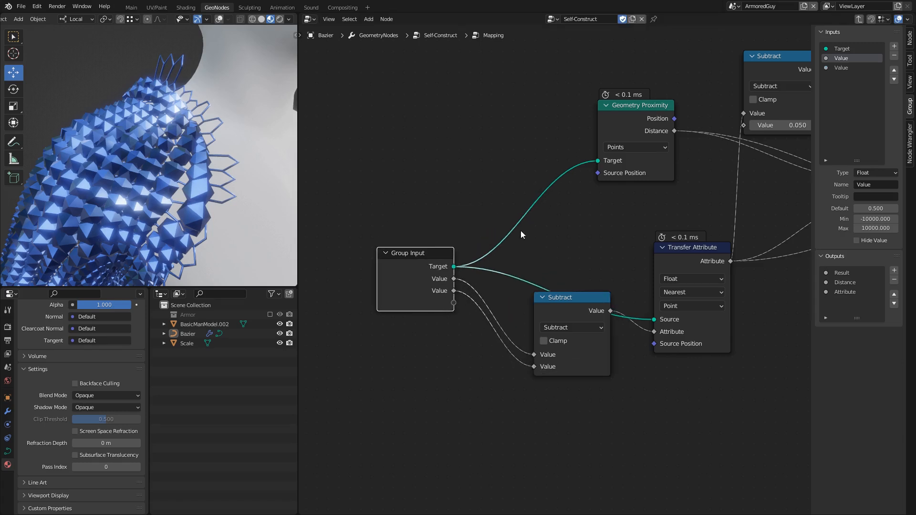
# Step: Rename the group's new value input to "Rad Trim" and the original Value input to "Radius"
pyautogui.doubleClick(847, 68)
pyautogui.write('Tr')
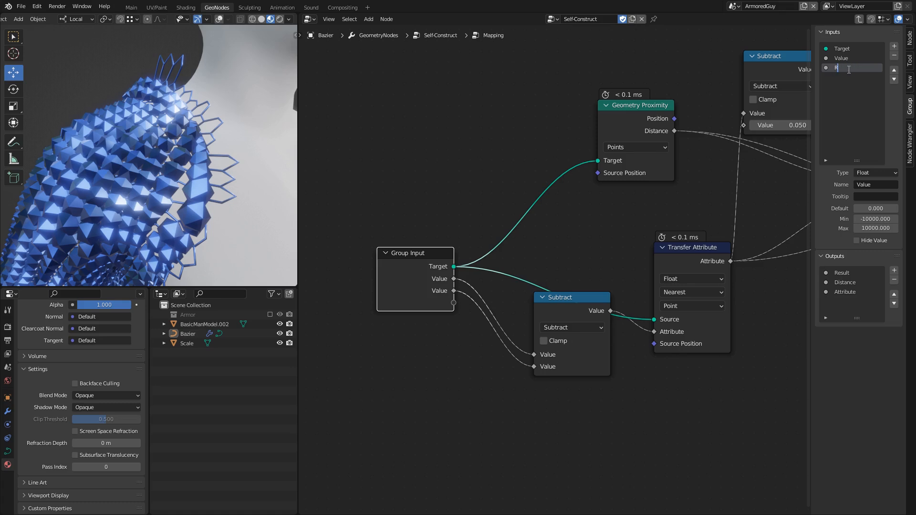
pyautogui.write('im')
pyautogui.press('Return')
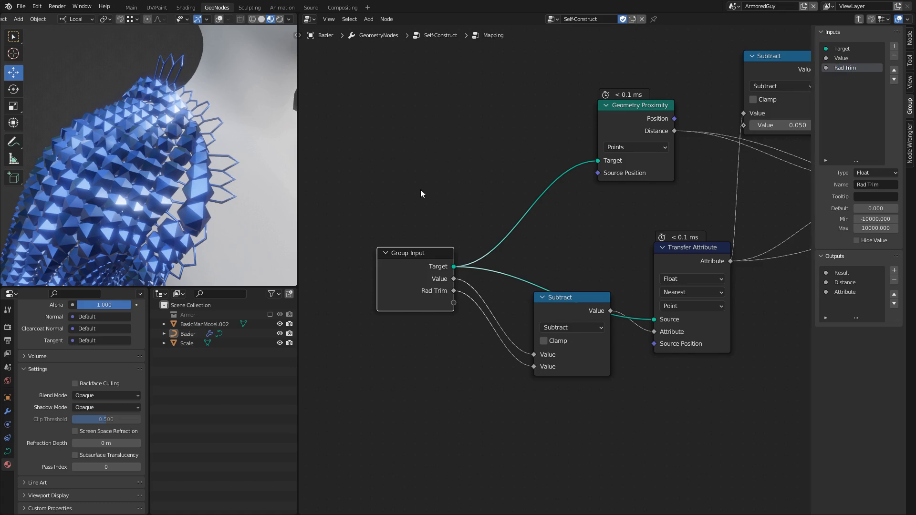
pyautogui.doubleClick(842, 58)
pyautogui.write('Radius')
pyautogui.press('Return')
# Step: Duplicate the Group Input node above Geometry Proximity and expose the upper Subtract's second value as a new input
pyautogui.moveTo(636, 142); pyautogui.dragTo(566, 257, button='middle')
pyautogui.hotkey('shift', 'd')
pyautogui.click(650, 72)
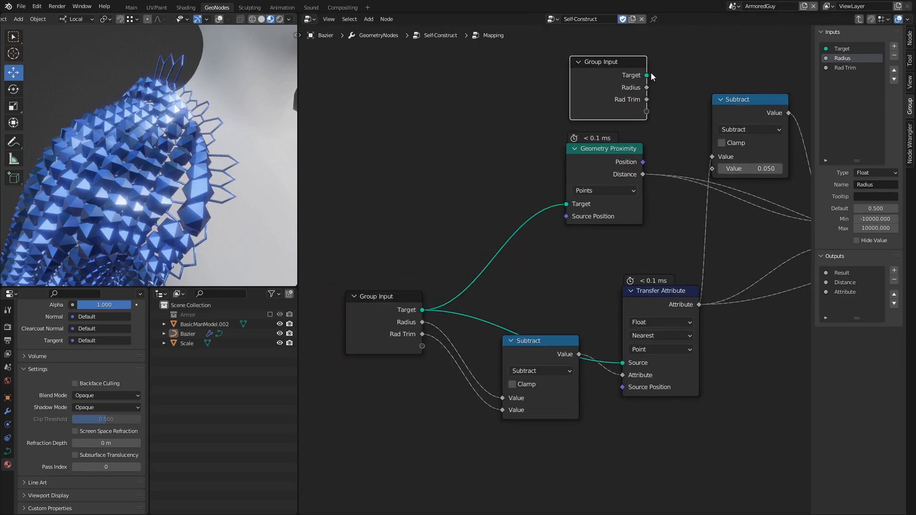
pyautogui.moveTo(665, 92); pyautogui.dragTo(555, 205, button='middle')
pyautogui.moveTo(654, 215); pyautogui.dragTo(665, 216)
pyautogui.moveTo(614, 285); pyautogui.dragTo(544, 224)
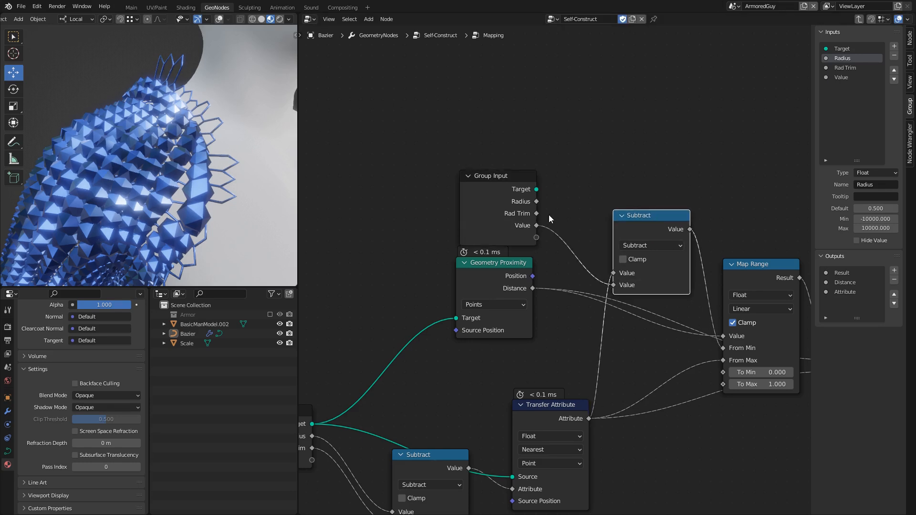
# Step: Rename the newest group input to "Falloff Start"
pyautogui.doubleClick(852, 78)
pyautogui.write('Falloff')
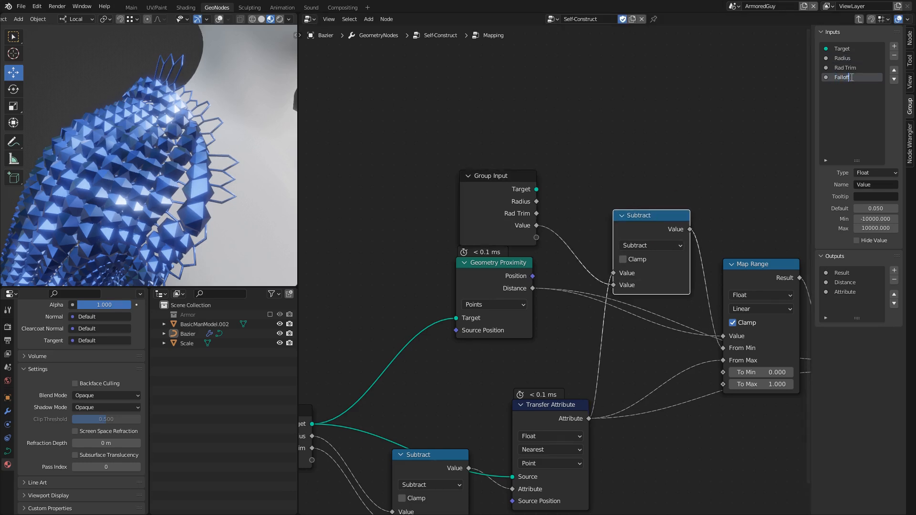
pyautogui.write(' Start')
pyautogui.press('Return')
# Step: Duplicate the Group Input node near Map Range, expose To Min and To Max as group inputs, and exit the group
pyautogui.moveTo(492, 219); pyautogui.dragTo(389, 172, button='middle')
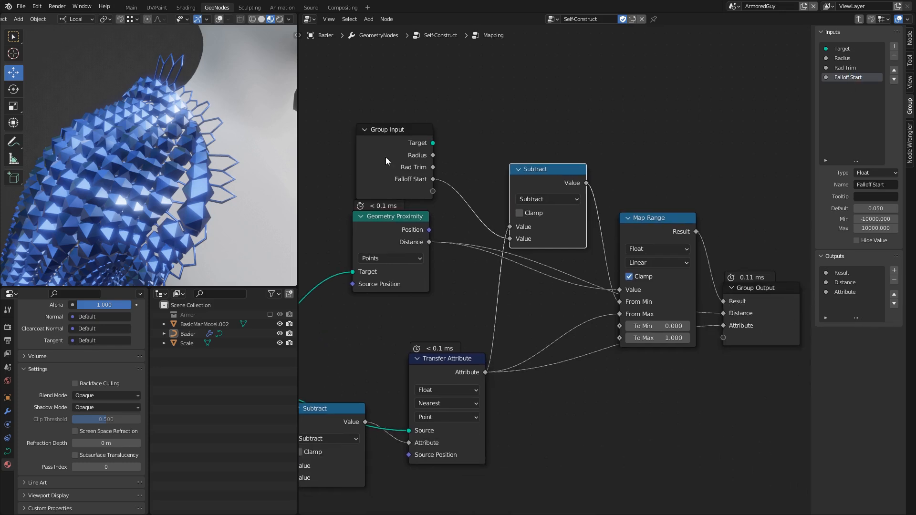
pyautogui.hotkey('shift', 'd')
pyautogui.click(548, 410)
pyautogui.moveTo(641, 403); pyautogui.dragTo(486, 319, button='middle')
pyautogui.moveTo(510, 110); pyautogui.dragTo(685, 280)
pyautogui.press('g')
pyautogui.click(689, 291)
pyautogui.moveTo(566, 256); pyautogui.dragTo(439, 391)
pyautogui.press('Tab')
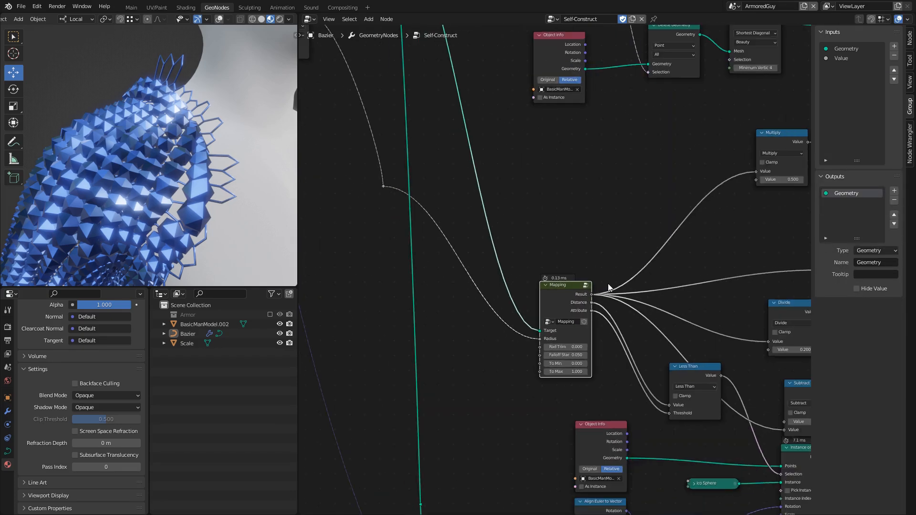
# Step: Duplicate the Mapping group node and place the copy among the upper distance-mapping nodes
pyautogui.moveTo(567, 289); pyautogui.dragTo(568, 285)
pyautogui.scroll(-6, 597, 178)
pyautogui.moveTo(596, 179); pyautogui.dragTo(527, 415, button='middle')
pyautogui.moveTo(471, 277); pyautogui.dragTo(557, 379, button='middle')
pyautogui.hotkey('shift', 'd')
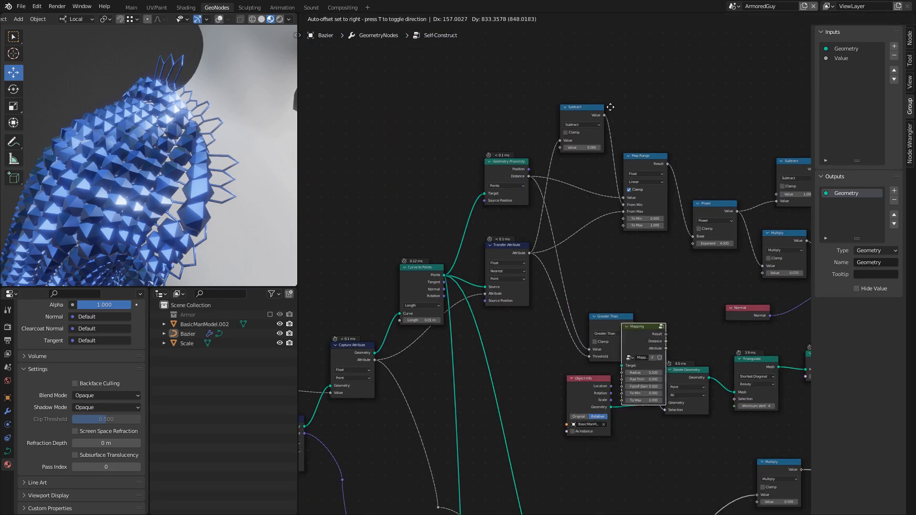
pyautogui.click(614, 80)
# Step: Detach the Mapping copy from its links and reconnect the Greater Than output to Delete Geometry's Selection input
pyautogui.keyDown('alt'); pyautogui.moveTo(673, 293); pyautogui.dragTo(668, 248); pyautogui.keyUp('alt')
pyautogui.moveTo(634, 324); pyautogui.dragTo(728, 410)
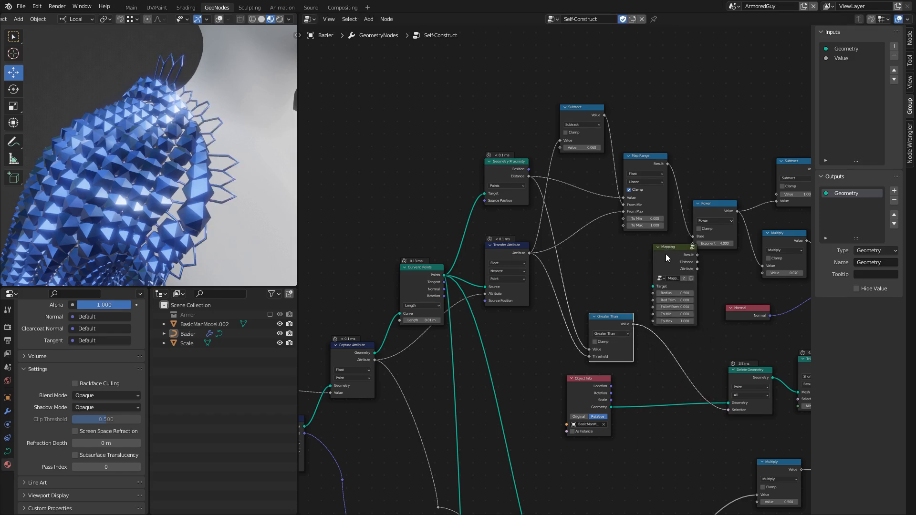
pyautogui.moveTo(667, 262); pyautogui.dragTo(675, 283, button='middle')
# Step: Move the Mapping copy above Curve to Points and link the Points output to its Target input
pyautogui.moveTo(700, 273); pyautogui.dragTo(405, 125)
pyautogui.scroll(2, 472, 158)
pyautogui.moveTo(505, 127); pyautogui.dragTo(452, 109, button='middle')
pyautogui.moveTo(455, 88); pyautogui.dragTo(629, 316)
pyautogui.click(351, 136)
pyautogui.moveTo(347, 138); pyautogui.dragTo(535, 142, button='middle')
pyautogui.moveTo(522, 138); pyautogui.dragTo(541, 135)
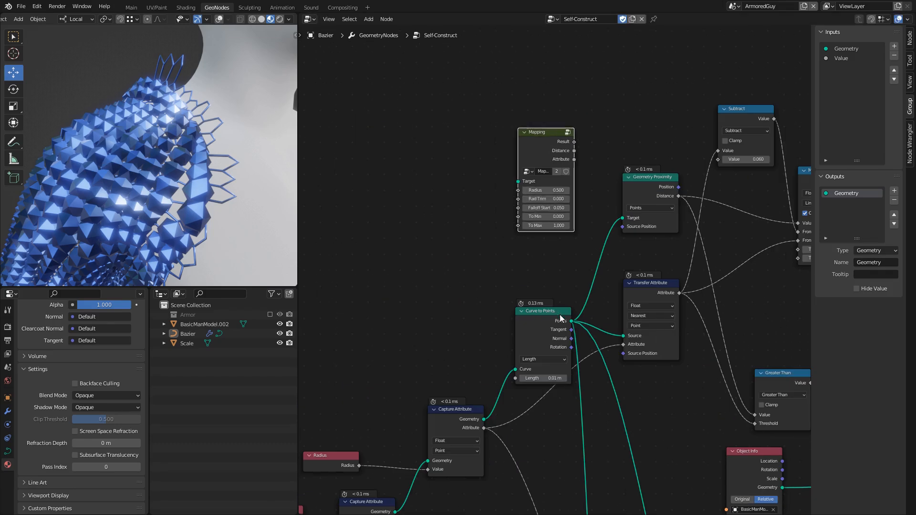
pyautogui.moveTo(571, 321)
pyautogui.mouseDown()
pyautogui.moveTo(499, 178)
pyautogui.moveTo(515, 183)
pyautogui.mouseUp()
pyautogui.moveTo(608, 249); pyautogui.dragTo(523, 226, button='middle')
pyautogui.moveTo(470, 138); pyautogui.dragTo(478, 136)
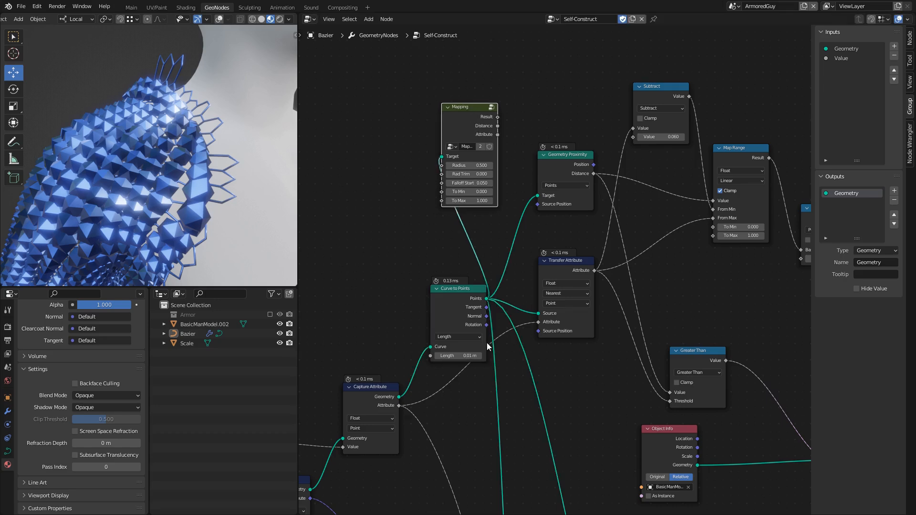
# Step: Link the Capture Attribute output to the upper Mapping copy's Radius and set its Falloff Start to 0.06
pyautogui.moveTo(395, 374); pyautogui.dragTo(510, 371, button='middle')
pyautogui.moveTo(513, 403); pyautogui.dragTo(555, 162)
pyautogui.moveTo(651, 199); pyautogui.dragTo(428, 212, button='middle')
pyautogui.moveTo(376, 122); pyautogui.dragTo(383, 158, button='middle')
pyautogui.doubleClick(590, 179)
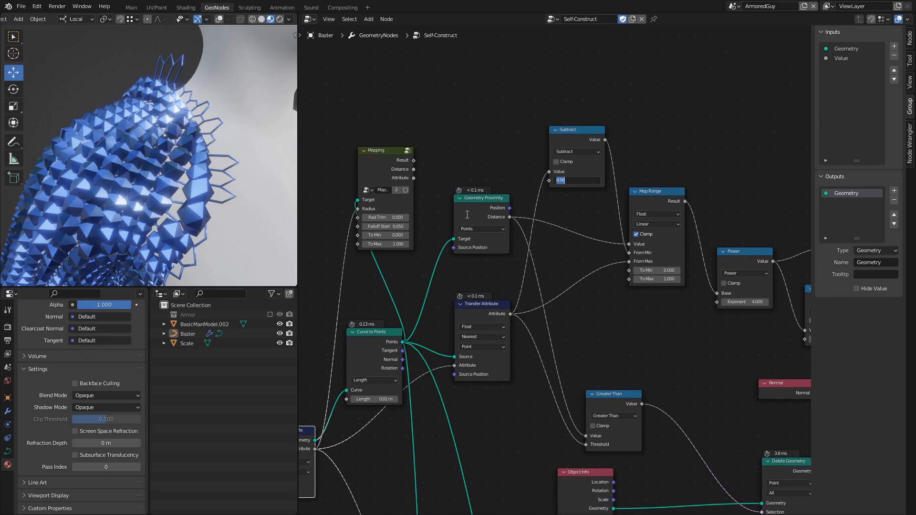
pyautogui.doubleClick(385, 226)
pyautogui.write('0.06')
pyautogui.press('Return')
# Step: Open the Mapping group, move its Group Output node, and remove the Distance and Attribute outputs
pyautogui.moveTo(420, 170); pyautogui.dragTo(396, 162, button='middle')
pyautogui.click(370, 148)
pyautogui.press('Tab')
pyautogui.moveTo(667, 232); pyautogui.dragTo(687, 305)
pyautogui.moveTo(603, 283); pyautogui.dragTo(543, 286, button='middle')
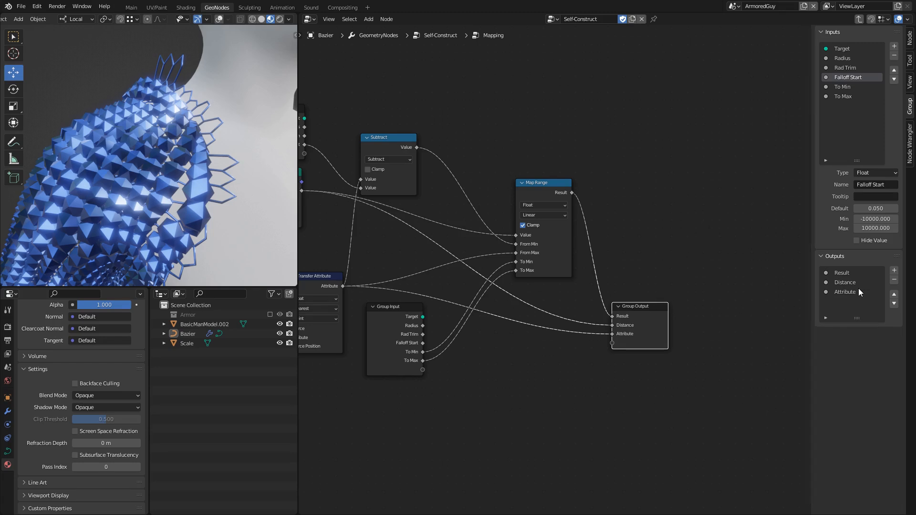
pyautogui.click(845, 282)
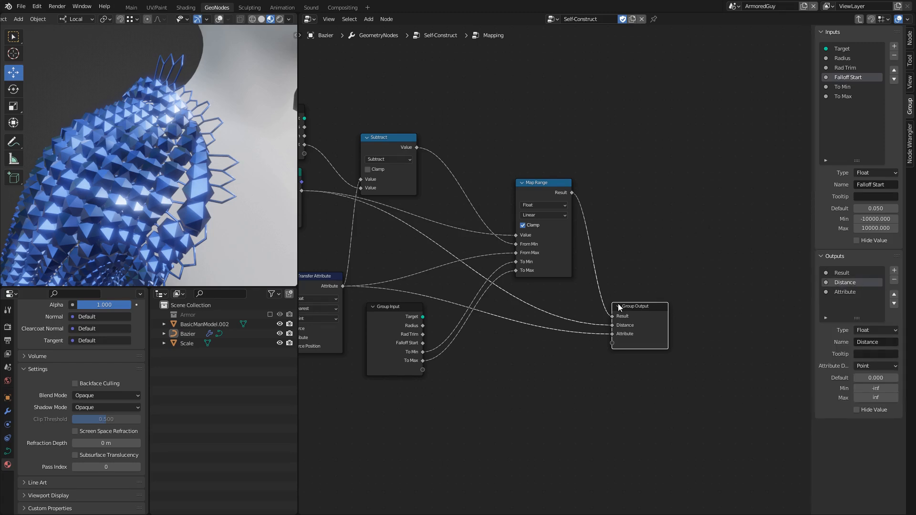
pyautogui.click(894, 280)
pyautogui.click(895, 280)
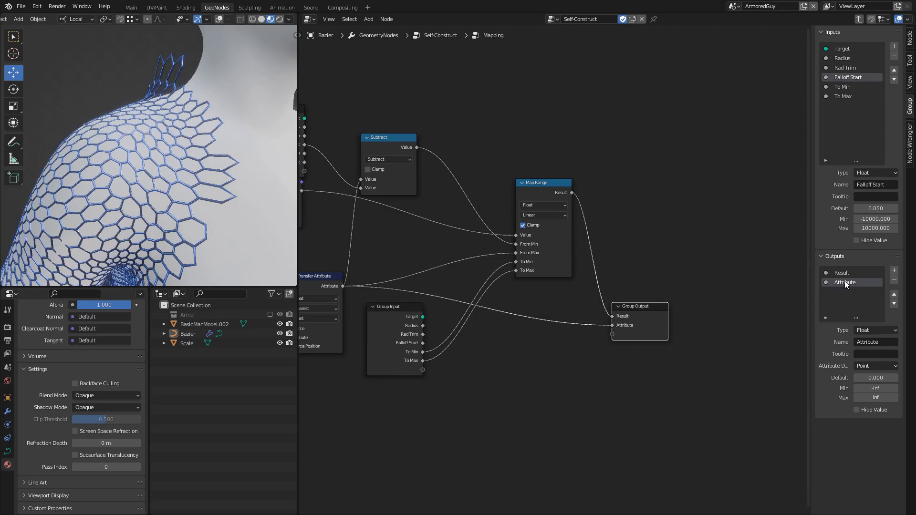
# Step: Rename the group's Result output as Map and exit the group
pyautogui.doubleClick(842, 273)
pyautogui.write('Map')
pyautogui.press('Return')
pyautogui.press('Tab')
# Step: Reposition the Less Than node in the crystal branch and link the lower Mapping's Map output to its Value input
pyautogui.moveTo(567, 498); pyautogui.dragTo(473, 186, button='middle')
pyautogui.scroll(4, 512, 242)
pyautogui.moveTo(439, 241); pyautogui.dragTo(479, 174)
pyautogui.moveTo(537, 222); pyautogui.dragTo(463, 187, button='middle')
pyautogui.scroll(3, 463, 191)
pyautogui.moveTo(483, 307); pyautogui.dragTo(461, 320)
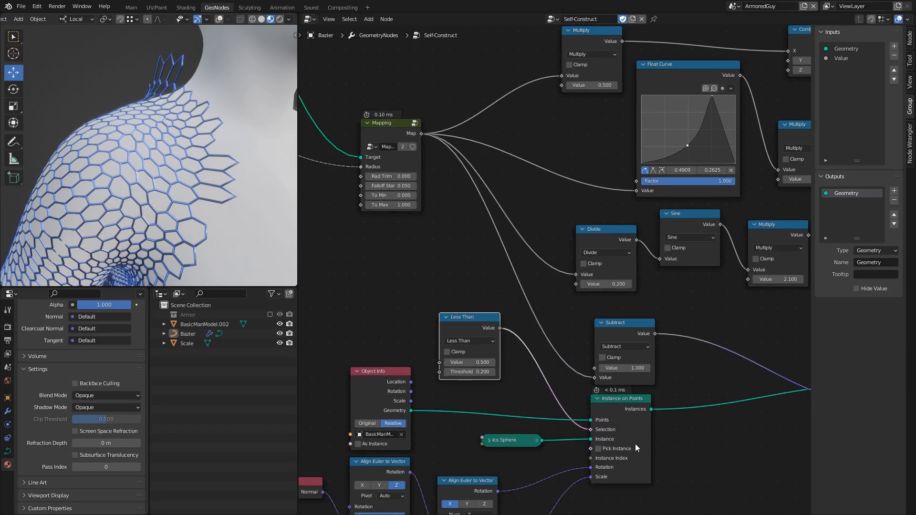
pyautogui.moveTo(596, 423); pyautogui.dragTo(601, 376, button='middle')
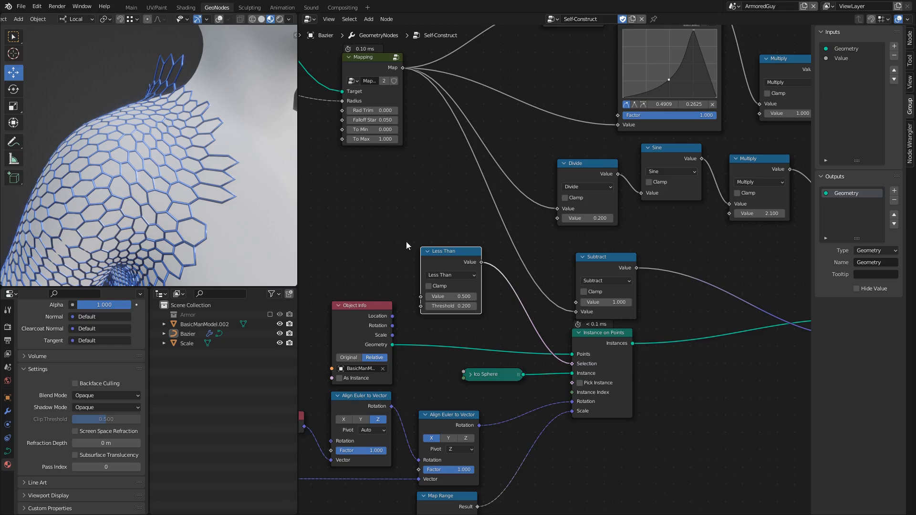
pyautogui.moveTo(388, 179); pyautogui.dragTo(512, 257, button='middle')
pyautogui.moveTo(521, 145); pyautogui.dragTo(547, 377)
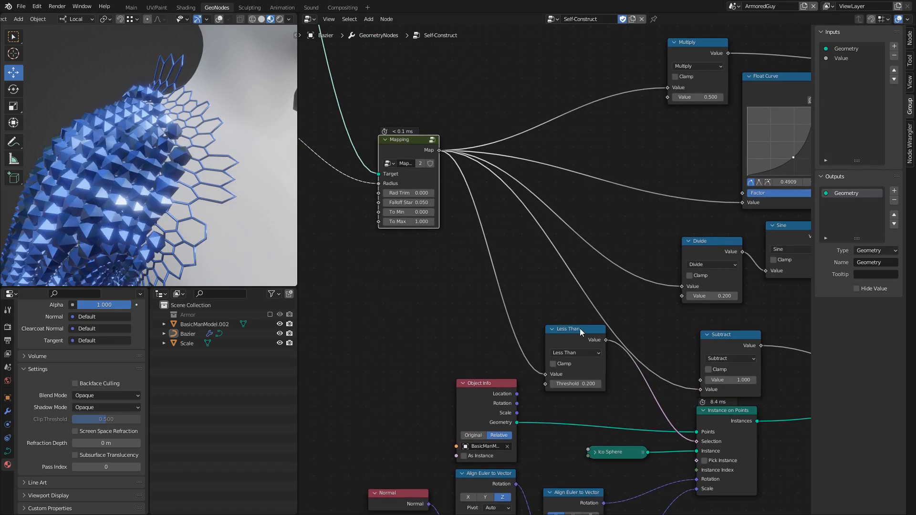
# Step: Try Greater Than on the crystal selection's comparison node, set its threshold to 0.999, and switch it back to Less Than
pyautogui.moveTo(583, 328); pyautogui.dragTo(560, 308)
pyautogui.click(557, 333)
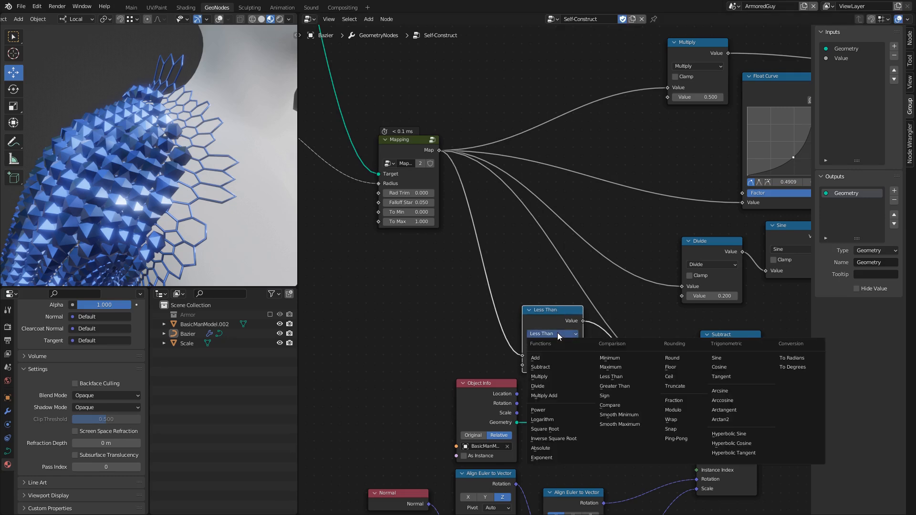
pyautogui.click(613, 385)
pyautogui.click(553, 366)
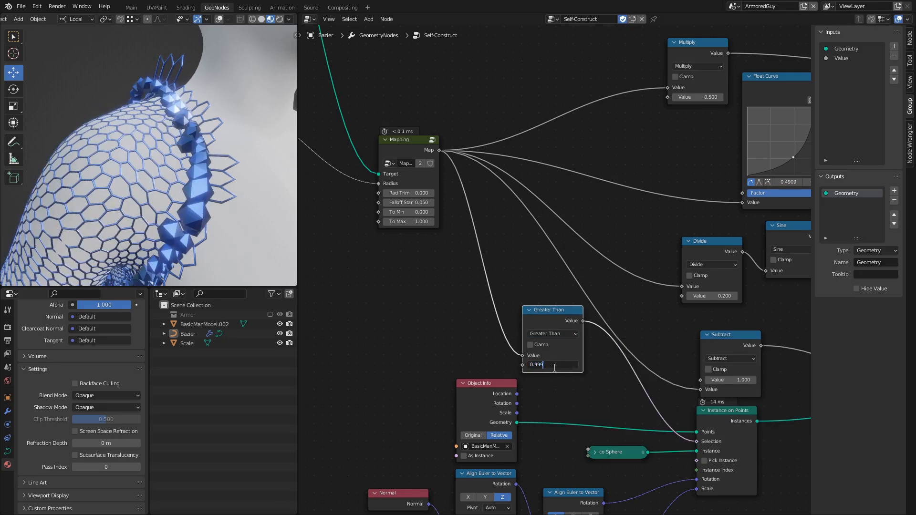
pyautogui.press('Return')
pyautogui.click(546, 333)
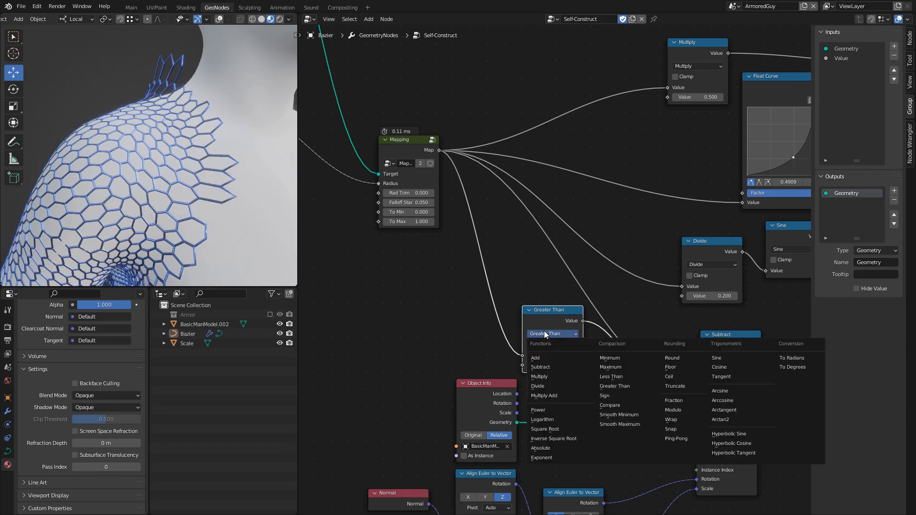
pyautogui.click(630, 377)
pyautogui.scroll(-4, 197, 186)
pyautogui.moveTo(194, 188); pyautogui.dragTo(169, 180, button='middle')
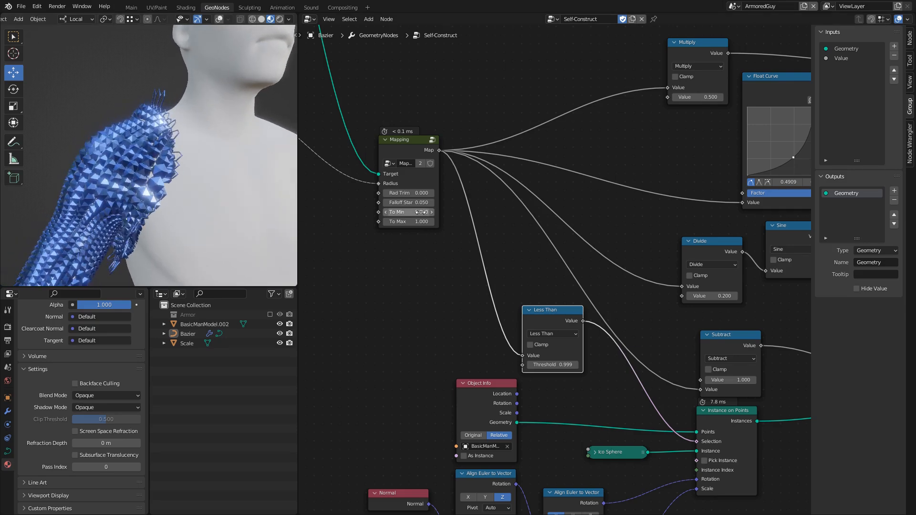
# Step: Link the upper Mapping's Map output to the Power node's Base and cut the leftover Map Range link
pyautogui.click(404, 138)
pyautogui.moveTo(474, 77); pyautogui.dragTo(589, 237, button='middle')
pyautogui.scroll(-1, 589, 238)
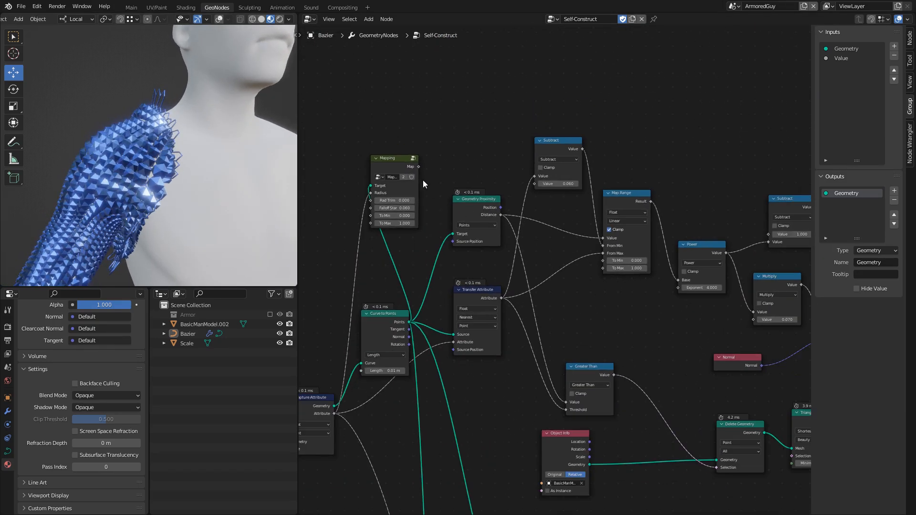
pyautogui.moveTo(418, 166); pyautogui.dragTo(671, 278)
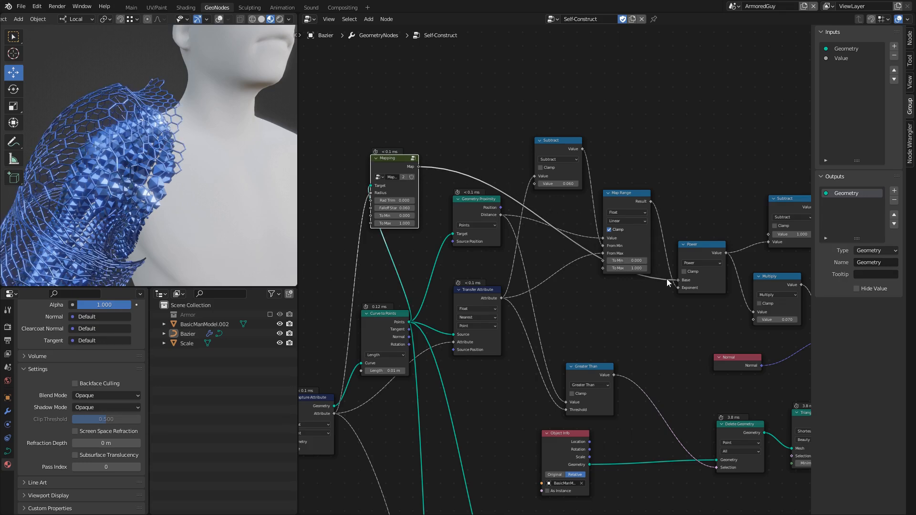
pyautogui.keyDown('ctrl'); pyautogui.moveTo(664, 264); pyautogui.dragTo(668, 239, button='right'); pyautogui.keyUp('ctrl')
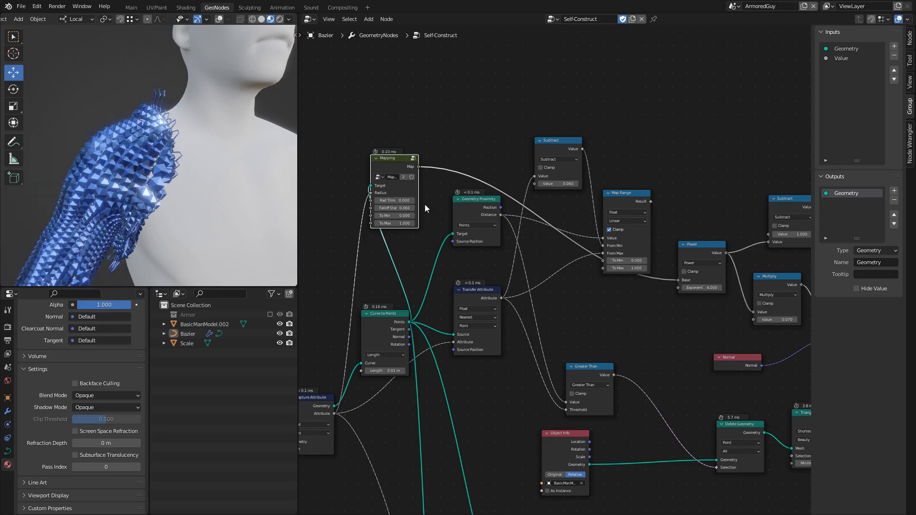
# Step: Link the upper Mapping's Map output to the Greater Than node's Value and detach the leftover Threshold link
pyautogui.moveTo(402, 162); pyautogui.dragTo(424, 155, button='middle')
pyautogui.moveTo(424, 155); pyautogui.dragTo(461, 147)
pyautogui.moveTo(523, 184); pyautogui.dragTo(425, 172, button='middle')
pyautogui.moveTo(551, 176); pyautogui.dragTo(562, 150)
pyautogui.moveTo(565, 259); pyautogui.dragTo(672, 255, button='middle')
pyautogui.moveTo(565, 239); pyautogui.dragTo(564, 237, button='middle')
pyautogui.moveTo(468, 129); pyautogui.dragTo(592, 376)
pyautogui.moveTo(594, 382); pyautogui.dragTo(659, 343)
# Step: Set the Greater Than node's threshold to 0.999
pyautogui.moveTo(645, 358); pyautogui.dragTo(570, 324, button='middle')
pyautogui.scroll(4, 582, 340)
pyautogui.click(587, 347)
pyautogui.write('0.999')
pyautogui.press('Return')
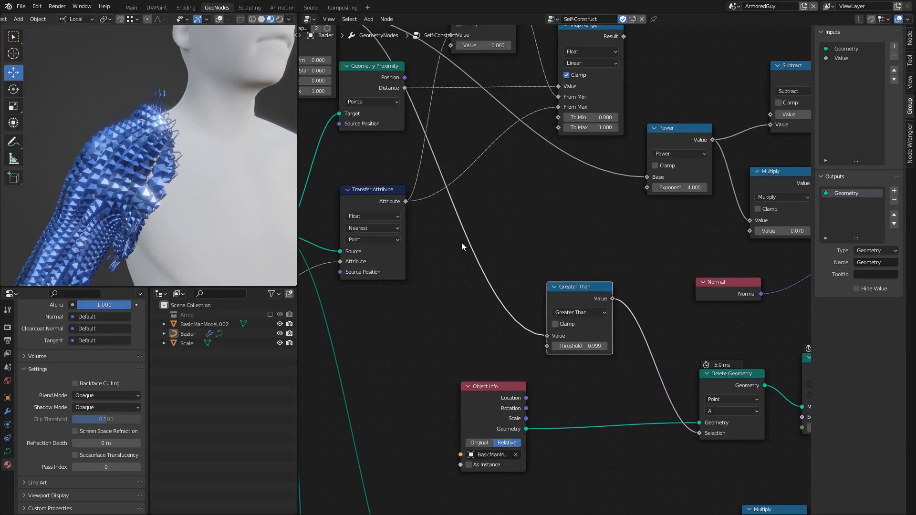
# Step: Delete the redundant Geometry Proximity, Transfer Attribute, Subtract and Map Range nodes and reposition the upper Mapping node in their place
pyautogui.moveTo(431, 234); pyautogui.dragTo(590, 344, button='middle')
pyautogui.moveTo(462, 125); pyautogui.dragTo(640, 343)
pyautogui.moveTo(507, 131); pyautogui.dragTo(582, 350)
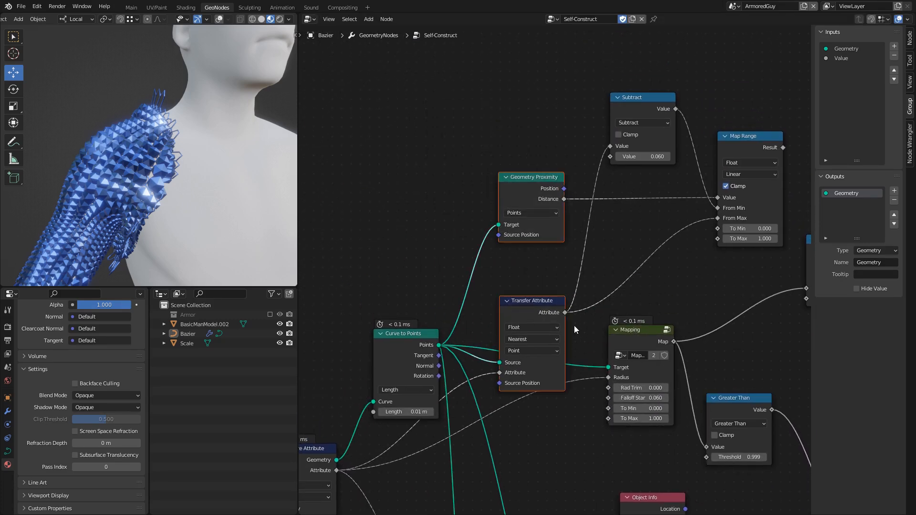
pyautogui.press('x')
pyautogui.moveTo(598, 127); pyautogui.dragTo(792, 210)
pyautogui.press('x')
pyautogui.moveTo(673, 323); pyautogui.dragTo(510, 243, button='middle')
pyautogui.moveTo(509, 244); pyautogui.dragTo(501, 190)
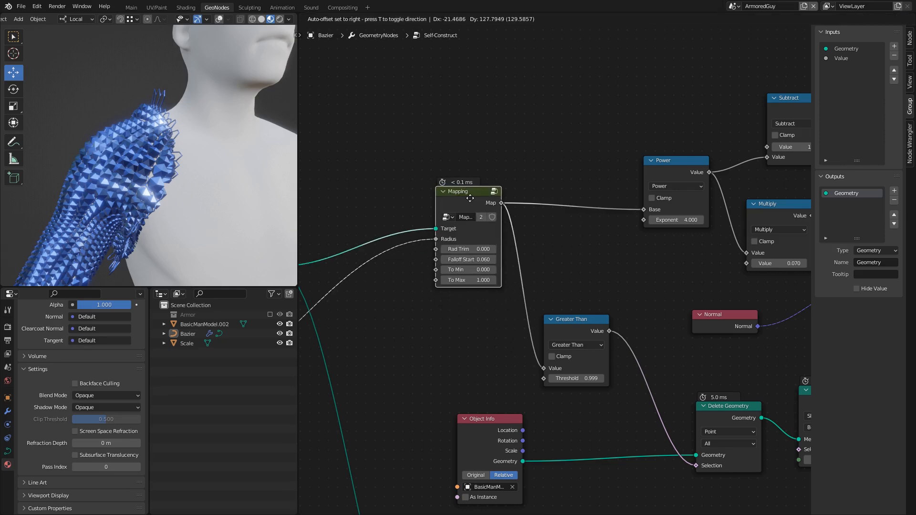
# Step: Tidy the positions of nodes around the two Mapping nodes and save the file
pyautogui.scroll(2, 231, 174)
pyautogui.scroll(-4, 471, 382)
pyautogui.moveTo(471, 429); pyautogui.dragTo(524, 82, button='middle')
pyautogui.scroll(6, 559, 282)
pyautogui.scroll(1, 527, 313)
pyautogui.moveTo(482, 295)
pyautogui.mouseDown()
pyautogui.moveTo(491, 295)
pyautogui.moveTo(483, 308)
pyautogui.moveTo(466, 308)
pyautogui.moveTo(484, 308)
pyautogui.mouseUp()
pyautogui.scroll(-7, 506, 285)
pyautogui.moveTo(520, 244); pyautogui.dragTo(533, 268)
pyautogui.moveTo(528, 81); pyautogui.dragTo(508, 284, button='middle')
pyautogui.scroll(-3, 508, 284)
pyautogui.hotkey('ctrl', 's')
pyautogui.moveTo(514, 153); pyautogui.dragTo(503, 190)
# Step: Move the hexagonal mesh branch's end nodes and the final output nodes to tidy the layout
pyautogui.moveTo(598, 232); pyautogui.dragTo(457, 309, button='middle')
pyautogui.scroll(-5, 498, 235)
pyautogui.moveTo(684, 283); pyautogui.dragTo(644, 256, button='middle')
pyautogui.scroll(-6, 583, 284)
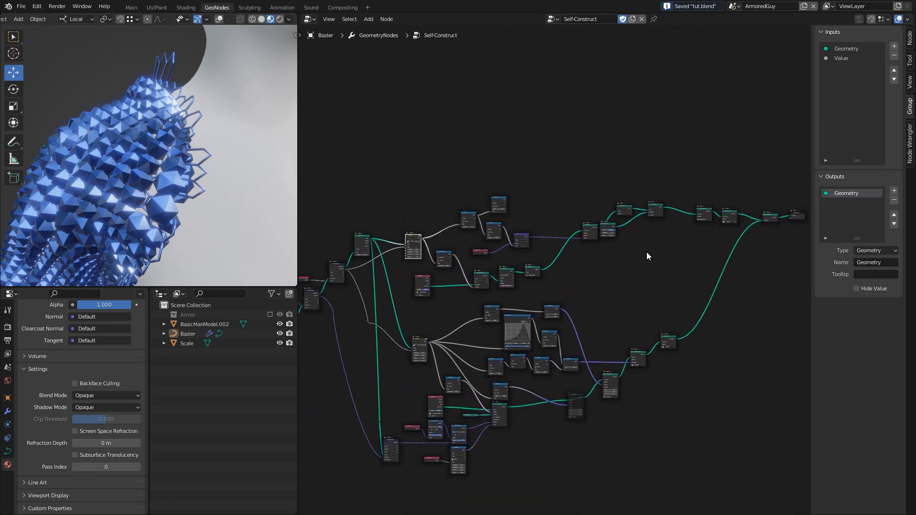
pyautogui.moveTo(677, 221); pyautogui.dragTo(622, 231, button='middle')
pyautogui.moveTo(523, 180); pyautogui.dragTo(745, 295)
pyautogui.press('g')
pyautogui.click(711, 317)
pyautogui.moveTo(606, 221); pyautogui.dragTo(746, 287)
pyautogui.press('g')
pyautogui.click(720, 288)
# Step: Group the whole upper hexagonal mesh branch, including its Mapping node, and return to the Self-Construct level
pyautogui.click(509, 201)
pyautogui.moveTo(495, 246); pyautogui.dragTo(688, 306)
pyautogui.scroll(2, 573, 306)
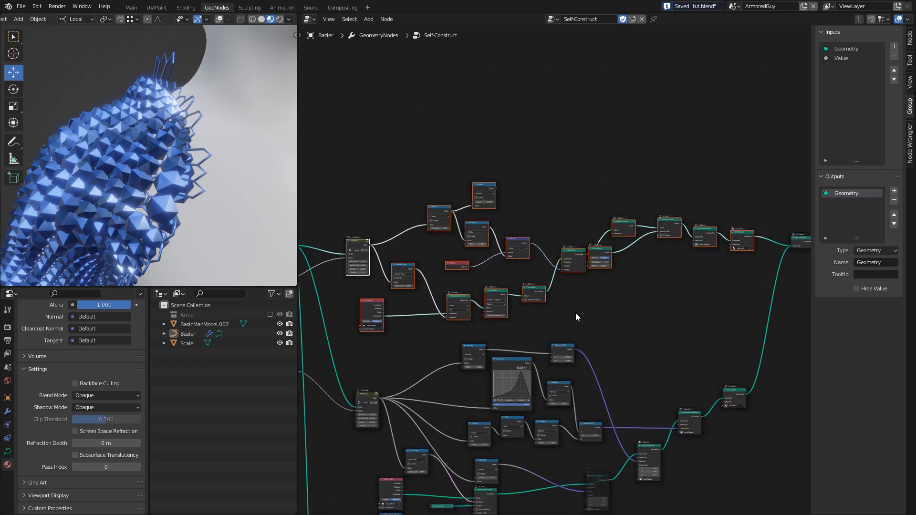
pyautogui.hotkey('ctrl', 'g')
pyautogui.press('Tab')
pyautogui.scroll(4, 549, 311)
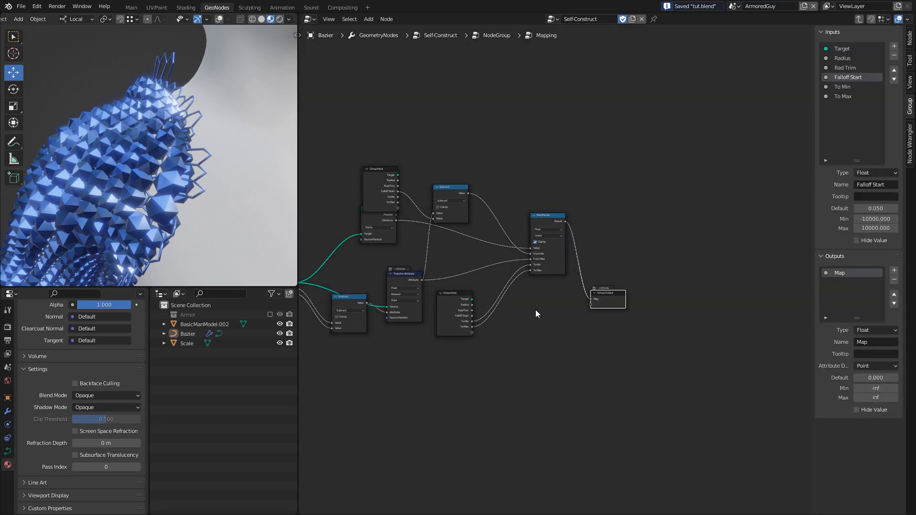
pyautogui.press('Tab')
pyautogui.click(728, 294)
pyautogui.moveTo(729, 294); pyautogui.dragTo(671, 279, button='middle')
pyautogui.press('Tab')
pyautogui.press('Tab')
pyautogui.press('Tab')
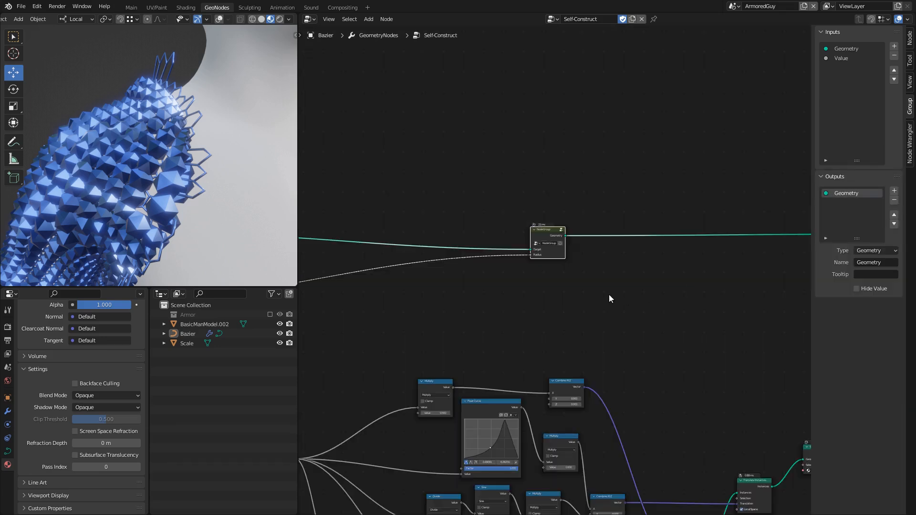
# Step: Name the new node group HexMesh and reposition the group node
pyautogui.click(553, 242)
pyautogui.write('HexMesh')
pyautogui.press('Return')
pyautogui.scroll(-4, 515, 274)
pyautogui.moveTo(505, 273); pyautogui.dragTo(598, 270, button='middle')
pyautogui.press('g')
pyautogui.click(485, 276)
# Step: Group all nodes of the lower crystal branch with their Mapping node and name the group Ico
pyautogui.press('Home')
pyautogui.moveTo(428, 449); pyautogui.dragTo(769, 242)
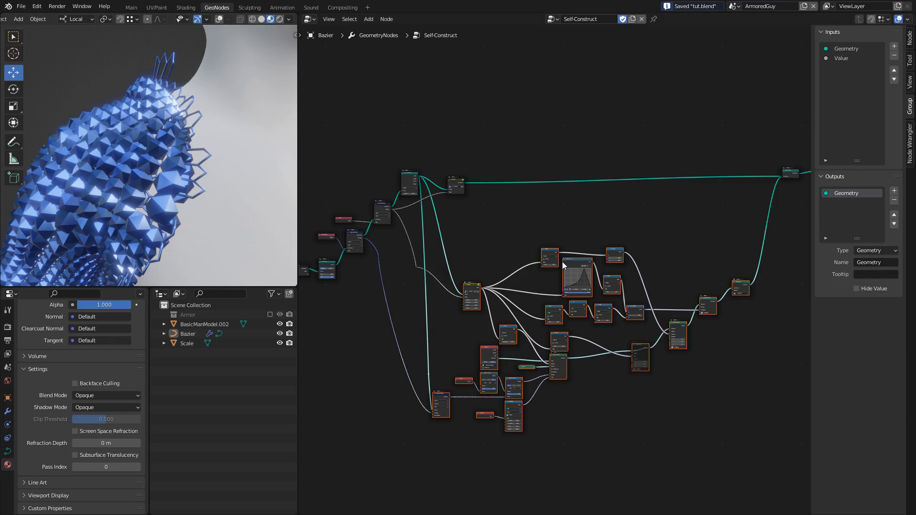
pyautogui.hotkey('ctrl', 'g')
pyautogui.press('Tab')
pyautogui.scroll(7, 556, 284)
pyautogui.moveTo(603, 372); pyautogui.dragTo(533, 285)
pyautogui.scroll(6, 534, 284)
pyautogui.click(531, 315)
pyautogui.write('lo')
# Step: Move the Ico group node closer to the nodes that feed it
pyautogui.moveTo(588, 340); pyautogui.dragTo(684, 468, button='middle')
pyautogui.moveTo(639, 426); pyautogui.dragTo(437, 227)
pyautogui.moveTo(437, 228); pyautogui.dragTo(595, 284, button='middle')
pyautogui.moveTo(590, 284); pyautogui.dragTo(546, 287)
pyautogui.scroll(4, 515, 289)
pyautogui.moveTo(504, 293); pyautogui.dragTo(545, 298, button='middle')
# Step: Open the Ico group, expand its collapsed Group Input node, and move it away from the other nodes
pyautogui.press('Tab')
pyautogui.scroll(-8, 440, 244)
pyautogui.moveTo(351, 235); pyautogui.dragTo(627, 242, button='middle')
pyautogui.scroll(6, 511, 307)
pyautogui.click(437, 283)
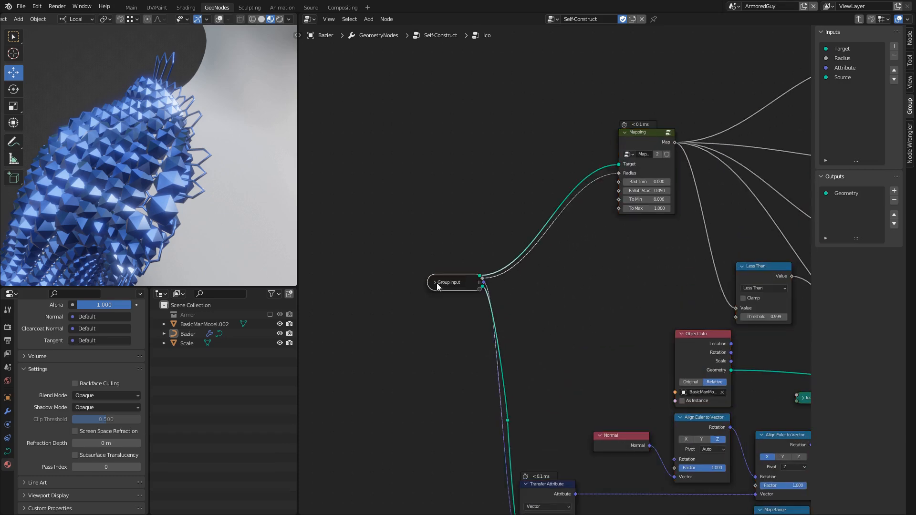
pyautogui.click(436, 283)
pyautogui.moveTo(455, 286); pyautogui.dragTo(376, 369)
pyautogui.moveTo(491, 435); pyautogui.dragTo(520, 290, button='middle')
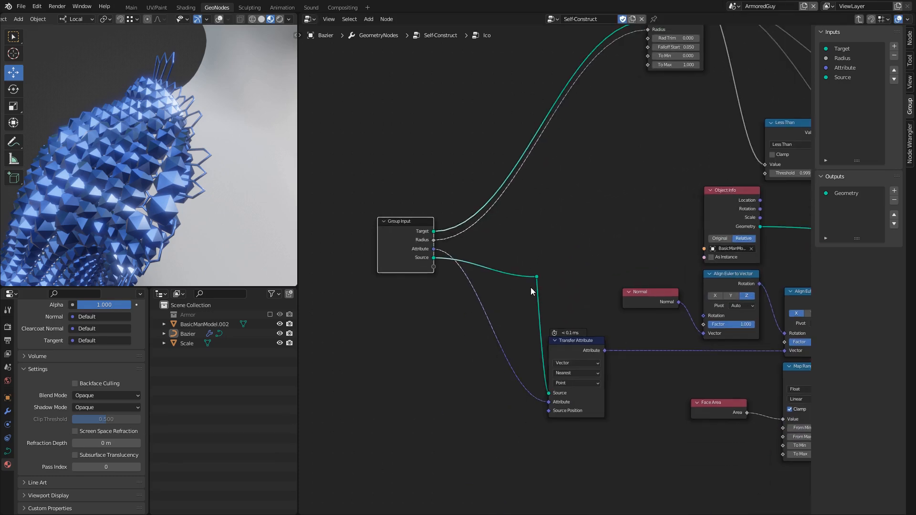
# Step: Dissolve the reroute point and link the Group Input's Target output to Transfer Attribute's Source
pyautogui.click(537, 278)
pyautogui.hotkey('ctrl', 'x')
pyautogui.moveTo(434, 232); pyautogui.dragTo(547, 393)
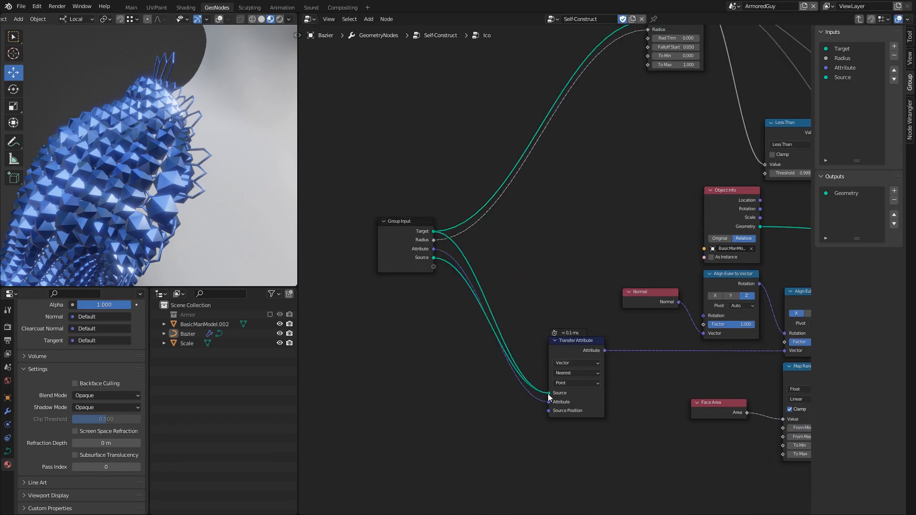
# Step: Remove the unused Source group input, rename the Attribute input as Tangent, and move the Group Input up toward Mapping
pyautogui.click(418, 247)
pyautogui.click(849, 77)
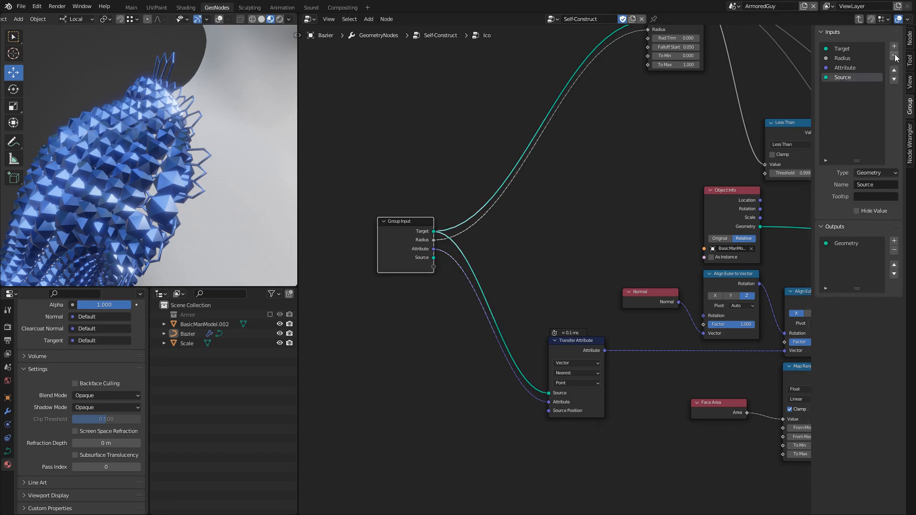
pyautogui.click(894, 56)
pyautogui.moveTo(400, 230); pyautogui.dragTo(443, 190)
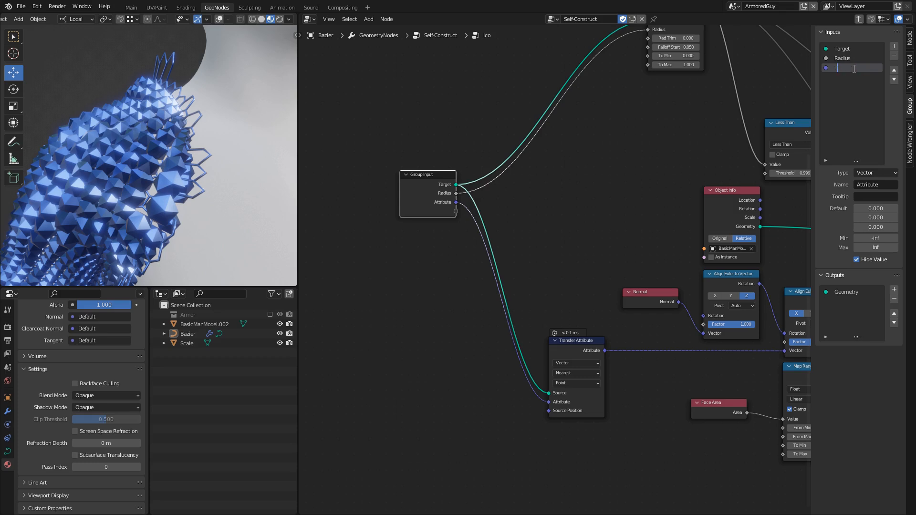
pyautogui.moveTo(436, 178); pyautogui.dragTo(473, 94)
# Step: Duplicate the Group Input beside Transfer Attribute, feed that node from the copy, and cut the long links from the original
pyautogui.hotkey('shift', 'd')
pyautogui.click(480, 376)
pyautogui.scroll(1, 498, 401)
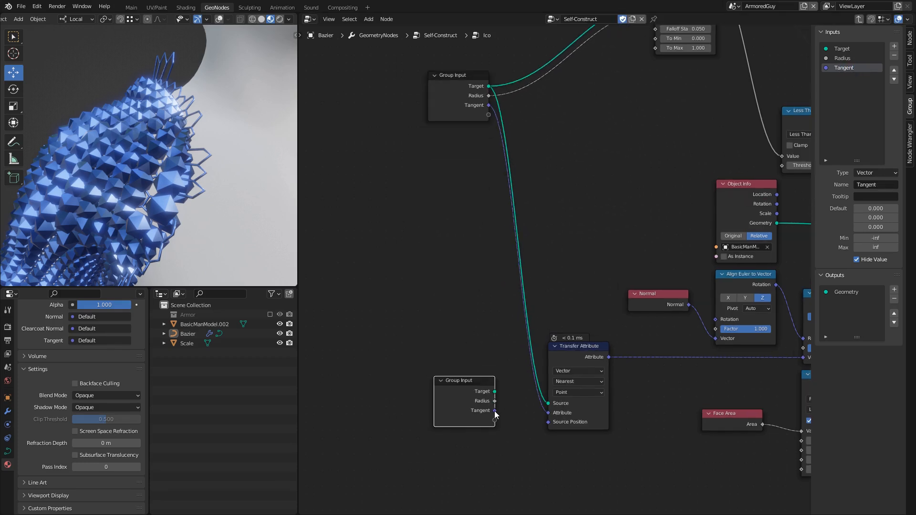
pyautogui.keyDown('ctrl'); pyautogui.moveTo(545, 391); pyautogui.dragTo(517, 374, button='right'); pyautogui.keyUp('ctrl')
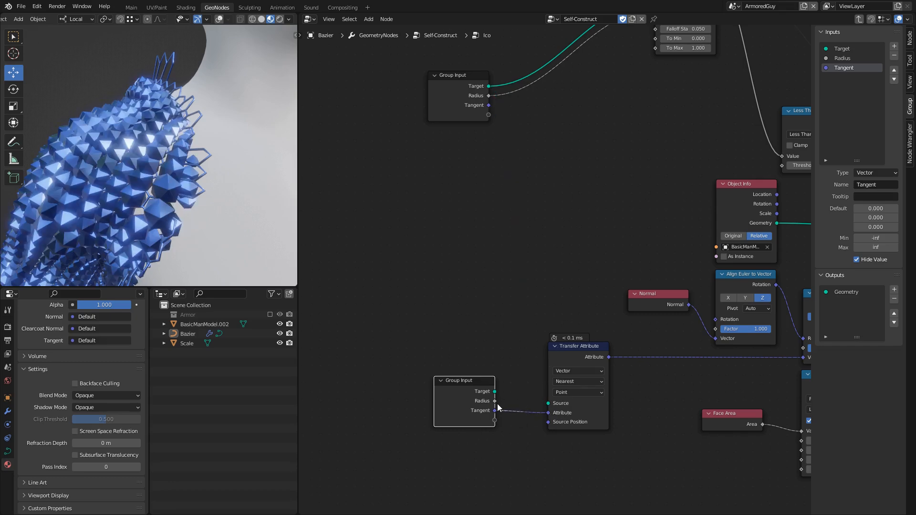
pyautogui.moveTo(478, 388); pyautogui.dragTo(498, 401)
# Step: Move the original Group Input node nearer to the Mapping node and save the file
pyautogui.moveTo(518, 256); pyautogui.dragTo(461, 493, button='middle')
pyautogui.moveTo(415, 244); pyautogui.dragTo(506, 379)
pyautogui.press('g')
pyautogui.click(647, 294)
pyautogui.scroll(-10, 654, 287)
pyautogui.moveTo(646, 271); pyautogui.dragTo(544, 236, button='middle')
pyautogui.hotkey('ctrl', 's')
# Step: Unmute the Scale Instances node to compare its effect on the crystals, and mute it again
pyautogui.moveTo(622, 221); pyautogui.dragTo(482, 231, button='middle')
pyautogui.moveTo(560, 237); pyautogui.dragTo(488, 256, button='middle')
pyautogui.scroll(6, 546, 317)
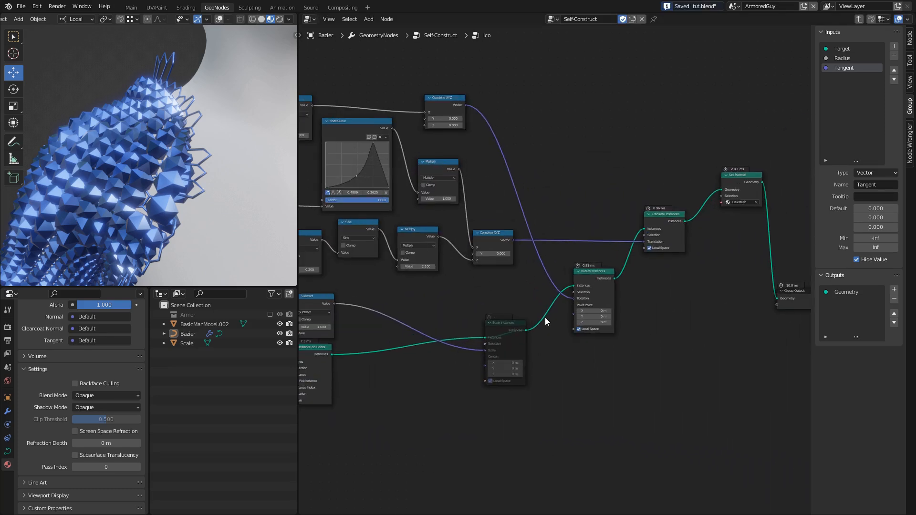
pyautogui.moveTo(510, 326); pyautogui.dragTo(508, 321)
pyautogui.press('m')
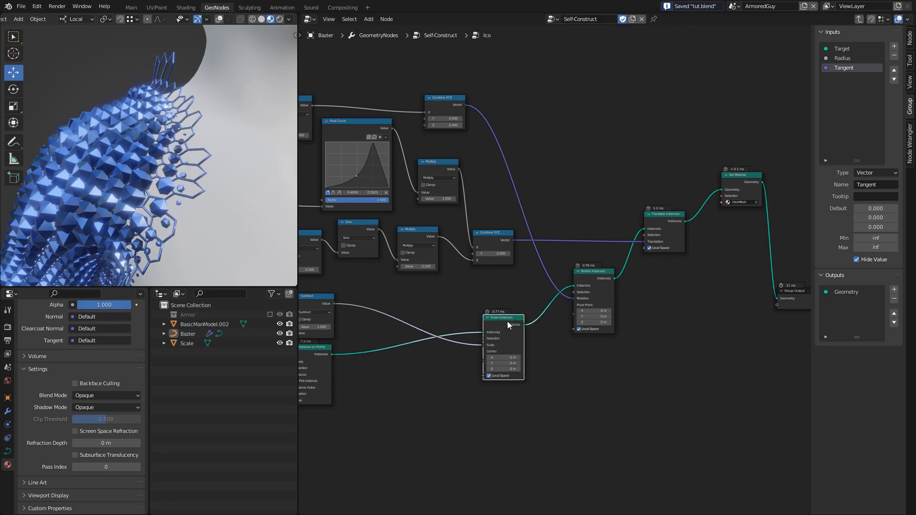
pyautogui.press('m')
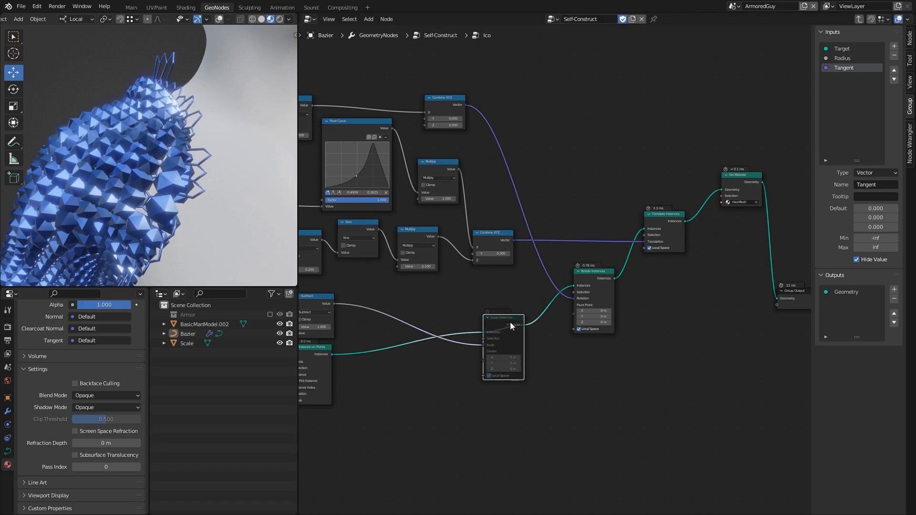
# Step: Detach the muted Scale Instances node from its links in the Ico group and delete it
pyautogui.moveTo(511, 322); pyautogui.dragTo(492, 296, button='middle')
pyautogui.scroll(2, 501, 293)
pyautogui.keyDown('alt'); pyautogui.moveTo(491, 292); pyautogui.dragTo(505, 335); pyautogui.keyUp('alt')
pyautogui.press('x')
# Step: Move the Group Output node beside Set Material in the Ico group and return to the Self-Construct node tree
pyautogui.moveTo(458, 273); pyautogui.dragTo(407, 320, button='middle')
pyautogui.moveTo(530, 281); pyautogui.dragTo(457, 310, button='middle')
pyautogui.moveTo(542, 249); pyautogui.dragTo(547, 247)
pyautogui.moveTo(615, 248); pyautogui.dragTo(537, 250, button='middle')
pyautogui.moveTo(524, 172); pyautogui.dragTo(589, 254)
pyautogui.moveTo(667, 307); pyautogui.dragTo(565, 376)
pyautogui.press('g')
pyautogui.click(582, 248)
pyautogui.press('Tab')
pyautogui.scroll(-5, 556, 278)
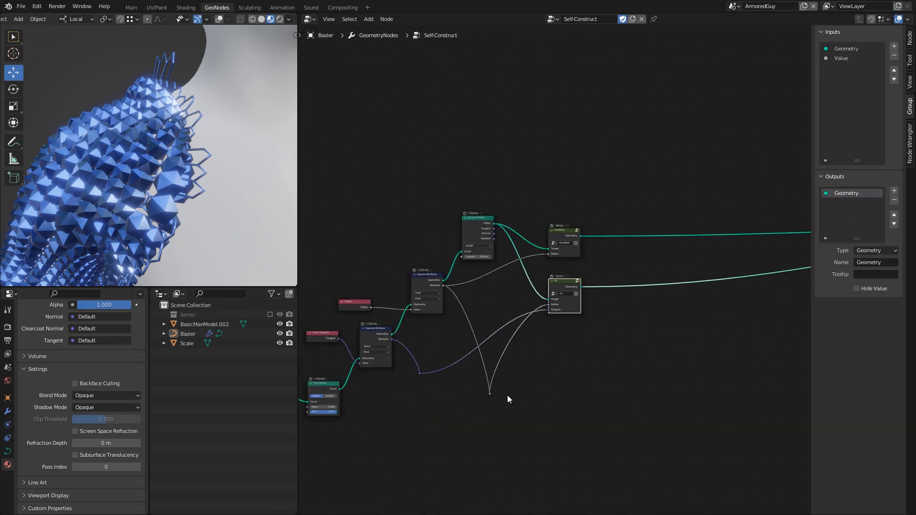
# Step: Remove the two reroute points from the radius and tangent links feeding the Ico group node, and save the file
pyautogui.keyDown('alt'); pyautogui.moveTo(490, 392); pyautogui.dragTo(505, 425); pyautogui.keyUp('alt')
pyautogui.keyDown('alt'); pyautogui.moveTo(420, 374); pyautogui.dragTo(422, 386); pyautogui.keyUp('alt')
pyautogui.moveTo(422, 387); pyautogui.dragTo(514, 371, button='middle')
pyautogui.moveTo(648, 256); pyautogui.dragTo(540, 279, button='middle')
pyautogui.hotkey('ctrl', 's')
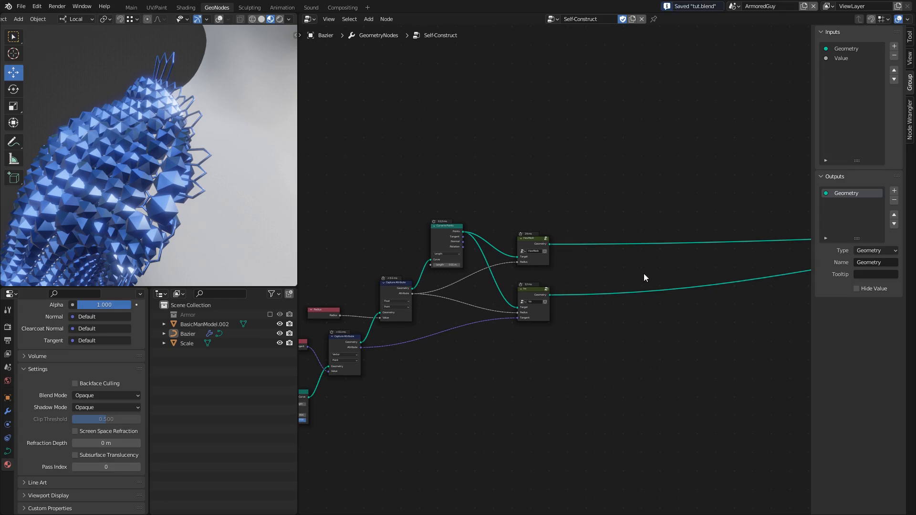
# Step: Move the Join Geometry and Group Output nodes close to the HexMesh and Ico group nodes
pyautogui.moveTo(650, 273); pyautogui.dragTo(504, 272, button='middle')
pyautogui.scroll(-5, 608, 262)
pyautogui.moveTo(612, 259); pyautogui.dragTo(565, 261, button='middle')
pyautogui.moveTo(649, 219); pyautogui.dragTo(718, 300)
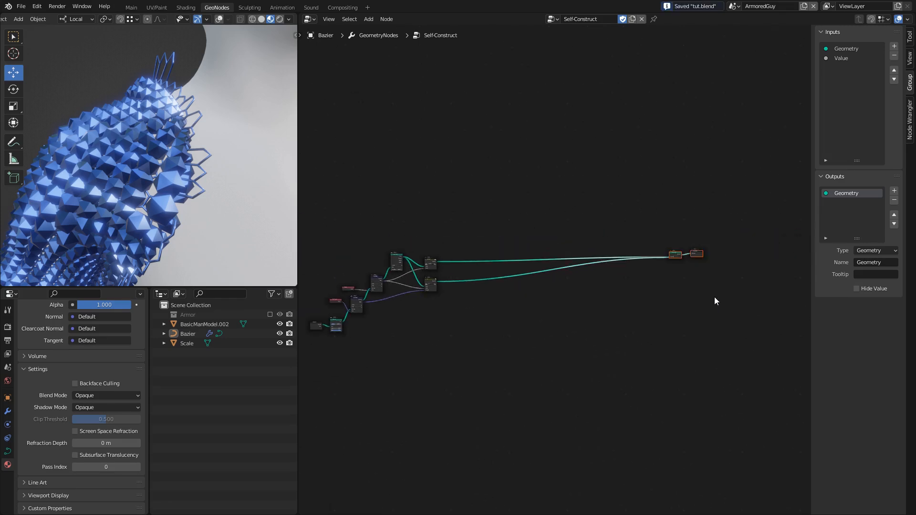
pyautogui.press('g')
pyautogui.click(485, 313)
pyautogui.click(468, 298)
pyautogui.moveTo(467, 300); pyautogui.dragTo(535, 270, button='middle')
pyautogui.scroll(5, 535, 270)
pyautogui.scroll(2, 549, 294)
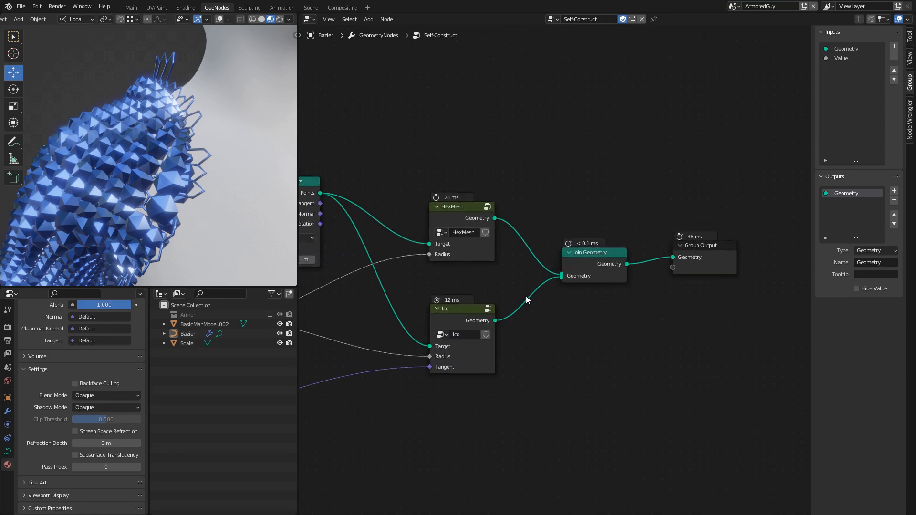
# Step: Open the Ico group and examine its Ico Sphere, Instance on Points and rotation alignment nodes
pyautogui.moveTo(453, 213); pyautogui.dragTo(495, 228, button='middle')
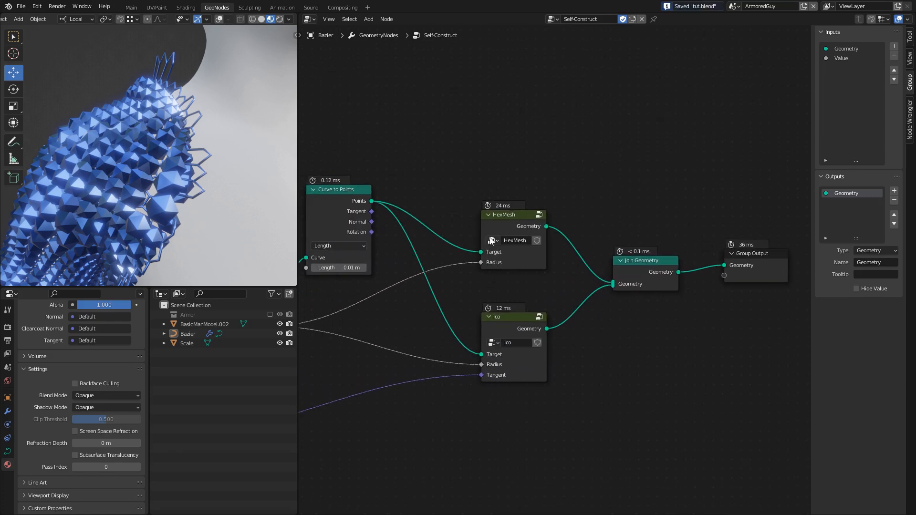
pyautogui.scroll(-5, 218, 204)
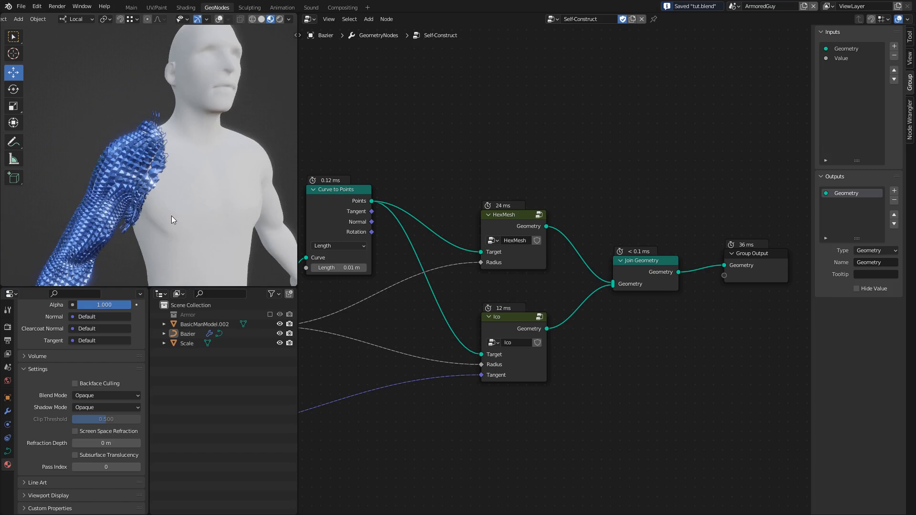
pyautogui.click(500, 321)
pyautogui.press('Tab')
pyautogui.moveTo(380, 307); pyautogui.dragTo(613, 242, button='middle')
pyautogui.moveTo(353, 313); pyautogui.dragTo(606, 272, button='middle')
pyautogui.moveTo(458, 275); pyautogui.dragTo(621, 294, button='middle')
pyautogui.moveTo(438, 319); pyautogui.dragTo(588, 185, button='middle')
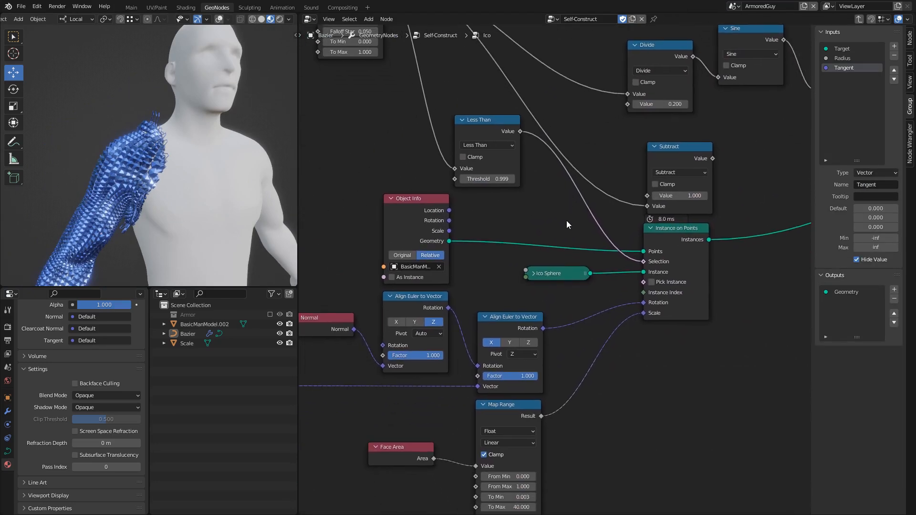
pyautogui.scroll(1, 575, 279)
pyautogui.scroll(-5, 256, 221)
# Step: Toggle the viewport overlays and select the Bazier armor object on the shoulder
pyautogui.moveTo(202, 222)
pyautogui.mouseDown(button='middle')
pyautogui.moveTo(180, 137)
pyautogui.moveTo(182, 208)
pyautogui.moveTo(170, 242)
pyautogui.moveTo(200, 156)
pyautogui.moveTo(188, 210)
pyautogui.mouseUp(button='middle')
pyautogui.click(173, 236)
pyautogui.hotkey('alt', 'shift', 'z')
pyautogui.keyDown('shift'); pyautogui.moveTo(181, 175); pyautogui.dragTo(225, 257, button='middle'); pyautogui.keyUp('shift')
pyautogui.scroll(3, 194, 197)
pyautogui.keyDown('shift'); pyautogui.moveTo(194, 196); pyautogui.dragTo(139, 180, button='middle'); pyautogui.keyUp('shift')
pyautogui.scroll(6, 141, 180)
pyautogui.click(157, 164)
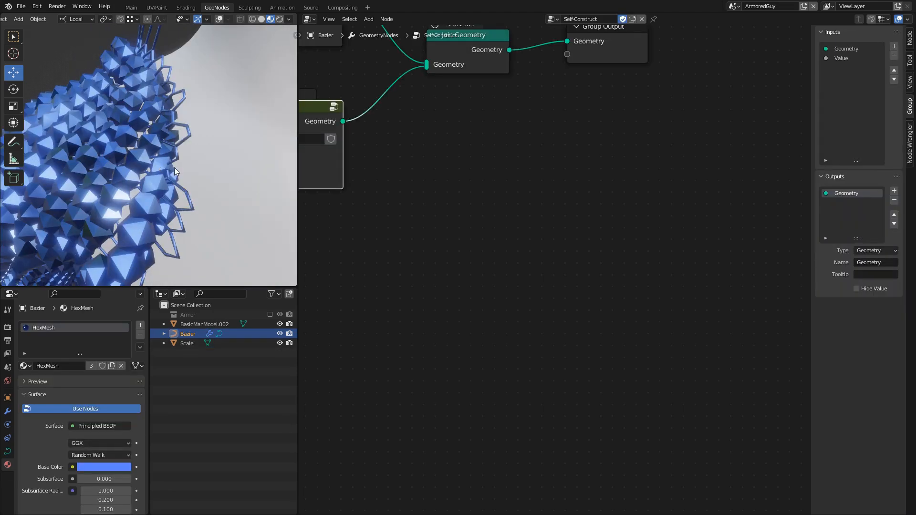
# Step: Rename the Ico group as Scales and open it for editing
pyautogui.moveTo(409, 198); pyautogui.dragTo(654, 276, button='middle')
pyautogui.scroll(-5, 551, 275)
pyautogui.moveTo(409, 253); pyautogui.dragTo(670, 264, button='middle')
pyautogui.moveTo(470, 281); pyautogui.dragTo(508, 258, button='middle')
pyautogui.scroll(-6, 436, 339)
pyautogui.moveTo(573, 283); pyautogui.dragTo(539, 294, button='middle')
pyautogui.press('KP_Decimal')
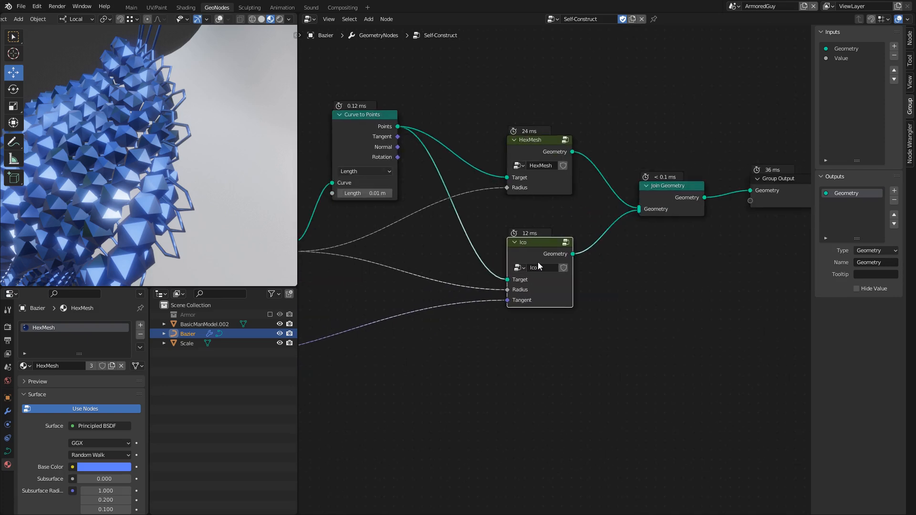
pyautogui.press('Tab')
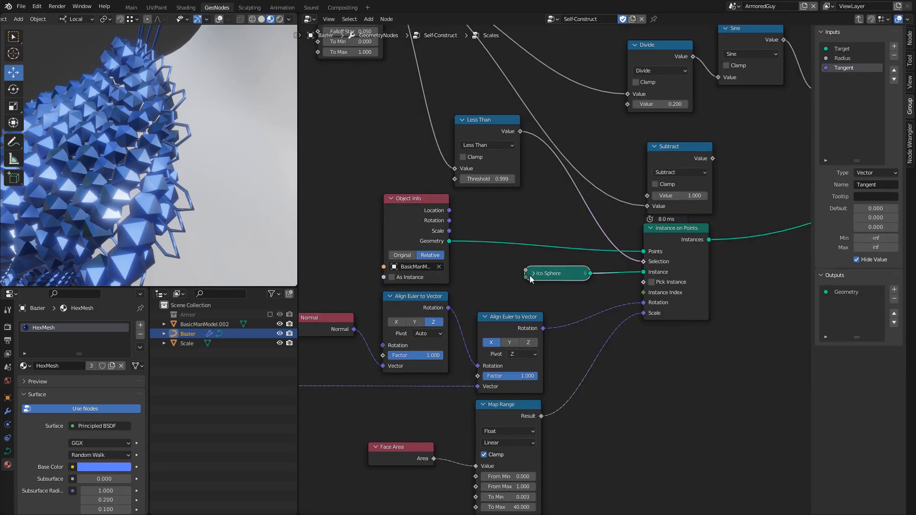
# Step: Delete the Ico Sphere node and add an Object Info node below Instance on Points
pyautogui.moveTo(564, 277); pyautogui.dragTo(521, 277, button='middle')
pyautogui.press('x')
pyautogui.hotkey('shift', 'a')
pyautogui.click(506, 277)
pyautogui.write('objec')
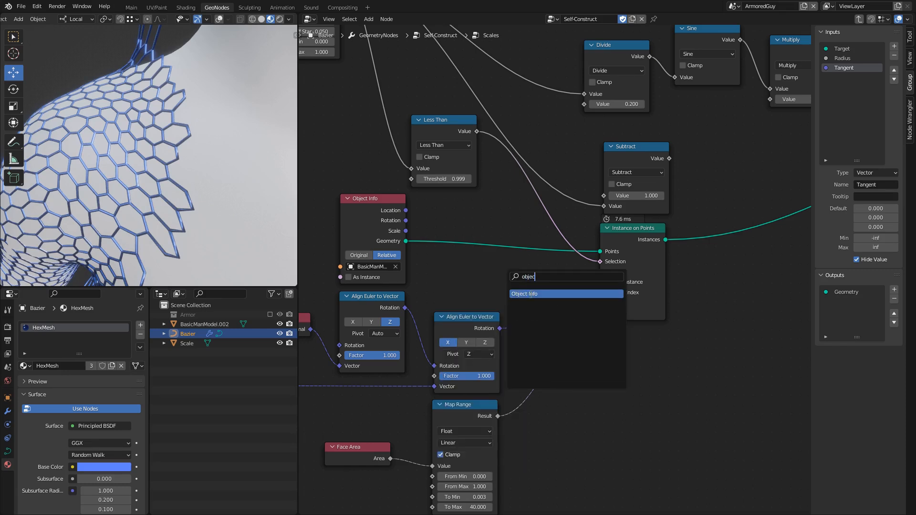
pyautogui.click(530, 292)
pyautogui.click(626, 384)
pyautogui.moveTo(653, 402); pyautogui.dragTo(580, 344, button='middle')
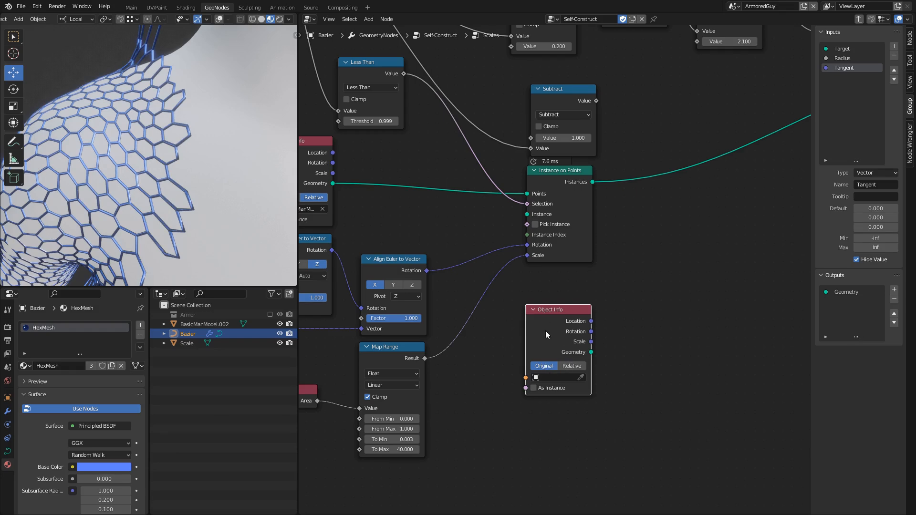
pyautogui.scroll(-11, 193, 248)
pyautogui.scroll(11, 170, 205)
pyautogui.moveTo(534, 288); pyautogui.dragTo(627, 346, button='middle')
pyautogui.moveTo(663, 378); pyautogui.dragTo(615, 389)
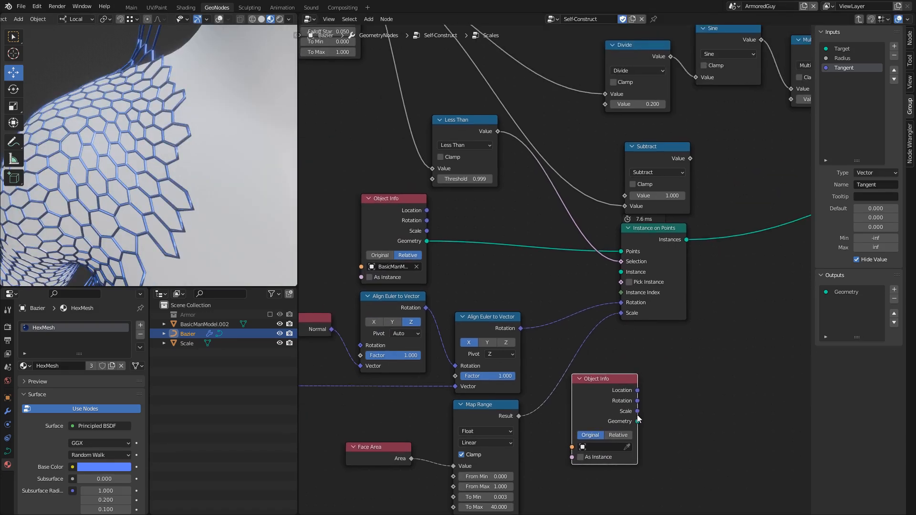
# Step: Connect the new Object Info's Geometry to the Instance input and choose Scale as its object
pyautogui.moveTo(668, 375); pyautogui.dragTo(627, 280)
pyautogui.click(605, 445)
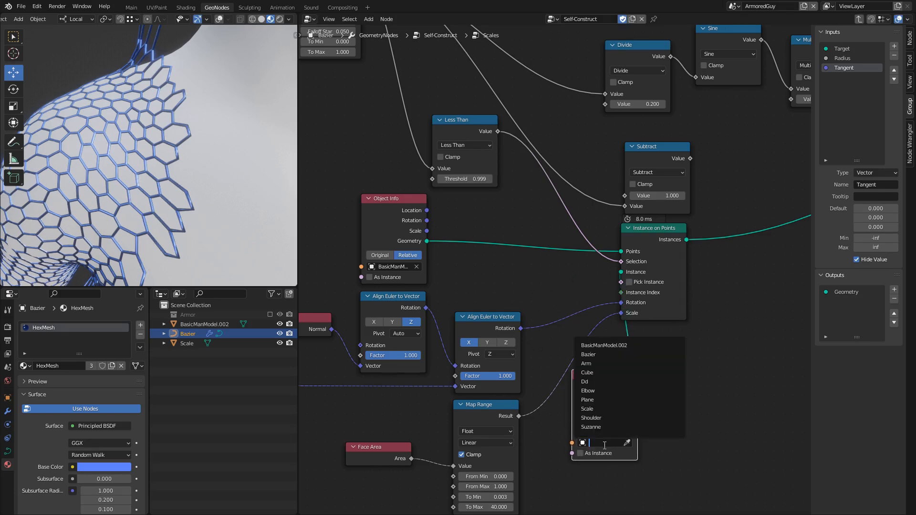
pyautogui.click(590, 409)
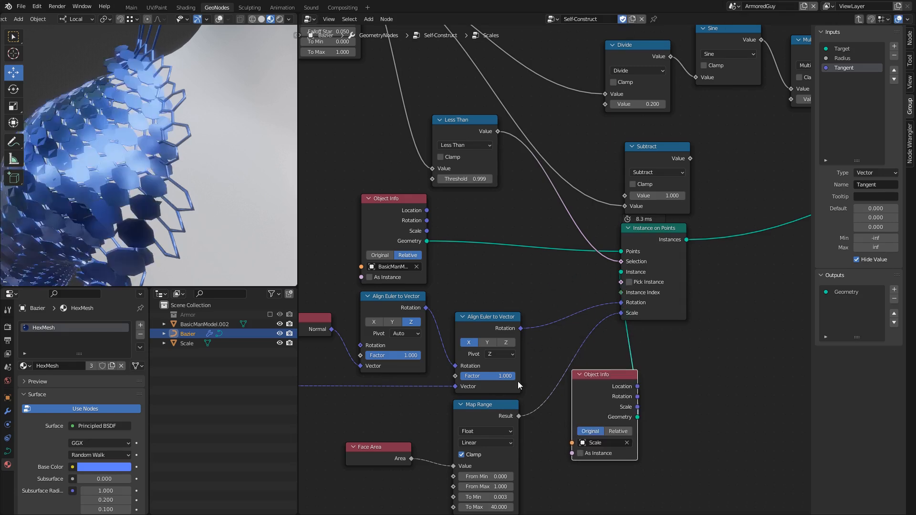
# Step: Collapse the Scale Object Info node and place it level with the Instance input, checking the scales on the arm
pyautogui.click(579, 375)
pyautogui.moveTo(600, 377); pyautogui.dragTo(498, 282)
pyautogui.scroll(-4, 125, 179)
pyautogui.moveTo(126, 179); pyautogui.dragTo(171, 159, button='middle')
pyautogui.scroll(3, 171, 155)
pyautogui.moveTo(177, 207); pyautogui.dragTo(184, 204, button='middle')
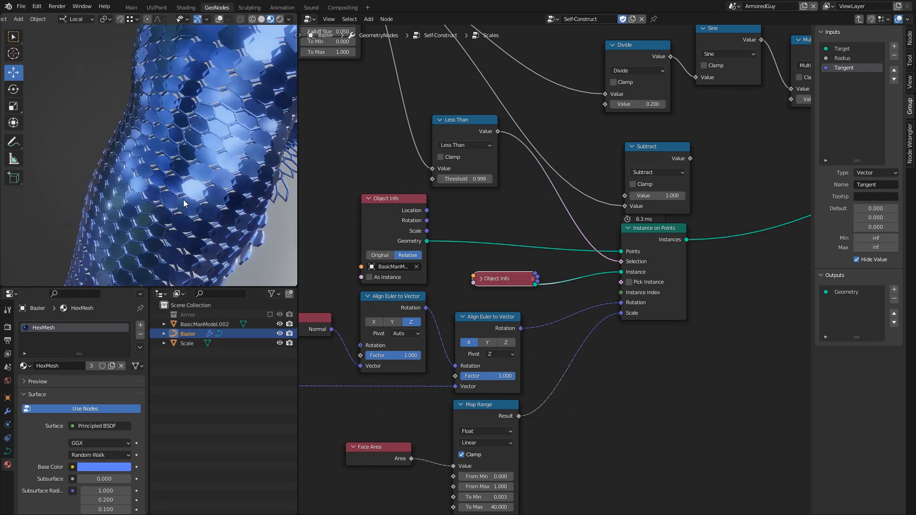
# Step: Set the second Align Euler to Vector node's axis to Y and check the scale orientation on the arm
pyautogui.moveTo(489, 343); pyautogui.dragTo(551, 311, button='middle')
pyautogui.click(546, 310)
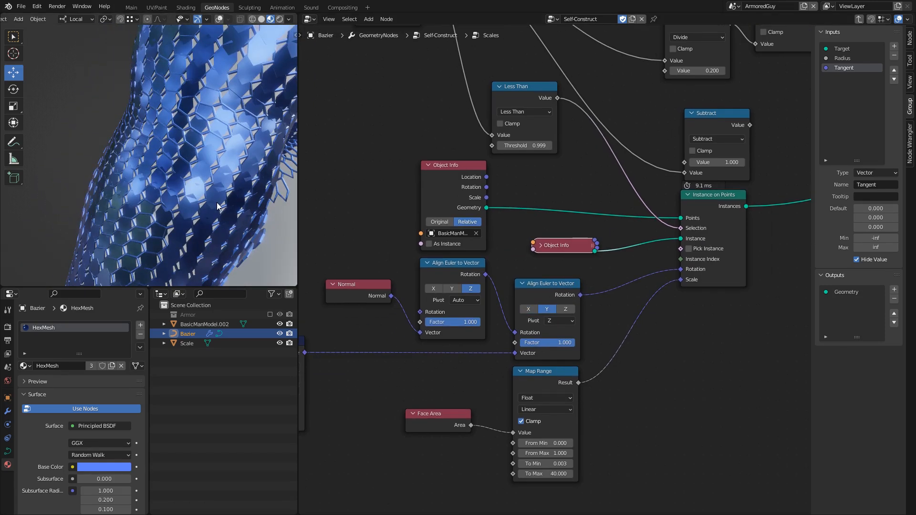
pyautogui.moveTo(205, 150); pyautogui.dragTo(176, 149, button='middle')
pyautogui.scroll(-5, 520, 205)
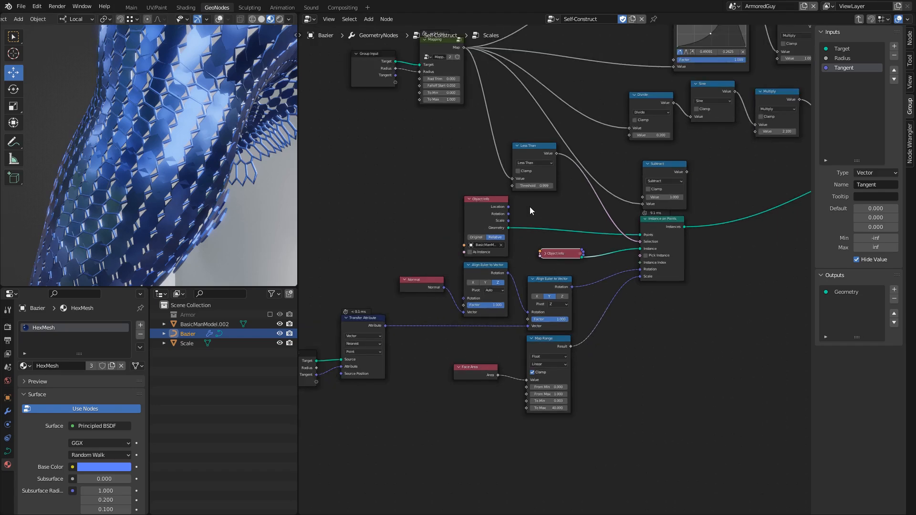
# Step: Take the HexMesh wires out of the displayed result in the parent node tree and reopen the Scales group
pyautogui.moveTo(693, 192); pyautogui.dragTo(501, 307, button='middle')
pyautogui.moveTo(747, 254); pyautogui.dragTo(471, 324, button='middle')
pyautogui.press('Tab')
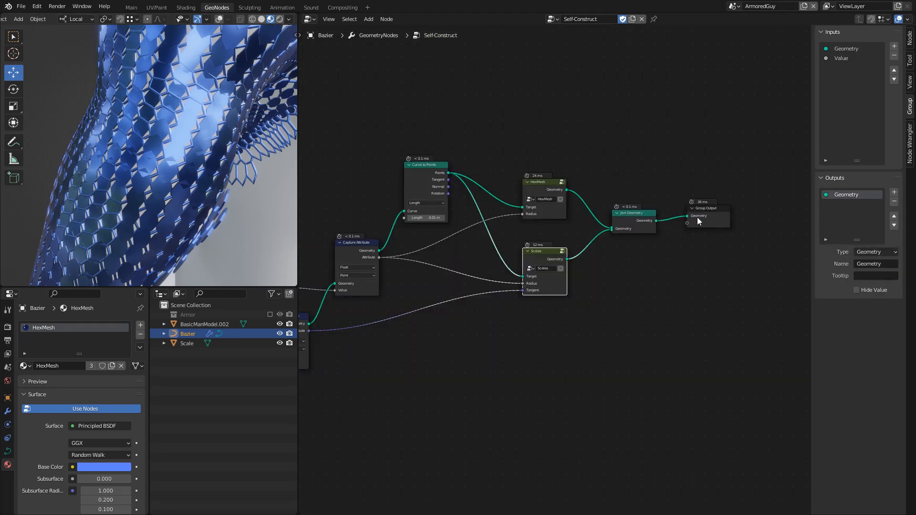
pyautogui.press('Tab')
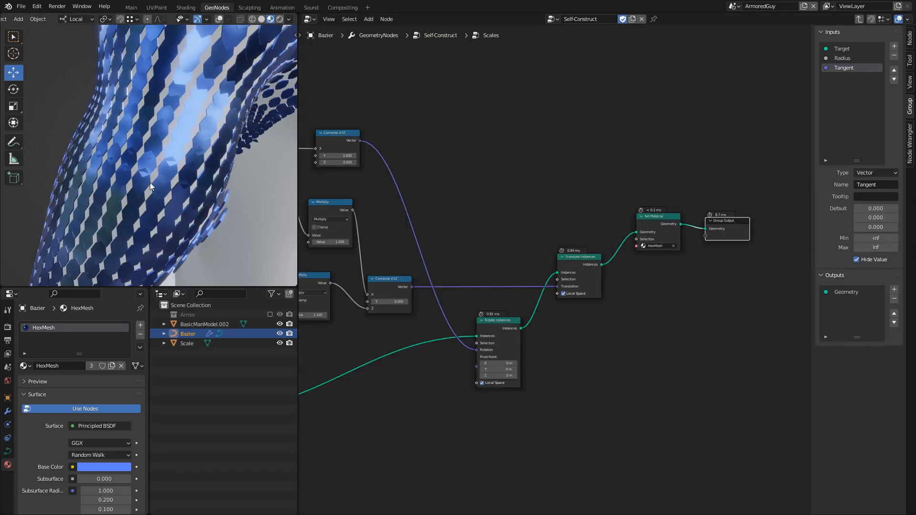
# Step: Move the Subtract and Instance on Points nodes farther from the collapsed Object Info to make room between them
pyautogui.moveTo(413, 278); pyautogui.dragTo(588, 244, button='middle')
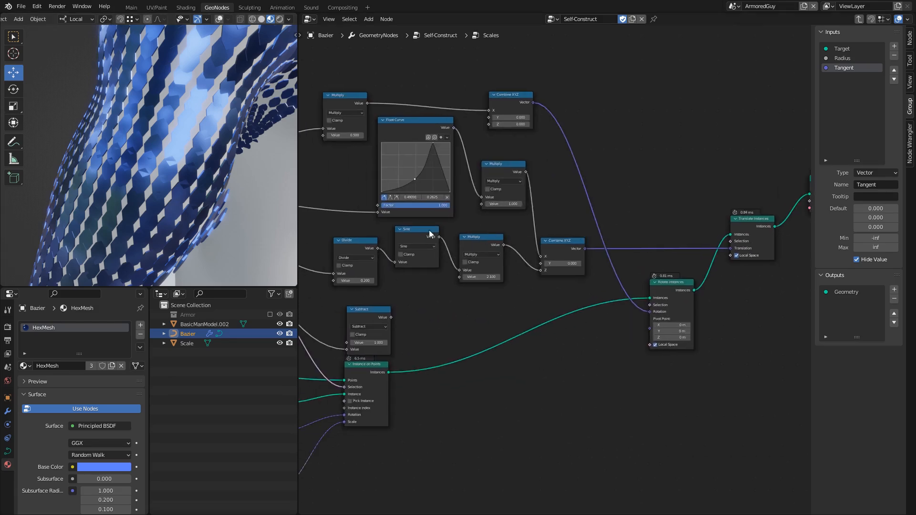
pyautogui.moveTo(436, 233); pyautogui.dragTo(609, 272, button='middle')
pyautogui.moveTo(473, 308); pyautogui.dragTo(553, 157, button='middle')
pyautogui.moveTo(660, 147); pyautogui.dragTo(560, 184, button='middle')
pyautogui.moveTo(586, 171); pyautogui.dragTo(505, 291)
pyautogui.press('g')
pyautogui.click(583, 290)
pyautogui.scroll(1, 549, 296)
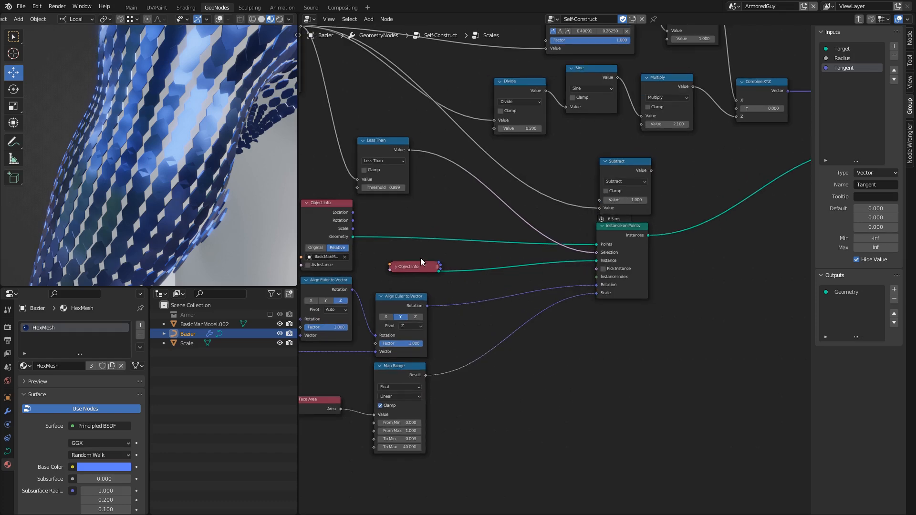
# Step: Insert a Transform node on the link between the Scale Object Info and Instance on Points
pyautogui.hotkey('shift', 'a')
pyautogui.write('transform')
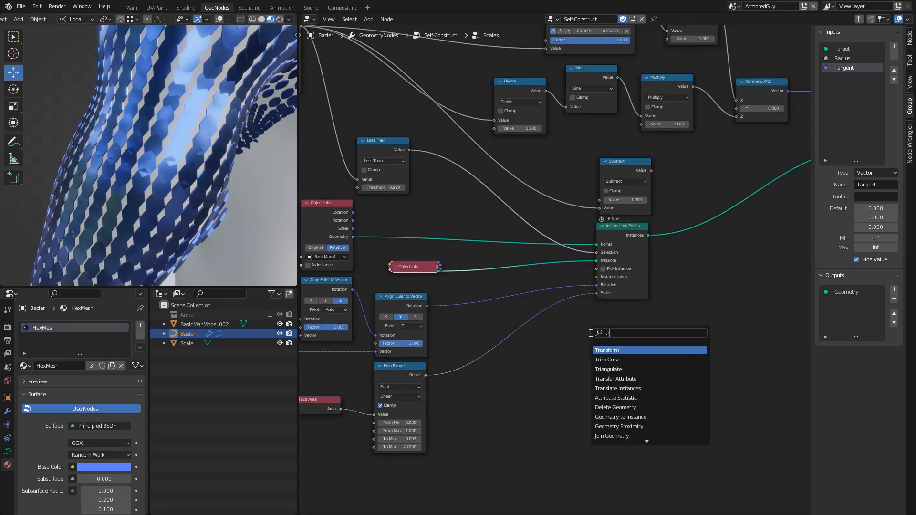
pyautogui.press('Return')
pyautogui.click(523, 268)
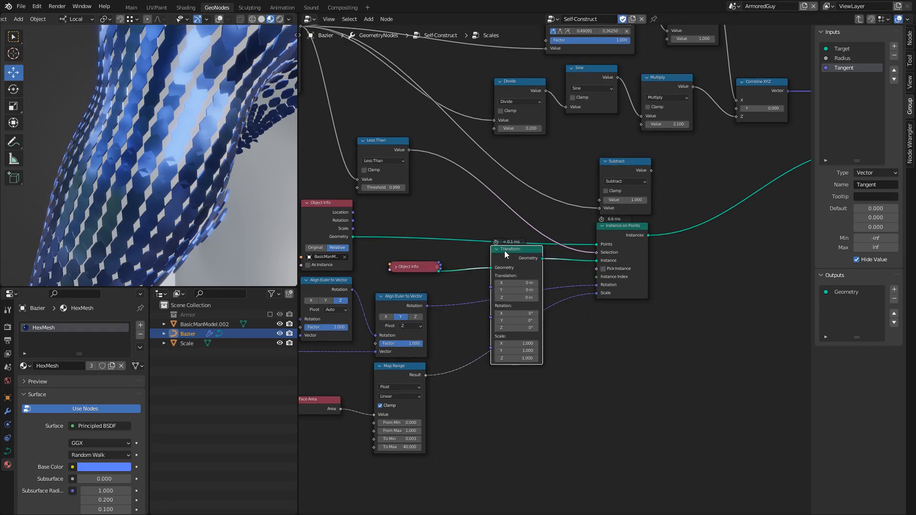
pyautogui.scroll(2, 515, 296)
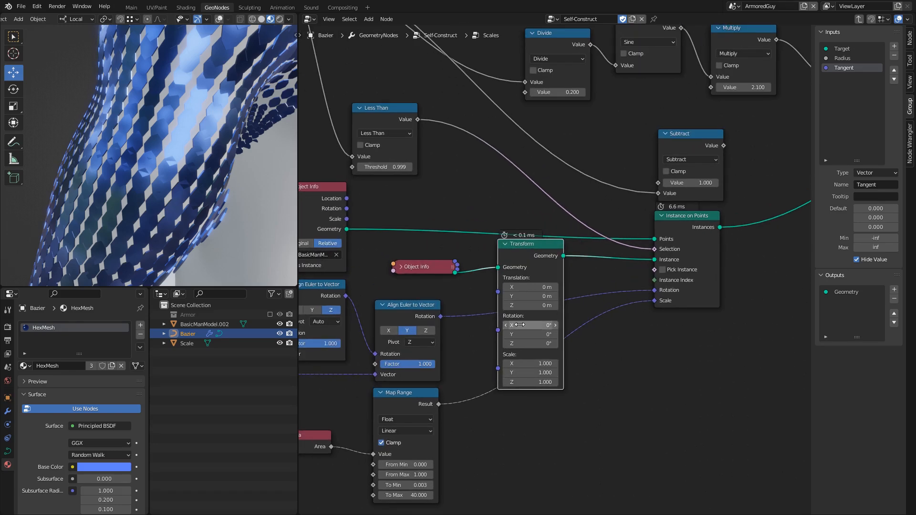
# Step: Set the Transform node's X rotation to 23.1°, then collapse the node and place it beside Object Info
pyautogui.moveTo(530, 325); pyautogui.dragTo(506, 325)
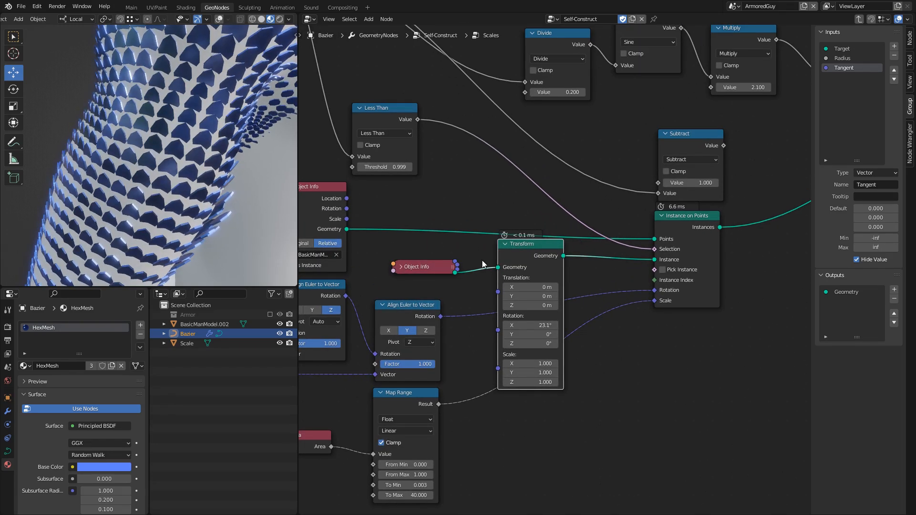
pyautogui.click(504, 244)
pyautogui.moveTo(527, 246); pyautogui.dragTo(518, 259)
pyautogui.moveTo(147, 171); pyautogui.dragTo(168, 152, button='middle')
pyautogui.scroll(-5, 593, 282)
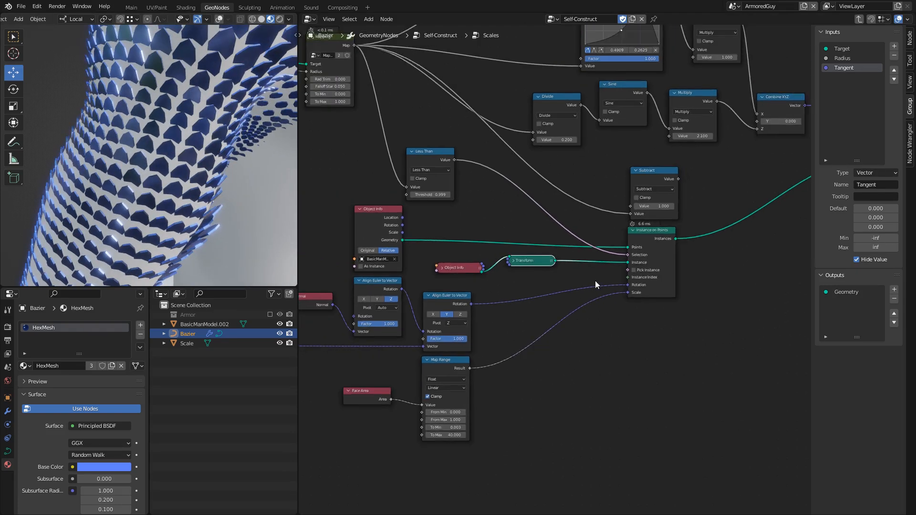
# Step: Duplicate Instance on Points below the original, save the file, and connect Transform's geometry to the copy's Instance input
pyautogui.click(535, 256)
pyautogui.hotkey('shift', 'd')
pyautogui.click(482, 322)
pyautogui.moveTo(482, 323); pyautogui.dragTo(561, 285, button='middle')
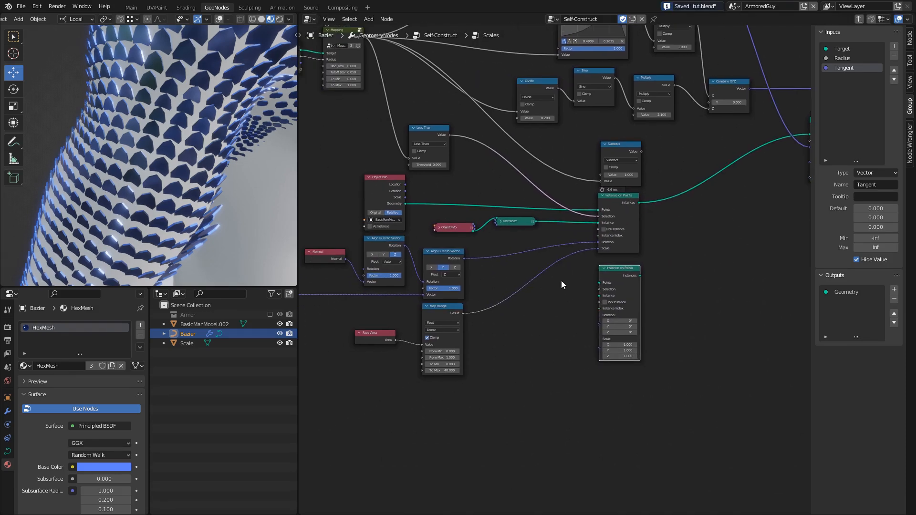
pyautogui.scroll(1, 562, 285)
pyautogui.click(505, 225)
pyautogui.moveTo(573, 271); pyautogui.dragTo(611, 303)
pyautogui.moveTo(400, 203); pyautogui.dragTo(475, 223, button='middle')
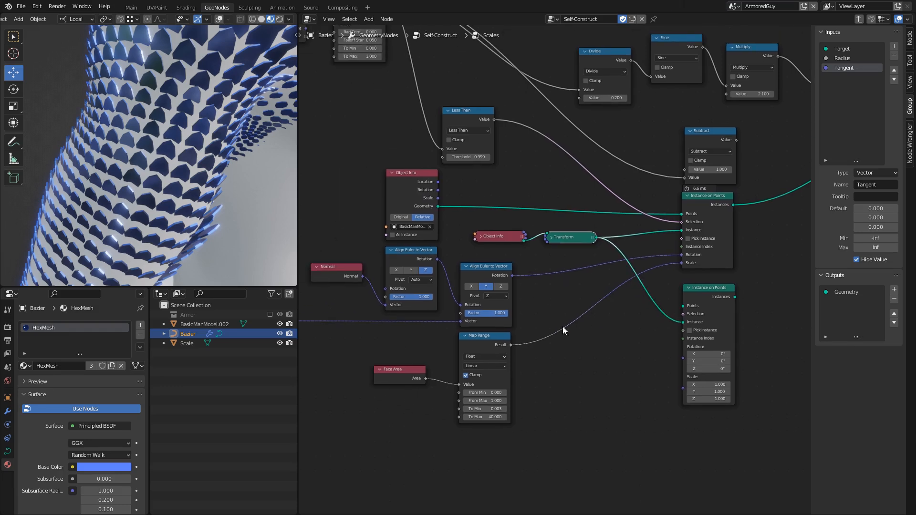
# Step: Add a Dual Mesh node and feed it the body mesh geometry from the BasicManModel Object Info
pyautogui.hotkey('shift', 'a')
pyautogui.write('dual')
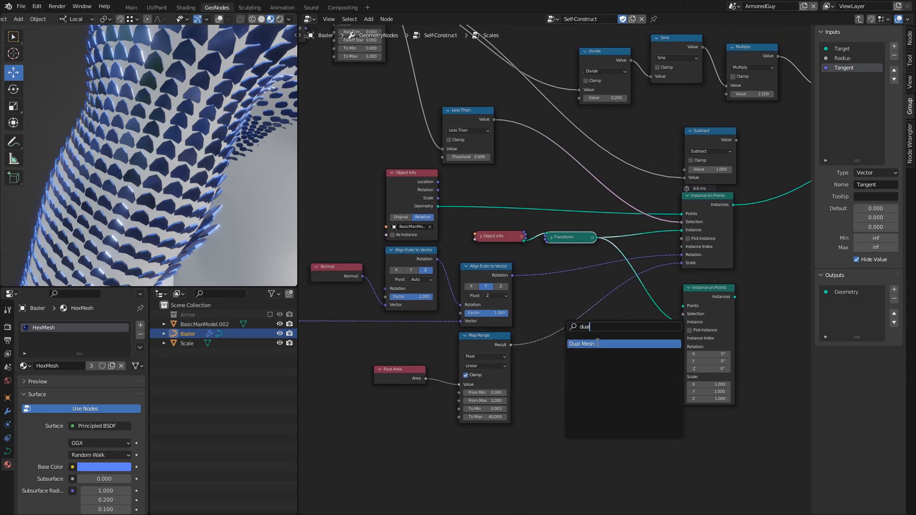
pyautogui.click(598, 344)
pyautogui.moveTo(612, 357); pyautogui.dragTo(561, 287)
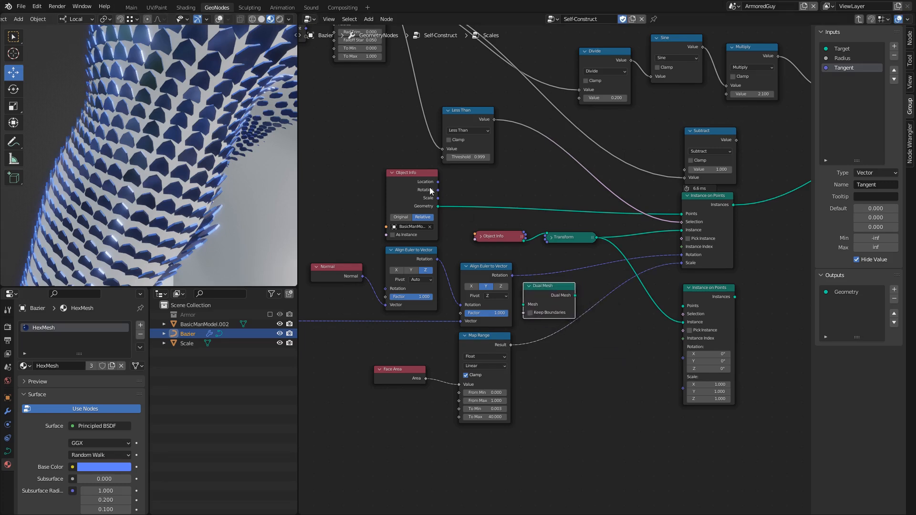
pyautogui.moveTo(436, 206); pyautogui.dragTo(533, 306)
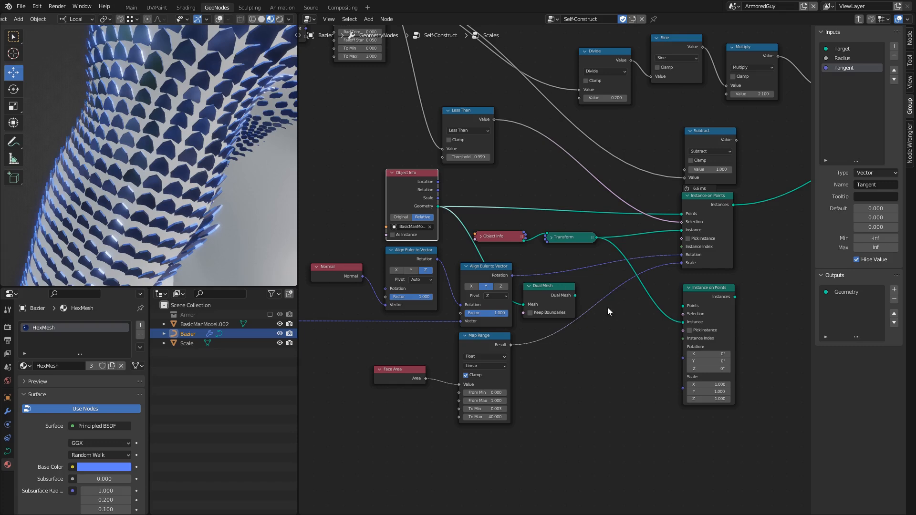
# Step: Connect the Dual Mesh output to the duplicated node's Points input and move Dual Mesh under Transform
pyautogui.moveTo(605, 297); pyautogui.dragTo(534, 297, button='middle')
pyautogui.moveTo(504, 297); pyautogui.dragTo(586, 324)
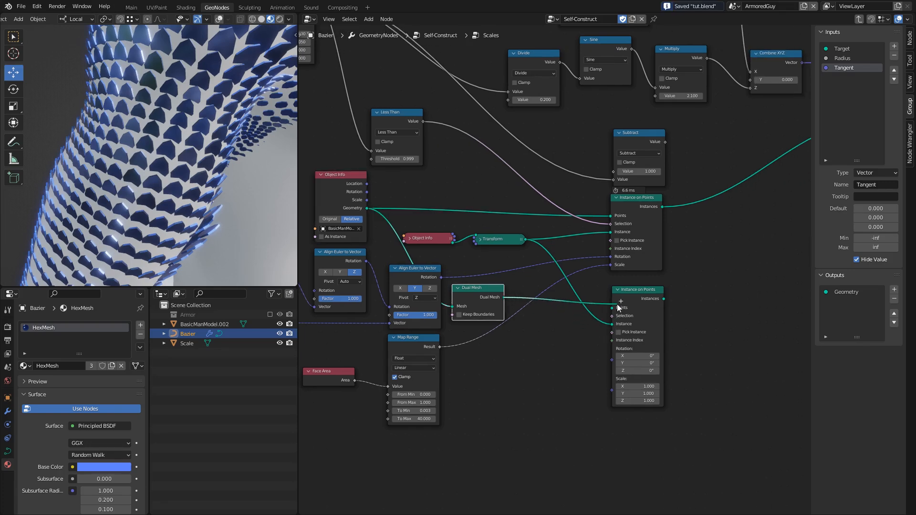
pyautogui.moveTo(476, 294); pyautogui.dragTo(497, 261)
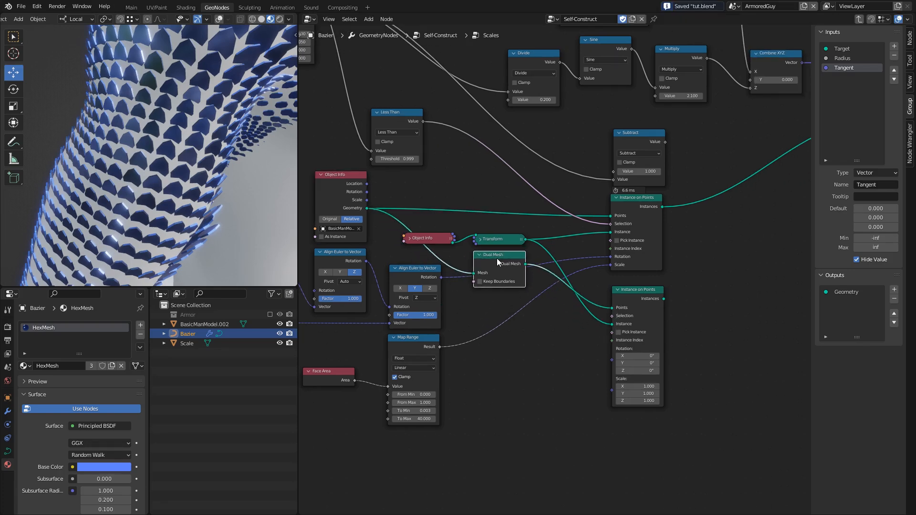
# Step: Connect the second Align Euler to Vector rotation and the Map Range result to the duplicated Instance on Points' Rotation and Scale
pyautogui.scroll(1, 461, 285)
pyautogui.moveTo(461, 285); pyautogui.dragTo(505, 283, button='middle')
pyautogui.moveTo(485, 274); pyautogui.dragTo(590, 399)
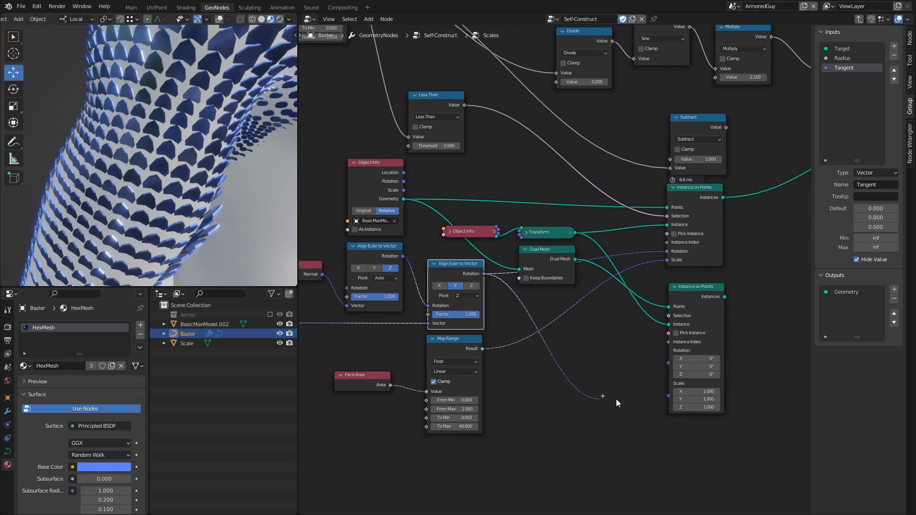
pyautogui.moveTo(670, 368); pyautogui.dragTo(668, 363)
pyautogui.moveTo(486, 359); pyautogui.dragTo(454, 323, button='middle')
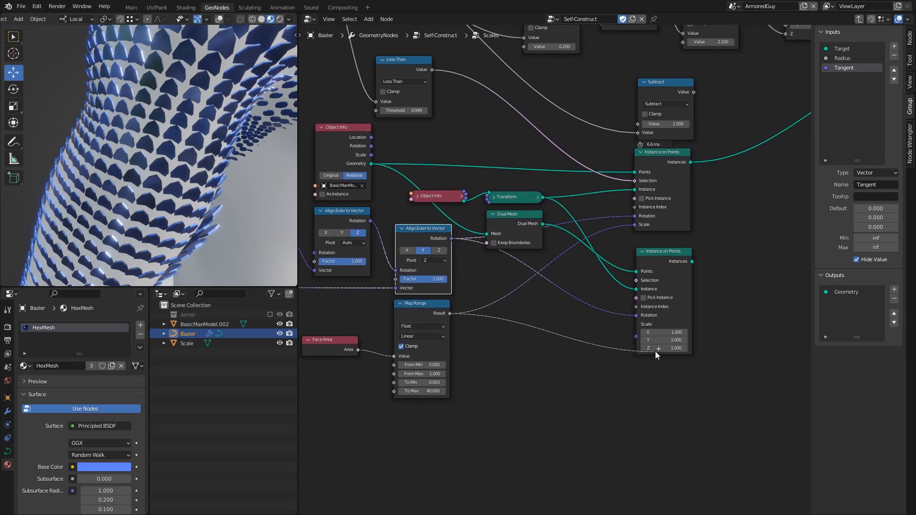
pyautogui.moveTo(642, 340); pyautogui.dragTo(643, 340)
# Step: Save the file and connect the Less Than value to the duplicated Instance on Points' Selection input
pyautogui.moveTo(671, 289); pyautogui.dragTo(628, 394, button='middle')
pyautogui.hotkey('ctrl', 's')
pyautogui.moveTo(433, 187); pyautogui.dragTo(639, 398)
# Step: Add a Join Geometry node before Rotate Instances and feed it the instances from both Instance on Points nodes
pyautogui.moveTo(662, 286); pyautogui.dragTo(382, 323, button='middle')
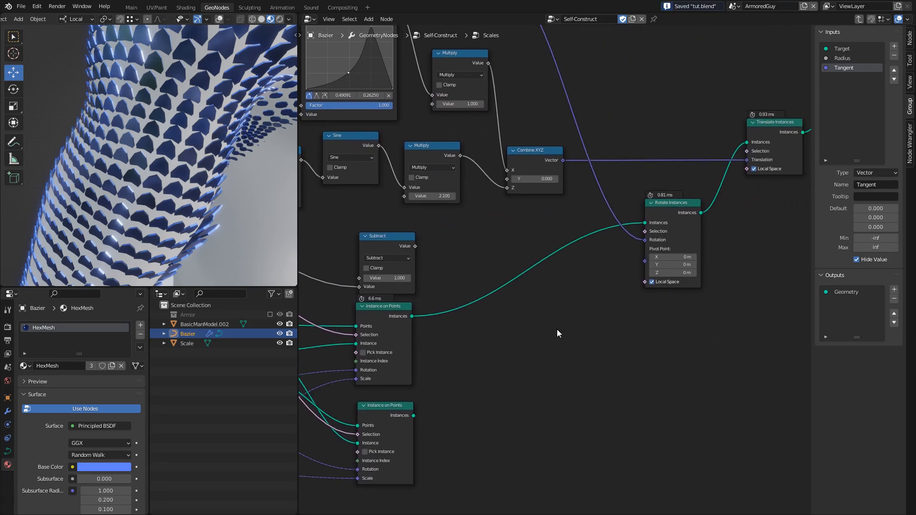
pyautogui.hotkey('shift', 'a')
pyautogui.write('joi')
pyautogui.click(579, 357)
pyautogui.click(511, 300)
pyautogui.moveTo(413, 416); pyautogui.dragTo(483, 309)
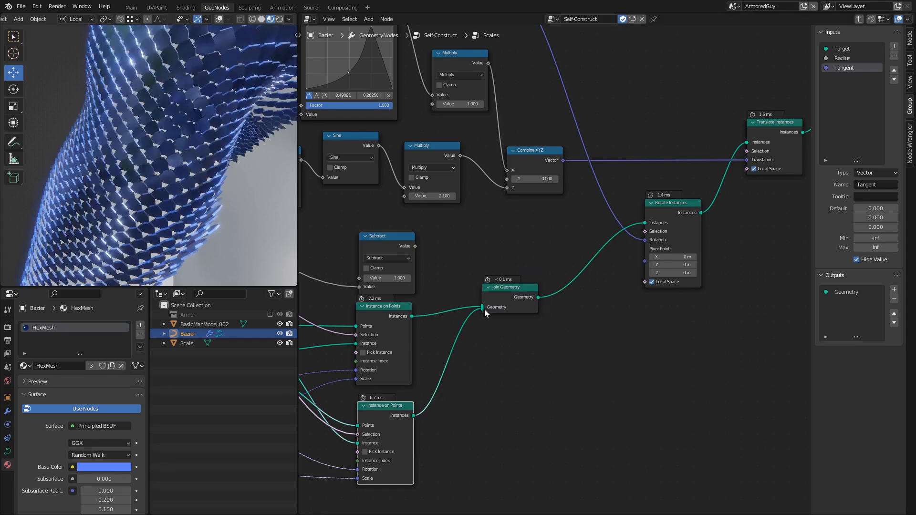
# Step: Expand the Transform node and set its Y scale to 1.590 and X rotation to 22.1°
pyautogui.moveTo(119, 159); pyautogui.dragTo(128, 151, button='middle')
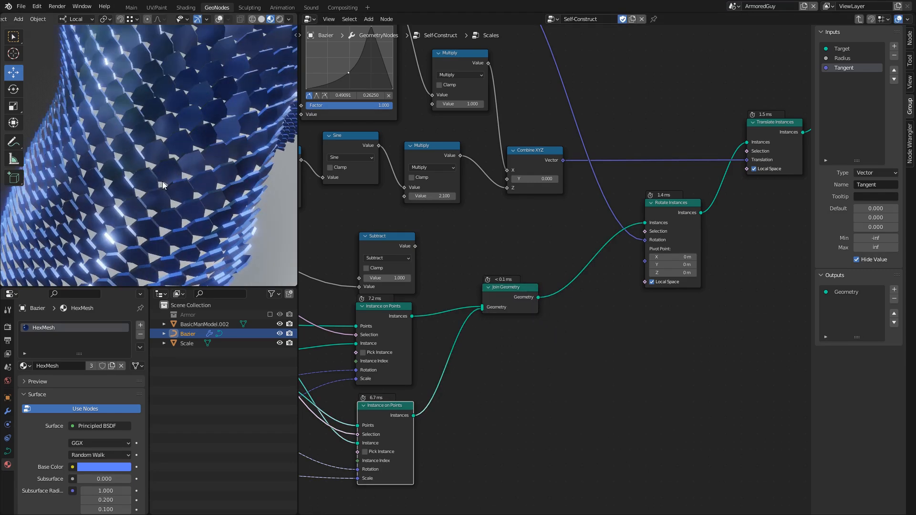
pyautogui.moveTo(109, 190); pyautogui.dragTo(117, 163, button='middle')
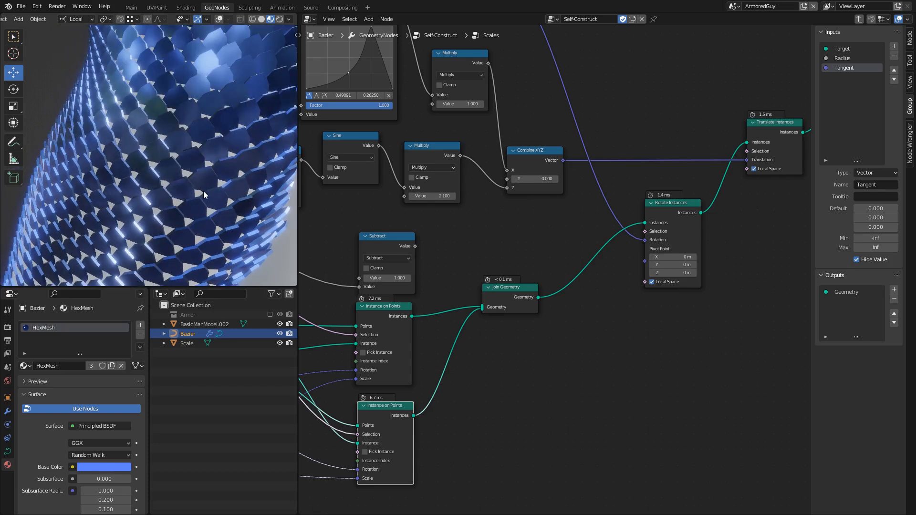
pyautogui.moveTo(422, 277); pyautogui.dragTo(661, 228, button='middle')
pyautogui.click(474, 301)
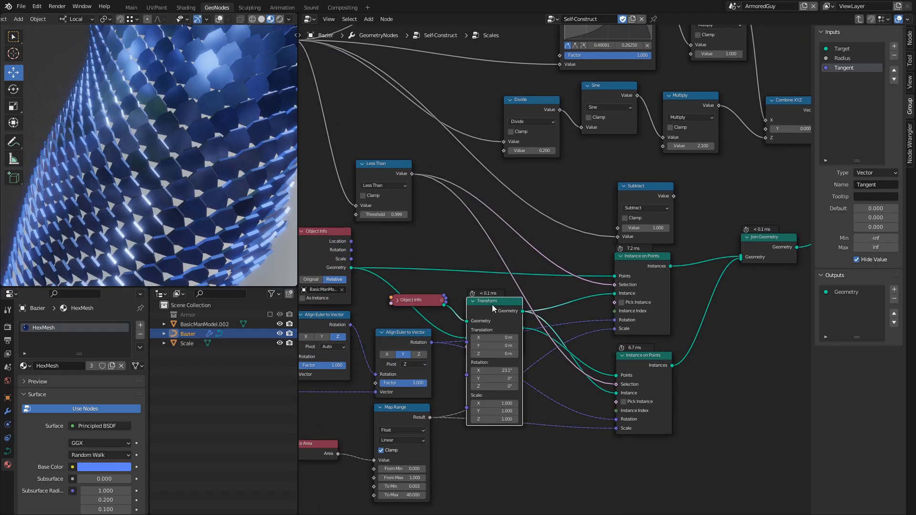
pyautogui.scroll(2, 482, 315)
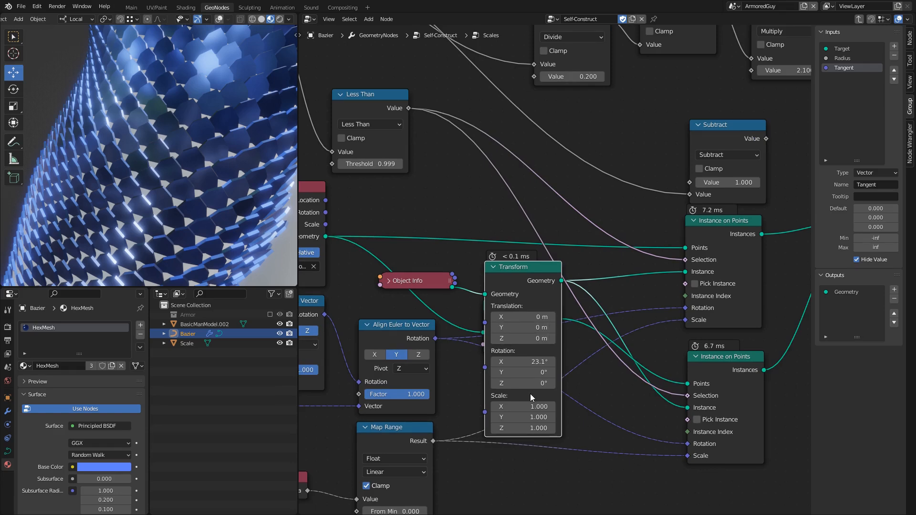
pyautogui.moveTo(523, 418); pyautogui.dragTo(551, 418)
pyautogui.moveTo(178, 142); pyautogui.dragTo(178, 192, button='middle')
pyautogui.scroll(-2, 156, 184)
pyautogui.moveTo(523, 361)
pyautogui.mouseDown()
pyautogui.moveTo(512, 361)
pyautogui.moveTo(519, 361)
pyautogui.mouseUp()
# Step: Examine the scale coverage on the arm and shoulder, near and far, with and without overlays and in Edit Mode
pyautogui.moveTo(241, 151); pyautogui.dragTo(205, 120, button='middle')
pyautogui.scroll(-2, 188, 150)
pyautogui.moveTo(182, 148); pyautogui.dragTo(195, 144, button='middle')
pyautogui.scroll(2, 194, 143)
pyautogui.press('Tab')
pyautogui.scroll(-3, 190, 150)
pyautogui.moveTo(133, 205); pyautogui.dragTo(202, 205, button='middle')
pyautogui.scroll(2, 208, 206)
pyautogui.scroll(-5, 169, 243)
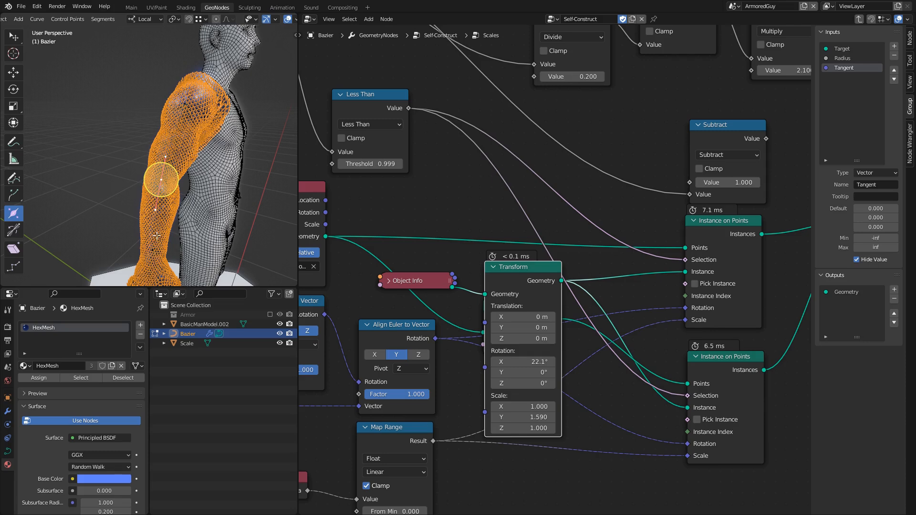
pyautogui.press('Tab')
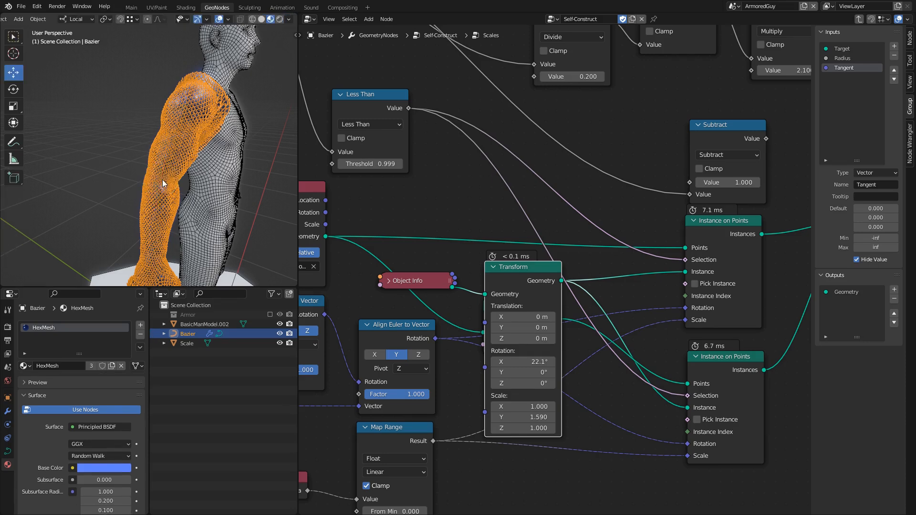
pyautogui.moveTo(163, 180); pyautogui.dragTo(144, 159, button='middle')
pyautogui.hotkey('shift', 'alt', 'z')
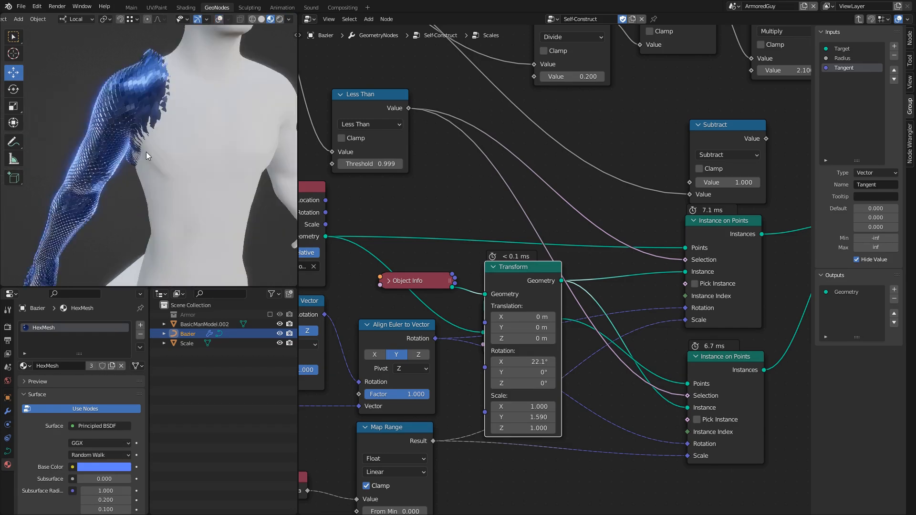
pyautogui.scroll(8, 145, 153)
pyautogui.scroll(2, 148, 183)
pyautogui.moveTo(160, 200); pyautogui.dragTo(126, 138, button='middle')
pyautogui.scroll(-6, 152, 189)
# Step: Try extruding the curve's shoulder point about 0.10 m in X and -0.19 m in Z, undo it and save the file
pyautogui.press('Tab')
pyautogui.click(127, 137)
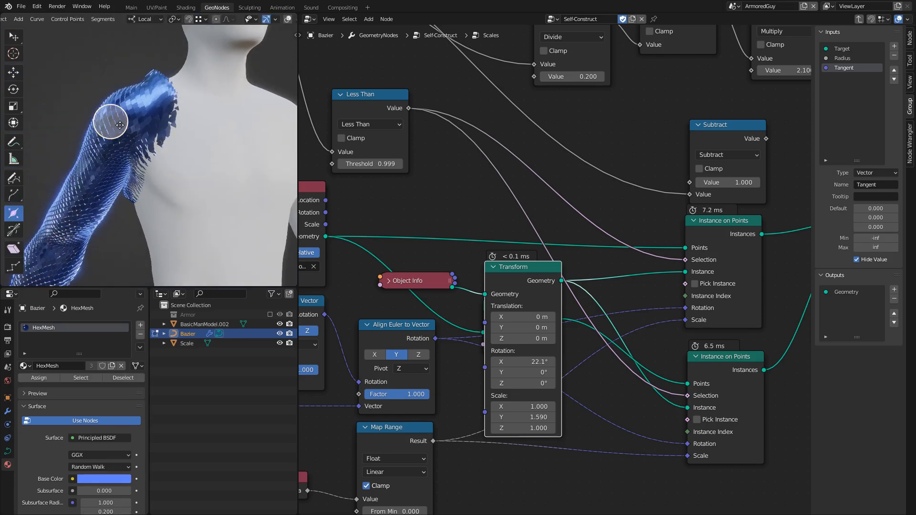
pyautogui.moveTo(110, 131); pyautogui.dragTo(165, 211)
pyautogui.scroll(8, 169, 165)
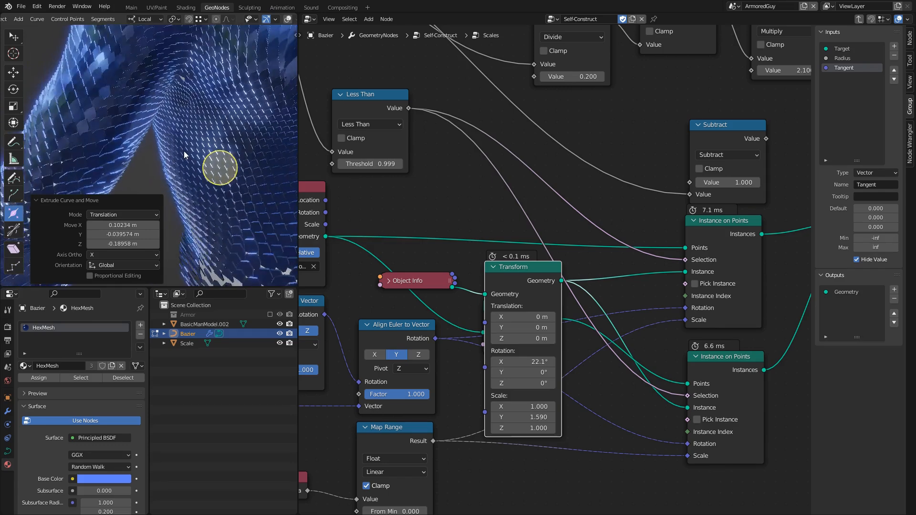
pyautogui.scroll(-6, 116, 118)
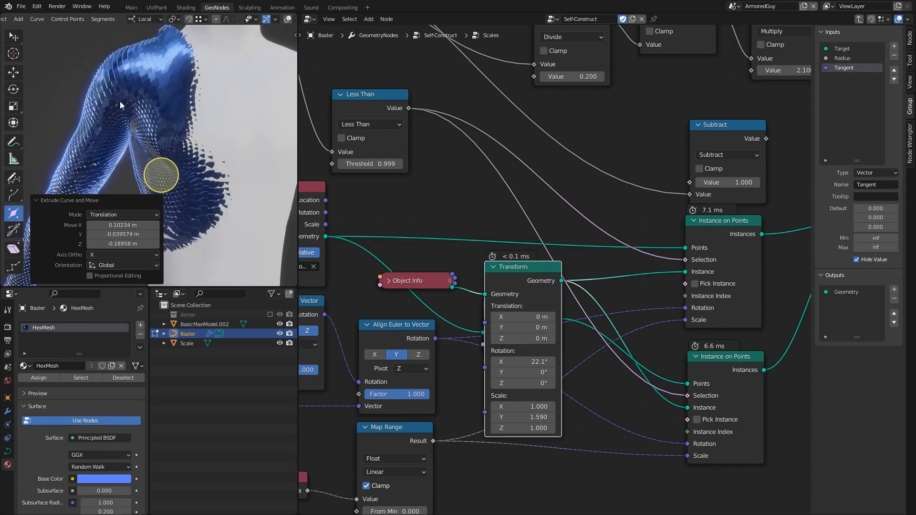
pyautogui.hotkey('ctrl', 'z')
pyautogui.moveTo(183, 149); pyautogui.dragTo(118, 180, button='middle')
pyautogui.hotkey('ctrl', 's')
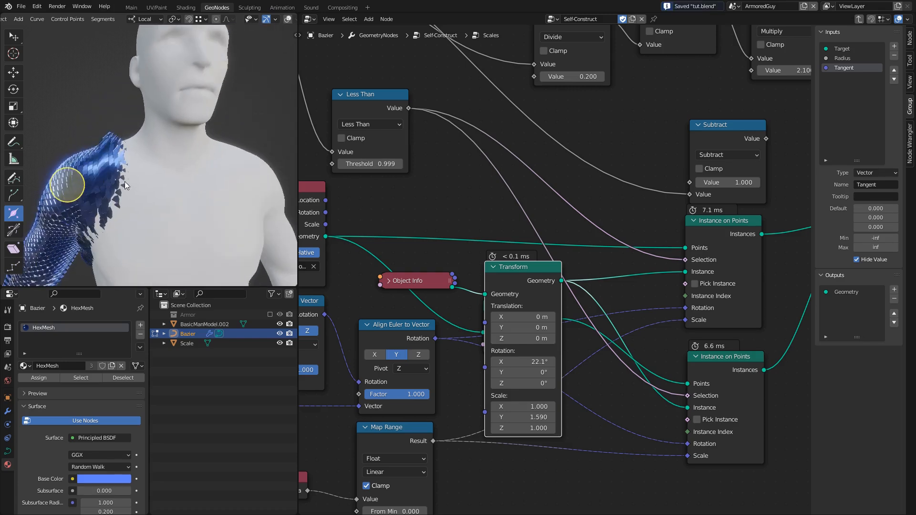
# Step: Extrude a trial point from the shoulder end of the curve toward the neck and delete it
pyautogui.press('e')
pyautogui.click(150, 188)
pyautogui.press('x')
pyautogui.click(150, 191)
pyautogui.moveTo(150, 181); pyautogui.dragTo(119, 179, button='middle')
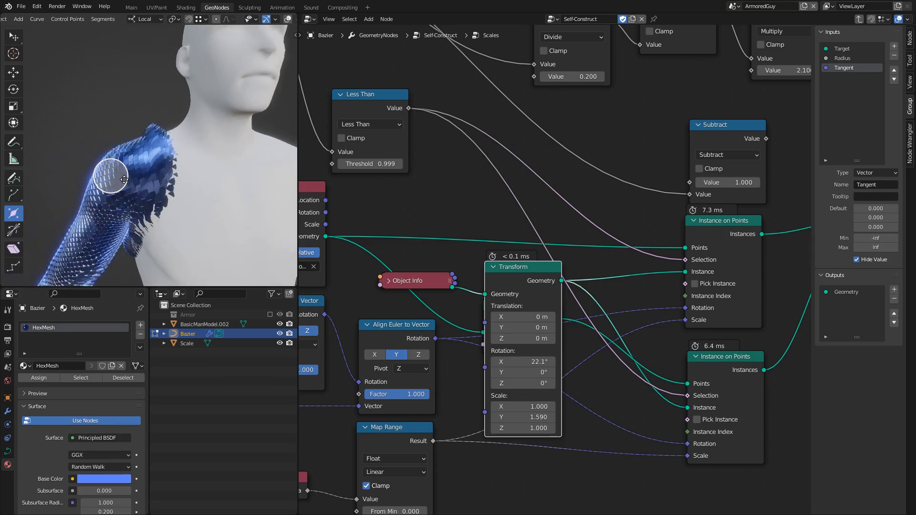
# Step: Enlarge the shoulder point's curve radius by a factor of about 3.23 and inspect the scales on the head and torso
pyautogui.scroll(-3, 169, 173)
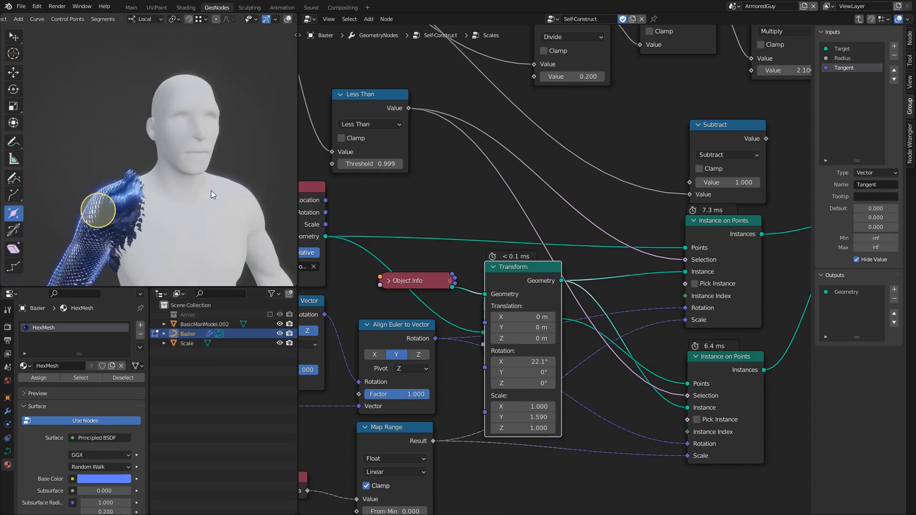
pyautogui.hotkey('alt', 's')
pyautogui.click(191, 208)
pyautogui.moveTo(189, 109); pyautogui.dragTo(206, 139, button='middle')
pyautogui.scroll(-2, 188, 183)
pyautogui.scroll(5, 203, 143)
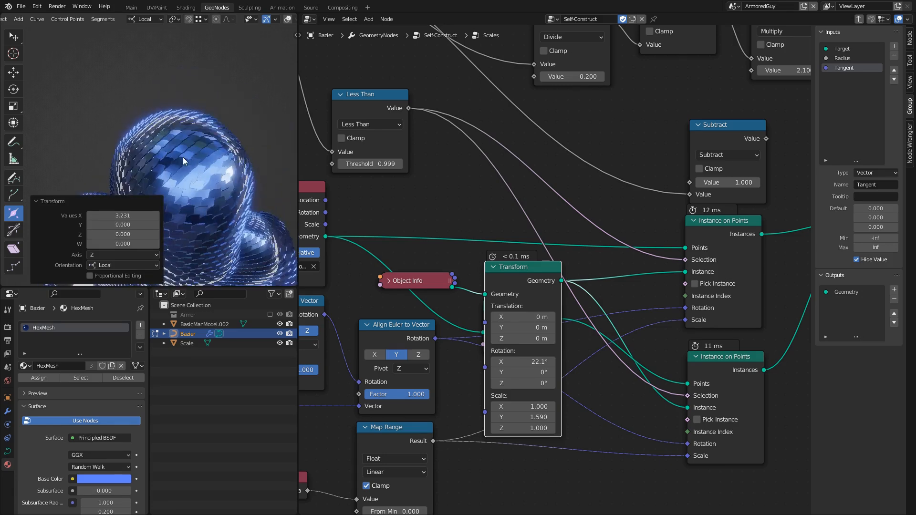
pyautogui.scroll(-5, 208, 139)
pyautogui.moveTo(207, 137); pyautogui.dragTo(188, 92, button='middle')
pyautogui.scroll(2, 199, 48)
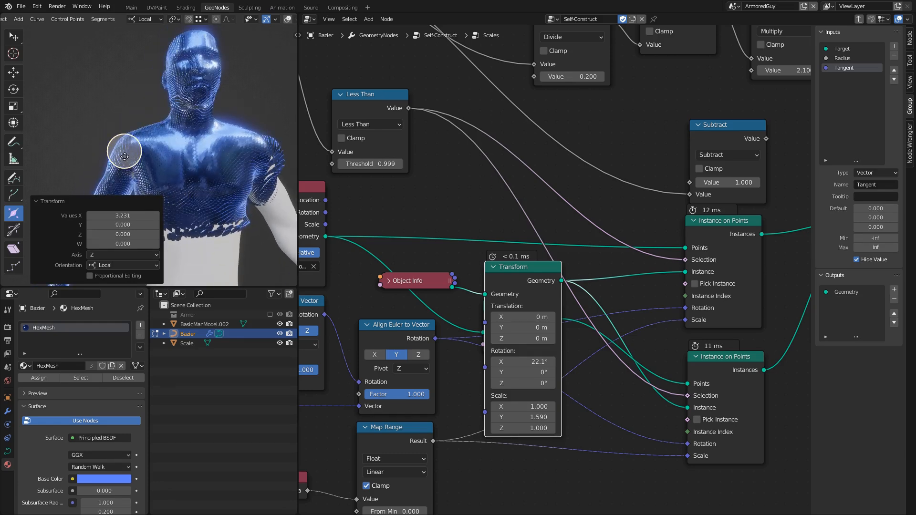
# Step: Shrink the shoulder point's radius back down and extrude a new curve point about 0.24 m along X across the upper chest
pyautogui.hotkey('alt', 's')
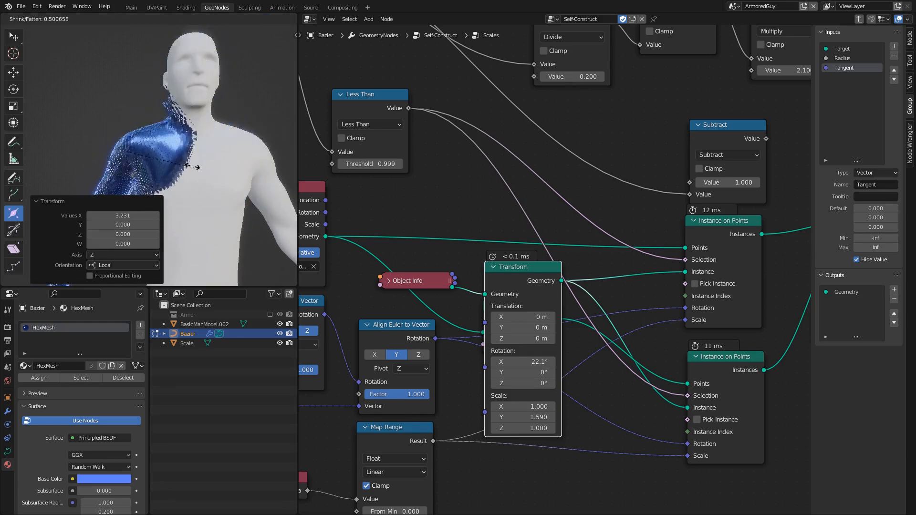
pyautogui.click(173, 158)
pyautogui.press('g')
pyautogui.click(200, 148)
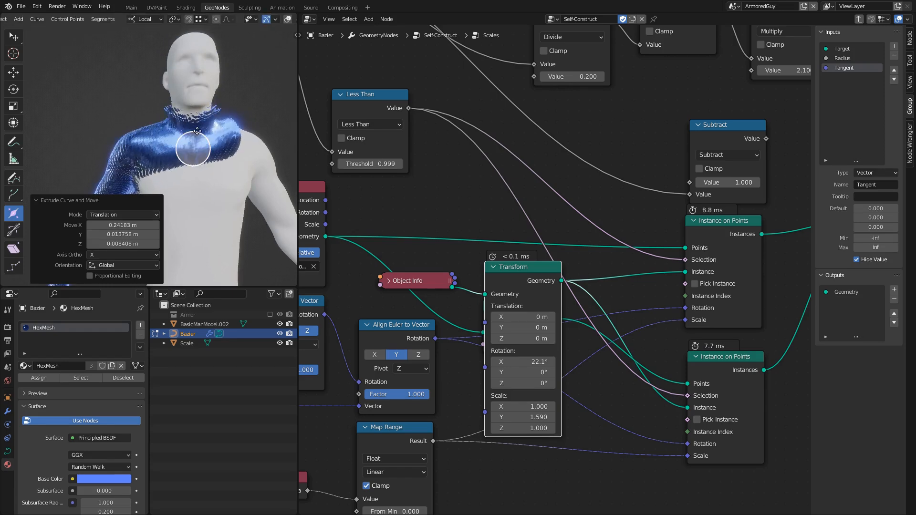
# Step: Extrude another curve point from the chest up into the head and reposition it there from several angles
pyautogui.moveTo(199, 148); pyautogui.dragTo(191, 179, button='middle')
pyautogui.press('e')
pyautogui.click(187, 86)
pyautogui.moveTo(159, 87); pyautogui.dragTo(180, 164, button='middle')
pyautogui.press('g')
pyautogui.click(251, 102)
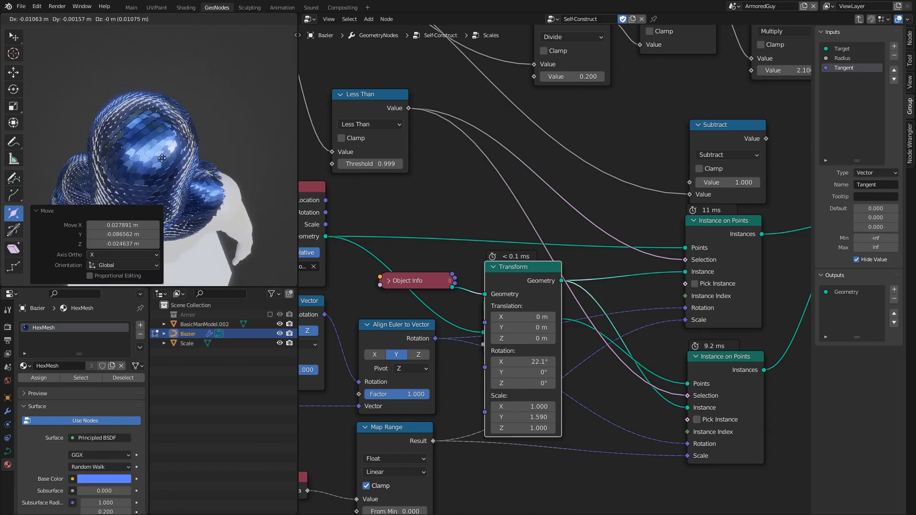
pyautogui.moveTo(133, 157); pyautogui.dragTo(167, 165, button='middle')
pyautogui.press('g')
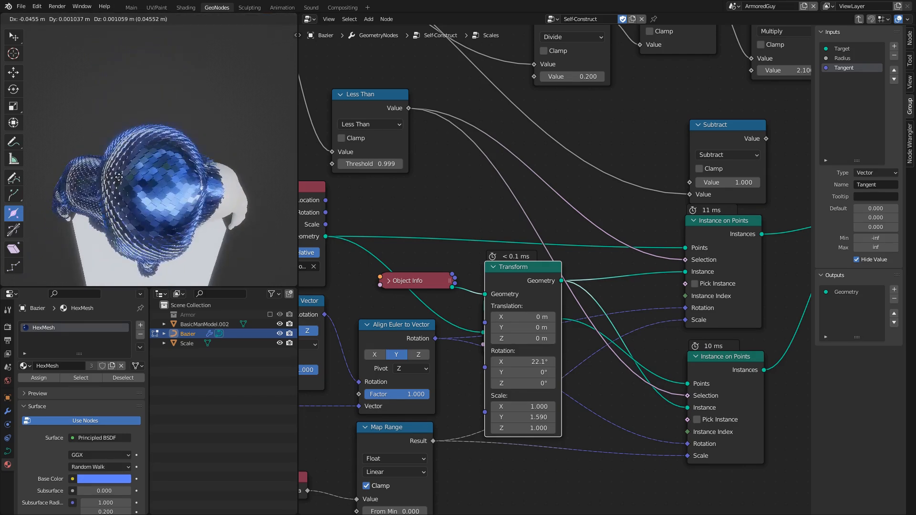
pyautogui.click(169, 183)
pyautogui.moveTo(169, 182); pyautogui.dragTo(181, 112, button='middle')
# Step: Delete the extruded curve vertices at the head and upper chest, and save the file
pyautogui.press('x')
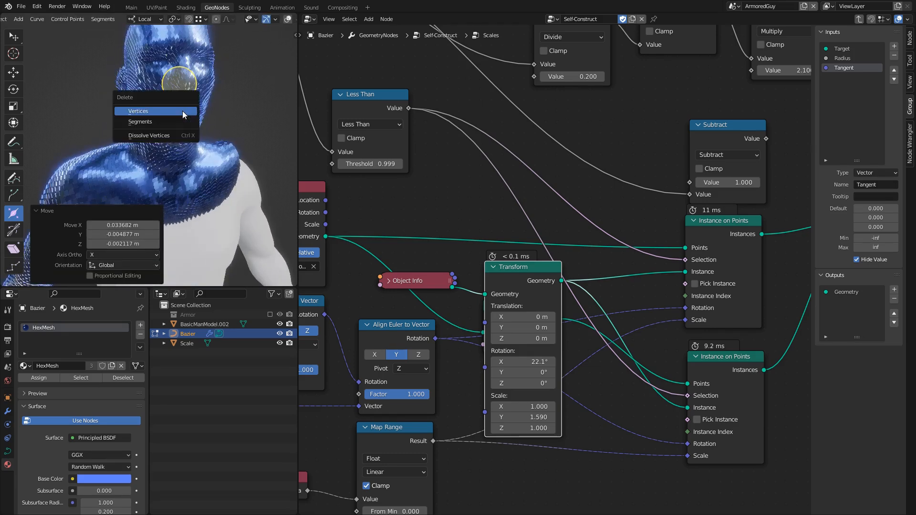
pyautogui.click(182, 110)
pyautogui.click(163, 187)
pyautogui.press('x')
pyautogui.click(165, 186)
pyautogui.moveTo(166, 185); pyautogui.dragTo(180, 120, button='middle')
pyautogui.hotkey('ctrl', 's')
# Step: Cut the link from Transfer Attribute to the second Align Euler to Vector node's Vector input
pyautogui.scroll(-4, 485, 267)
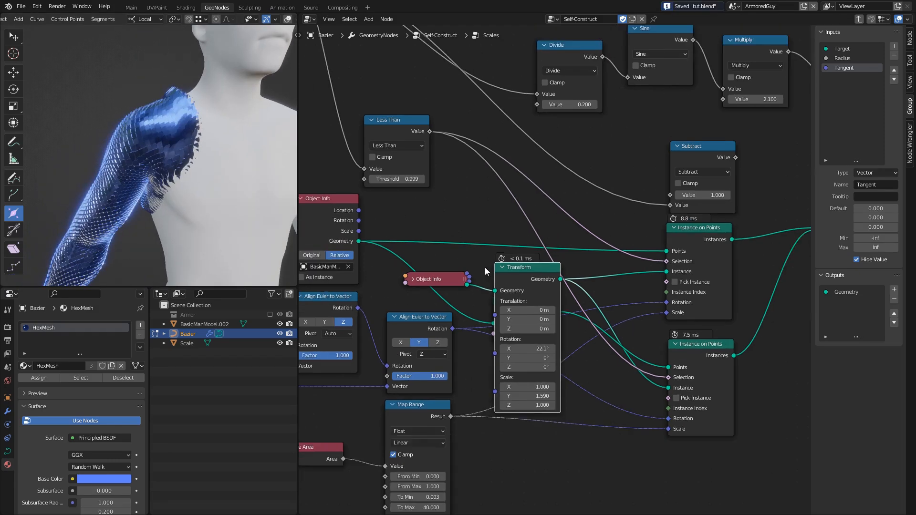
pyautogui.moveTo(471, 257); pyautogui.dragTo(529, 250, button='middle')
pyautogui.scroll(6, 539, 261)
pyautogui.moveTo(521, 259)
pyautogui.mouseDown()
pyautogui.moveTo(512, 259)
pyautogui.moveTo(522, 261)
pyautogui.mouseUp()
pyautogui.moveTo(522, 261); pyautogui.dragTo(745, 229, button='middle')
pyautogui.moveTo(414, 316); pyautogui.dragTo(483, 295, button='middle')
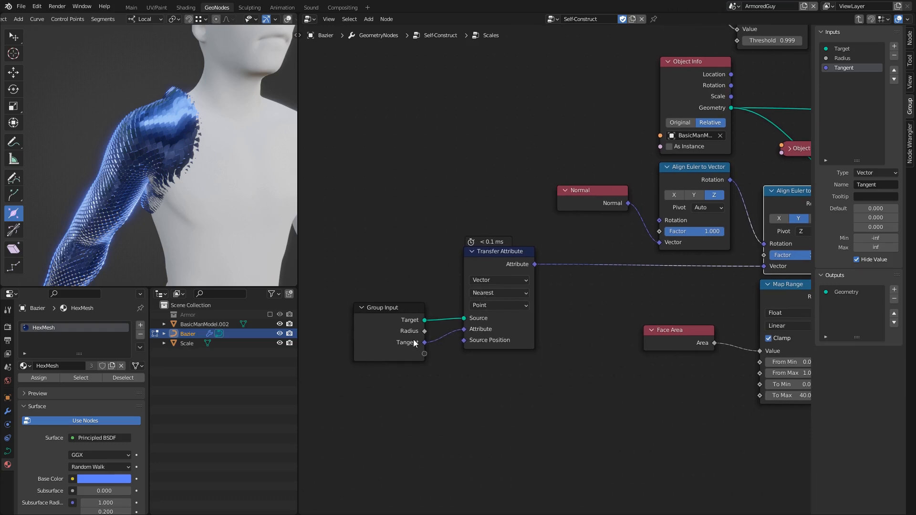
pyautogui.moveTo(596, 272); pyautogui.dragTo(550, 267, button='middle')
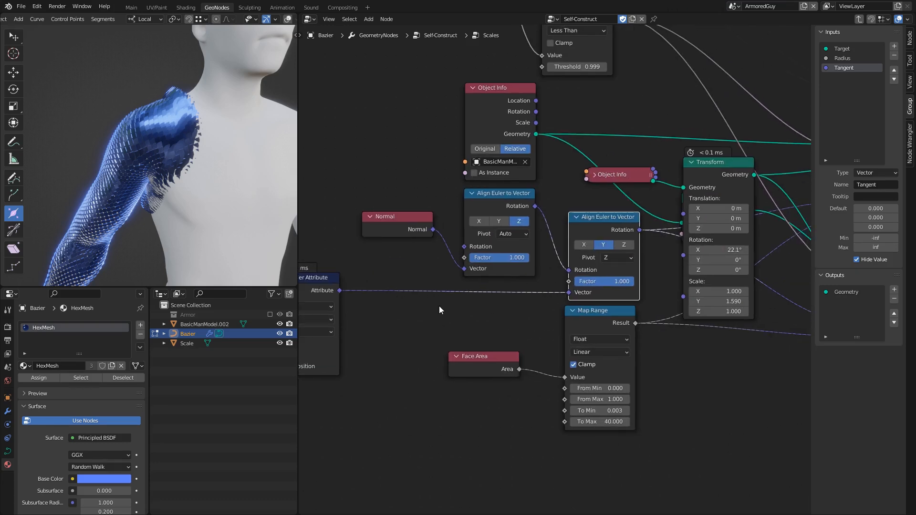
pyautogui.keyDown('ctrl'); pyautogui.moveTo(375, 276); pyautogui.dragTo(376, 275, button='right'); pyautogui.keyUp('ctrl')
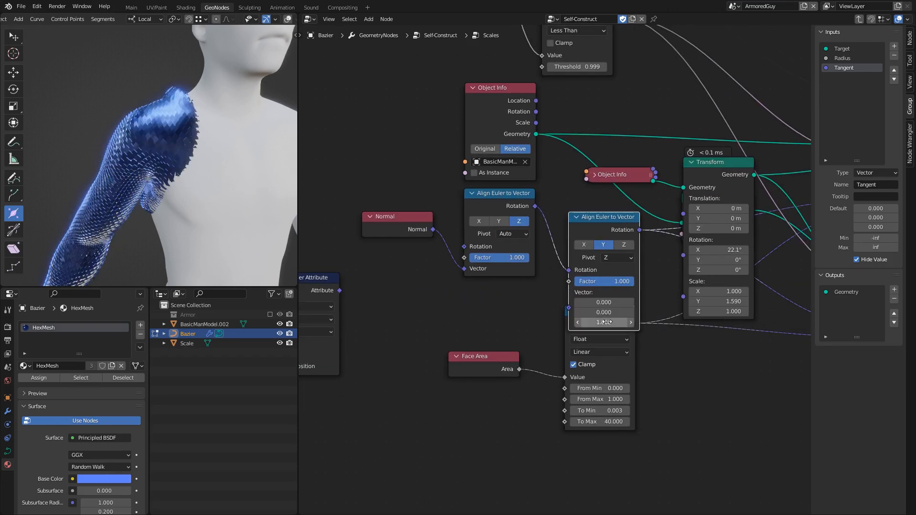
# Step: Inspect the scale direction along the arm up close and reconnect Transfer Attribute to the Align Euler to Vector node's Vector input
pyautogui.moveTo(201, 222); pyautogui.dragTo(210, 215, button='middle')
pyautogui.scroll(3, 210, 205)
pyautogui.moveTo(157, 177); pyautogui.dragTo(148, 196, button='middle')
pyautogui.scroll(2, 211, 177)
pyautogui.moveTo(163, 139); pyautogui.dragTo(164, 224, button='middle')
pyautogui.scroll(3, 125, 157)
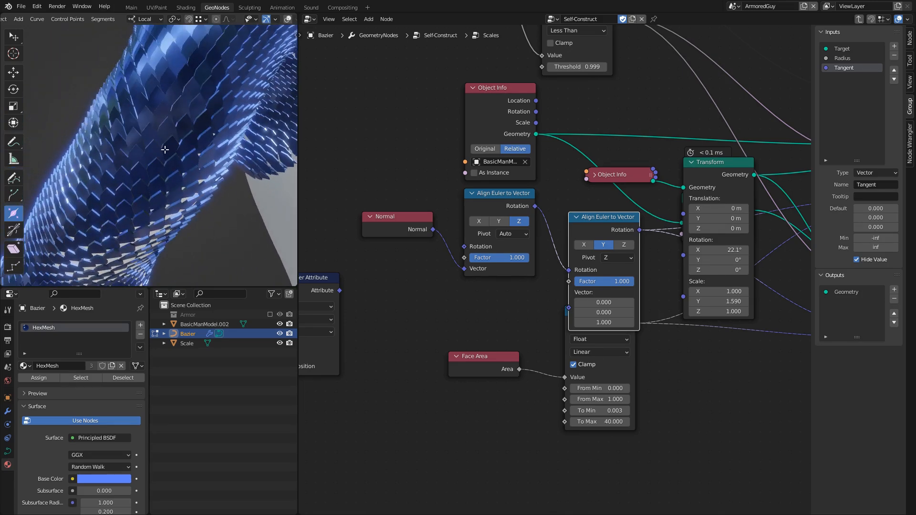
pyautogui.moveTo(339, 290); pyautogui.dragTo(569, 309)
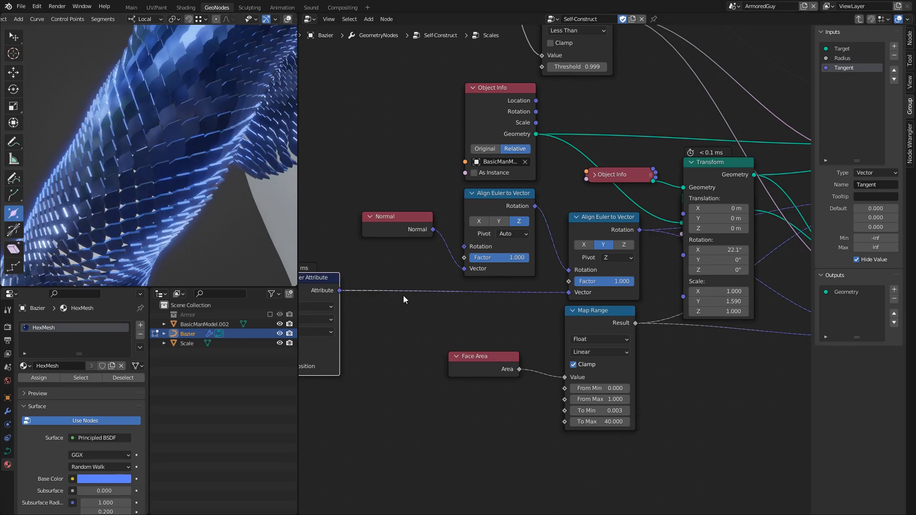
# Step: Cut the Transfer Attribute link once more to compare the scale direction on the arm, and restore the link
pyautogui.keyDown('ctrl'); pyautogui.moveTo(405, 297); pyautogui.dragTo(399, 275, button='right'); pyautogui.keyUp('ctrl')
pyautogui.moveTo(184, 166); pyautogui.dragTo(215, 171, button='middle')
pyautogui.scroll(-3, 178, 179)
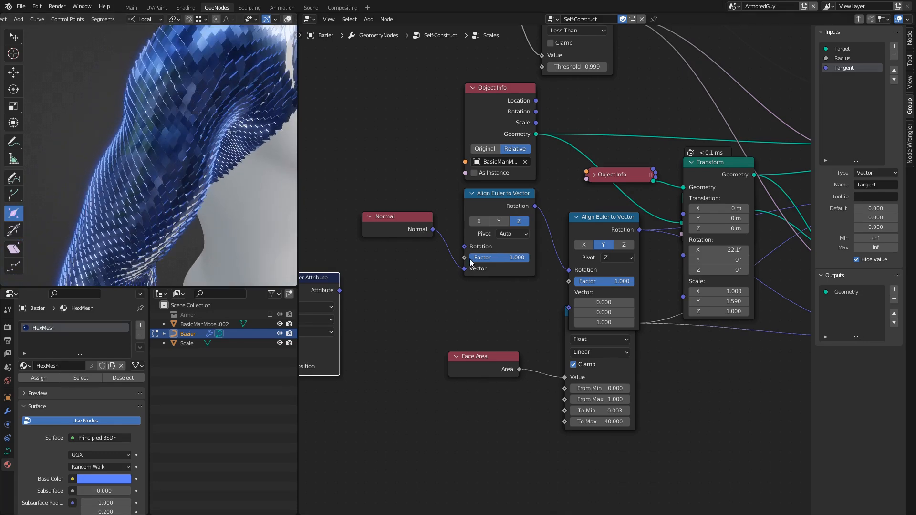
pyautogui.moveTo(390, 292); pyautogui.dragTo(568, 311)
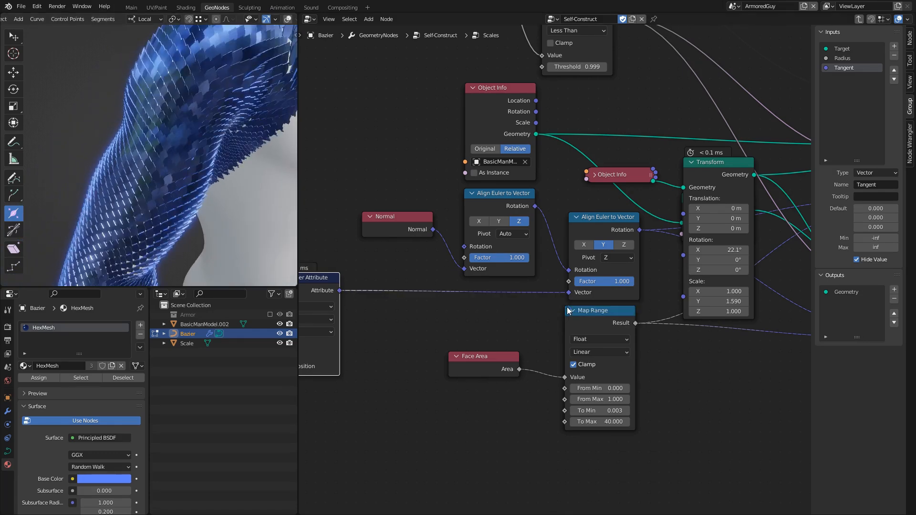
# Step: Save the file and turn the viewport overlays back on with the whole figure in view
pyautogui.hotkey('ctrl', 's')
pyautogui.scroll(-6, 181, 128)
pyautogui.moveTo(177, 118); pyautogui.dragTo(175, 145, button='middle')
pyautogui.hotkey('shift', 'alt', 'z')
pyautogui.scroll(-5, 211, 159)
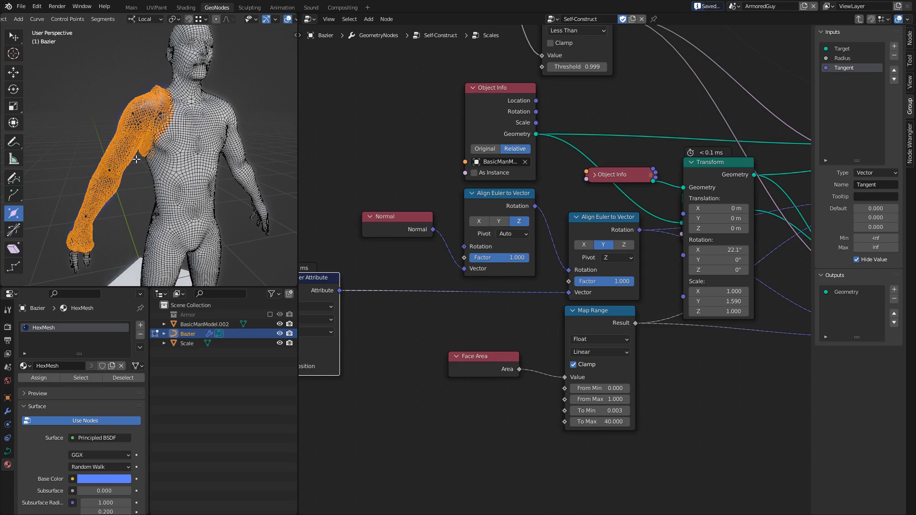
pyautogui.scroll(-2, 537, 333)
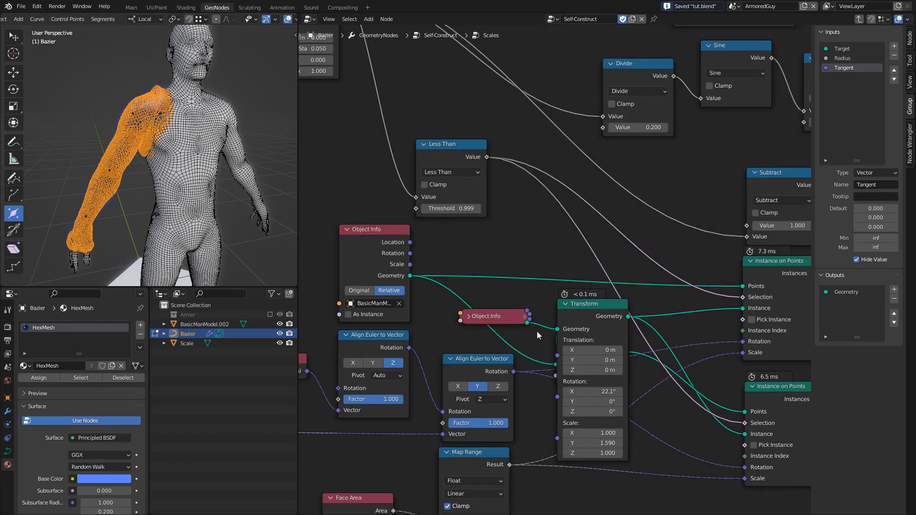
# Step: Return the Bazier curve to Object Mode and check the arm with the overlays toggled off and on
pyautogui.press('Tab')
pyautogui.scroll(3, 152, 187)
pyautogui.hotkey('alt', 'shift', 'z')
pyautogui.hotkey('alt', 'shift', 'z')
pyautogui.scroll(-1, 500, 237)
pyautogui.scroll(-1, 165, 205)
pyautogui.keyDown('shift'); pyautogui.moveTo(148, 189); pyautogui.dragTo(161, 140, button='middle'); pyautogui.keyUp('shift')
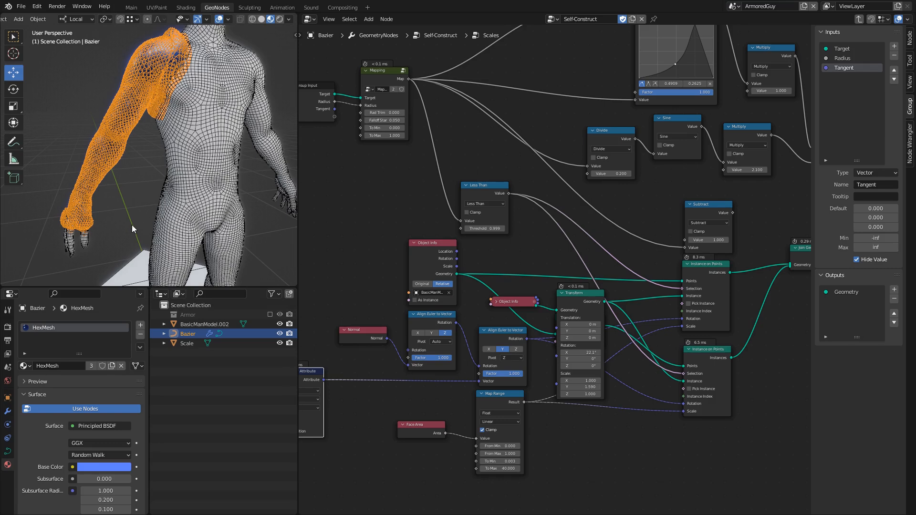
# Step: Duplicate the Bazier curve as a linked copy with a 0 m offset on all three axes
pyautogui.hotkey('shift', 'd')
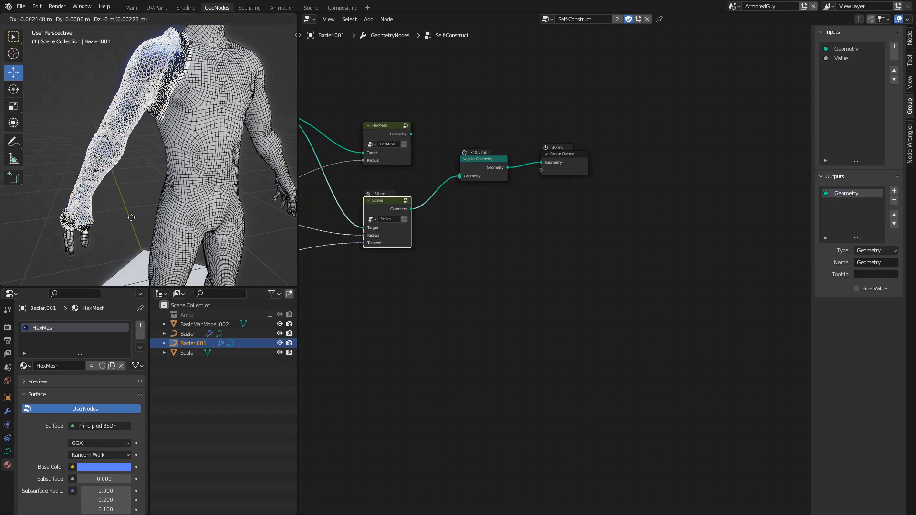
pyautogui.click(131, 217)
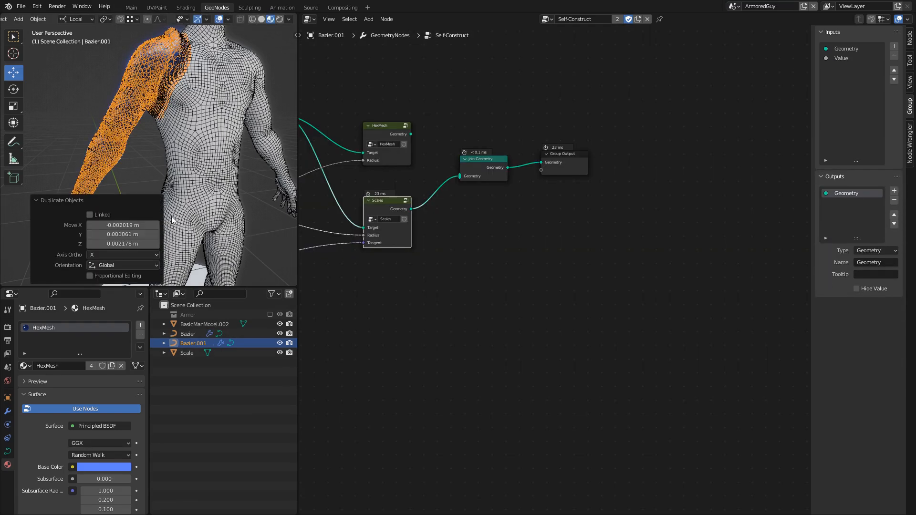
pyautogui.moveTo(130, 243); pyautogui.dragTo(130, 225)
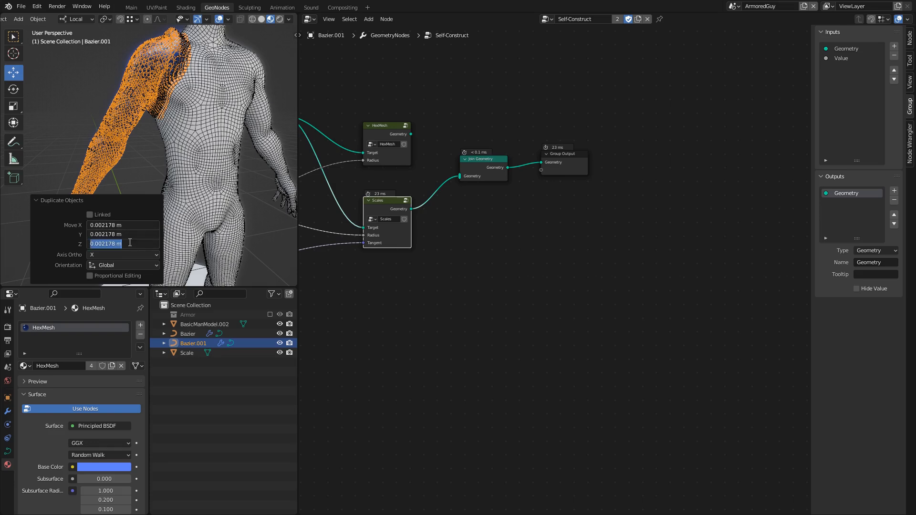
pyautogui.write('0')
pyautogui.press('Return')
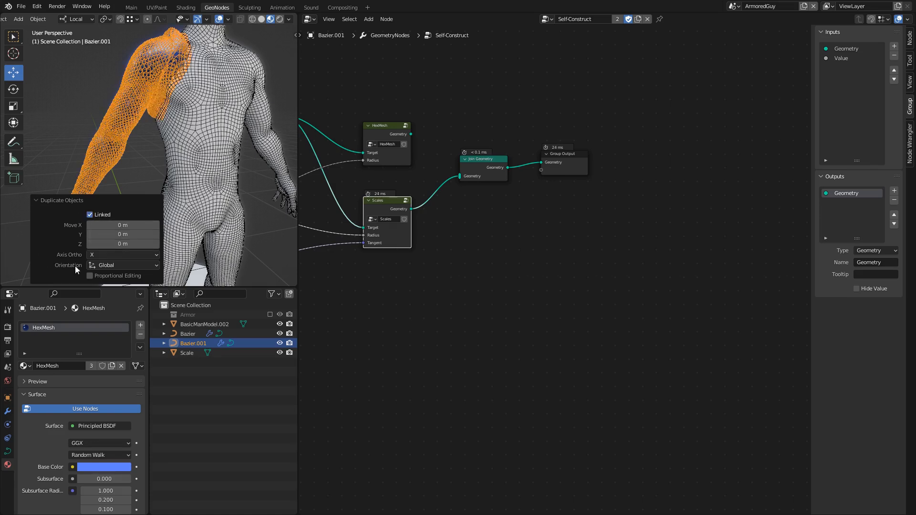
# Step: Remove the GeometryNodes, Solidify, Bevel and Subdivision modifiers from the duplicated curve
pyautogui.click(8, 454)
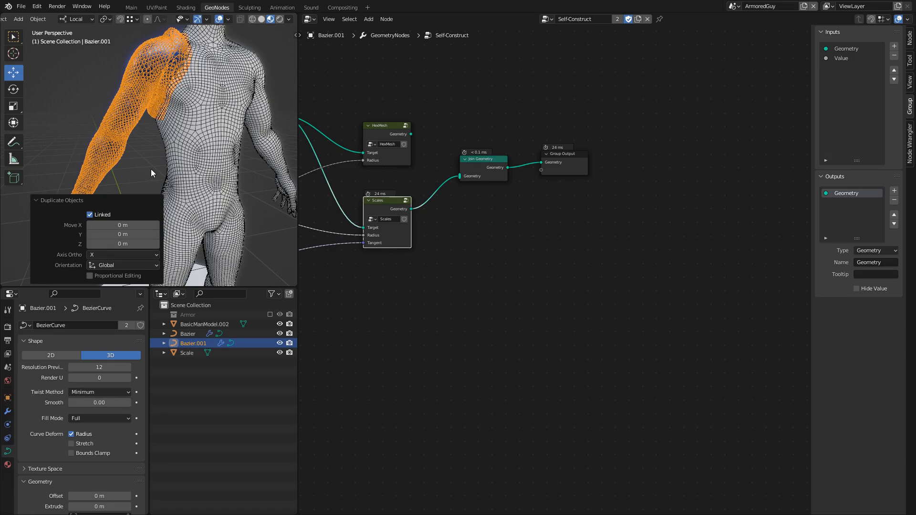
pyautogui.click(8, 411)
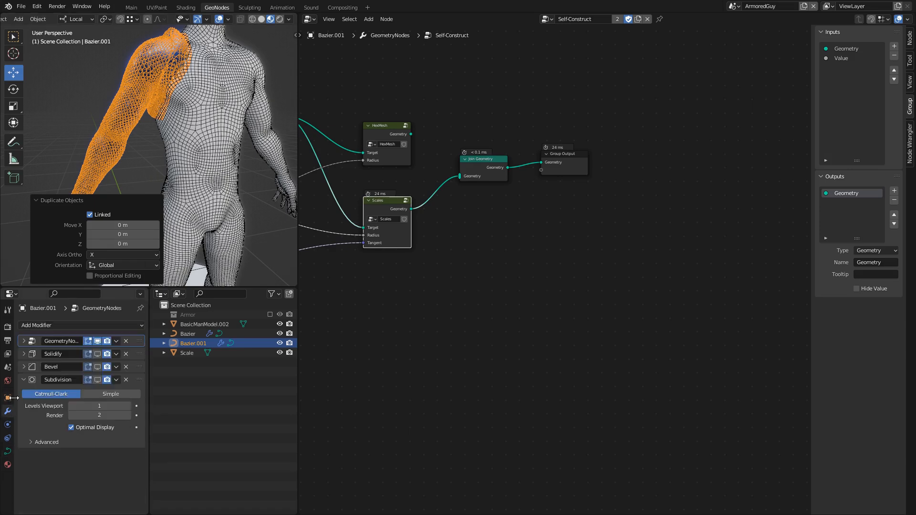
pyautogui.click(126, 341)
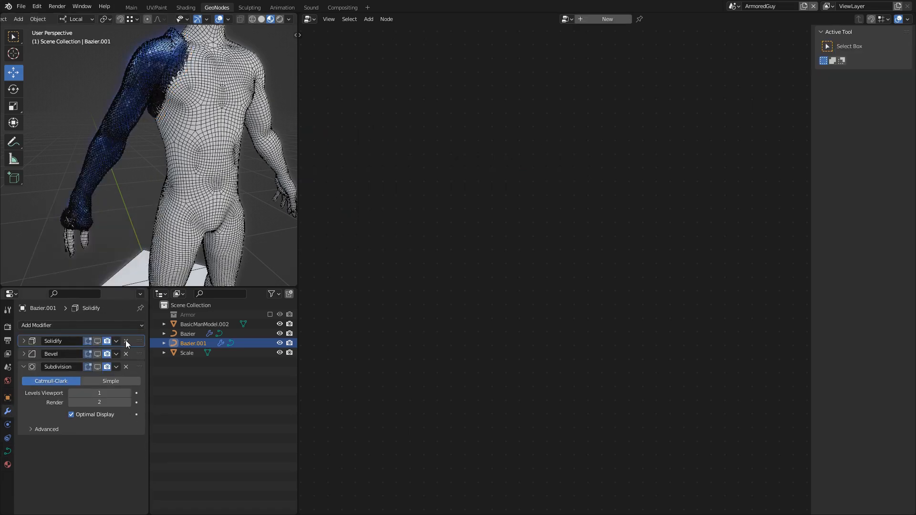
pyautogui.click(126, 341)
pyautogui.click(125, 341)
pyautogui.click(126, 341)
# Step: Rename the duplicated curve CurveOutline and give it a Geometry Nodes modifier with a new node tree
pyautogui.doubleClick(194, 344)
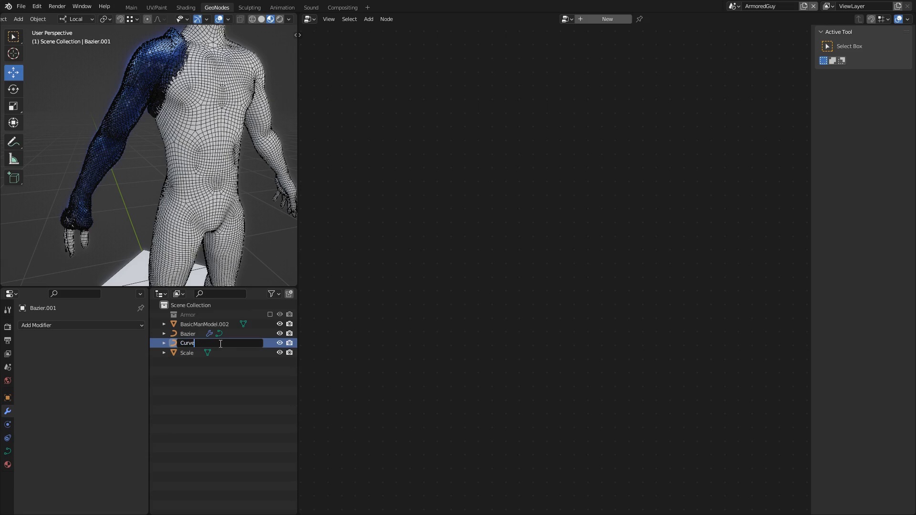
pyautogui.write('CurveOutline')
pyautogui.press('Return')
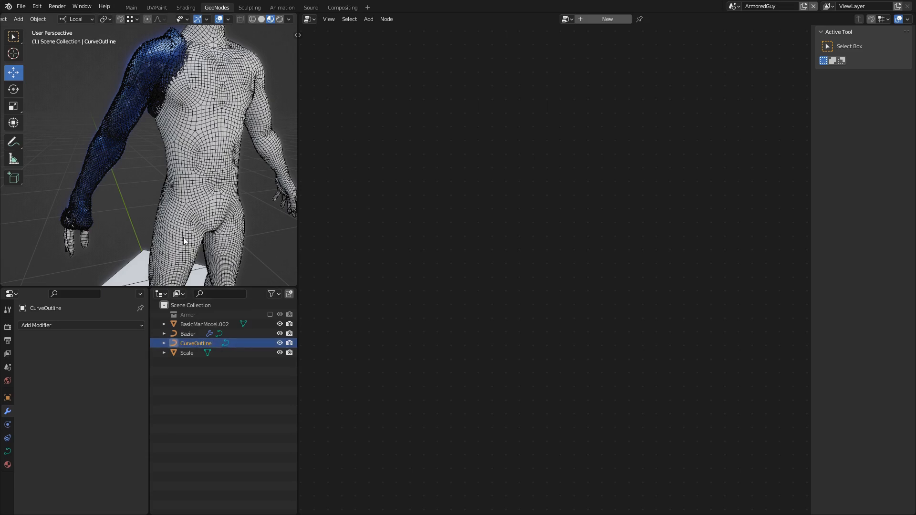
pyautogui.click(73, 326)
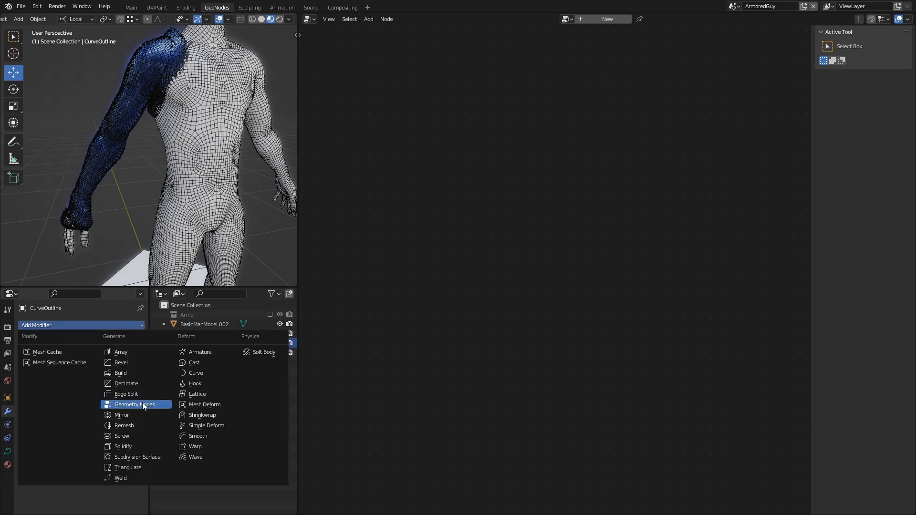
pyautogui.click(125, 405)
pyautogui.scroll(2, 537, 331)
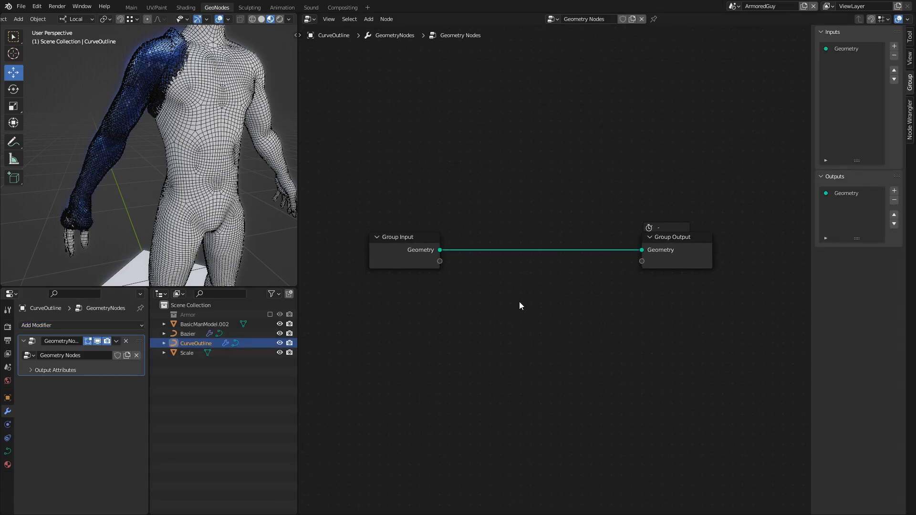
# Step: Insert a Curve to Mesh node between Group Input and Group Output
pyautogui.hotkey('shift', 'a')
pyautogui.write('cu')
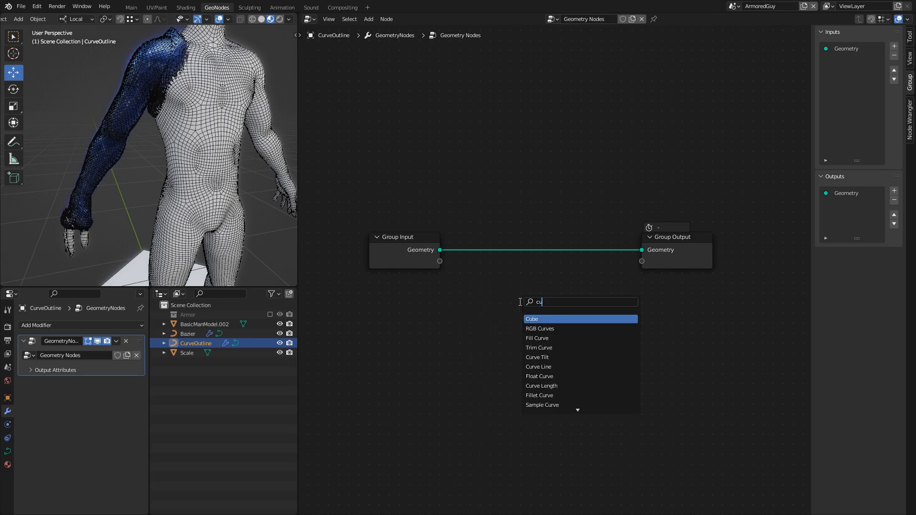
pyautogui.write('rve to')
pyautogui.press('BackSpace')
pyautogui.press('BackSpace')
pyautogui.write('to m')
pyautogui.press('Return')
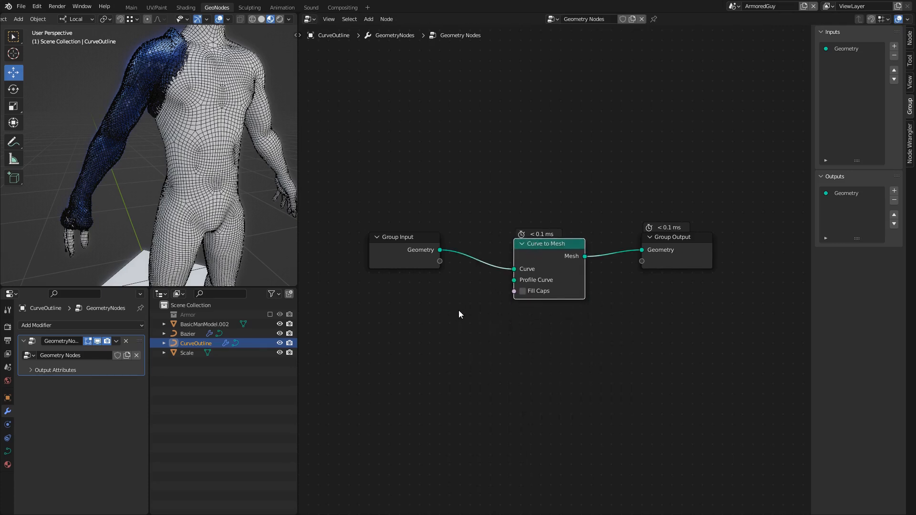
# Step: Add a Curve Circle node and connect its Curve output to the Profile Curve input of Curve to Mesh
pyautogui.click(473, 314)
pyautogui.hotkey('shift', 'a')
pyautogui.write('curve cir')
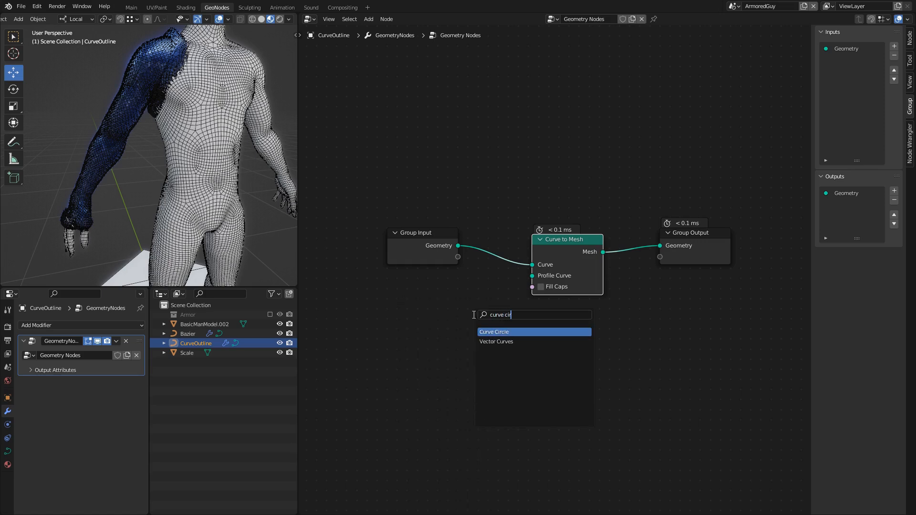
pyautogui.press('Return')
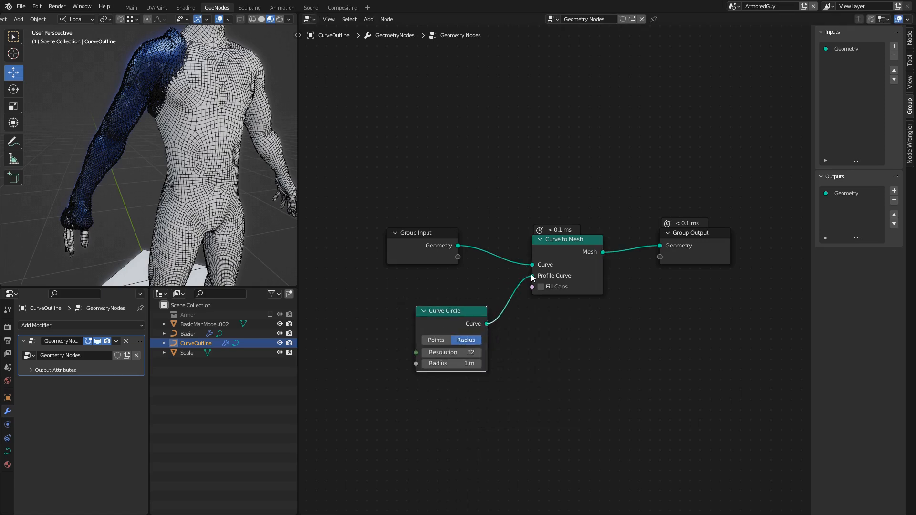
pyautogui.moveTo(532, 275); pyautogui.dragTo(532, 276)
pyautogui.moveTo(459, 312); pyautogui.dragTo(443, 309)
pyautogui.scroll(2, 476, 364)
pyautogui.moveTo(475, 365); pyautogui.dragTo(549, 347, button='middle')
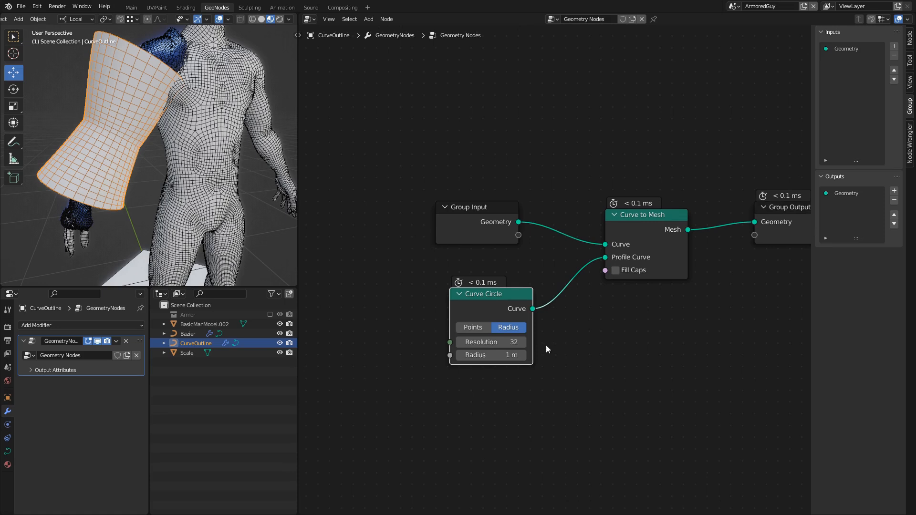
# Step: Spread out Group Input and Curve Circle, and insert a Set Curve Radius node ahead of Curve to Mesh
pyautogui.scroll(-1, 436, 288)
pyautogui.moveTo(484, 231); pyautogui.dragTo(506, 254, button='middle')
pyautogui.moveTo(506, 254); pyautogui.dragTo(335, 235)
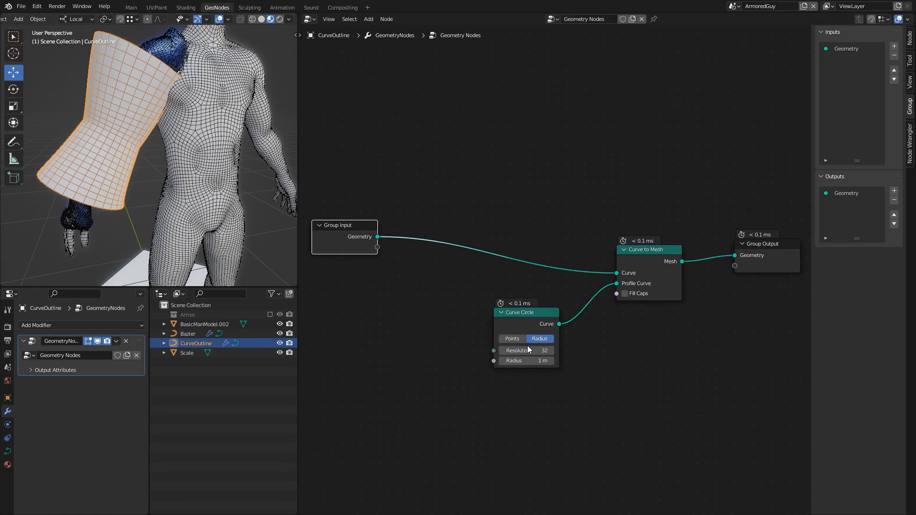
pyautogui.moveTo(525, 311); pyautogui.dragTo(477, 362)
pyautogui.moveTo(445, 219); pyautogui.dragTo(465, 255, button='middle')
pyautogui.click(500, 250)
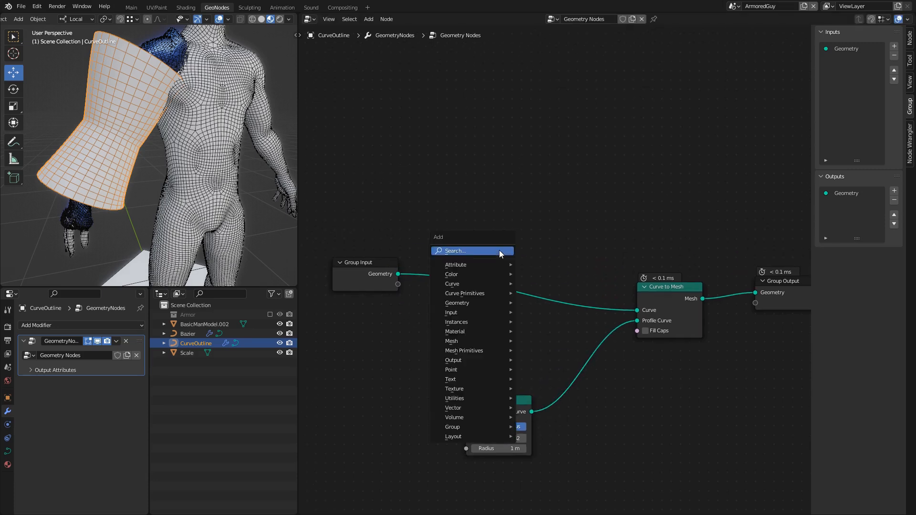
pyautogui.hotkey('shift', 'a')
pyautogui.click(500, 250)
pyautogui.write('set rad')
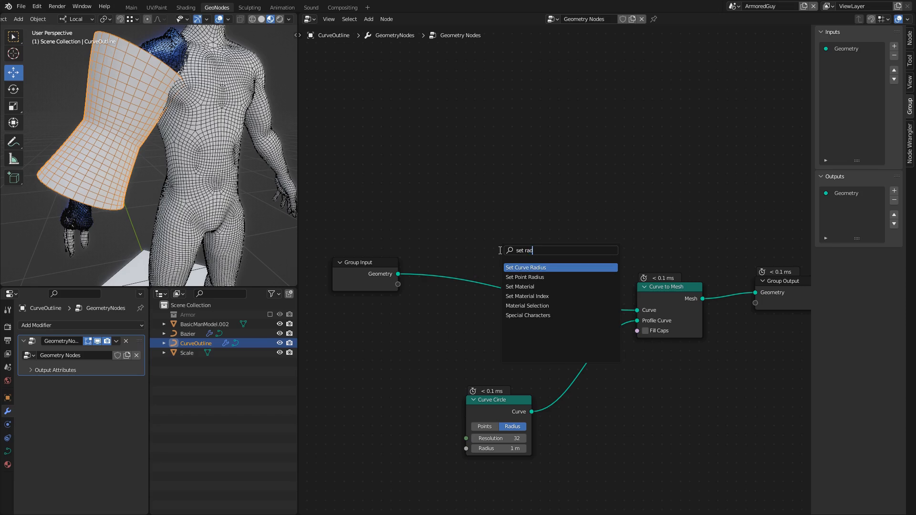
pyautogui.press('Return')
pyautogui.click(514, 285)
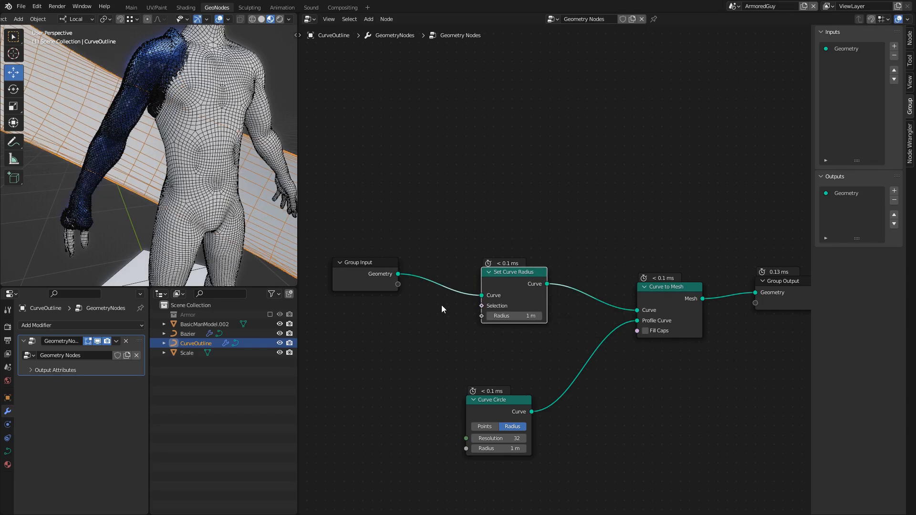
# Step: Set the Radius of the Set Curve Radius node to 0.01 m
pyautogui.moveTo(545, 348); pyautogui.dragTo(530, 331, button='middle')
pyautogui.scroll(1, 520, 265)
pyautogui.click(525, 311)
pyautogui.write('0.01')
pyautogui.press('Return')
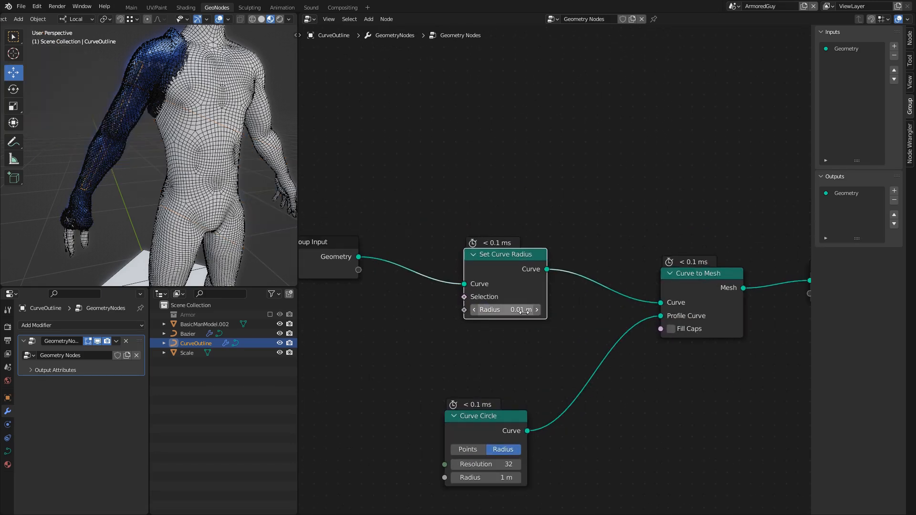
# Step: Set the Curve Circle resolution to 6 and place the node just below Set Curve Radius
pyautogui.moveTo(124, 110); pyautogui.dragTo(160, 147, button='middle')
pyautogui.moveTo(495, 466); pyautogui.dragTo(465, 405, button='middle')
pyautogui.click(468, 399)
pyautogui.write('6')
pyautogui.press('Return')
pyautogui.moveTo(466, 364); pyautogui.dragTo(486, 308)
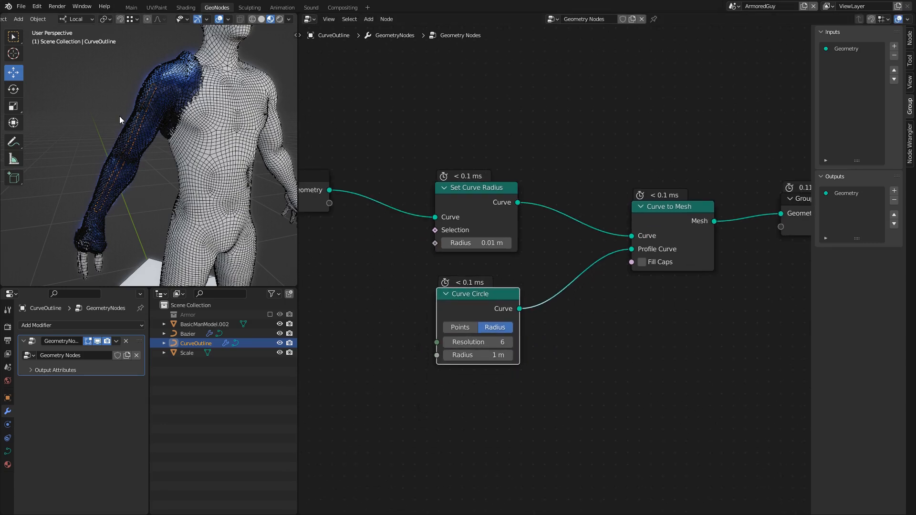
# Step: Save the file, make CurveOutline display In Front of other objects, and keep the viewport in Solid shading
pyautogui.click(8, 398)
pyautogui.hotkey('ctrl', 's')
pyautogui.scroll(-5, 82, 411)
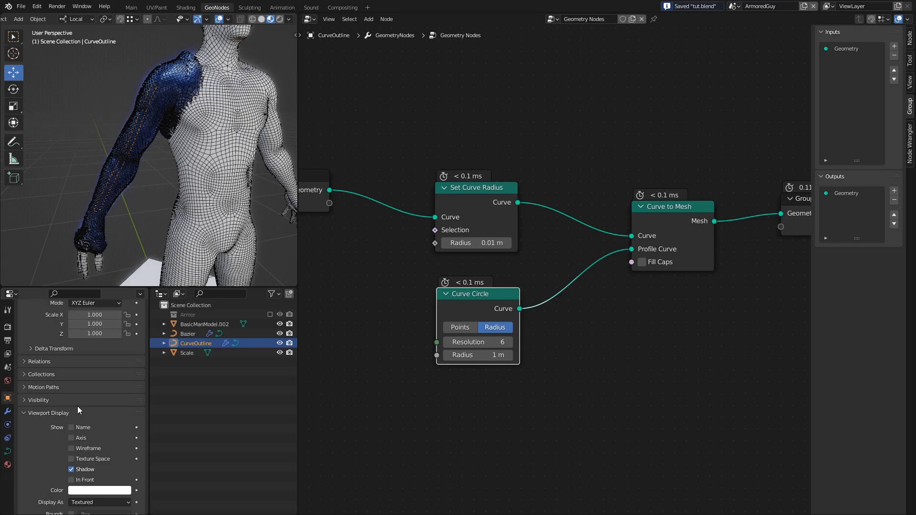
pyautogui.scroll(-3, 62, 397)
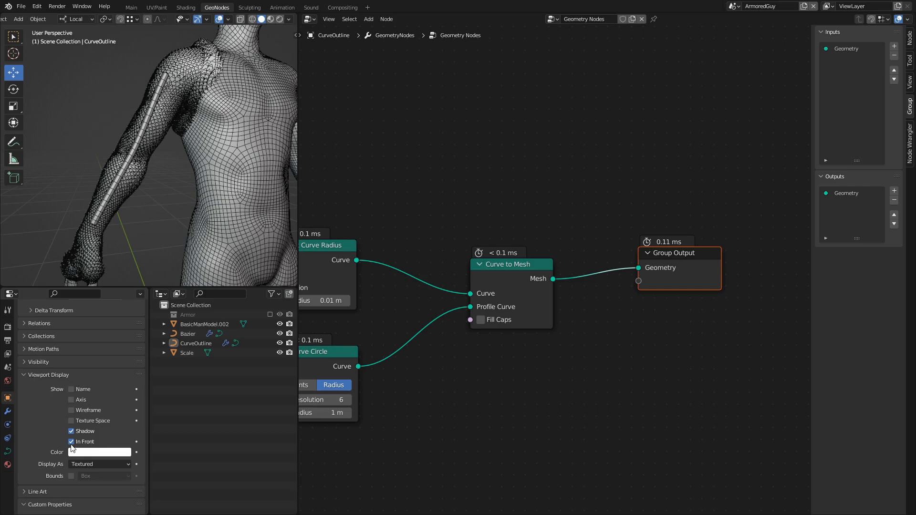
pyautogui.moveTo(120, 186); pyautogui.dragTo(132, 142, button='middle')
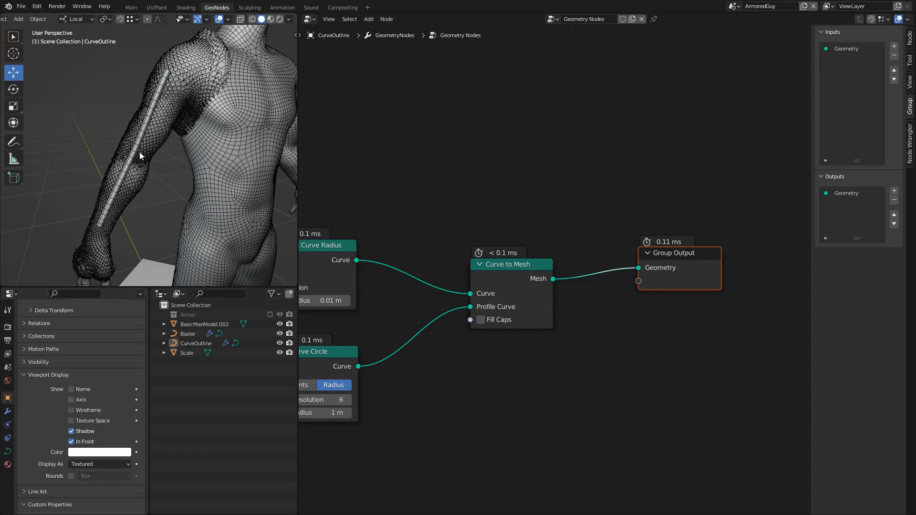
pyautogui.click(271, 19)
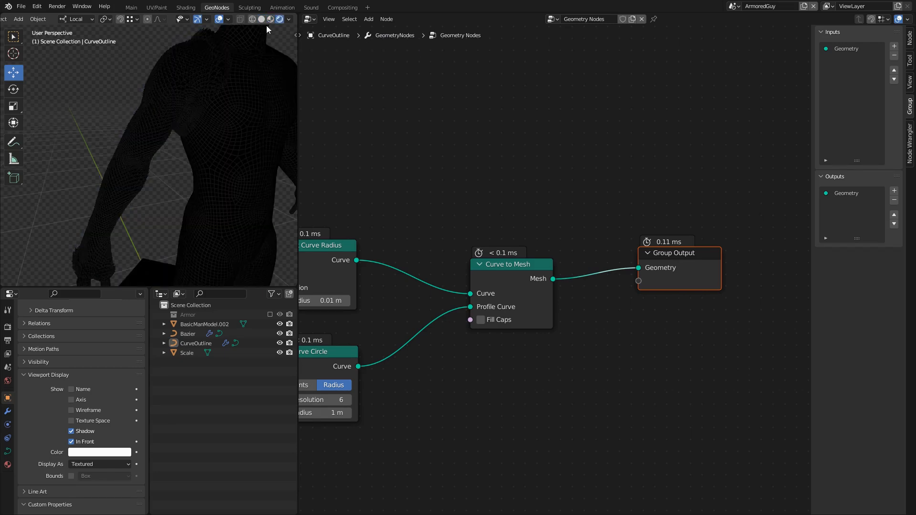
pyautogui.click(262, 19)
# Step: Enter Edit Mode on CurveOutline and move its middle control point slightly near the elbow
pyautogui.click(126, 159)
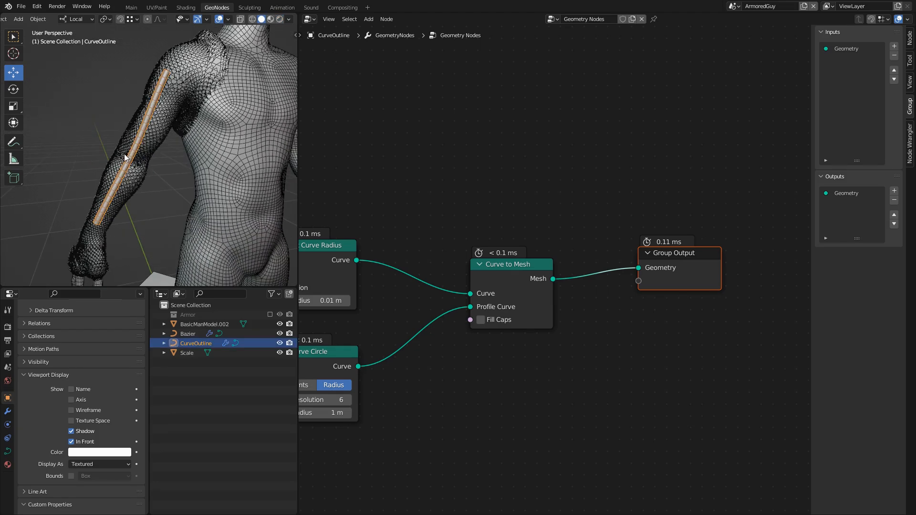
pyautogui.press('Tab')
pyautogui.moveTo(130, 176); pyautogui.dragTo(123, 174, button='middle')
pyautogui.press('g')
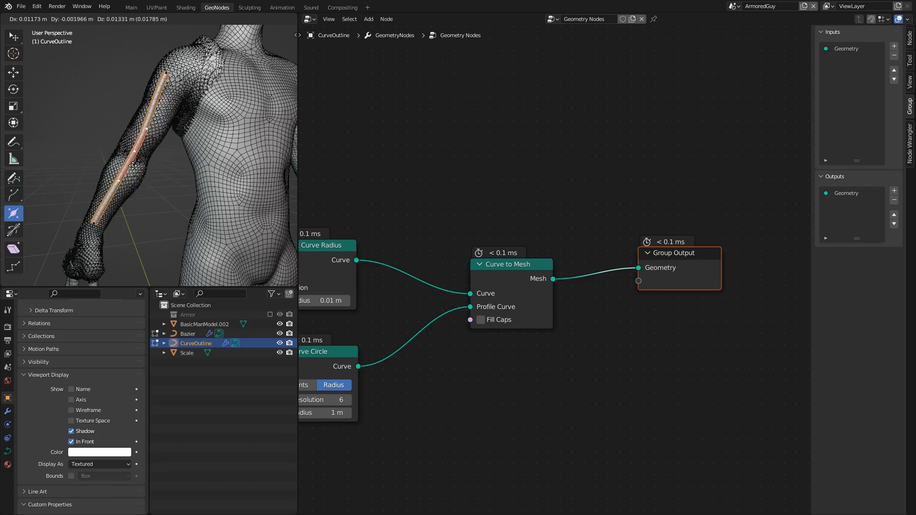
pyautogui.click(130, 164)
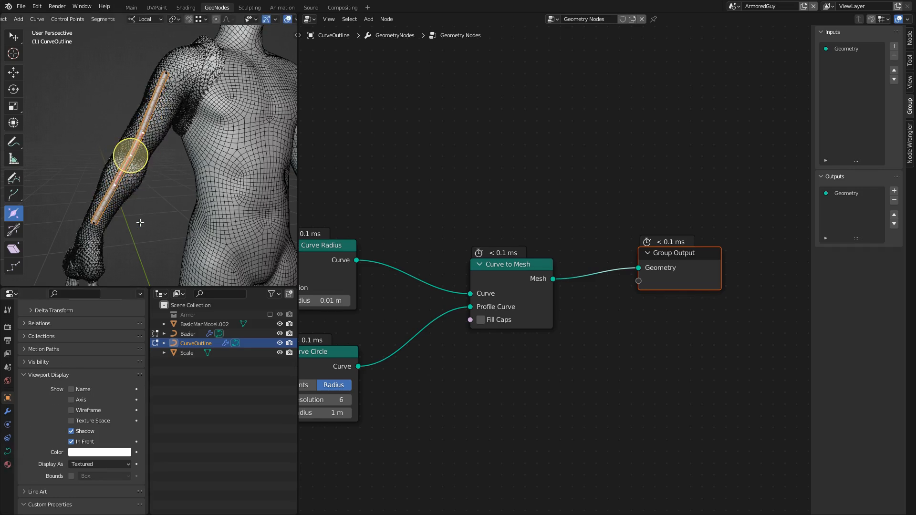
# Step: Move Group Output away from Curve to Mesh and add an Instance on Points node above the chain
pyautogui.scroll(-7, 534, 234)
pyautogui.moveTo(542, 230); pyautogui.dragTo(547, 246, button='middle')
pyautogui.press('g')
pyautogui.click(763, 267)
pyautogui.click(668, 298)
pyautogui.hotkey('shift', 'a')
pyautogui.write('inst')
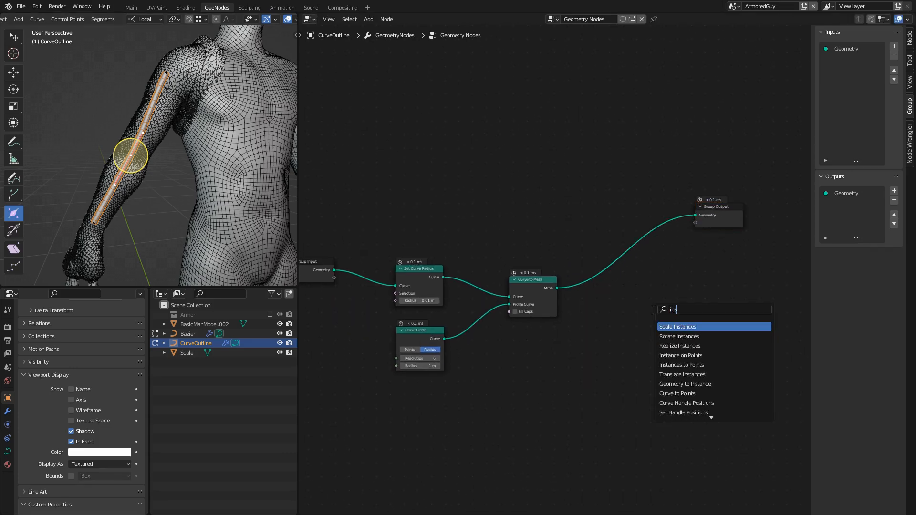
pyautogui.click(691, 354)
pyautogui.click(599, 162)
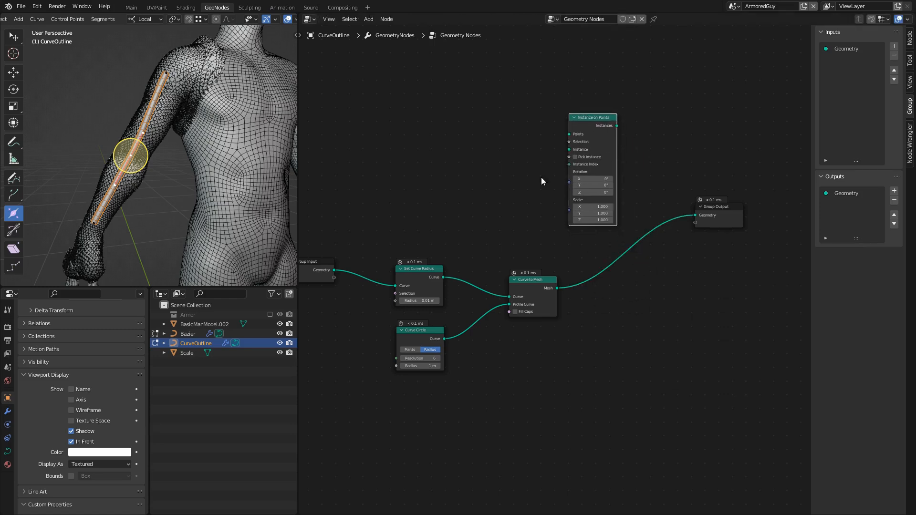
# Step: Connect the Curve output of Set Curve Radius to the Points input of Instance on Points
pyautogui.moveTo(373, 225); pyautogui.dragTo(442, 281, button='middle')
pyautogui.moveTo(484, 330); pyautogui.dragTo(480, 325)
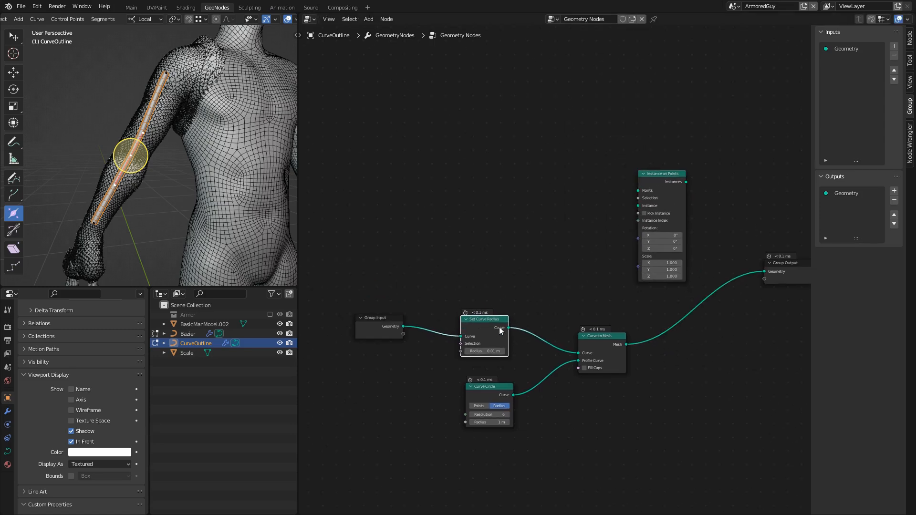
pyautogui.moveTo(542, 299); pyautogui.dragTo(634, 192)
pyautogui.moveTo(537, 225); pyautogui.dragTo(493, 242, button='middle')
# Step: Add an Ico Sphere node and connect its Mesh output to the Instance input of Instance on Points
pyautogui.hotkey('shift', 'a')
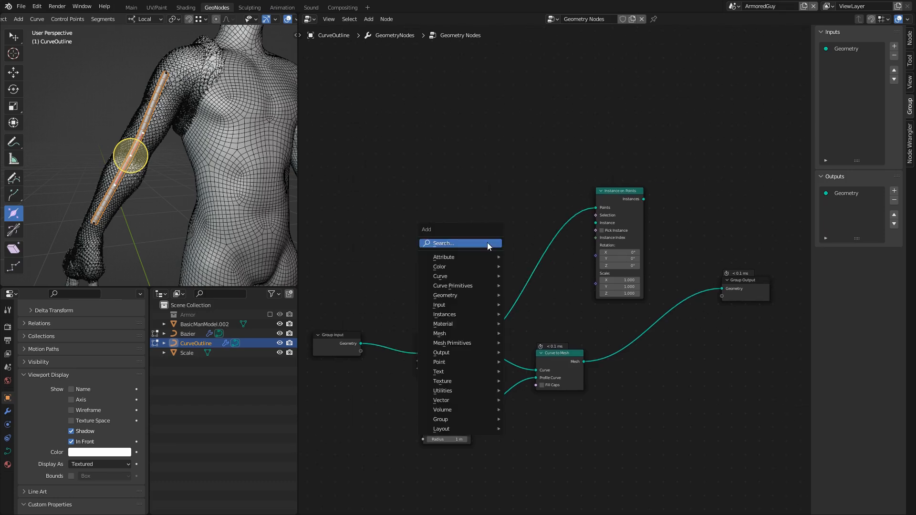
pyautogui.write('ico')
pyautogui.press('Return')
pyautogui.click(499, 240)
pyautogui.moveTo(500, 240); pyautogui.dragTo(597, 223)
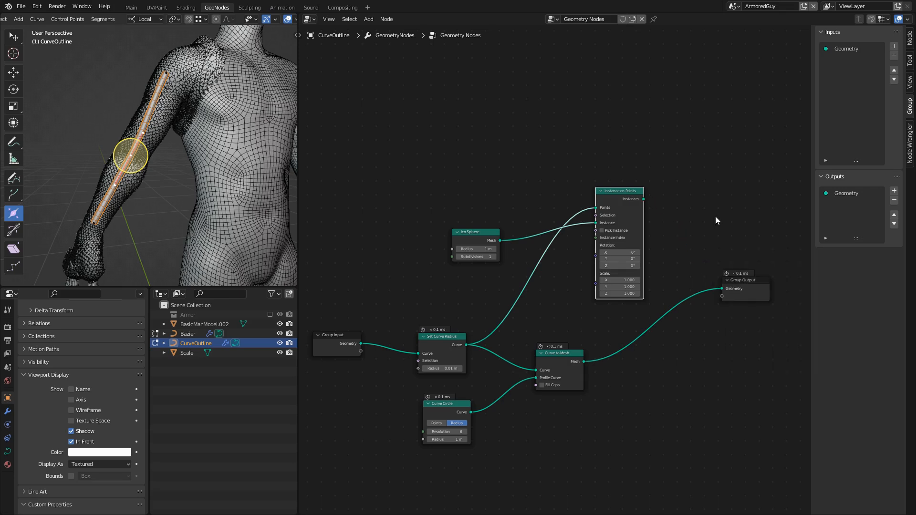
# Step: Insert a Join Geometry node between Curve to Mesh and Group Output, and connect the Instances output of Instance on Points to it
pyautogui.moveTo(716, 218); pyautogui.dragTo(638, 231, button='middle')
pyautogui.hotkey('shift', 'a')
pyautogui.write('joi')
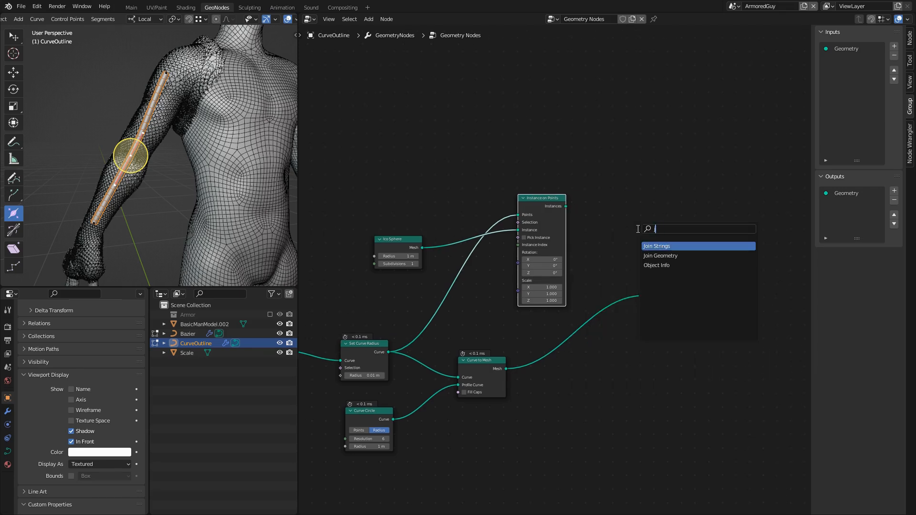
pyautogui.press('Down')
pyautogui.press('Return')
pyautogui.click(649, 300)
pyautogui.moveTo(702, 244); pyautogui.dragTo(591, 334)
pyautogui.press('g')
pyautogui.click(669, 341)
pyautogui.moveTo(566, 206); pyautogui.dragTo(654, 301)
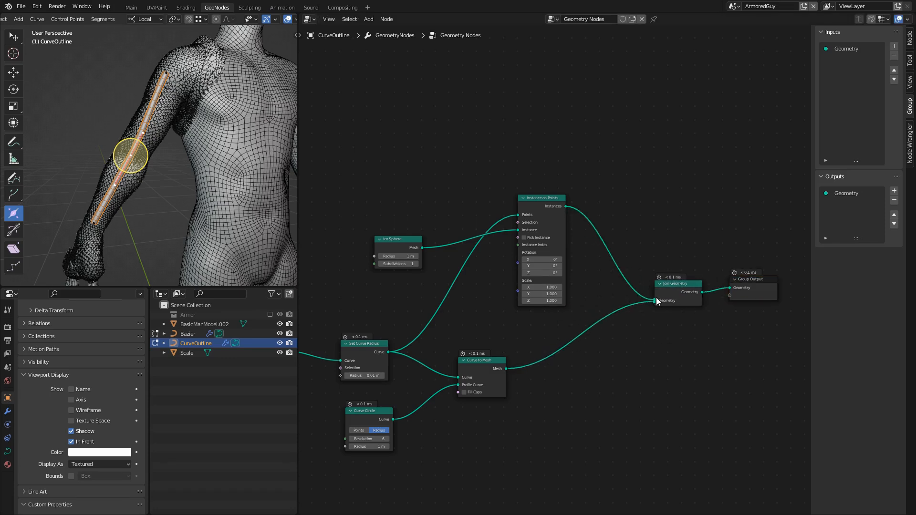
# Step: Set the Ico Sphere's radius to 0.03 m and subdivisions to 2, and move the node farther from Instance on Points
pyautogui.click(581, 265)
pyautogui.scroll(-1, 581, 264)
pyautogui.scroll(1, 412, 255)
pyautogui.moveTo(405, 271); pyautogui.dragTo(543, 293, button='middle')
pyautogui.scroll(2, 543, 293)
pyautogui.moveTo(504, 278); pyautogui.dragTo(457, 278)
pyautogui.click(520, 289)
pyautogui.moveTo(493, 252); pyautogui.dragTo(406, 249)
# Step: Insert a Set Shade Smooth node between Ico Sphere and Instance on Points, and hide the viewport overlays
pyautogui.click(463, 223)
pyautogui.hotkey('shift', 'a')
pyautogui.click(464, 224)
pyautogui.write('set sha')
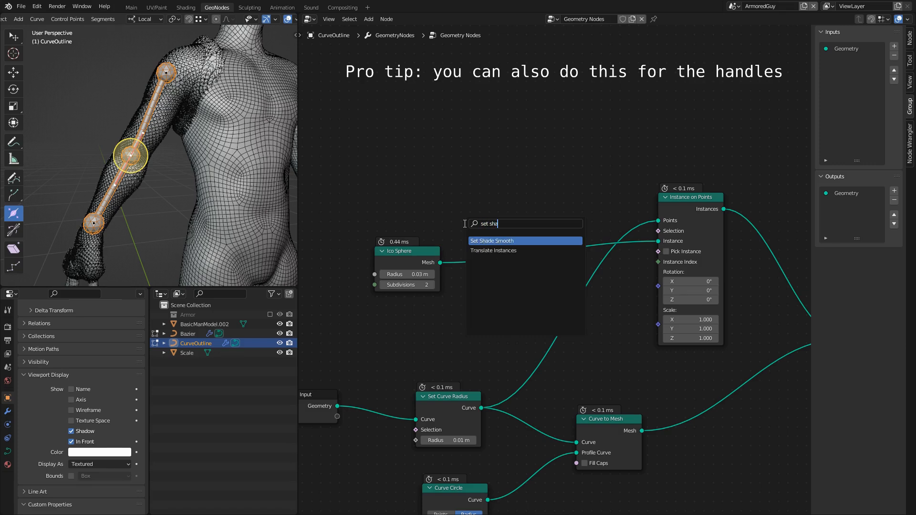
pyautogui.press('Return')
pyautogui.click(479, 284)
pyautogui.hotkey('shift', 'alt', 'z')
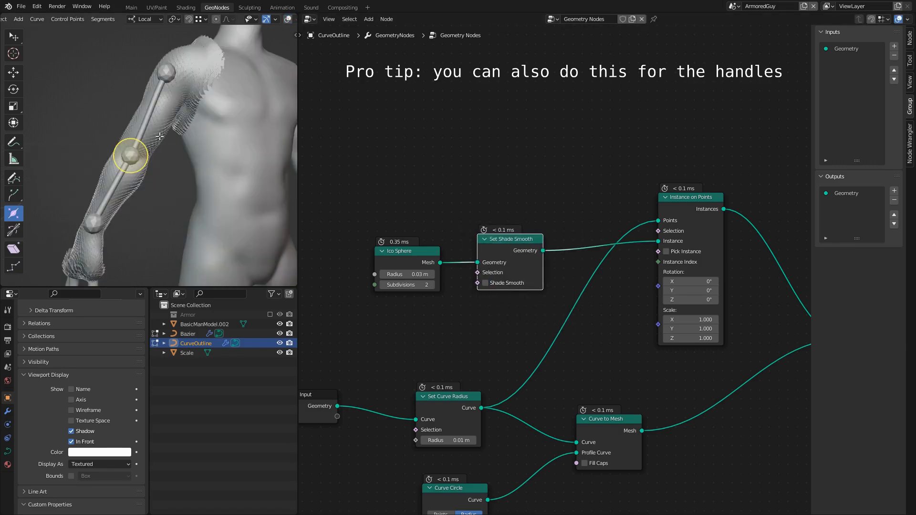
# Step: Extrude the curve's shoulder end about 0.22 m in X and 0.06 m in Z toward the neck, and rotate the new point about 40.4°
pyautogui.moveTo(75, 96); pyautogui.dragTo(175, 73, button='middle')
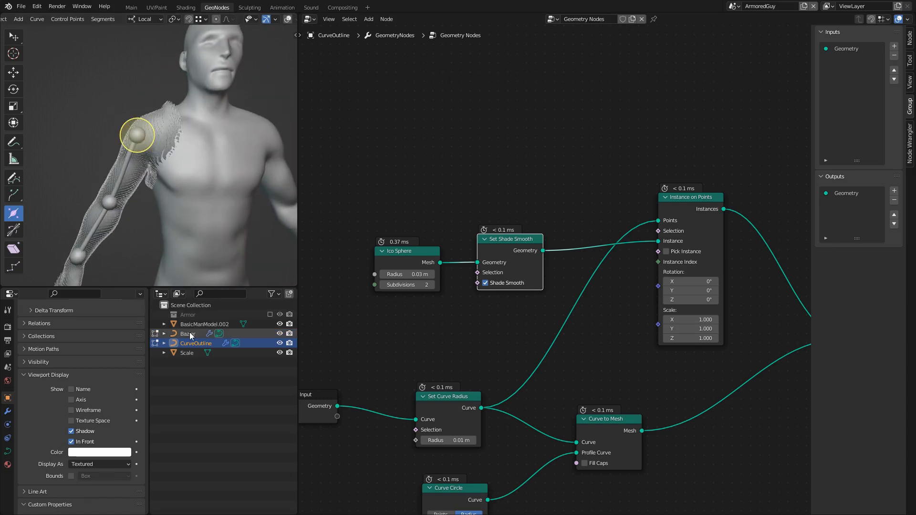
pyautogui.press('e')
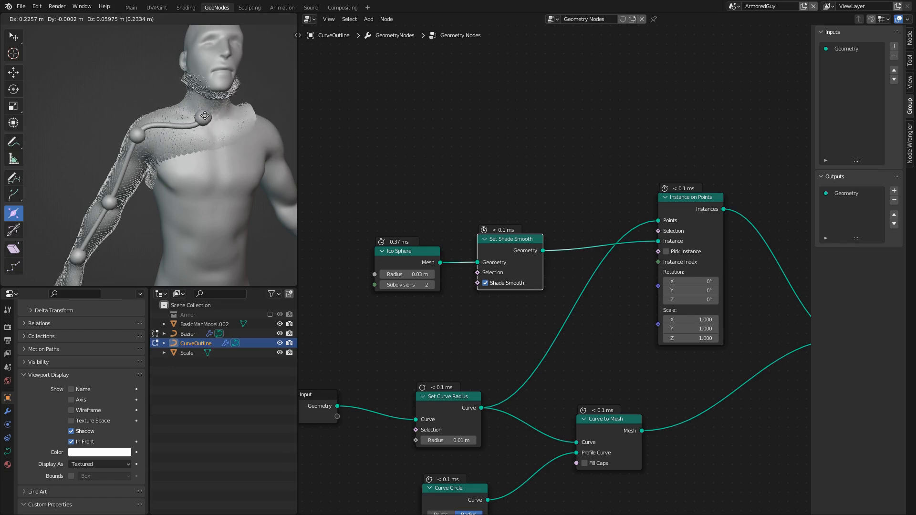
pyautogui.click(205, 116)
pyautogui.moveTo(204, 113); pyautogui.dragTo(174, 125, button='middle')
pyautogui.moveTo(111, 110); pyautogui.dragTo(153, 117, button='middle')
pyautogui.scroll(2, 152, 109)
pyautogui.press('r')
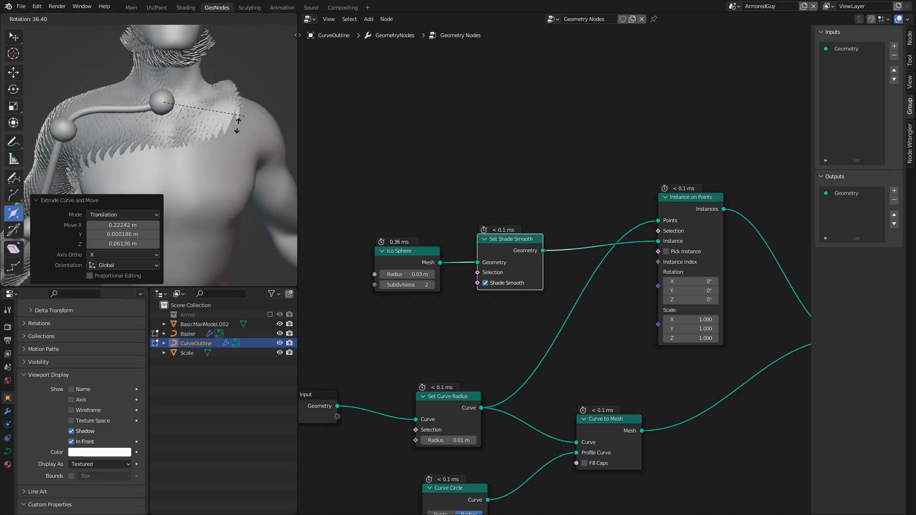
pyautogui.click(244, 124)
# Step: Delete the extruded control point near the neck
pyautogui.press('x')
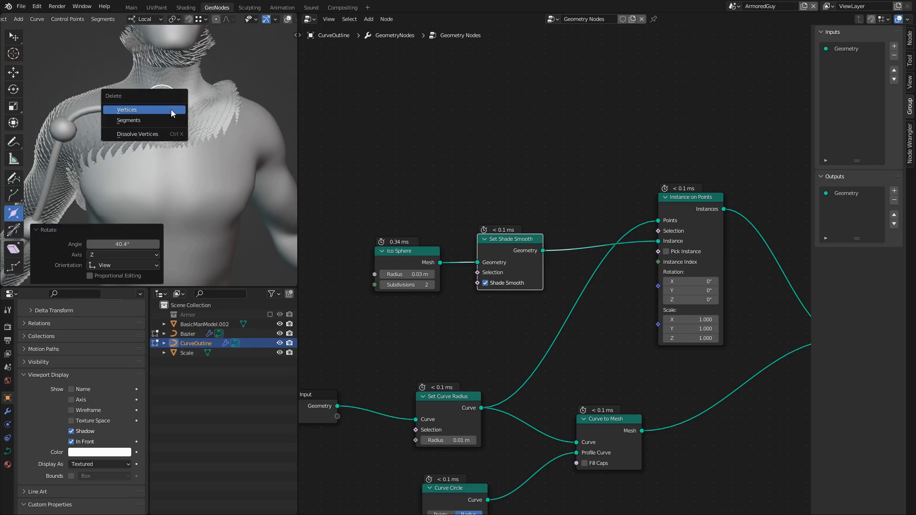
pyautogui.click(176, 110)
pyautogui.moveTo(167, 115); pyautogui.dragTo(173, 108, button='middle')
pyautogui.scroll(-1, 143, 114)
pyautogui.keyDown('shift'); pyautogui.moveTo(96, 124); pyautogui.dragTo(145, 100, button='middle'); pyautogui.keyUp('shift')
# Step: Set the Ico Sphere's radius to 0.02 m
pyautogui.scroll(3, 558, 298)
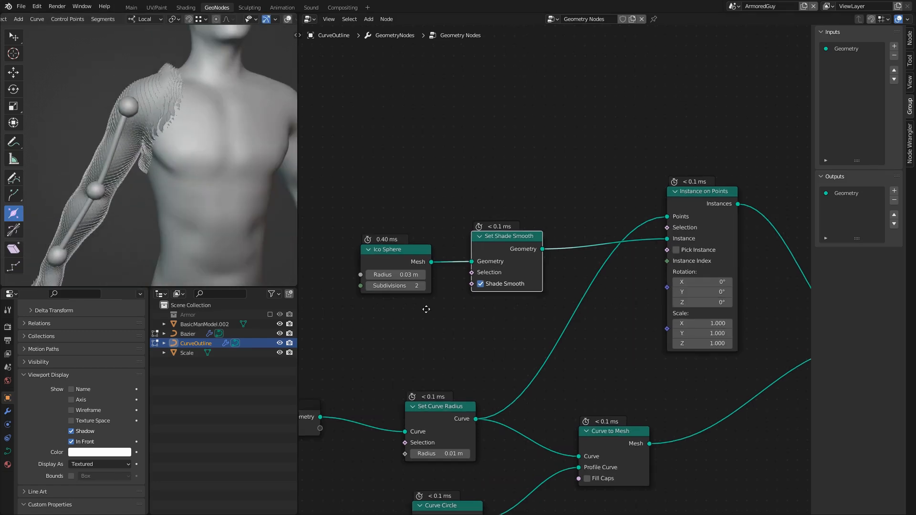
pyautogui.moveTo(416, 309); pyautogui.dragTo(511, 326, button='middle')
pyautogui.moveTo(492, 286); pyautogui.dragTo(487, 286)
pyautogui.scroll(-5, 550, 364)
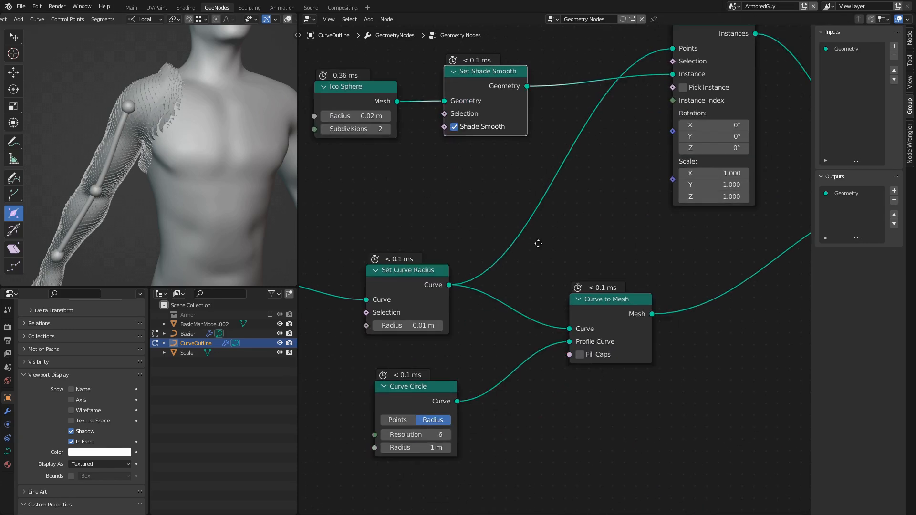
# Step: Try a radius of 0.005 m in Set Curve Radius and set it back to 0.01 m
pyautogui.click(484, 300)
pyautogui.moveTo(475, 296); pyautogui.dragTo(508, 298)
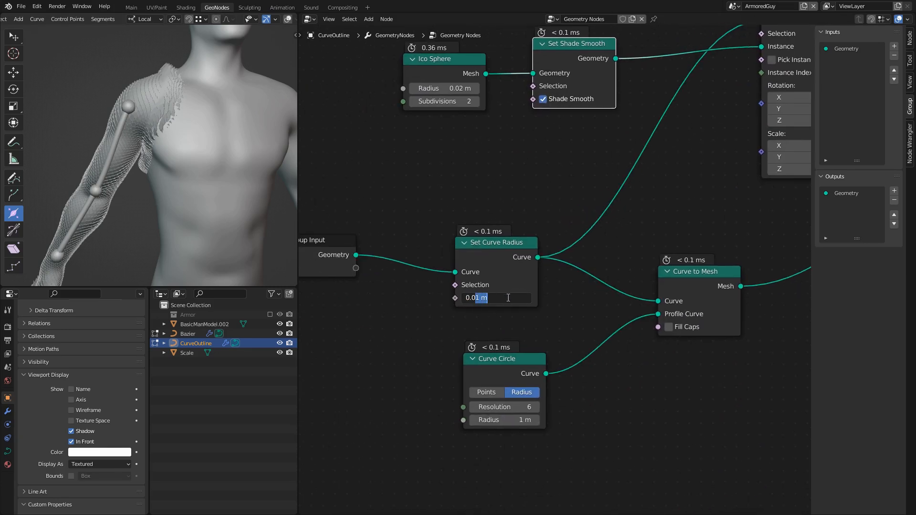
pyautogui.write('05')
pyautogui.press('Return')
pyautogui.click(503, 294)
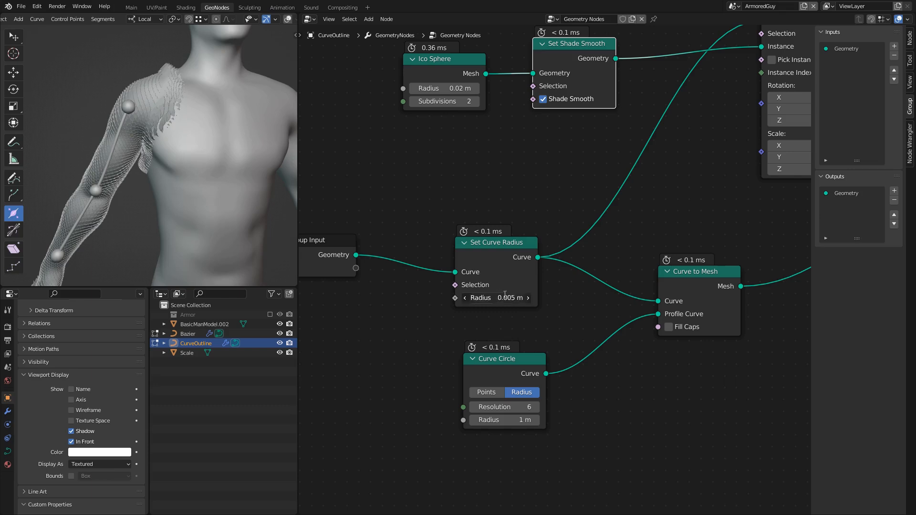
pyautogui.write('0.01')
pyautogui.press('Return')
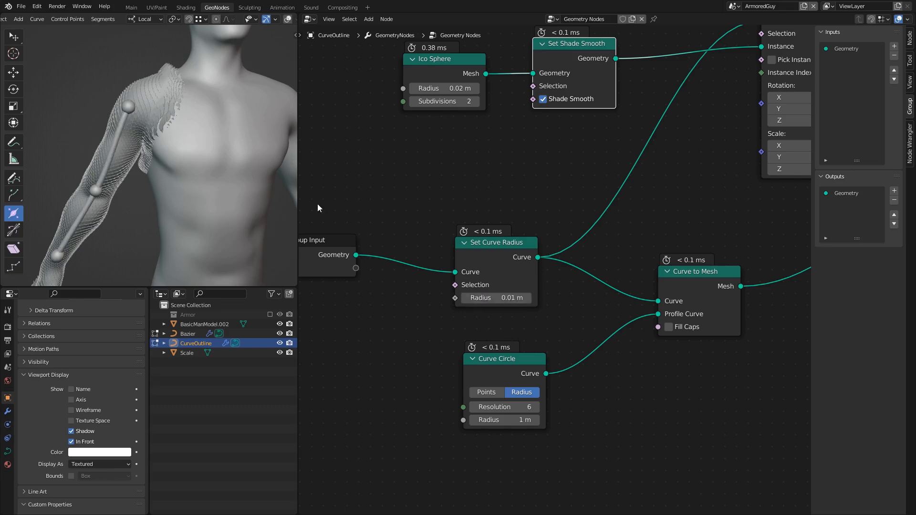
# Step: Save the file and leave Edit Mode on CurveOutline with the viewport overlays shown
pyautogui.scroll(-1, 223, 141)
pyautogui.hotkey('ctrl', 's')
pyautogui.hotkey('alt', 'shift', 'z')
pyautogui.press('Tab')
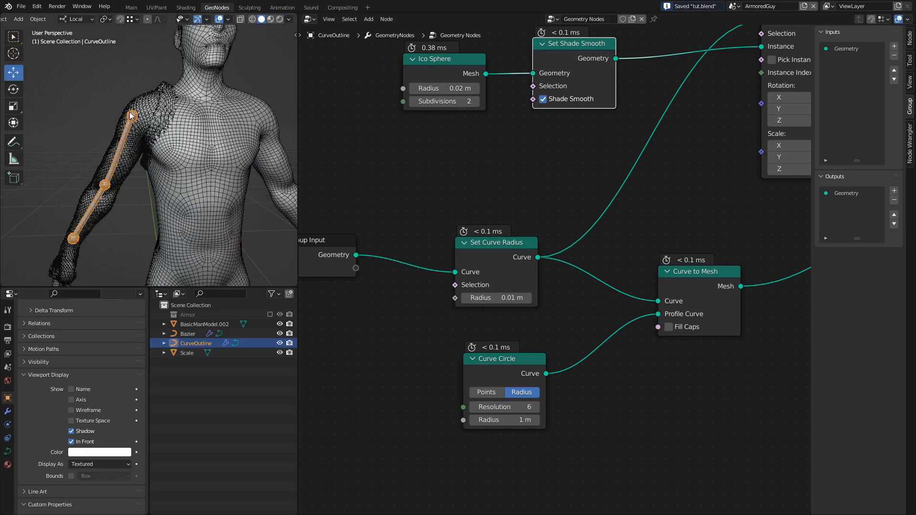
pyautogui.moveTo(195, 144); pyautogui.dragTo(172, 133, button='middle')
# Step: Select the Bazier curve to bring up its Self-Construct node tree, and save the file
pyautogui.click(187, 334)
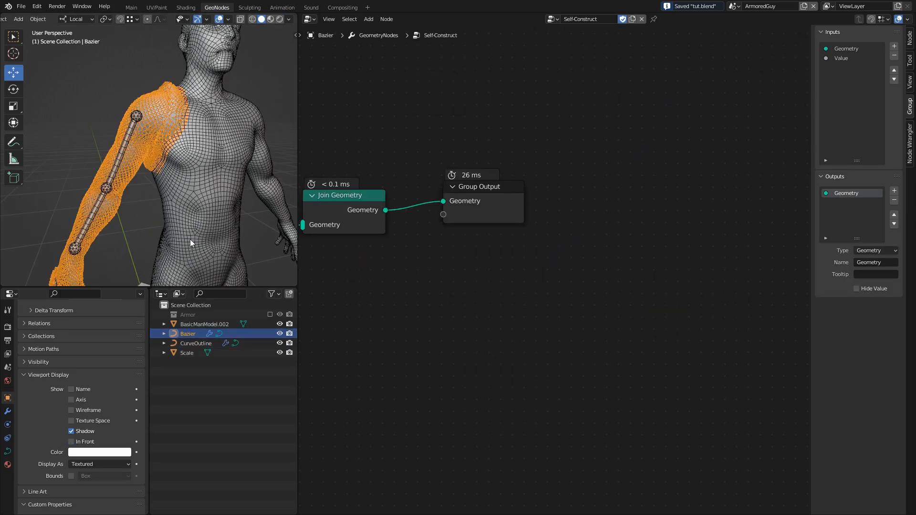
pyautogui.moveTo(349, 246); pyautogui.dragTo(610, 276, button='middle')
pyautogui.scroll(-9, 611, 313)
pyautogui.moveTo(515, 244); pyautogui.dragTo(563, 245, button='middle')
pyautogui.scroll(6, 563, 244)
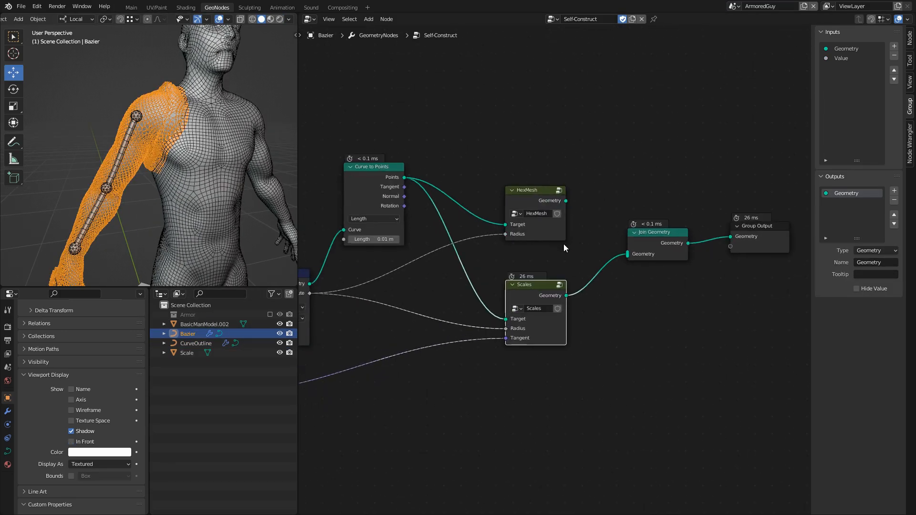
pyautogui.hotkey('ctrl', 's')
# Step: Clear the selection and examine the armor scales around the shoulder up close
pyautogui.click(93, 111)
pyautogui.scroll(5, 128, 130)
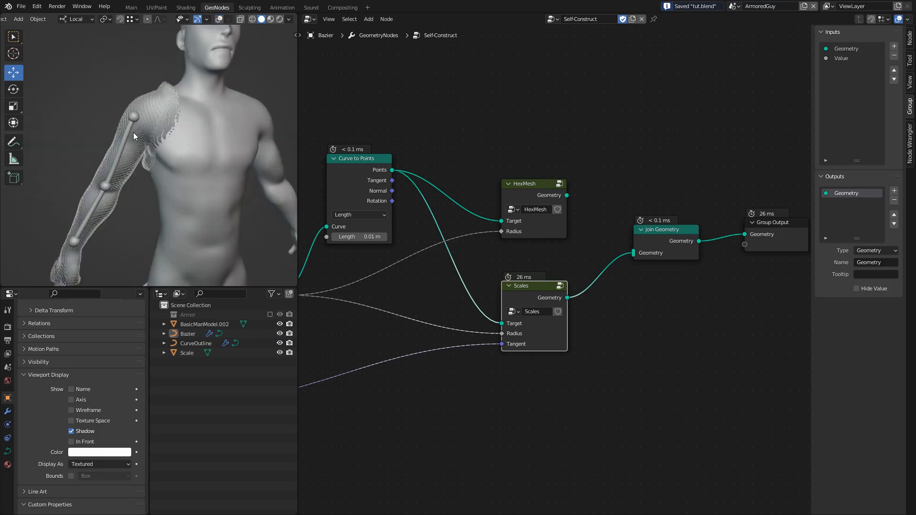
pyautogui.moveTo(149, 142)
pyautogui.mouseDown(button='middle')
pyautogui.moveTo(158, 122)
pyautogui.moveTo(143, 146)
pyautogui.mouseUp(button='middle')
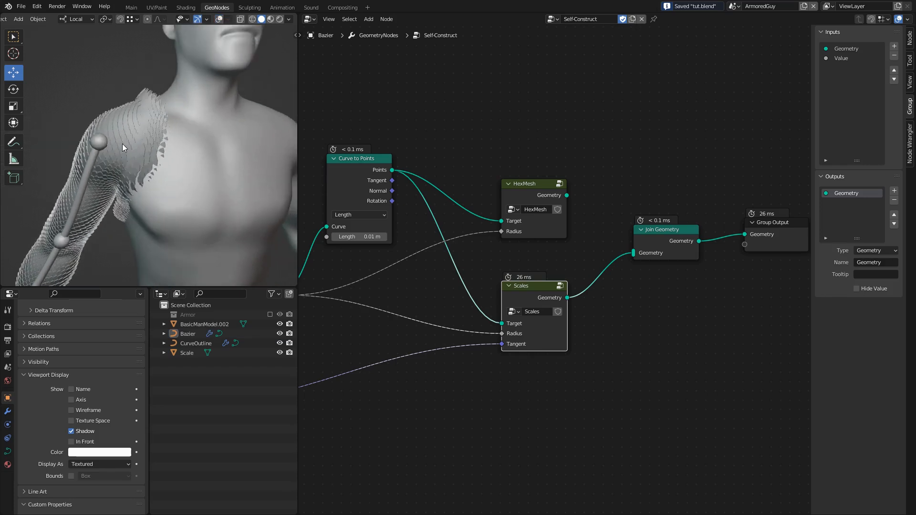
pyautogui.scroll(3, 138, 138)
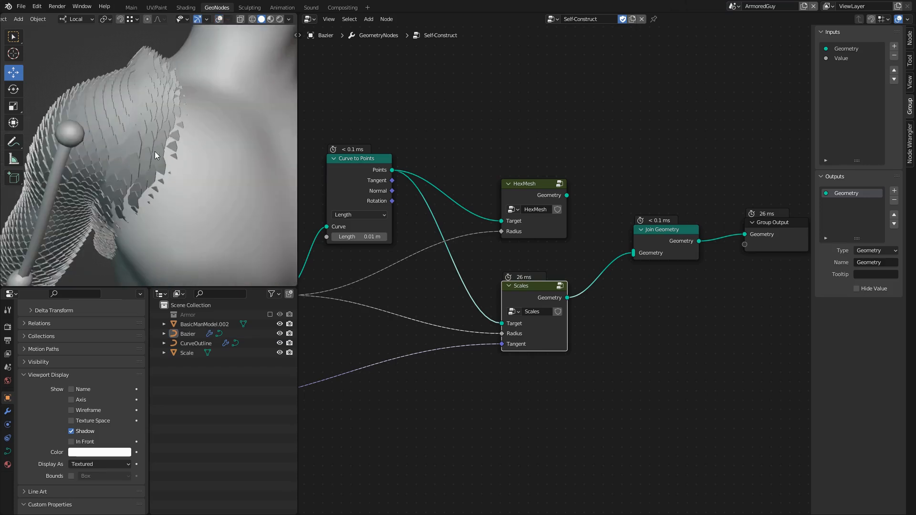
# Step: Cut the link from Scales to Join Geometry and connect HexMesh's Geometry output to Join Geometry instead
pyautogui.moveTo(595, 210); pyautogui.dragTo(543, 271, button='middle')
pyautogui.keyDown('ctrl'); pyautogui.moveTo(549, 358); pyautogui.dragTo(511, 252, button='right'); pyautogui.keyUp('ctrl')
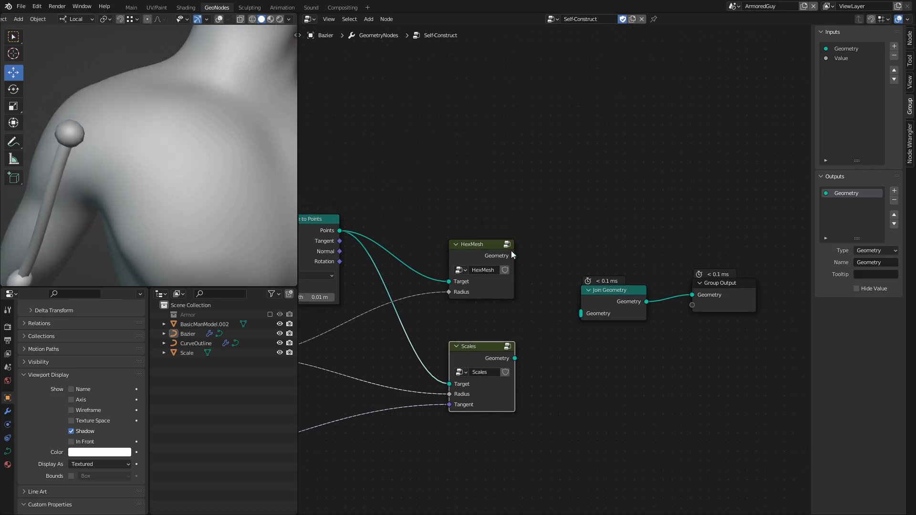
pyautogui.moveTo(567, 304); pyautogui.dragTo(580, 313)
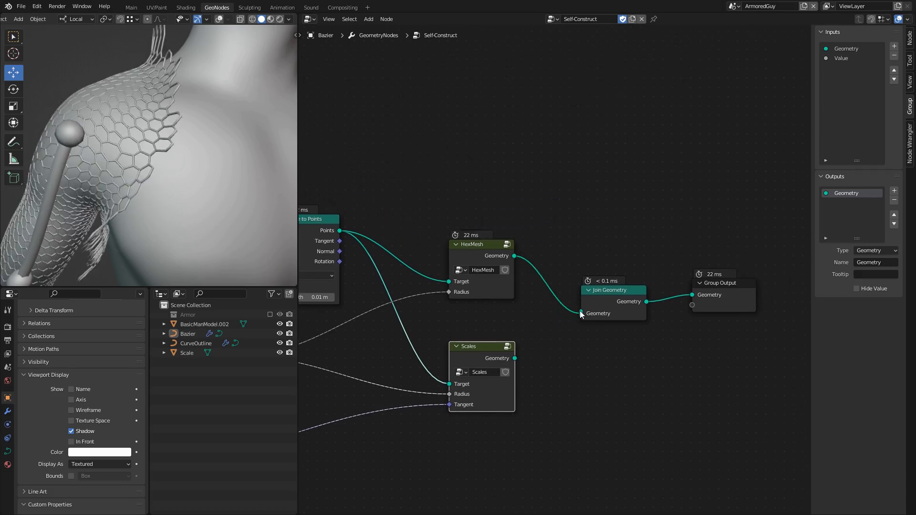
# Step: Save the file and display the viewport in Material Preview shading, comparing it with Solid shading
pyautogui.click(271, 20)
pyautogui.moveTo(199, 84)
pyautogui.mouseDown(button='middle')
pyautogui.moveTo(178, 113)
pyautogui.moveTo(203, 105)
pyautogui.mouseUp(button='middle')
pyautogui.hotkey('ctrl', 's')
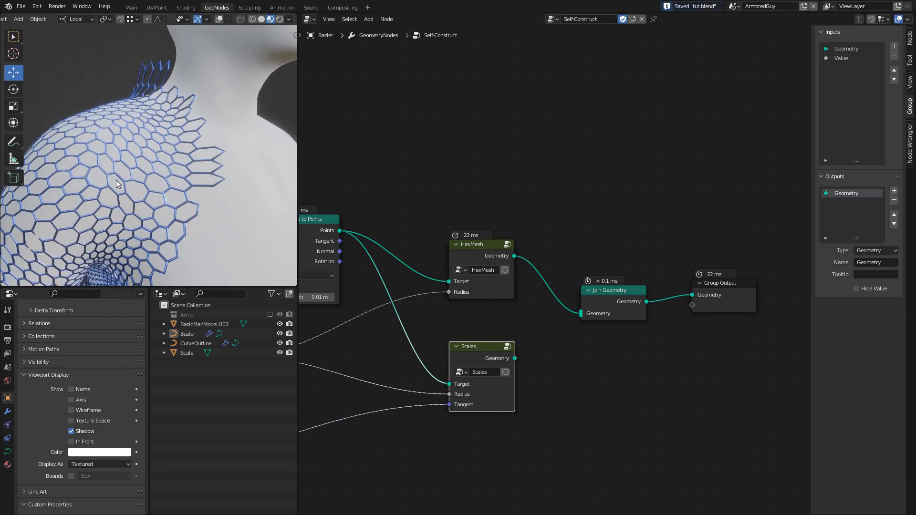
pyautogui.click(261, 19)
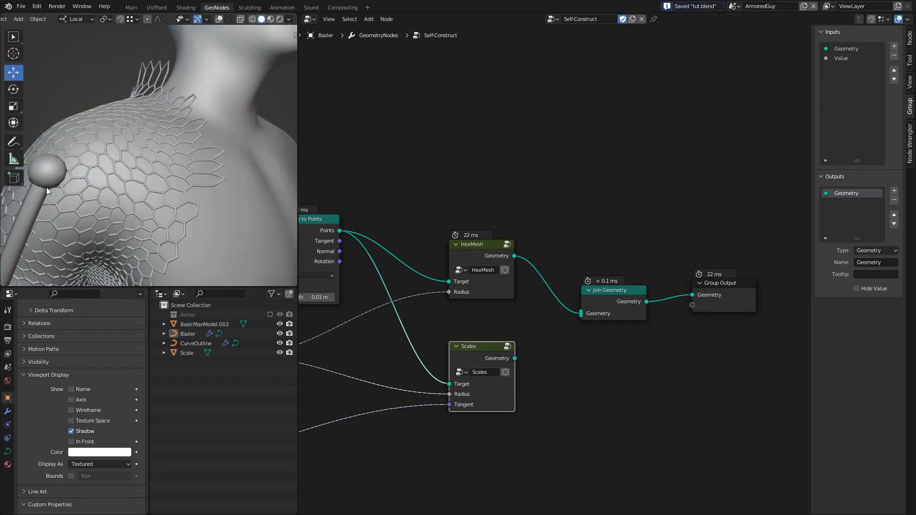
pyautogui.click(272, 19)
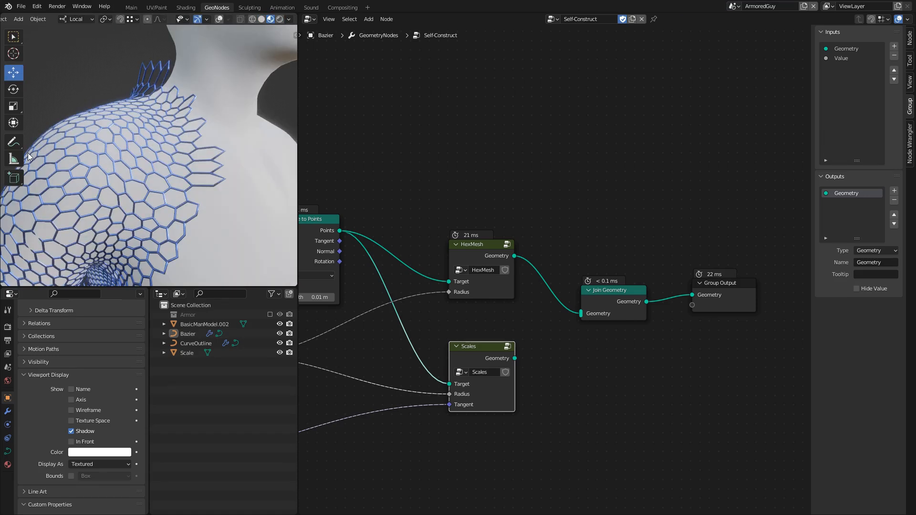
# Step: Enter Edit Mode on the curve, shrink the shoulder point's radius by a factor of about 0.97, and save the file
pyautogui.press('Tab')
pyautogui.hotkey('alt', 's')
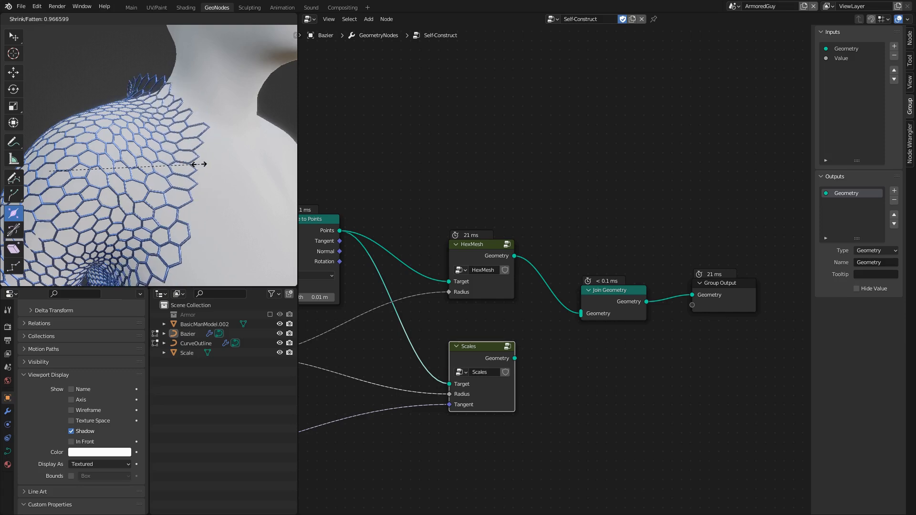
pyautogui.click(47, 172)
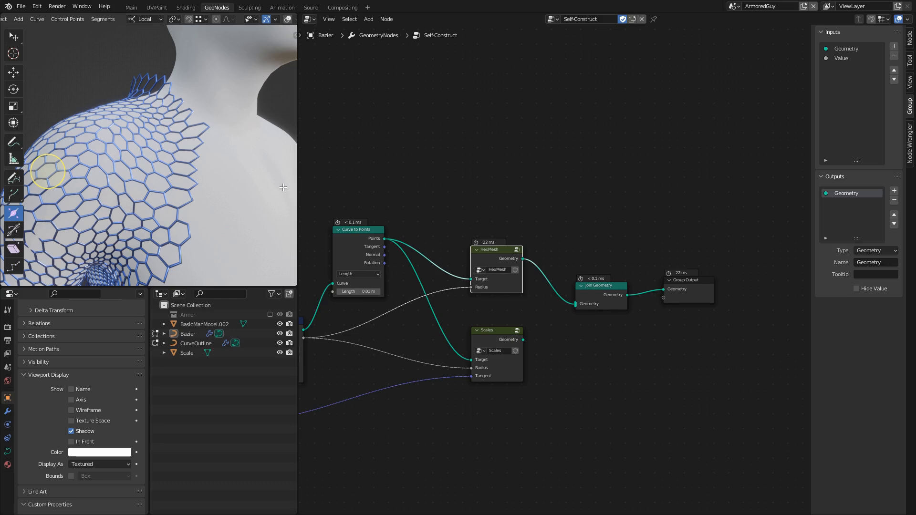
pyautogui.hotkey('ctrl', 's')
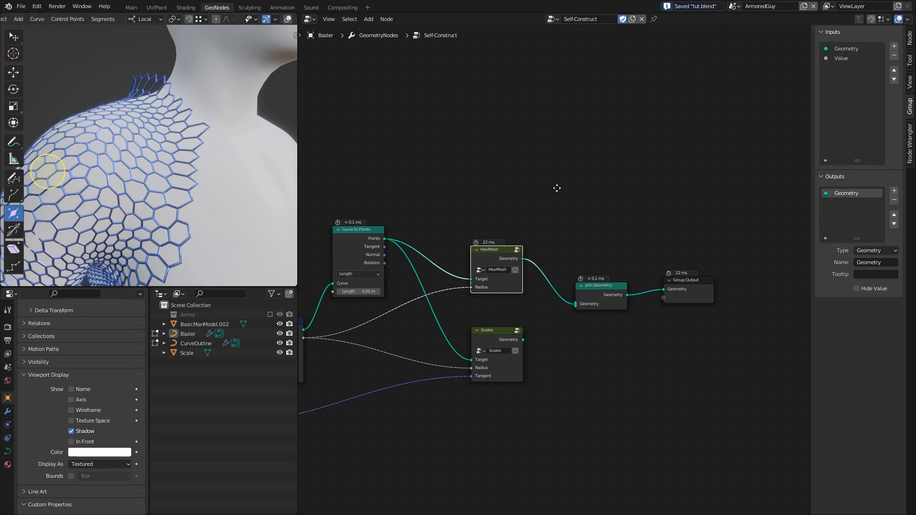
# Step: Open the HexMesh node group inside Self-Construct for editing
pyautogui.moveTo(559, 188); pyautogui.dragTo(527, 186, button='middle')
pyautogui.moveTo(452, 213); pyautogui.dragTo(685, 236, button='middle')
pyautogui.moveTo(691, 277); pyautogui.dragTo(695, 247, button='middle')
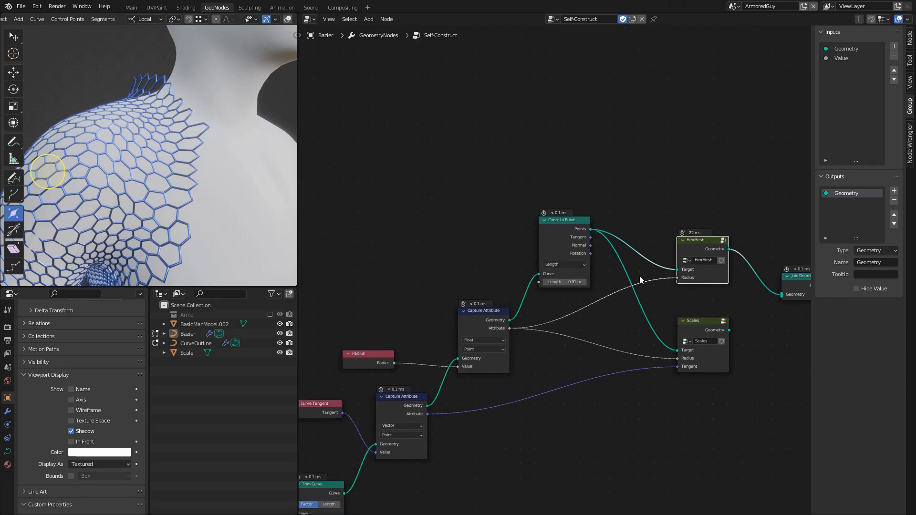
pyautogui.moveTo(642, 276); pyautogui.dragTo(430, 276, button='middle')
pyautogui.moveTo(584, 252); pyautogui.dragTo(517, 250, button='middle')
pyautogui.moveTo(510, 249); pyautogui.dragTo(673, 327)
pyautogui.click(422, 245)
pyautogui.press('Tab')
# Step: Move Group Output away from Set Material, insert a Capture Attribute node between them, and save the file
pyautogui.moveTo(655, 291); pyautogui.dragTo(555, 264, button='middle')
pyautogui.press('g')
pyautogui.click(690, 351)
pyautogui.click(585, 342)
pyautogui.hotkey('shift', 'a')
pyautogui.write('scaptu')
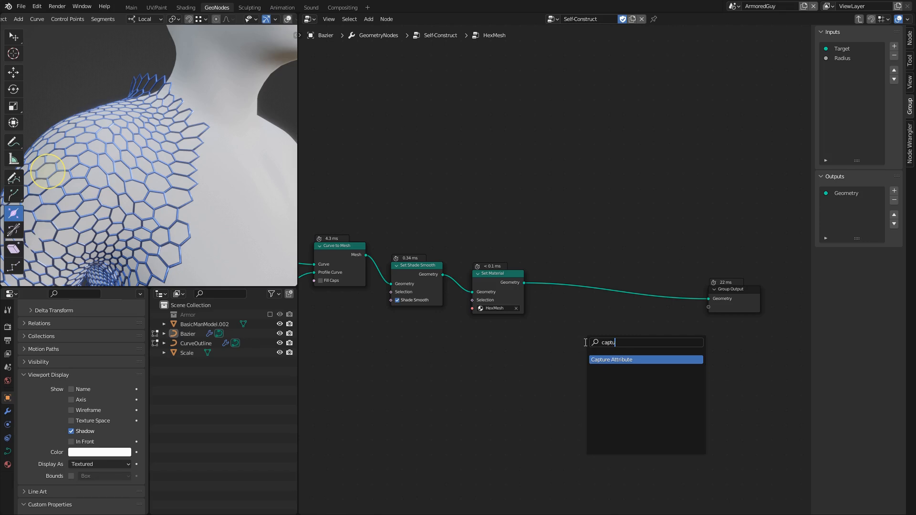
pyautogui.press('Return')
pyautogui.click(609, 296)
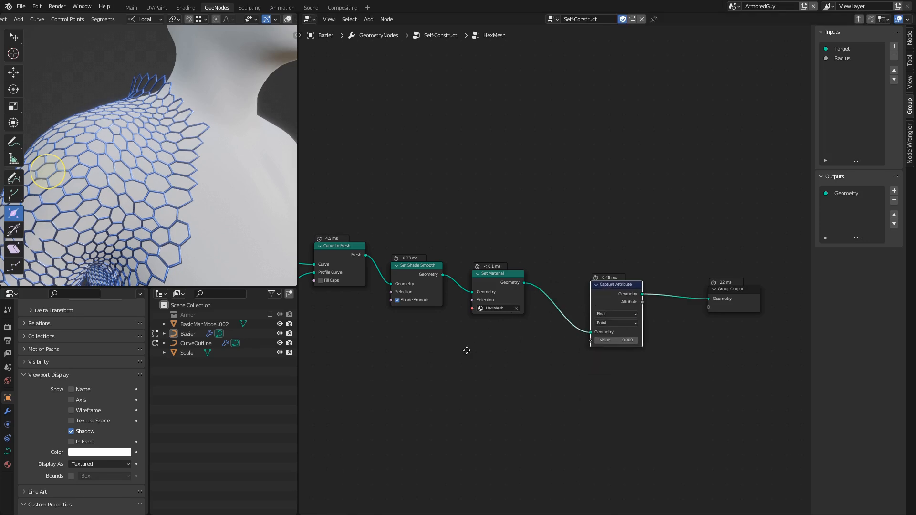
pyautogui.scroll(-4, 573, 337)
pyautogui.hotkey('ctrl', 's')
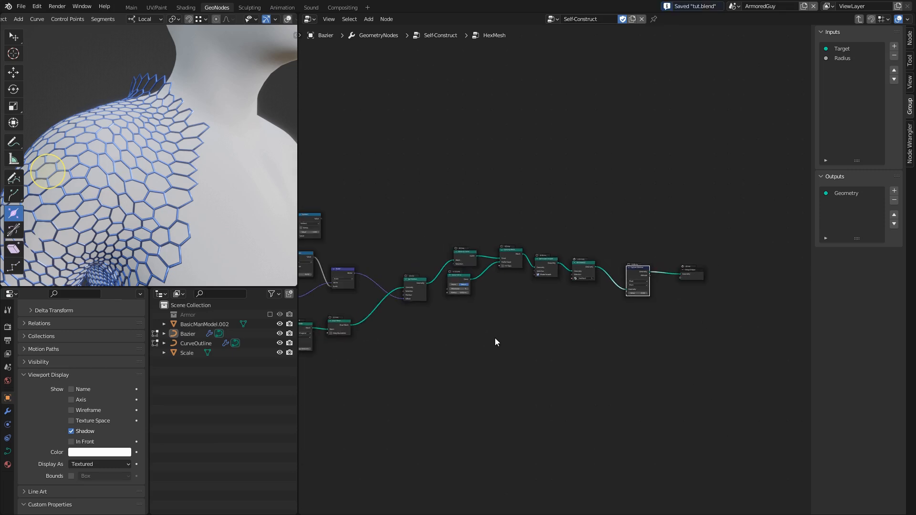
# Step: Duplicate the Mapping node with its Group Input and place the copies below the chain near Capture Attribute
pyautogui.moveTo(387, 329); pyautogui.dragTo(636, 304, button='middle')
pyautogui.moveTo(381, 230); pyautogui.dragTo(435, 279)
pyautogui.moveTo(544, 284); pyautogui.dragTo(443, 275, button='middle')
pyautogui.hotkey('shift', 'd')
pyautogui.click(695, 330)
pyautogui.moveTo(694, 330); pyautogui.dragTo(466, 336, button='middle')
pyautogui.press('g')
pyautogui.click(519, 297)
pyautogui.click(537, 293)
# Step: Connect the duplicated Mapping node's Map output to the Value input of Capture Attribute
pyautogui.scroll(8, 552, 275)
pyautogui.scroll(2, 390, 262)
pyautogui.moveTo(425, 262); pyautogui.dragTo(402, 299)
pyautogui.moveTo(492, 269); pyautogui.dragTo(474, 262)
pyautogui.moveTo(588, 256); pyautogui.dragTo(604, 250)
# Step: Connect Capture Attribute's Attribute output to a new Group Output socket and rename that output Prox
pyautogui.moveTo(671, 228); pyautogui.dragTo(551, 270, button='middle')
pyautogui.moveTo(557, 251); pyautogui.dragTo(633, 256)
pyautogui.click(851, 200)
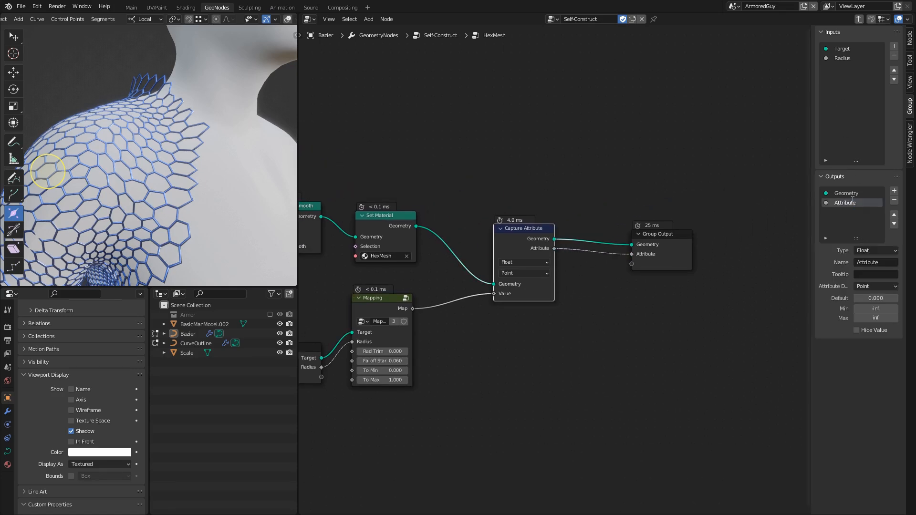
pyautogui.doubleClick(852, 202)
pyautogui.write('Prox')
pyautogui.press('Return')
# Step: Return to Self-Construct, rearrange Join Geometry and Group Output, and connect HexMesh's Prox output to a new Group Output socket
pyautogui.click(661, 241)
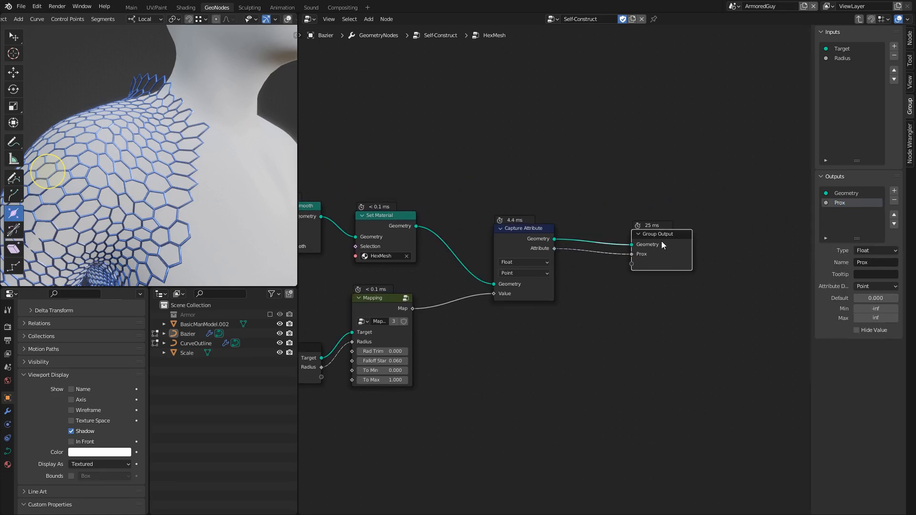
pyautogui.press('Tab')
pyautogui.moveTo(597, 235); pyautogui.dragTo(722, 331)
pyautogui.press('g')
pyautogui.click(610, 255)
pyautogui.moveTo(610, 254); pyautogui.dragTo(624, 279)
pyautogui.moveTo(510, 263); pyautogui.dragTo(514, 318)
pyautogui.moveTo(435, 253); pyautogui.dragTo(594, 299)
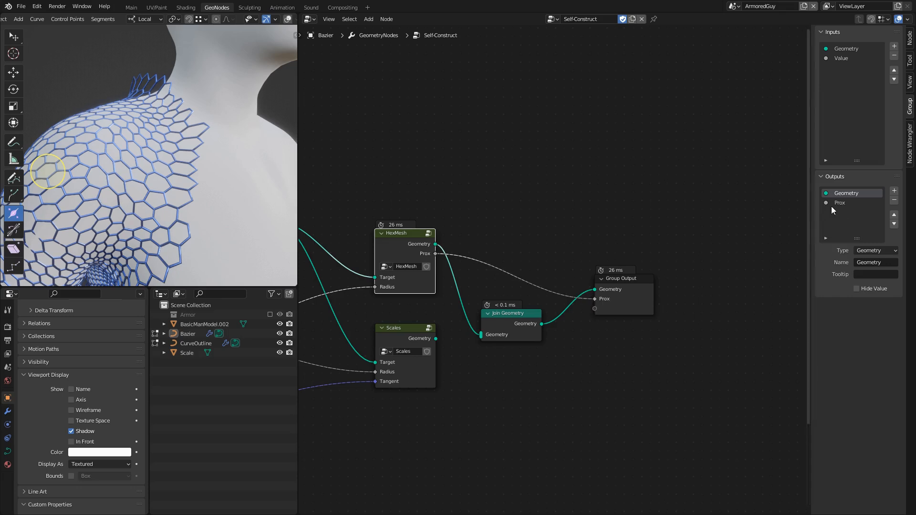
# Step: Rename the Self-Construct group's Prox output to HexMeshProx
pyautogui.doubleClick(839, 202)
pyautogui.write('HexMes')
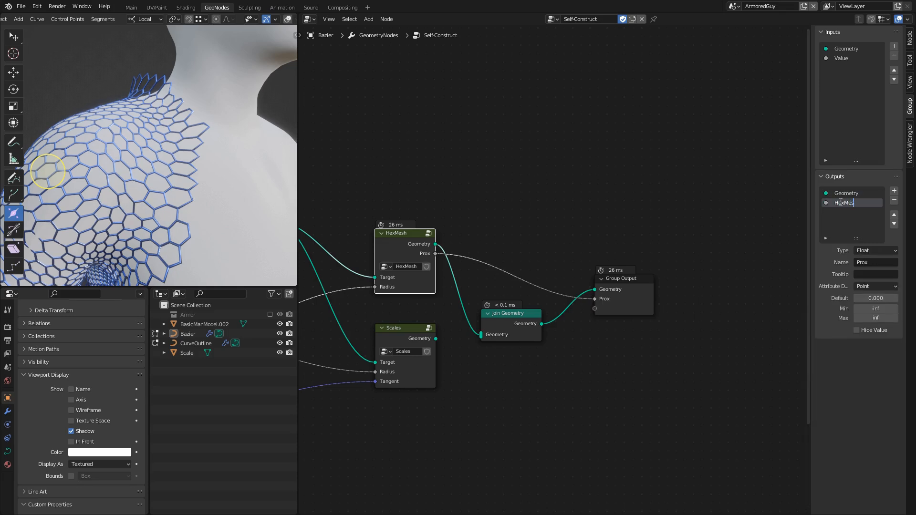
pyautogui.write('hProx')
pyautogui.press('Return')
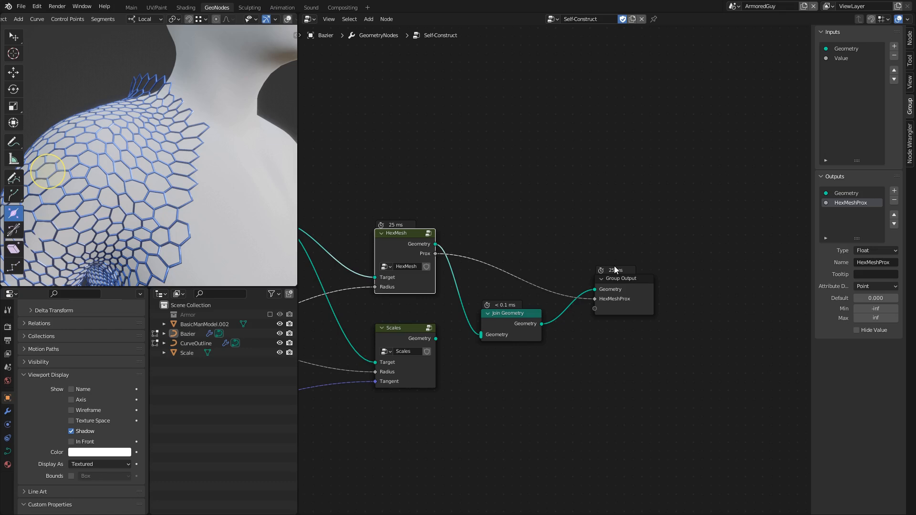
# Step: Switch to the Shading workspace and add an Attribute node beside the Principled BSDF in the HexMesh material
pyautogui.click(185, 8)
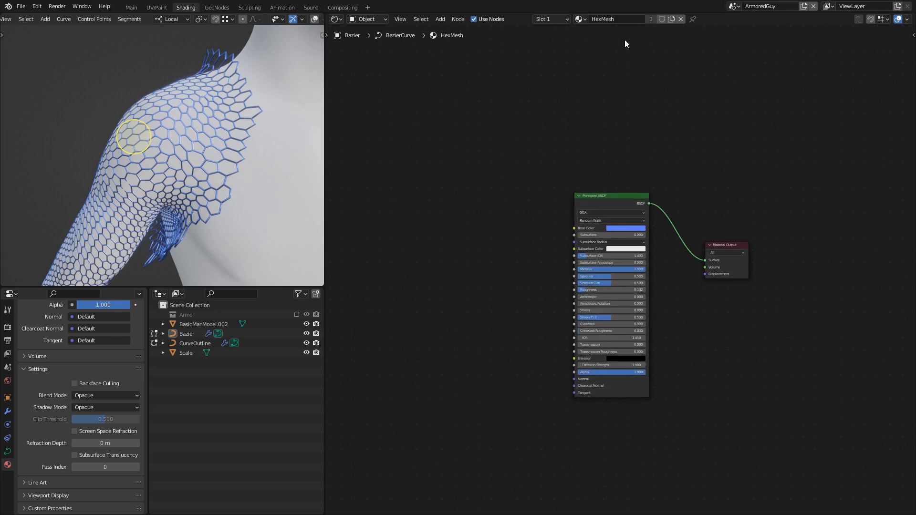
pyautogui.scroll(3, 540, 204)
pyautogui.hotkey('shift', 'a')
pyautogui.write('attri')
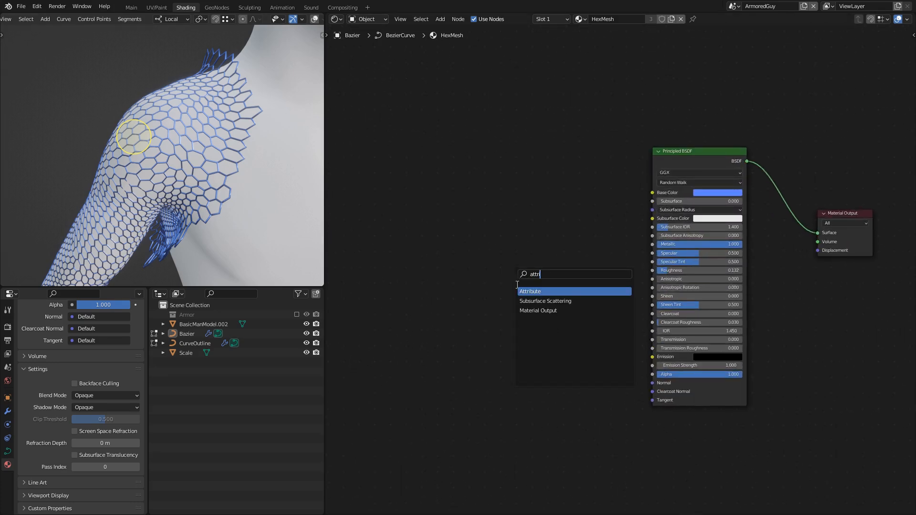
pyautogui.press('Return')
pyautogui.click(499, 348)
pyautogui.scroll(1, 500, 348)
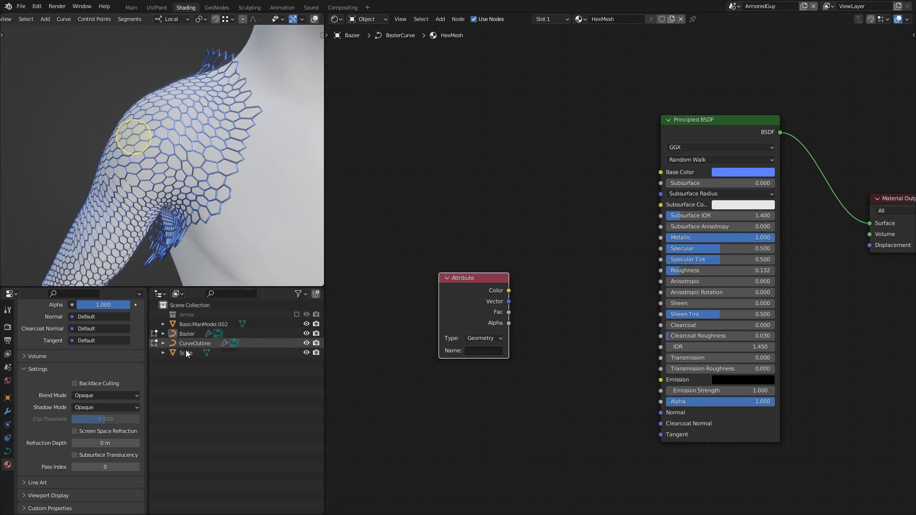
# Step: In the Bezier's Geometry Nodes modifier, set the HexMeshProx output attribute name to HexMeshProx
pyautogui.click(8, 412)
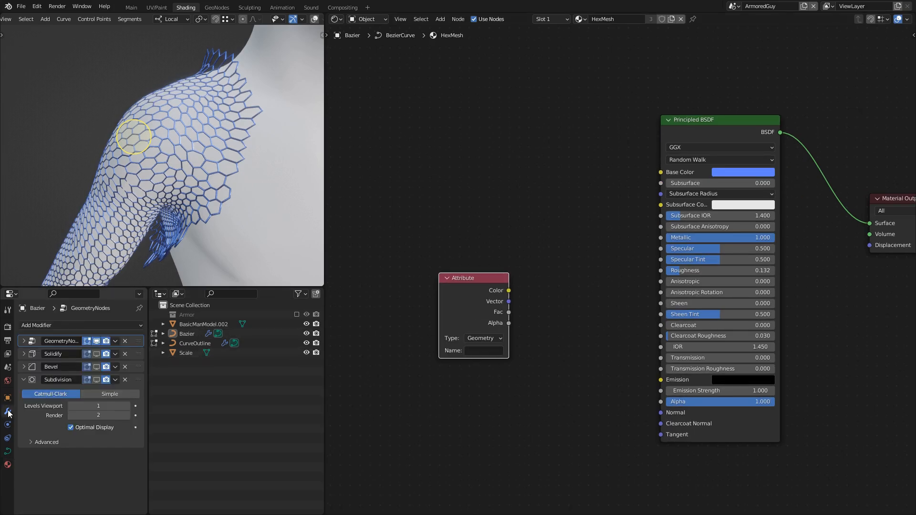
pyautogui.click(24, 380)
pyautogui.click(24, 341)
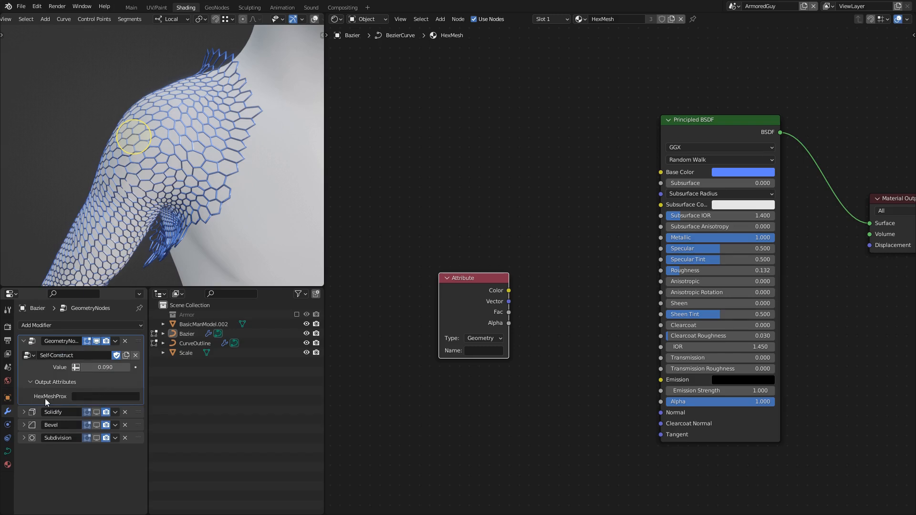
pyautogui.click(95, 397)
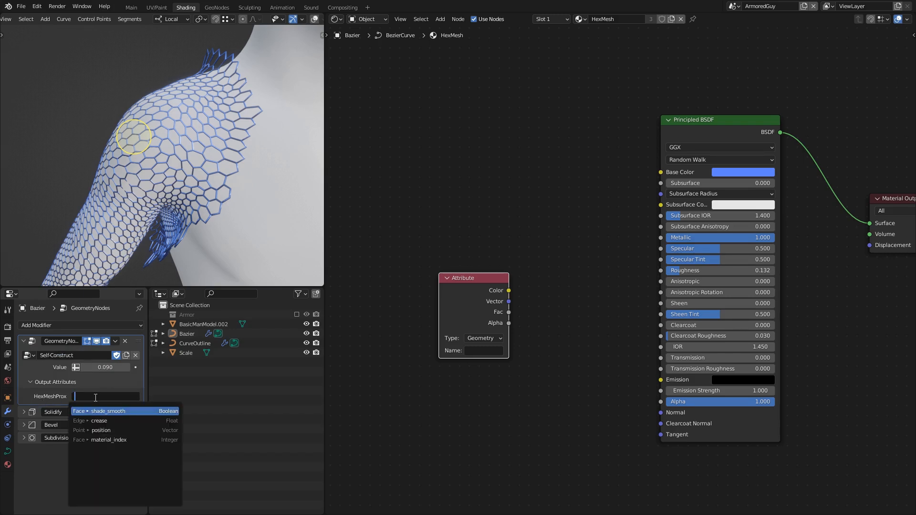
pyautogui.write('HexMeshProx')
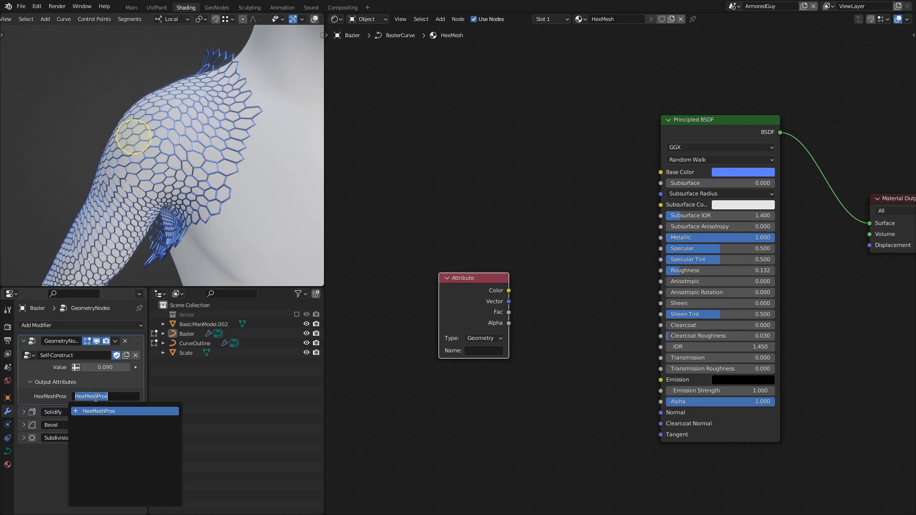
pyautogui.press('Return')
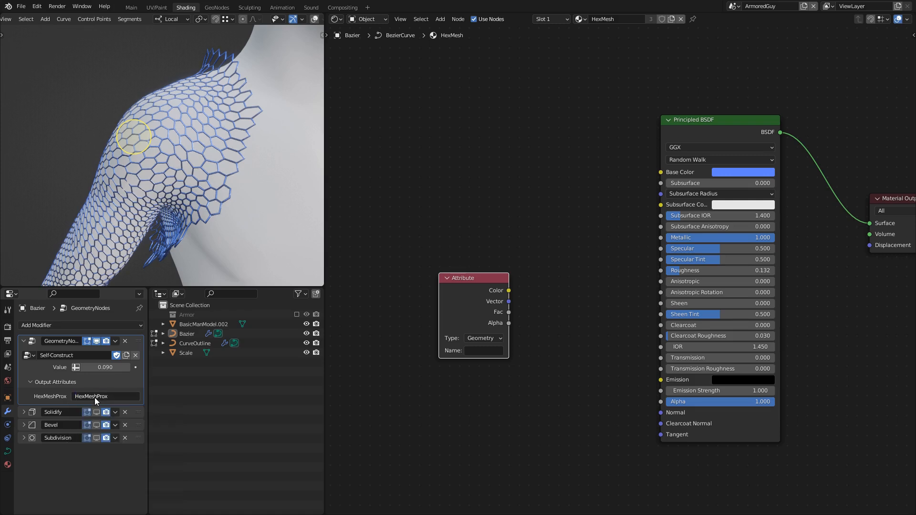
# Step: Set the Attribute node's name to HexMeshProx and reposition the Attribute and Material Output nodes
pyautogui.write('HexMeshProx')
pyautogui.moveTo(497, 281); pyautogui.dragTo(477, 345)
pyautogui.moveTo(538, 360); pyautogui.dragTo(454, 295, button='middle')
pyautogui.moveTo(811, 134); pyautogui.dragTo(808, 152)
# Step: Preview the Attribute's Fac directly on Material Output's Surface input, and cut that link again
pyautogui.moveTo(404, 313); pyautogui.dragTo(785, 178)
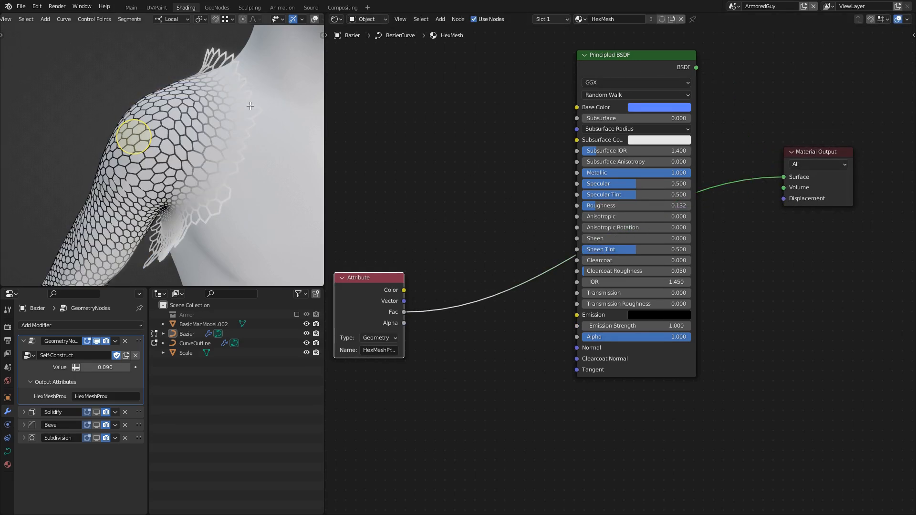
pyautogui.keyDown('shift'); pyautogui.moveTo(251, 106); pyautogui.dragTo(225, 113, button='middle'); pyautogui.keyUp('shift')
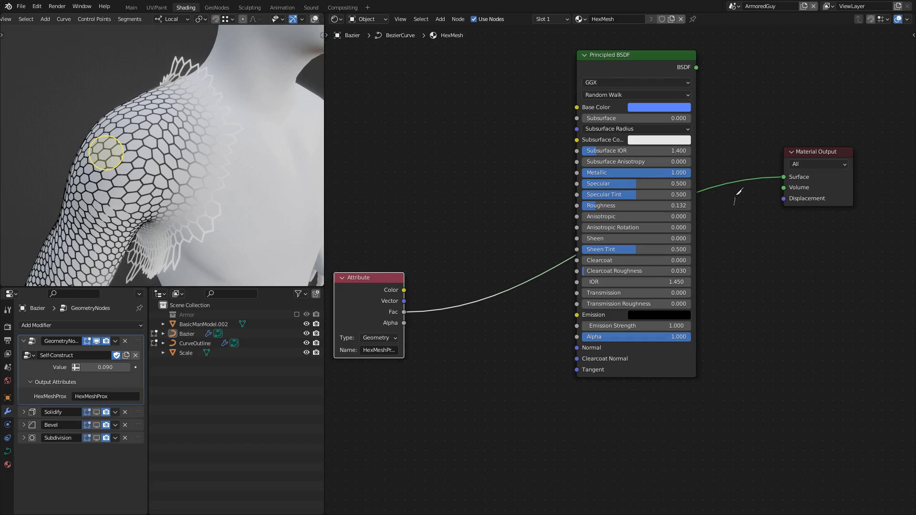
pyautogui.keyDown('ctrl'); pyautogui.moveTo(735, 204); pyautogui.dragTo(729, 165, button='right'); pyautogui.keyUp('ctrl')
# Step: Connect the Attribute's Fac to the Principled BSDF's Alpha and reconnect BSDF to Material Output's Surface
pyautogui.moveTo(561, 315); pyautogui.dragTo(577, 336)
pyautogui.moveTo(697, 68); pyautogui.dragTo(784, 177)
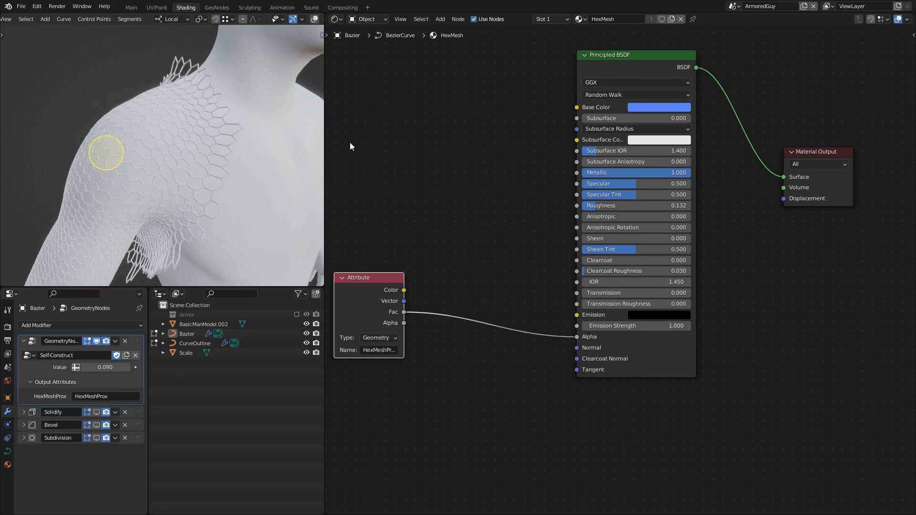
pyautogui.moveTo(241, 154)
pyautogui.mouseDown(button='middle')
pyautogui.moveTo(206, 162)
pyautogui.moveTo(206, 150)
pyautogui.mouseUp(button='middle')
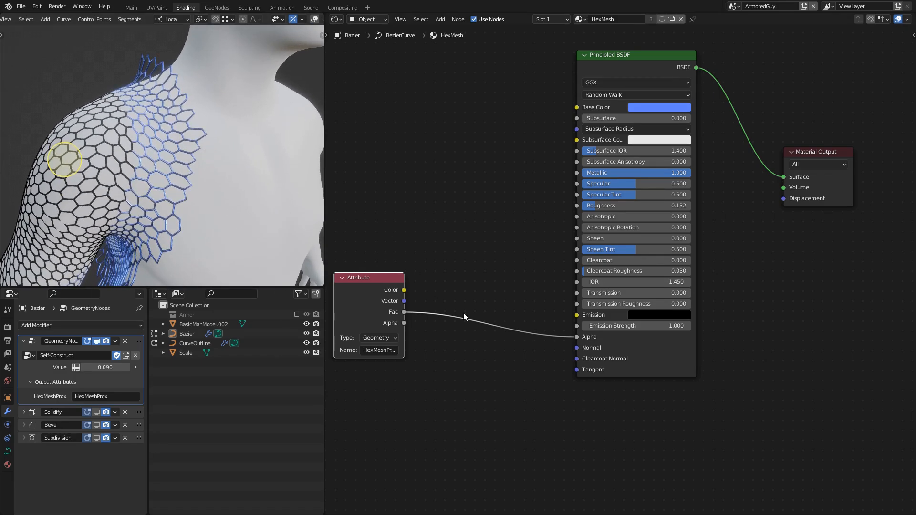
pyautogui.click(456, 292)
# Step: Set the HexMesh material's blend mode to Alpha Hashed and save the file
pyautogui.click(7, 327)
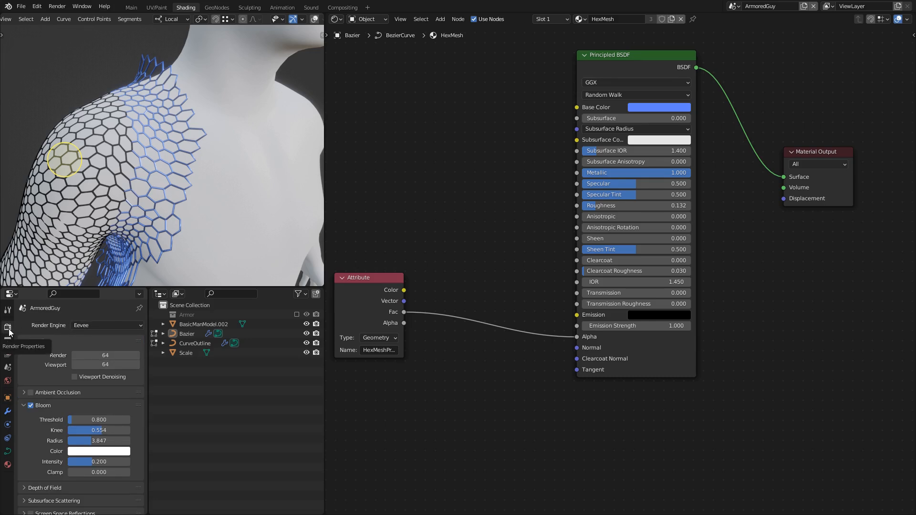
pyautogui.click(7, 464)
pyautogui.scroll(-10, 51, 442)
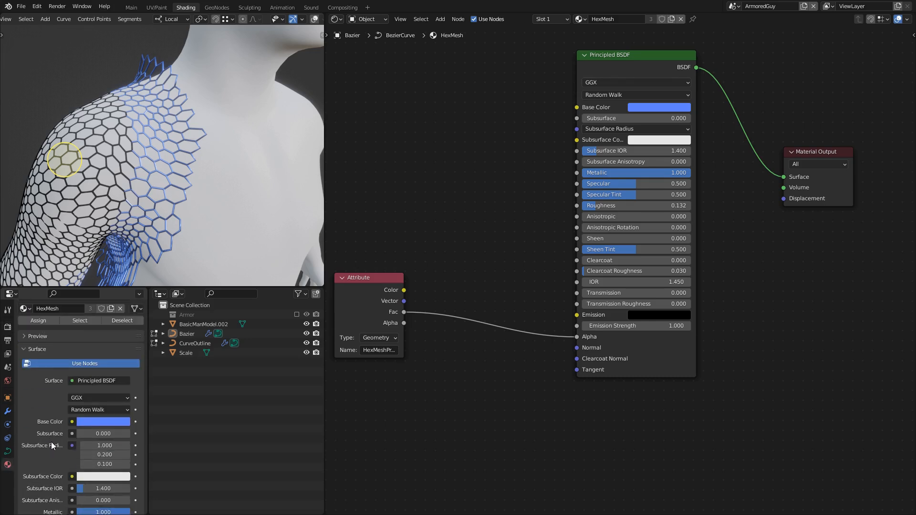
pyautogui.scroll(-5, 64, 418)
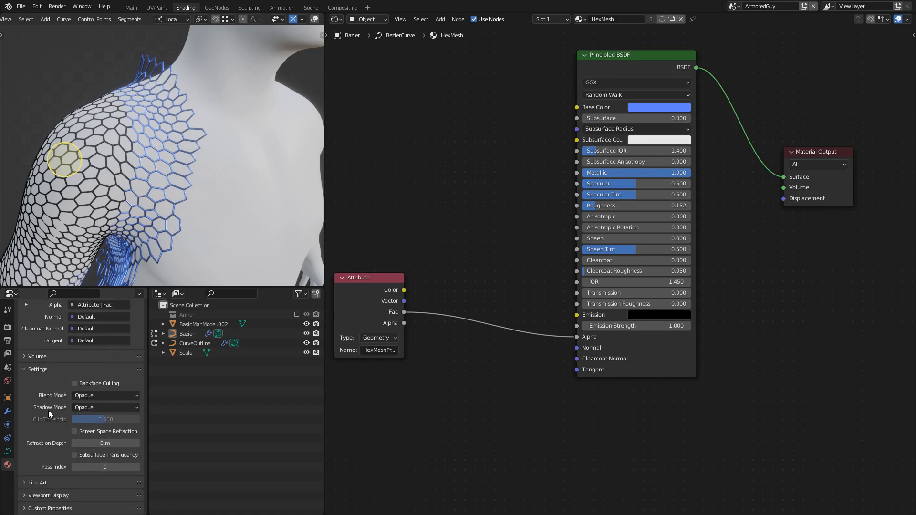
pyautogui.click(90, 397)
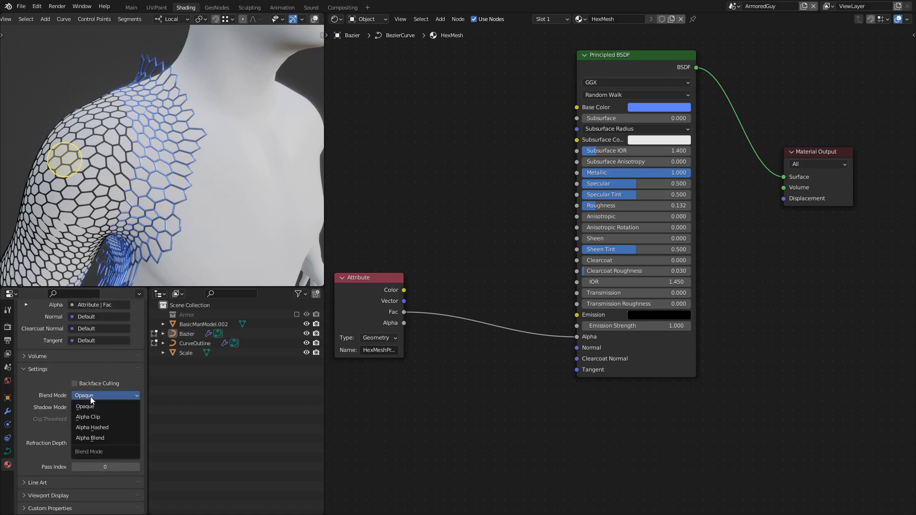
pyautogui.click(106, 430)
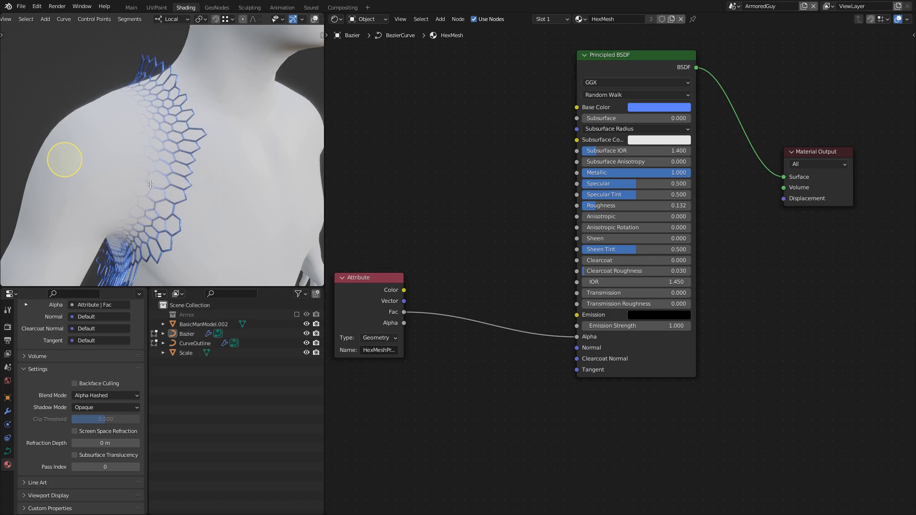
pyautogui.moveTo(391, 237); pyautogui.dragTo(415, 253, button='middle')
pyautogui.hotkey('ctrl', 's')
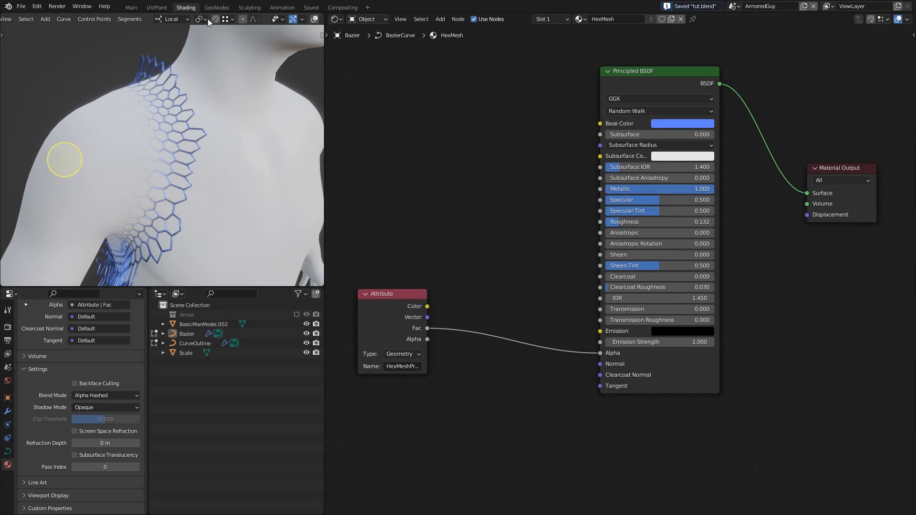
# Step: In the HexMesh geometry node group, set the Mapping node feeding Capture Attribute to To Min 1, To Max 0 and Falloff Start 0.010
pyautogui.click(230, 8)
pyautogui.scroll(4, 528, 282)
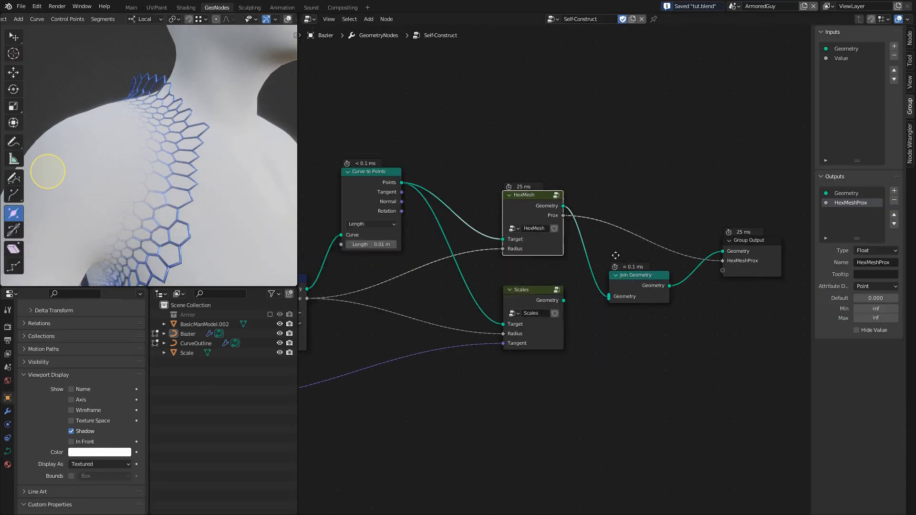
pyautogui.press('Tab')
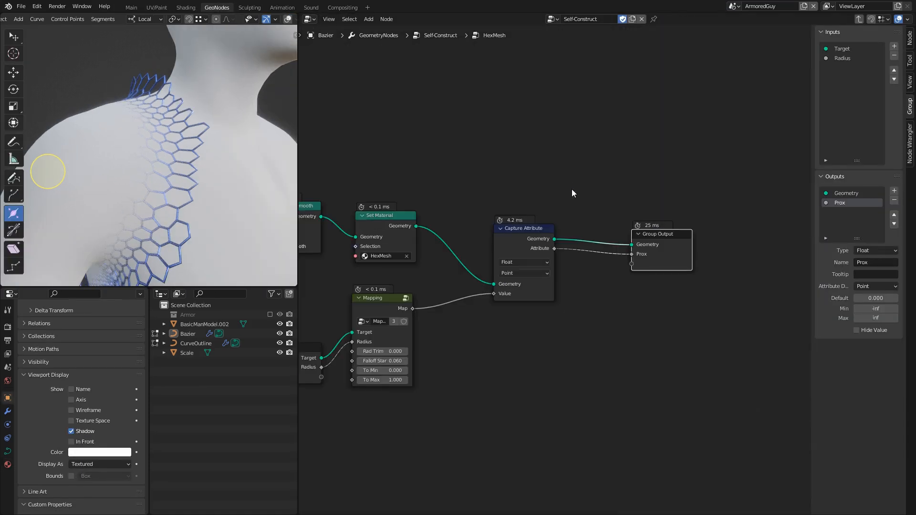
pyautogui.moveTo(445, 325); pyautogui.dragTo(567, 320, button='middle')
pyautogui.scroll(4, 549, 348)
pyautogui.click(505, 370)
pyautogui.write('1')
pyautogui.press('Return')
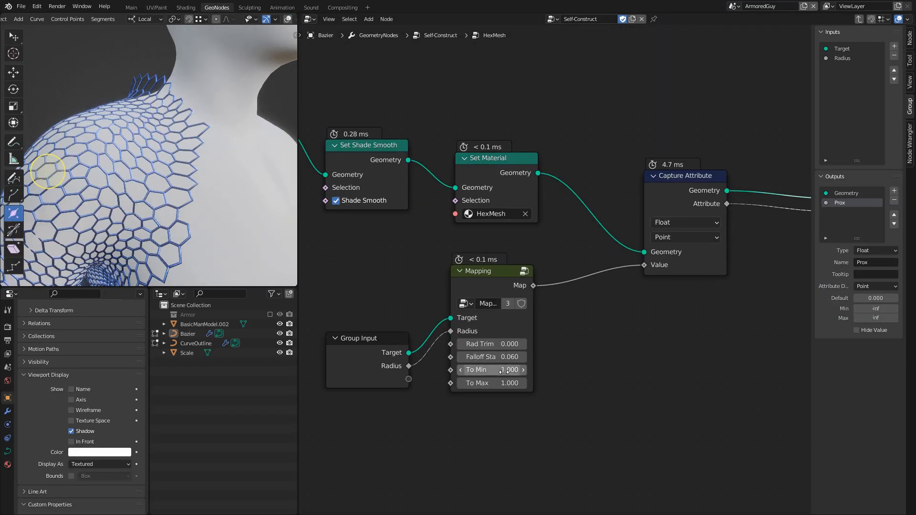
pyautogui.click(505, 384)
pyautogui.write('0')
pyautogui.press('Return')
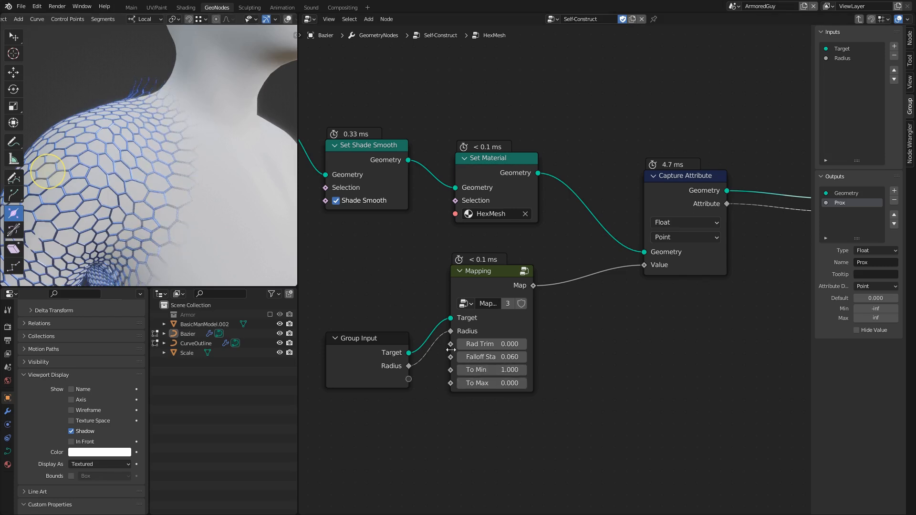
pyautogui.moveTo(499, 356); pyautogui.dragTo(475, 356)
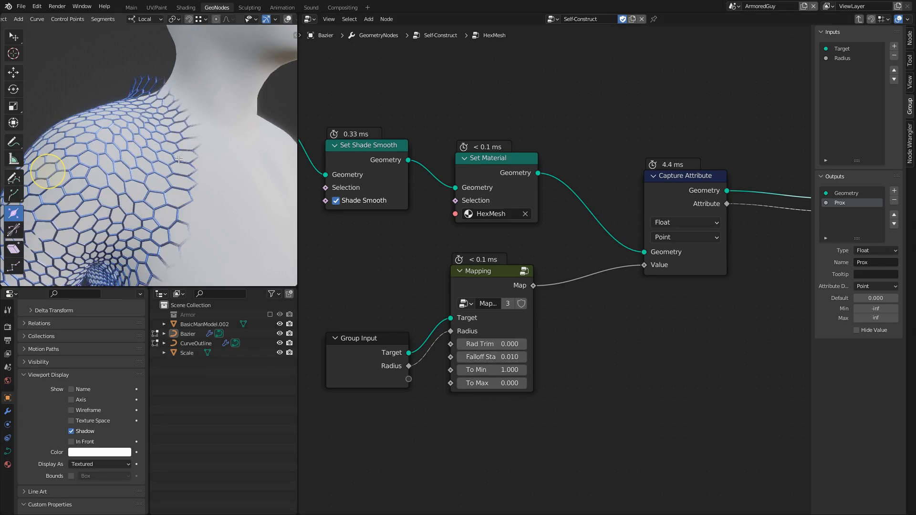
# Step: Try shrinking the curve point's radius in the viewport to test the edge fade, and save the file
pyautogui.moveTo(179, 159); pyautogui.dragTo(64, 185, button='middle')
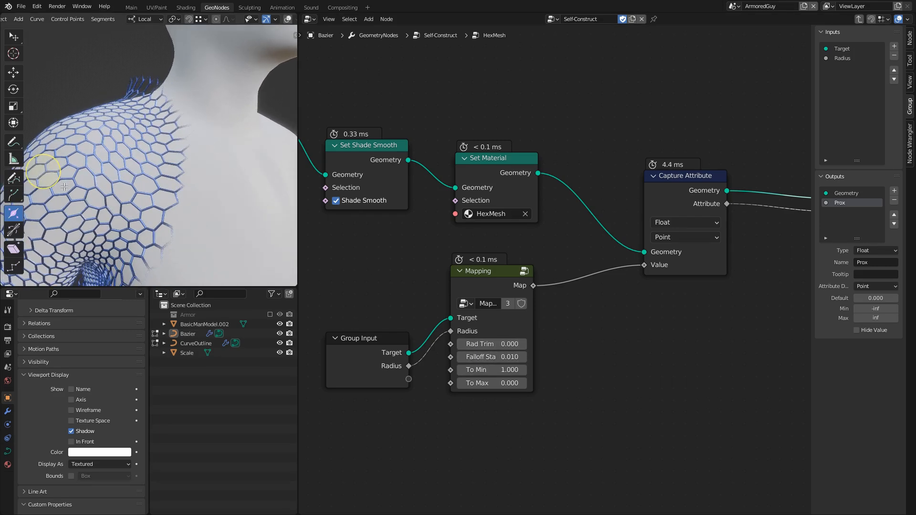
pyautogui.hotkey('alt', 's')
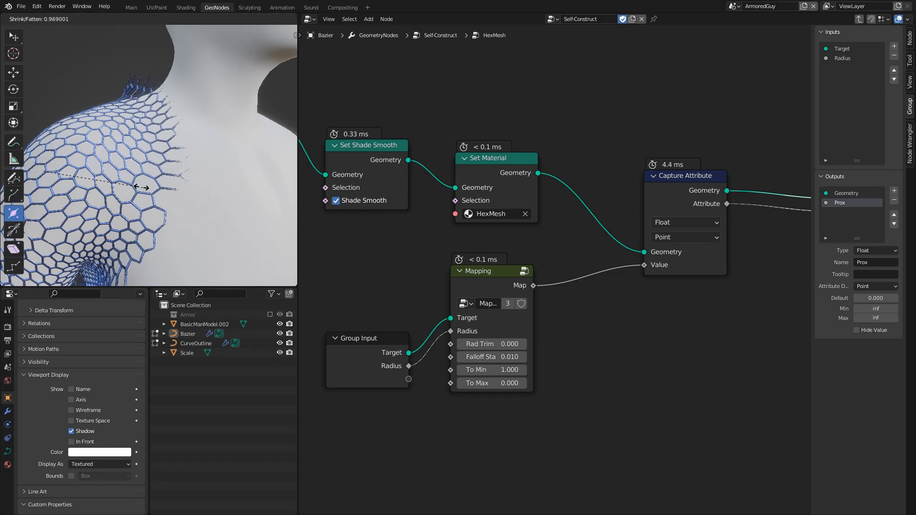
pyautogui.click(43, 170)
pyautogui.hotkey('ctrl', 's')
pyautogui.moveTo(571, 247); pyautogui.dragTo(402, 267, button='middle')
# Step: Return to the Shading workspace and spread the Attribute and Material Output nodes farther from the Principled BSDF
pyautogui.click(186, 8)
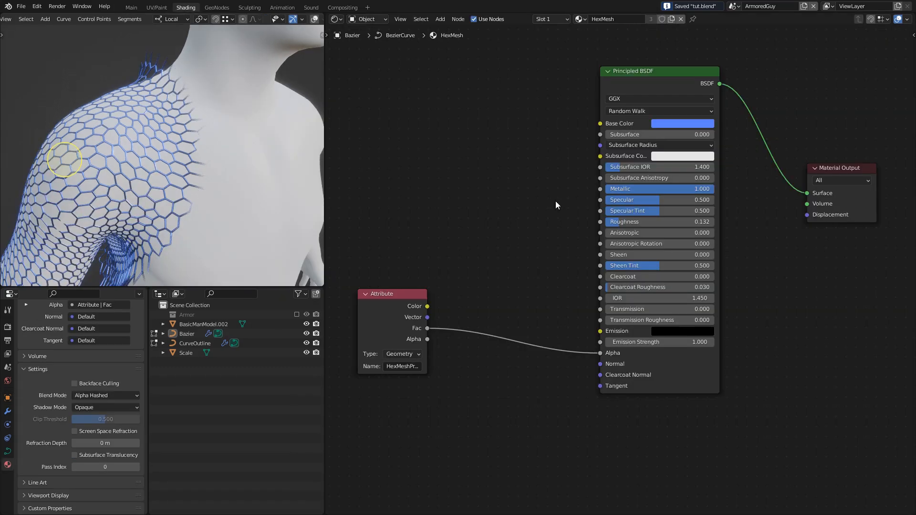
pyautogui.moveTo(437, 273); pyautogui.dragTo(363, 395)
pyautogui.moveTo(587, 349); pyautogui.dragTo(493, 313, button='middle')
pyautogui.moveTo(808, 141); pyautogui.dragTo(847, 222)
pyautogui.scroll(-3, 696, 196)
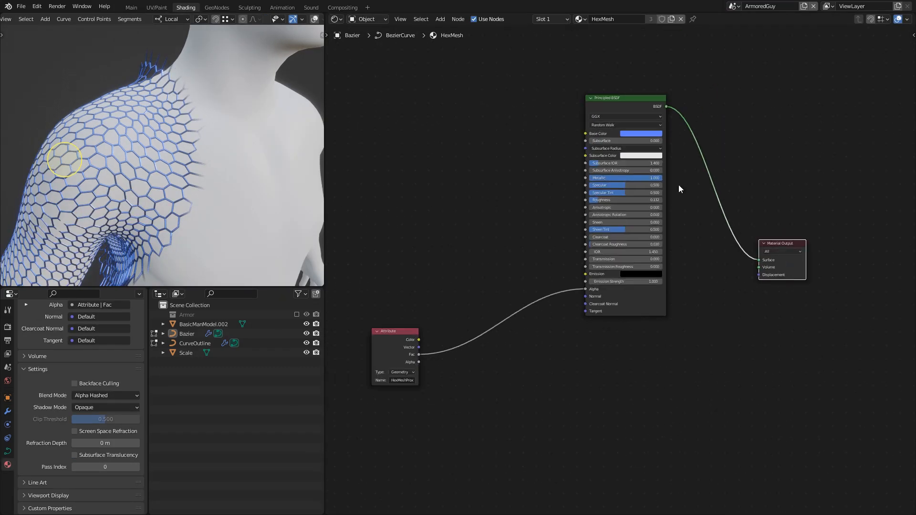
pyautogui.moveTo(467, 319); pyautogui.dragTo(442, 315)
pyautogui.scroll(3, 583, 298)
pyautogui.moveTo(577, 268); pyautogui.dragTo(496, 291, button='middle')
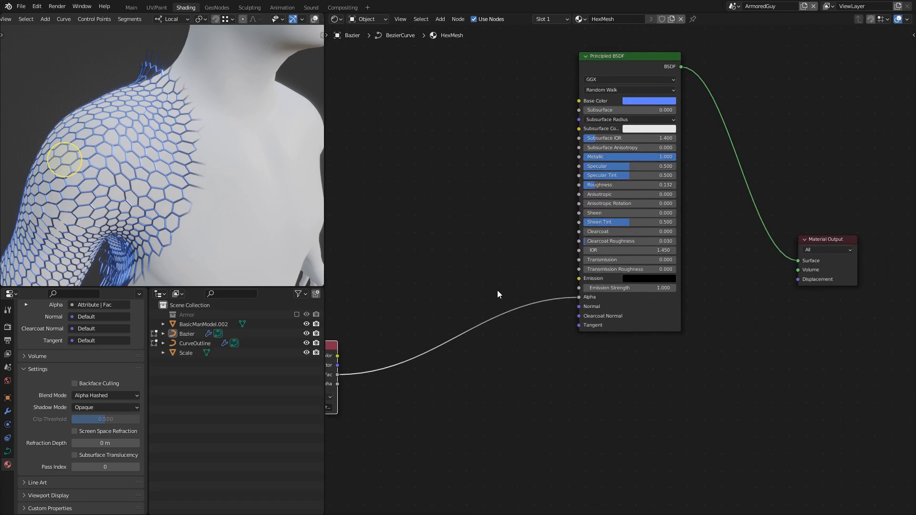
pyautogui.scroll(1, 494, 292)
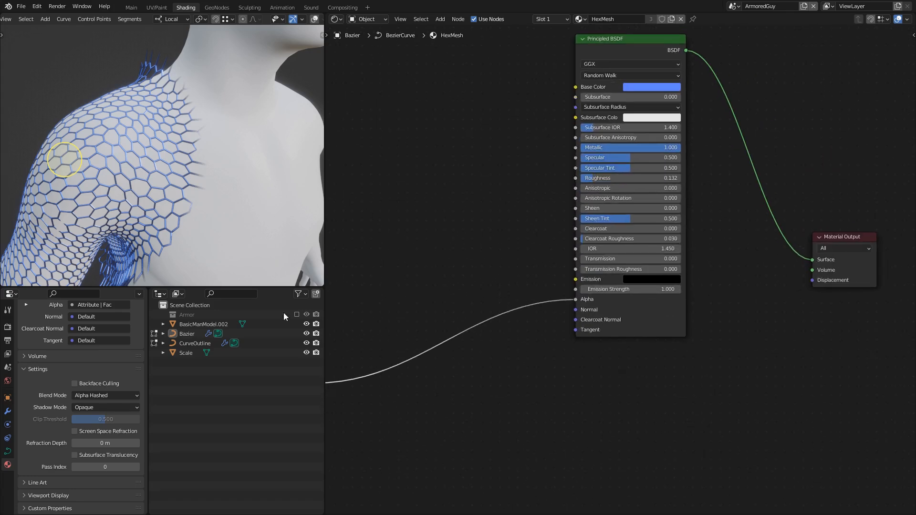
# Step: Show the Bloom render settings and reposition the Principled BSDF and Attribute nodes in the HexMesh material
pyautogui.click(7, 328)
pyautogui.scroll(5, 31, 426)
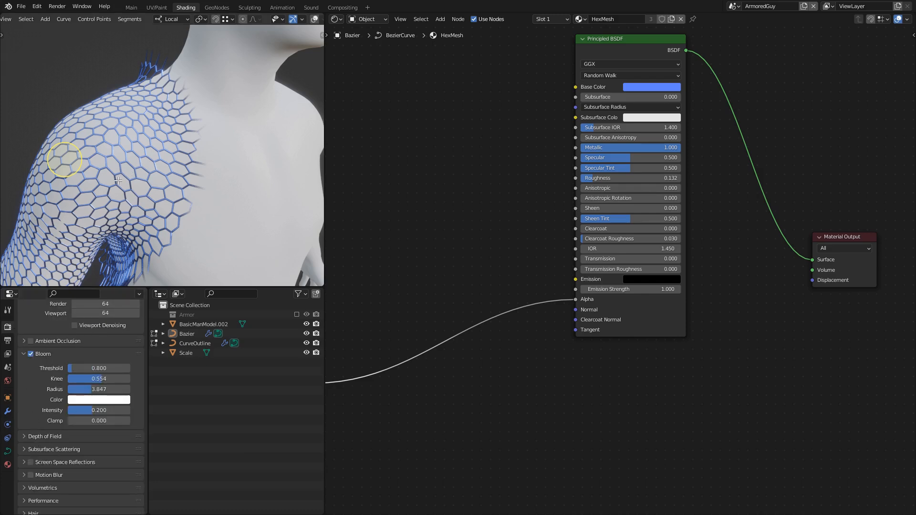
pyautogui.scroll(-2, 499, 208)
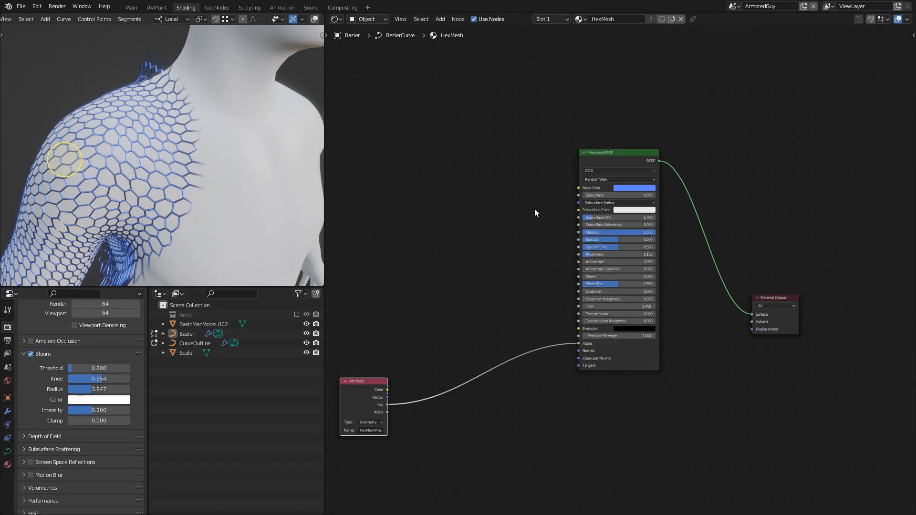
pyautogui.moveTo(611, 158); pyautogui.dragTo(584, 135)
pyautogui.moveTo(476, 329); pyautogui.dragTo(557, 288, button='middle')
pyautogui.moveTo(445, 340); pyautogui.dragTo(409, 299)
pyautogui.moveTo(555, 279); pyautogui.dragTo(535, 288, button='middle')
pyautogui.scroll(1, 536, 288)
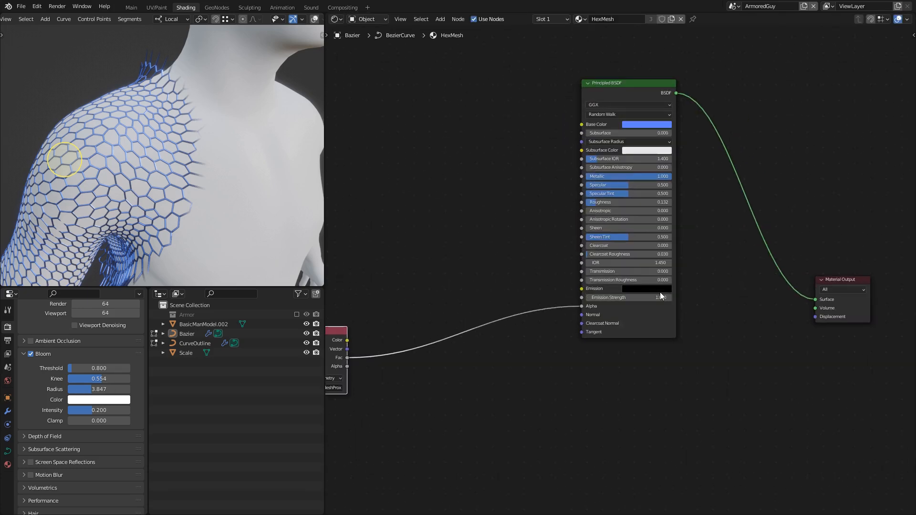
# Step: Set the Principled BSDF's emission color to a bright pale blue
pyautogui.click(660, 290)
pyautogui.moveTo(690, 225); pyautogui.dragTo(690, 177)
pyautogui.moveTo(655, 205); pyautogui.dragTo(661, 201)
# Step: Set the Principled BSDF's Emission Strength to 0 and connect the Attribute's Fac output to that input
pyautogui.click(644, 298)
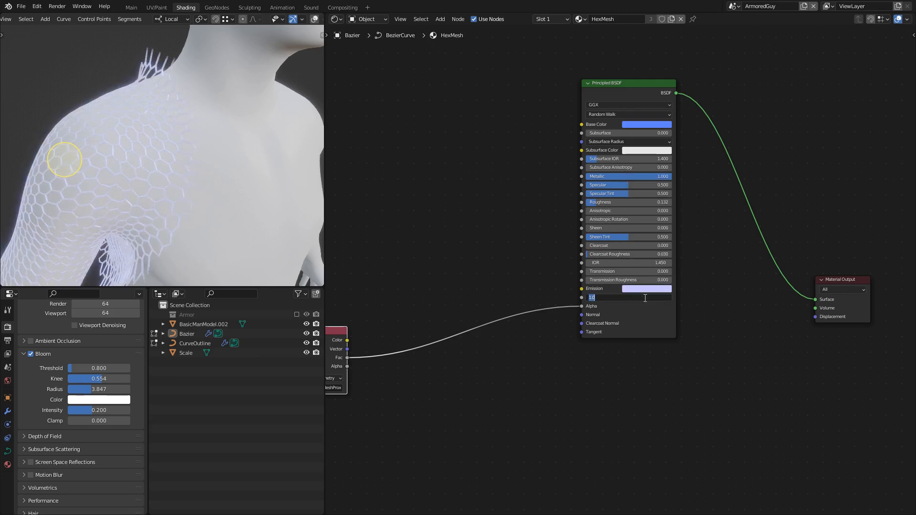
pyautogui.write('0')
pyautogui.press('Return')
pyautogui.moveTo(418, 316); pyautogui.dragTo(483, 296, button='middle')
pyautogui.moveTo(397, 314); pyautogui.dragTo(649, 278)
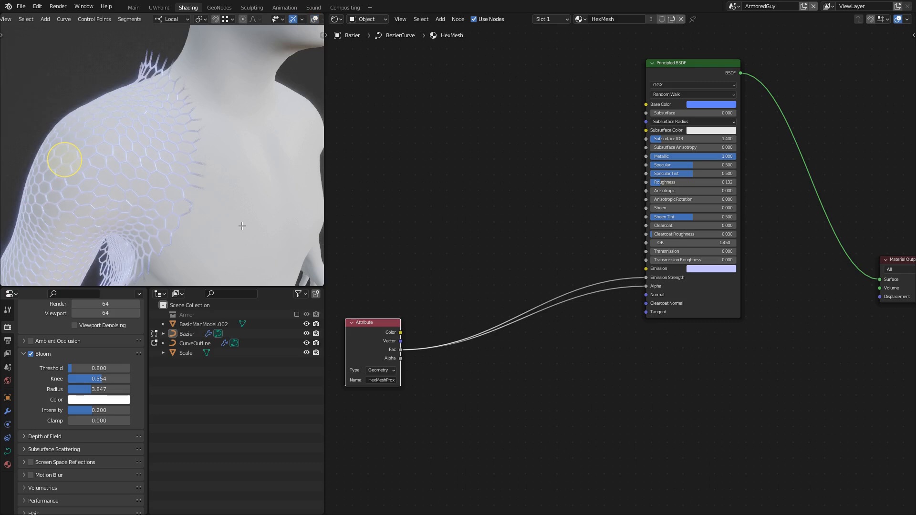
# Step: Shift the Attribute node and insert a Math node on the link from Fac to Emission Strength
pyautogui.moveTo(401, 350); pyautogui.dragTo(417, 350)
pyautogui.moveTo(367, 326); pyautogui.dragTo(387, 325)
pyautogui.click(472, 288)
pyautogui.hotkey('shift', 'a')
pyautogui.write('smat')
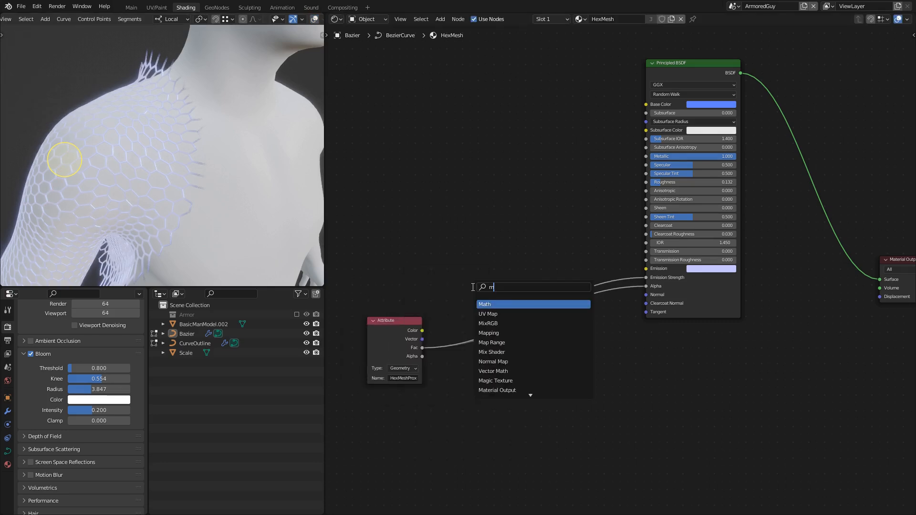
pyautogui.press('Return')
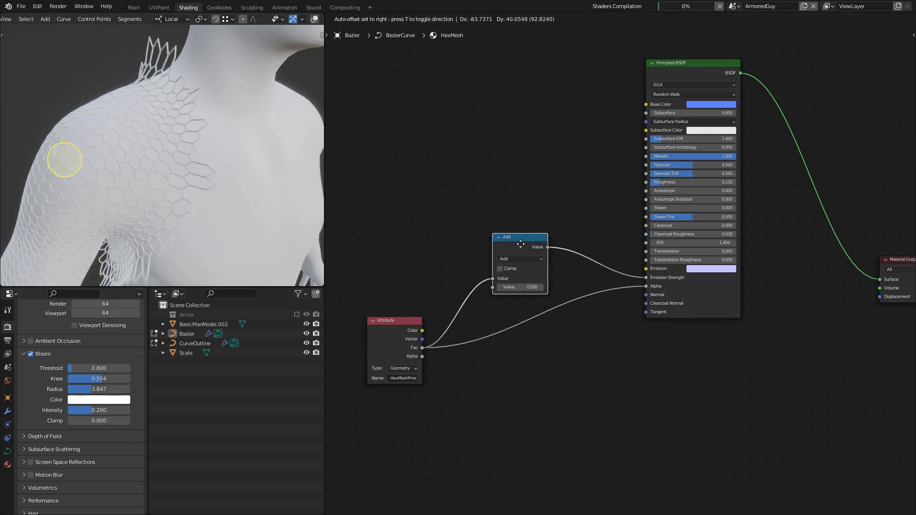
pyautogui.click(510, 278)
# Step: Change the new Math node's operation to Subtract
pyautogui.scroll(1, 503, 278)
pyautogui.moveTo(502, 278); pyautogui.dragTo(562, 263, button='middle')
pyautogui.click(580, 264)
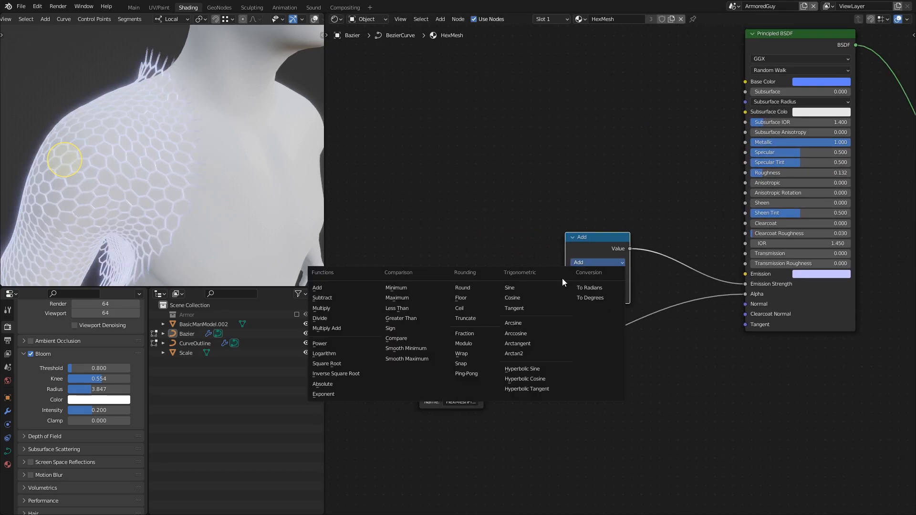
pyautogui.click(344, 298)
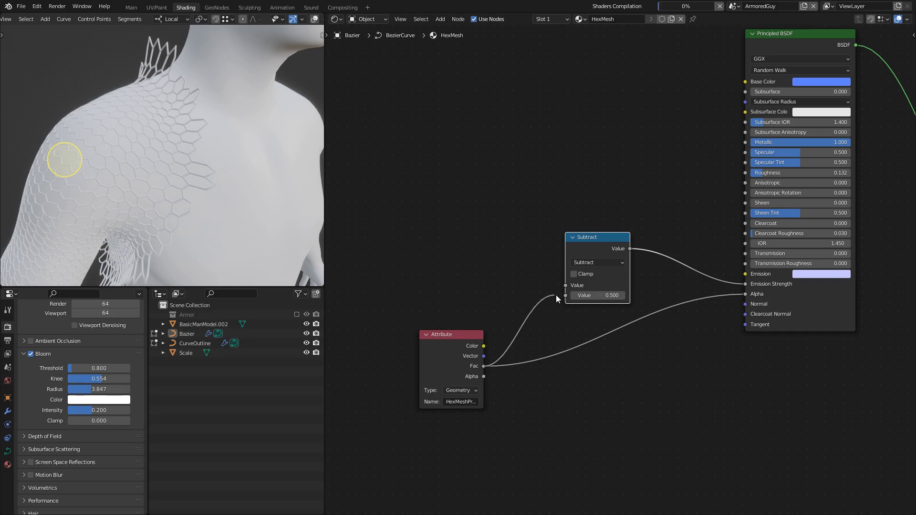
# Step: Set the Subtract node's first value to 1 and move the Attribute and Subtract nodes further away from the Principled BSDF
pyautogui.click(591, 286)
pyautogui.write('1')
pyautogui.press('Return')
pyautogui.moveTo(463, 337); pyautogui.dragTo(377, 348)
pyautogui.moveTo(587, 237); pyautogui.dragTo(474, 234)
# Step: Duplicate the Subtract node onto the Emission Strength link, switch the copy to Multiply and set its value to 6.6
pyautogui.hotkey('shift', 'd')
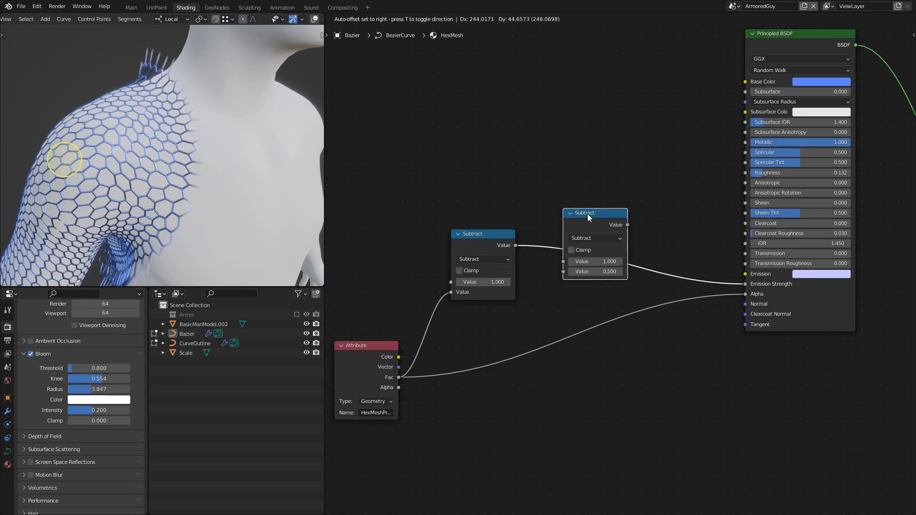
pyautogui.click(589, 214)
pyautogui.click(601, 240)
pyautogui.click(336, 286)
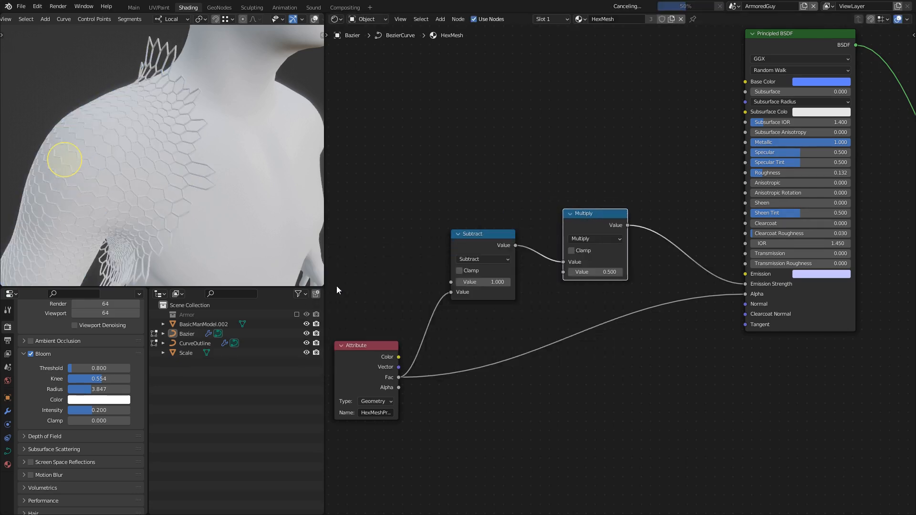
pyautogui.moveTo(595, 273); pyautogui.dragTo(638, 273)
# Step: Scale the curve's radius with Shrink/Fatten to test the glow along the hex mesh edge
pyautogui.moveTo(233, 207); pyautogui.dragTo(237, 201, button='middle')
pyautogui.moveTo(238, 201); pyautogui.dragTo(236, 201)
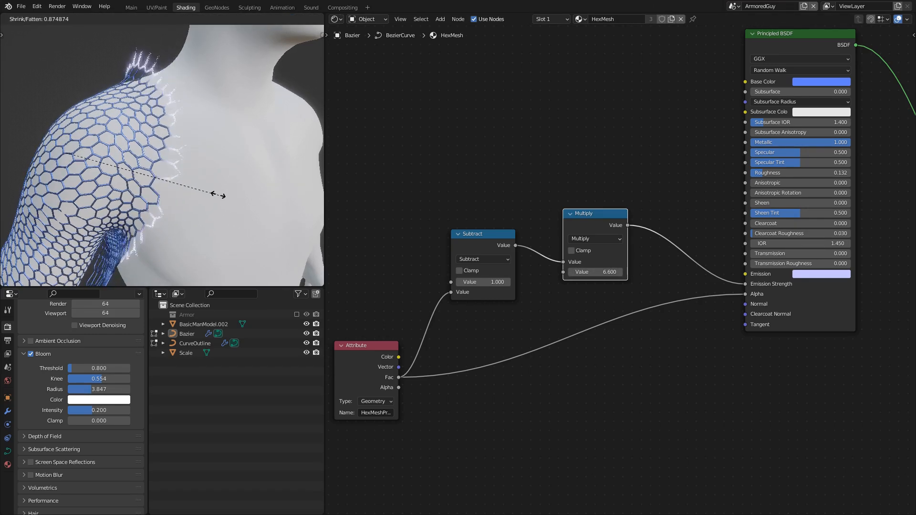
pyautogui.click(209, 196)
pyautogui.hotkey('alt', 's')
pyautogui.click(212, 198)
# Step: Raise the Multiply value to 69.2 and move the Attribute node further from the Subtract node
pyautogui.moveTo(595, 272); pyautogui.dragTo(705, 273)
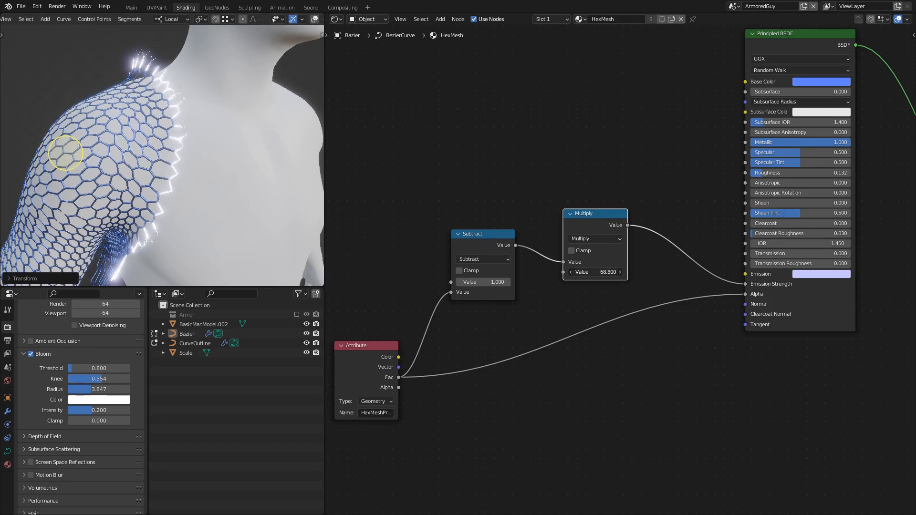
pyautogui.moveTo(389, 227); pyautogui.dragTo(466, 224, button='middle')
pyautogui.moveTo(416, 244); pyautogui.dragTo(475, 361)
pyautogui.press('g')
pyautogui.click(441, 365)
pyautogui.click(442, 262)
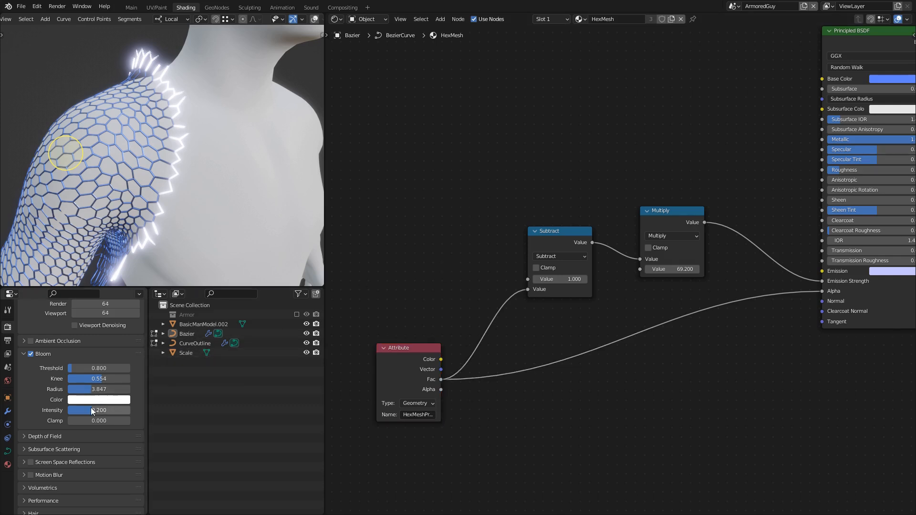
# Step: Set the Bloom intensity to 0.5 and the Multiply node's value to 15.5
pyautogui.moveTo(93, 410); pyautogui.dragTo(130, 410)
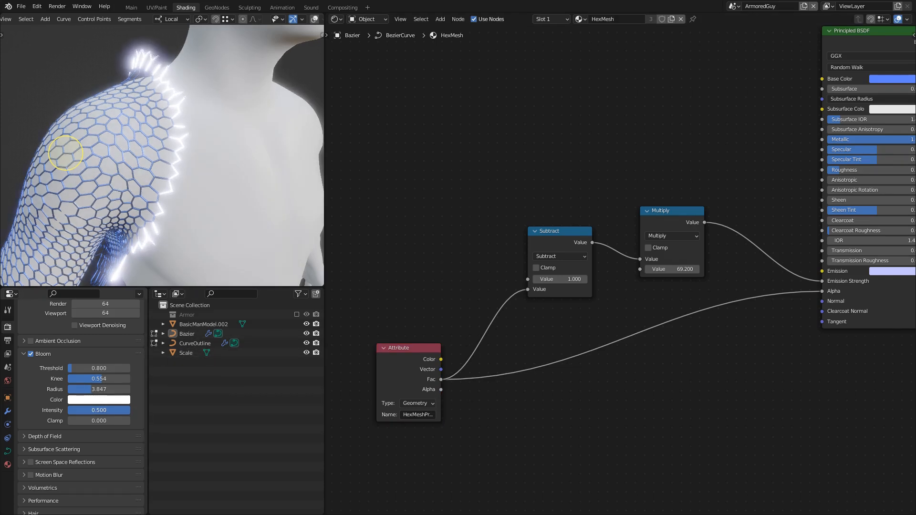
pyautogui.click(677, 269)
pyautogui.write('10')
pyautogui.press('Return')
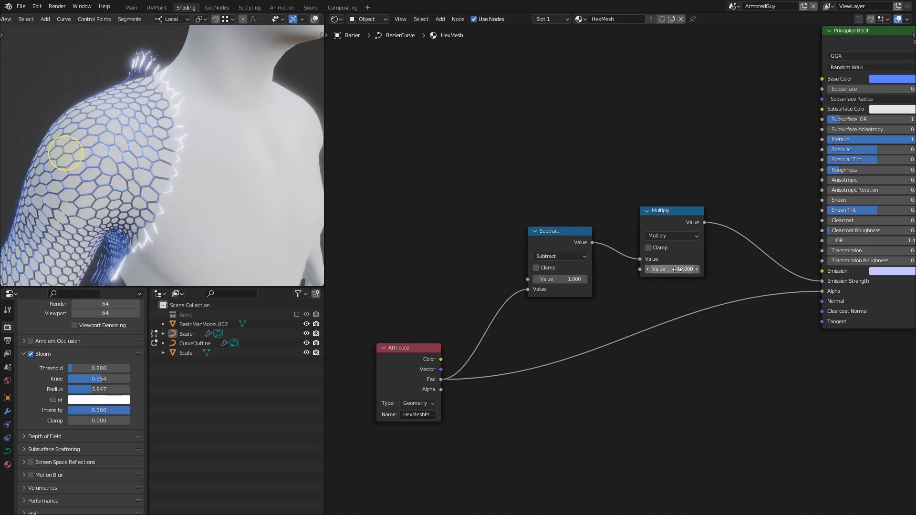
pyautogui.moveTo(678, 270); pyautogui.dragTo(704, 270)
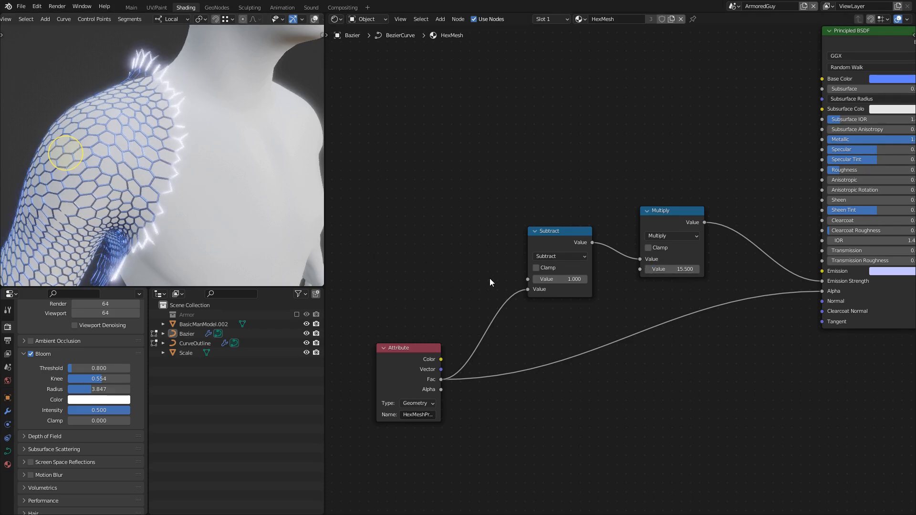
# Step: Make room after Subtract, insert a duplicated math node between Subtract and Multiply, and set it to Power with exponent 2
pyautogui.moveTo(375, 216); pyautogui.dragTo(584, 479)
pyautogui.press('g')
pyautogui.click(466, 497)
pyautogui.moveTo(613, 224); pyautogui.dragTo(653, 215)
pyautogui.hotkey('shift', 'd')
pyautogui.click(553, 229)
pyautogui.click(549, 250)
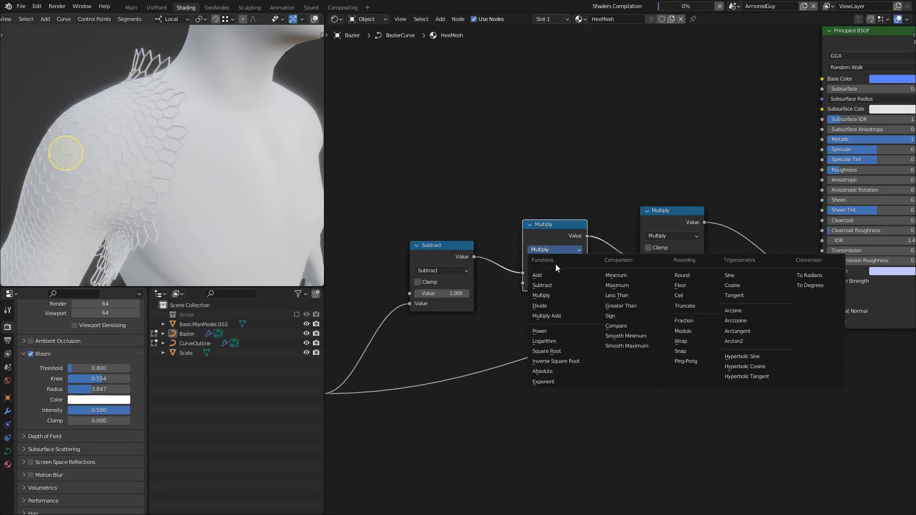
pyautogui.click(557, 332)
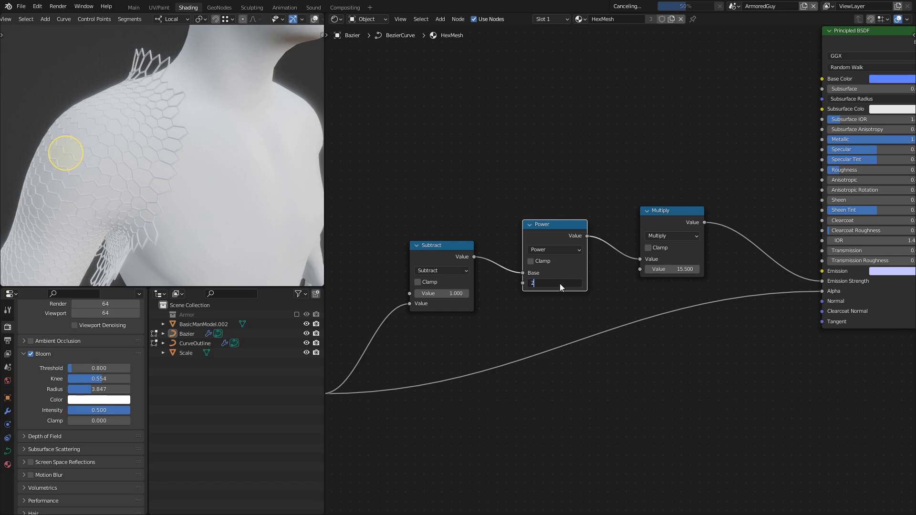
# Step: Test the glow falloff by changing the curve's radius with Shrink/Fatten, and save the file
pyautogui.hotkey('alt', 's')
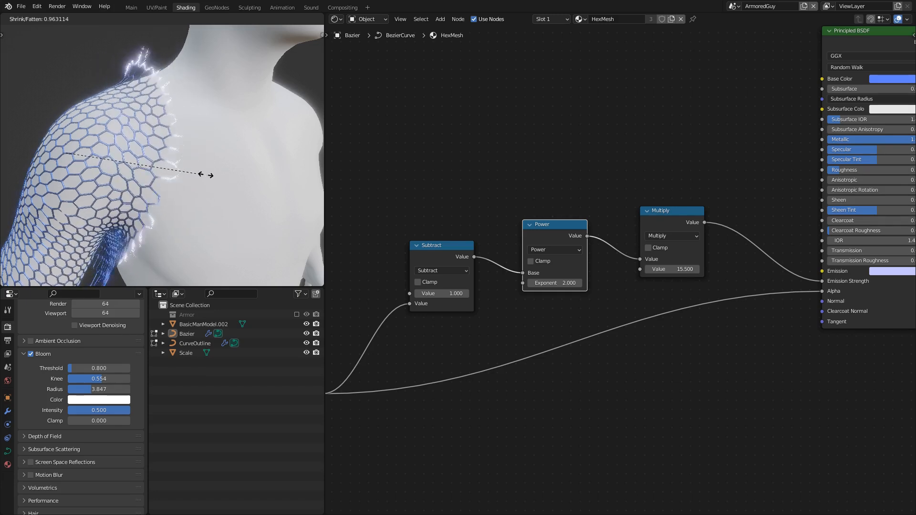
pyautogui.click(203, 175)
pyautogui.hotkey('ctrl', 's')
pyautogui.moveTo(203, 176); pyautogui.dragTo(198, 164, button='middle')
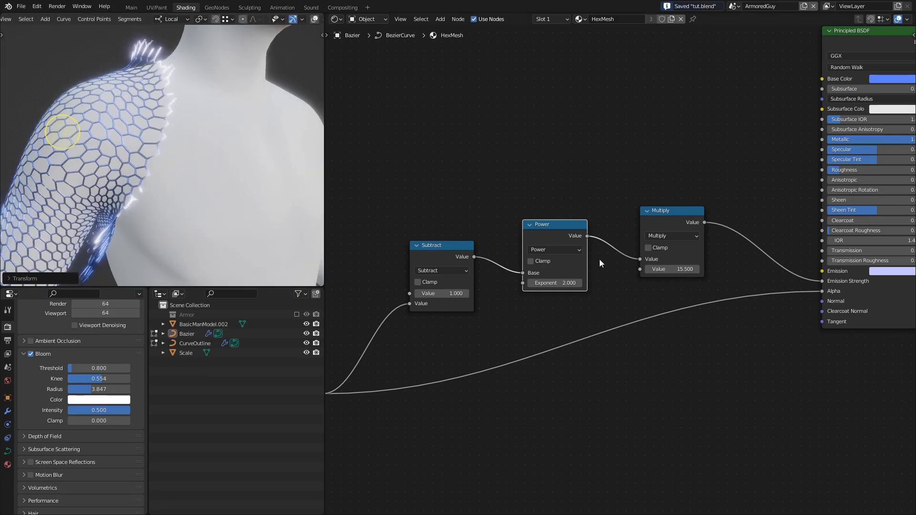
# Step: Set the Bloom intensity to 0.2 and raise the Multiply node's value to 71.7
pyautogui.moveTo(673, 268); pyautogui.dragTo(689, 268)
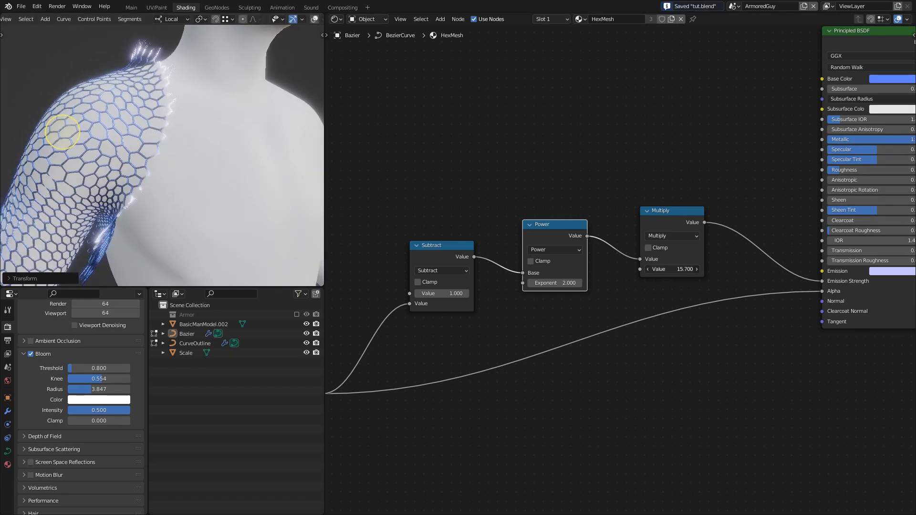
pyautogui.click(87, 411)
pyautogui.write('0.2')
pyautogui.press('Return')
pyautogui.moveTo(234, 175); pyautogui.dragTo(230, 170, button='middle')
pyautogui.moveTo(668, 266); pyautogui.dragTo(688, 266)
# Step: Set the Power node's exponent to 4, test the glow by changing the curve's radius, and save the file
pyautogui.click(563, 283)
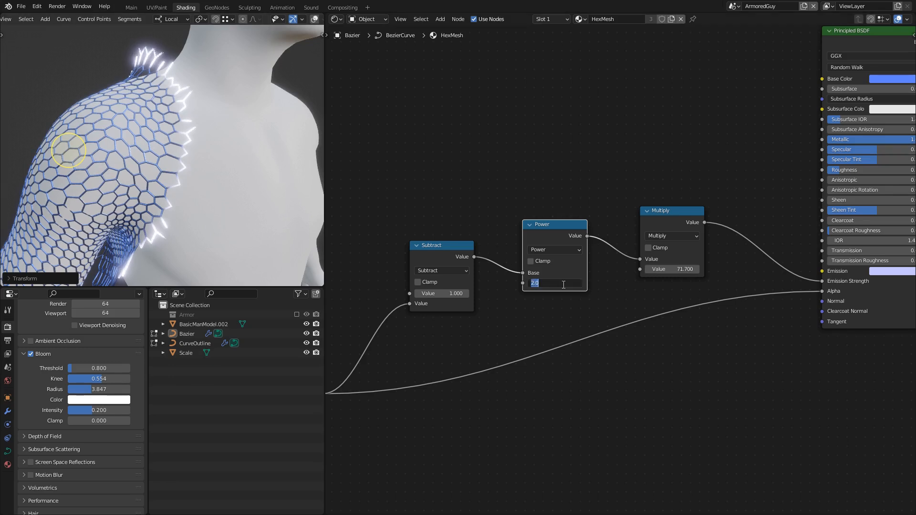
pyautogui.write('4')
pyautogui.press('Return')
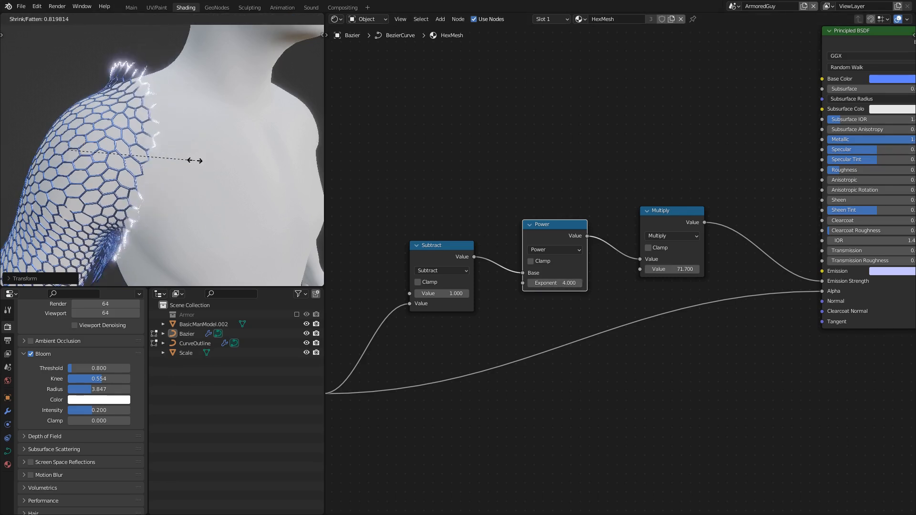
pyautogui.hotkey('ctrl', 's')
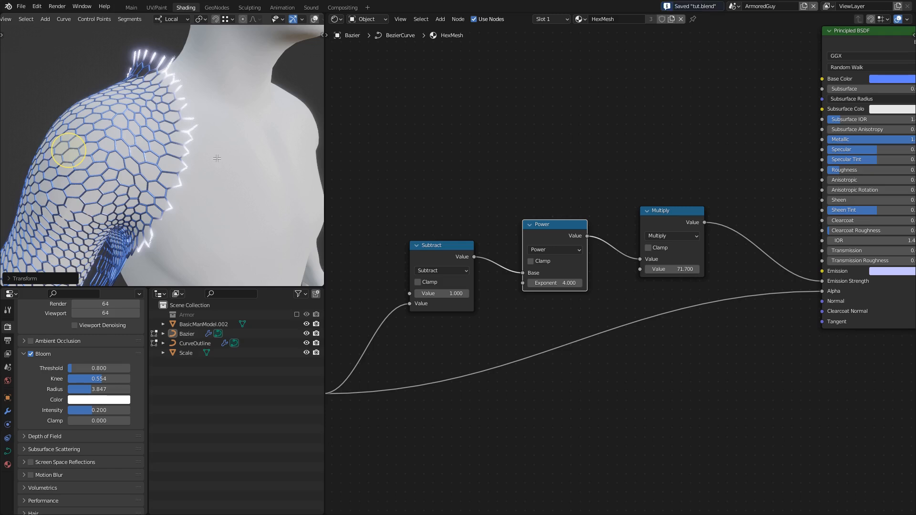
# Step: Switch to the GeoNodes workspace, leave curve edit mode and select the Bezier object to show its Self-Construct node tree
pyautogui.scroll(-2, 213, 162)
pyautogui.click(215, 8)
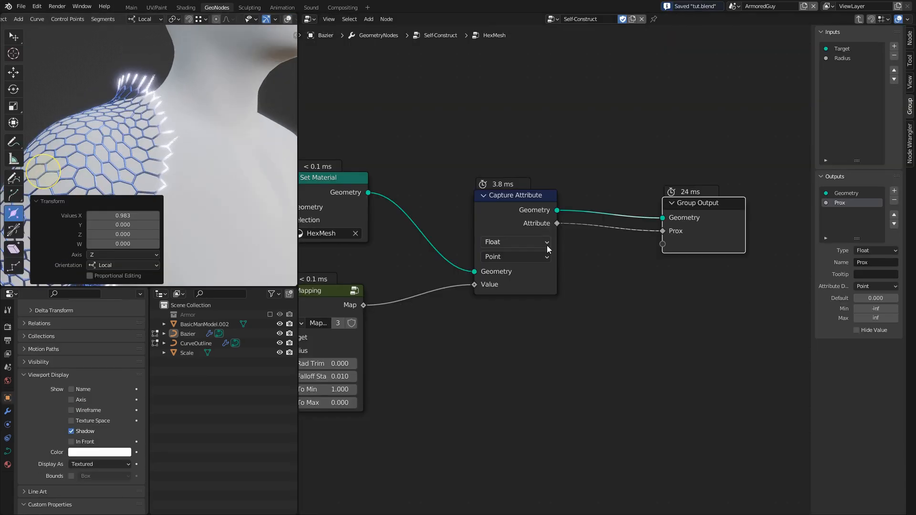
pyautogui.moveTo(473, 317); pyautogui.dragTo(585, 326, button='middle')
pyautogui.scroll(-6, 585, 326)
pyautogui.scroll(-2, 583, 286)
pyautogui.moveTo(511, 273); pyautogui.dragTo(524, 305, button='middle')
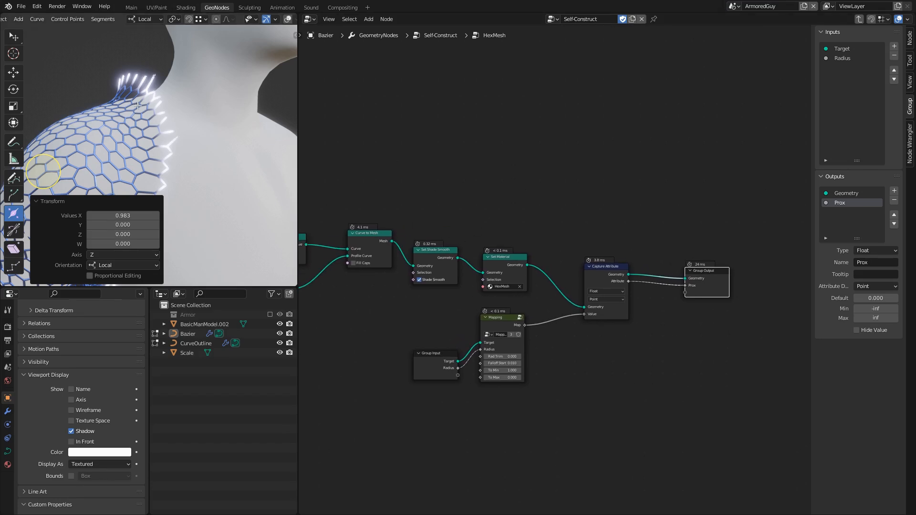
pyautogui.press('Tab')
pyautogui.click(139, 125)
pyautogui.click(139, 125)
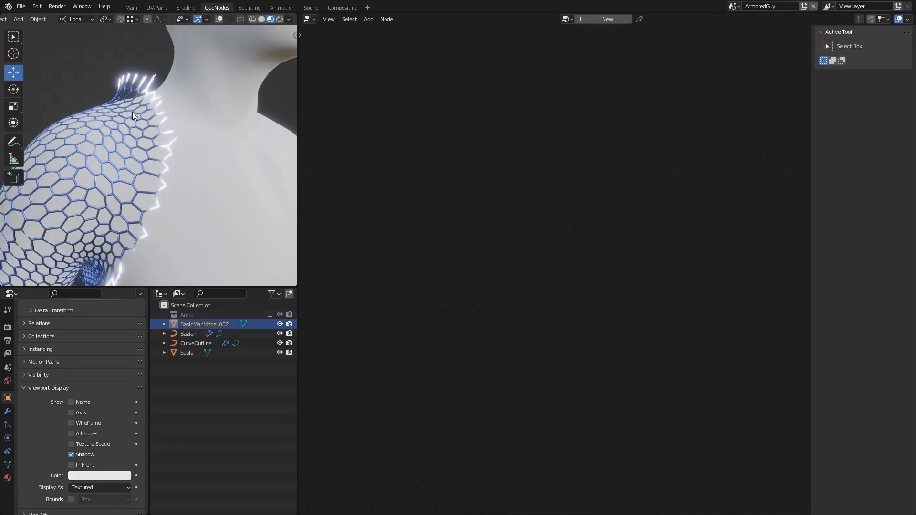
pyautogui.click(125, 92)
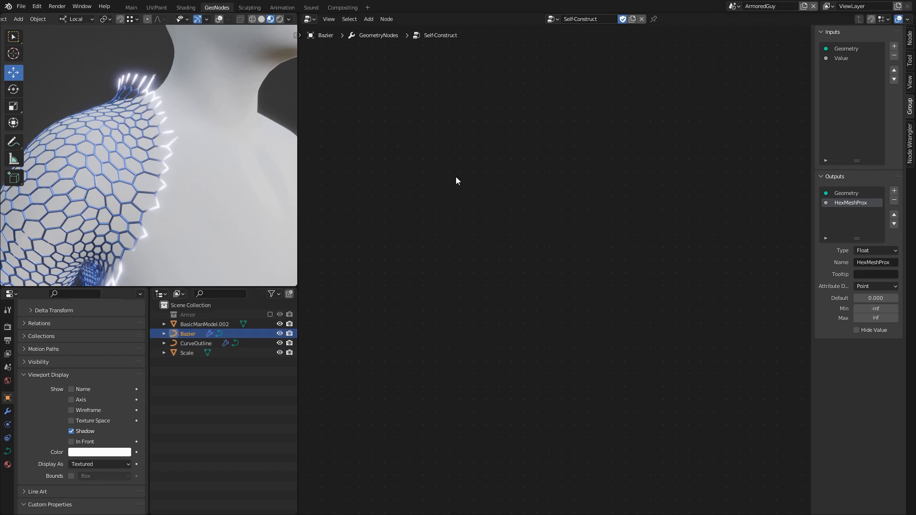
# Step: Connect the Scales group's Geometry output to the Join Geometry node and save the file
pyautogui.scroll(-6, 460, 204)
pyautogui.scroll(6, 553, 231)
pyautogui.moveTo(414, 220); pyautogui.dragTo(549, 261, button='middle')
pyautogui.scroll(5, 569, 282)
pyautogui.scroll(4, 574, 292)
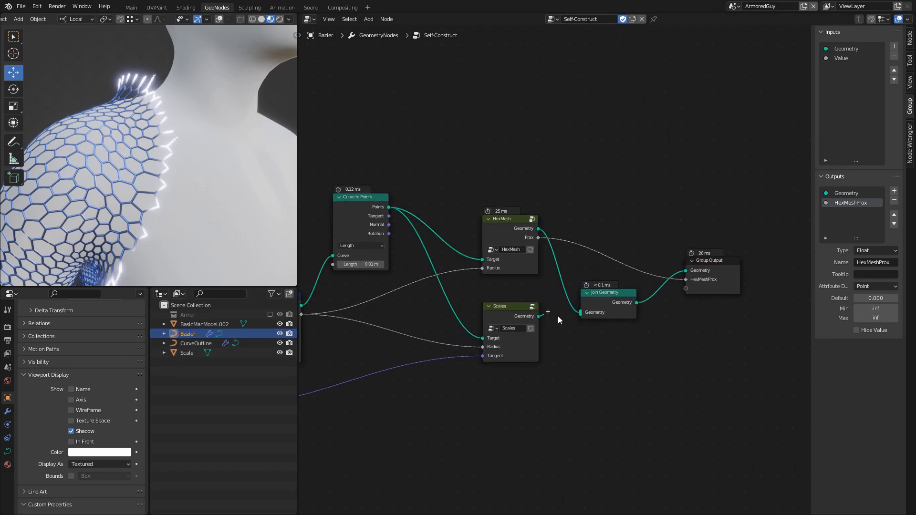
pyautogui.moveTo(507, 306); pyautogui.dragTo(509, 310)
pyautogui.hotkey('ctrl', 's')
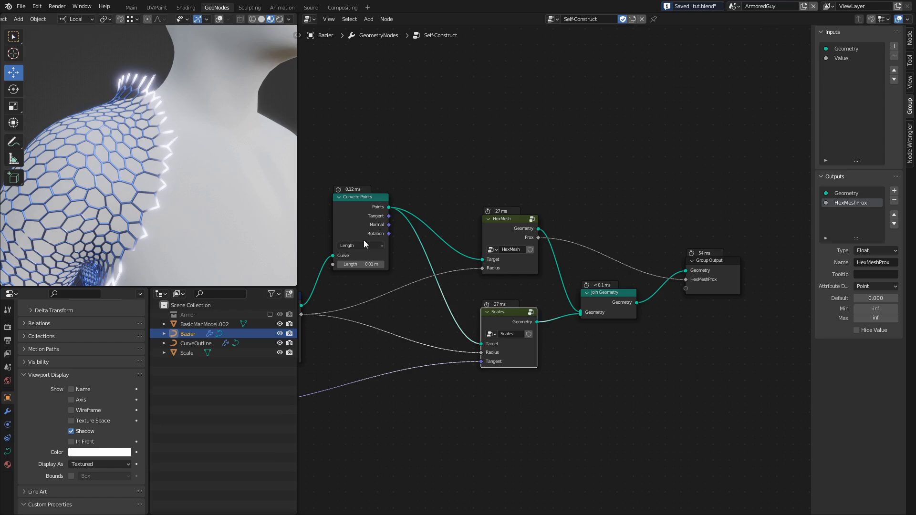
# Step: Enter the Scales node group and clear the HexMesh material from its Set Material node
pyautogui.scroll(-3, 130, 144)
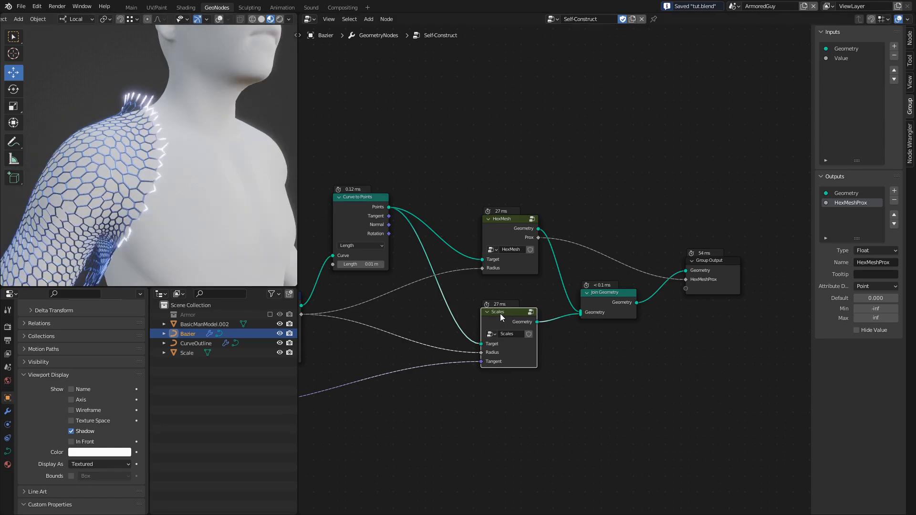
pyautogui.press('Tab')
pyautogui.moveTo(639, 284); pyautogui.dragTo(437, 336, button='middle')
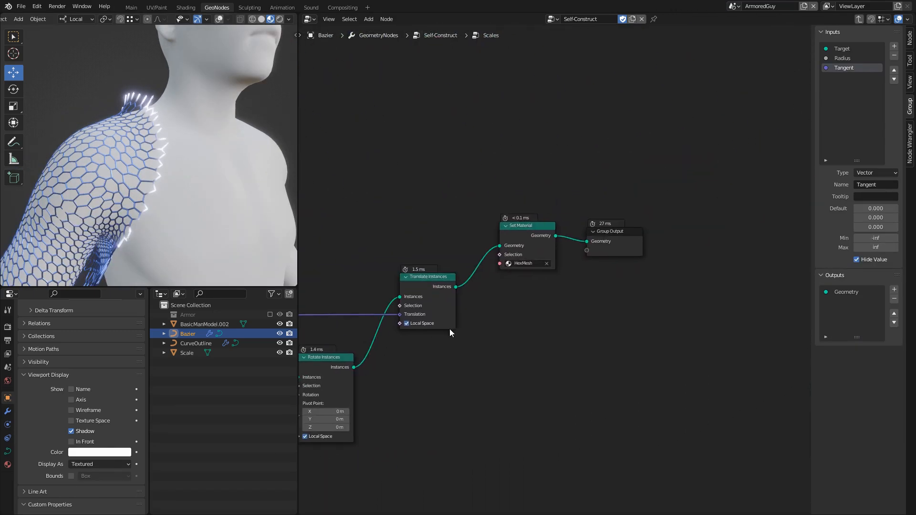
pyautogui.scroll(3, 486, 319)
pyautogui.click(543, 261)
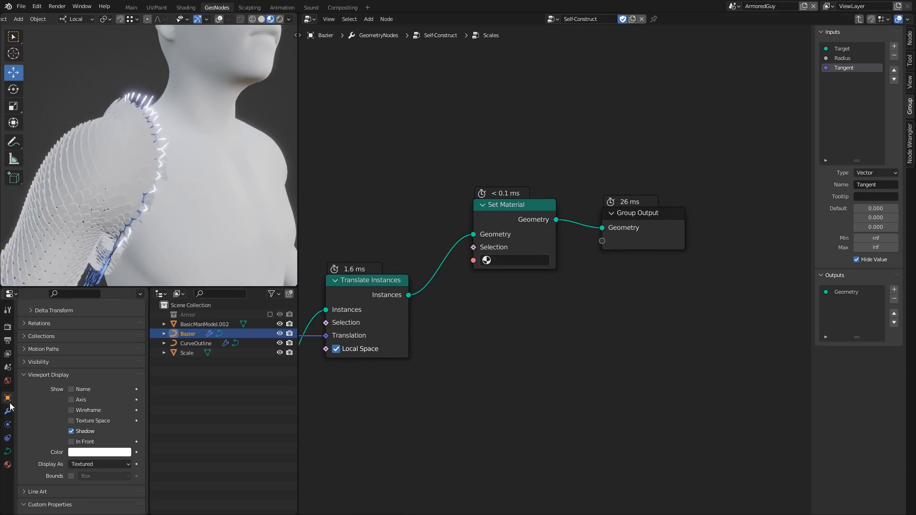
# Step: Add a second material slot to the Bezier object with a new material named Scales
pyautogui.click(7, 466)
pyautogui.scroll(5, 49, 412)
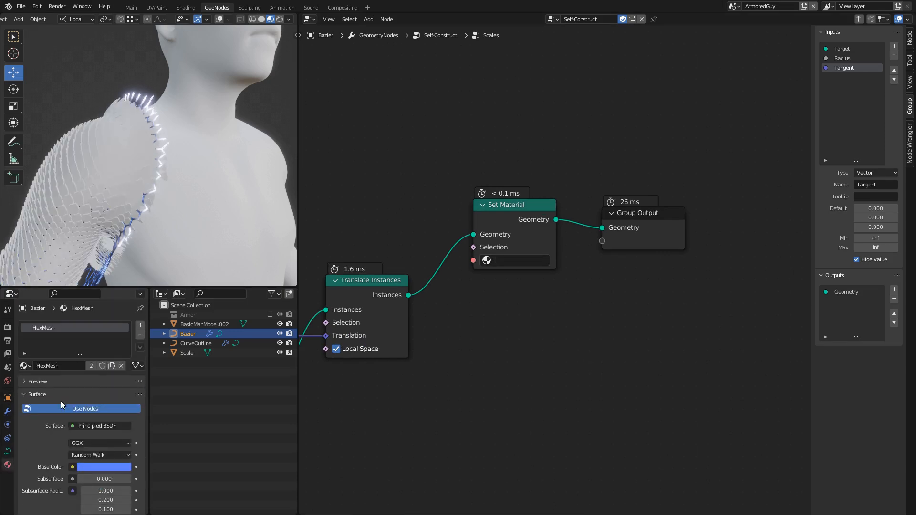
pyautogui.click(142, 325)
pyautogui.click(74, 383)
pyautogui.doubleClick(56, 336)
pyautogui.write('Scales')
pyautogui.press('Return')
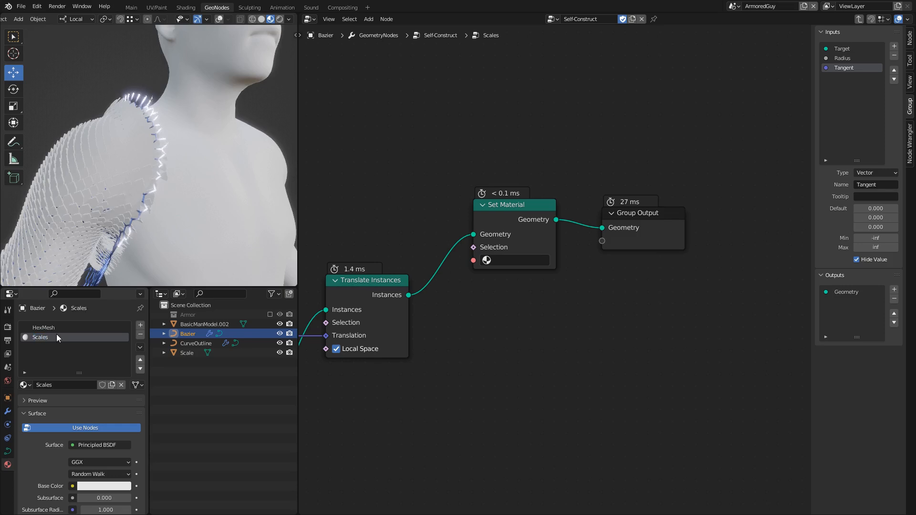
# Step: Give the Scales material a pink base color and assign it in the group's Set Material node
pyautogui.click(104, 487)
pyautogui.moveTo(117, 384); pyautogui.dragTo(130, 388)
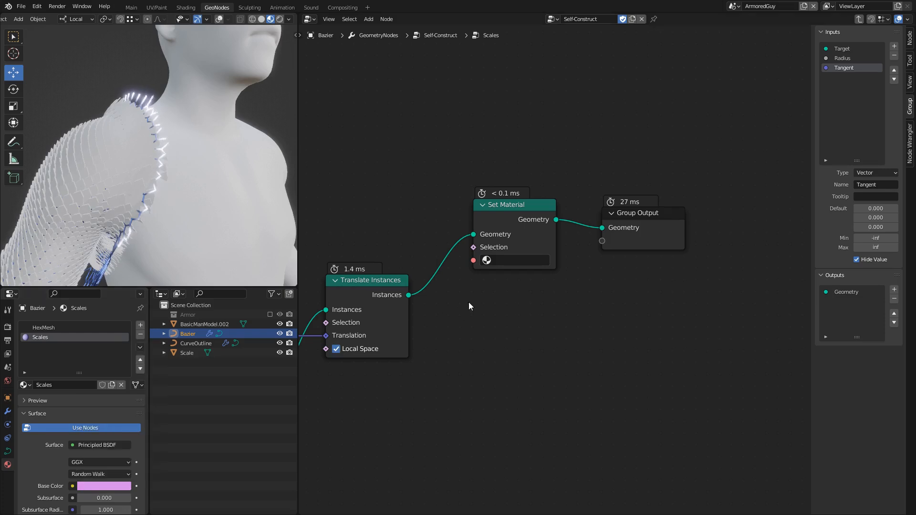
pyautogui.click(509, 265)
pyautogui.click(509, 288)
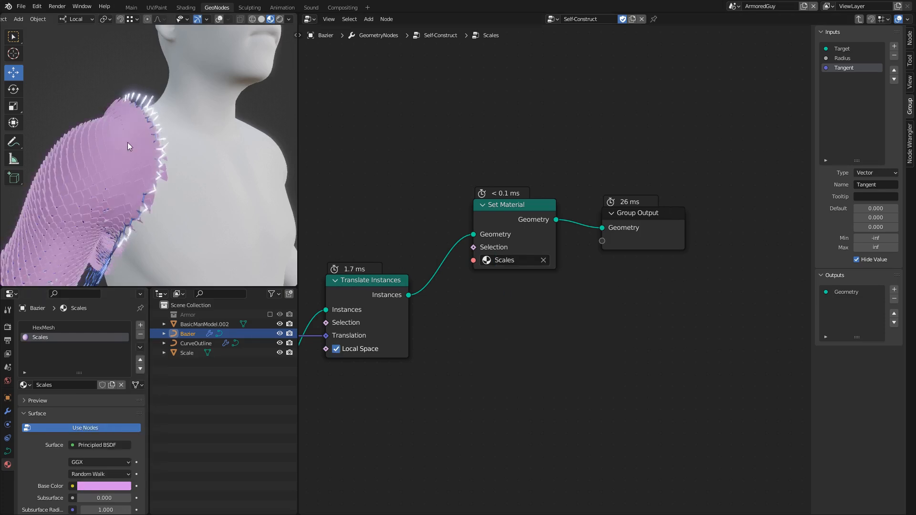
# Step: Set the Scales material's base color to blue-violet (H 0.684, S 0.680), Metallic to 1 and Roughness to 0.342, and save the file
pyautogui.click(94, 486)
pyautogui.moveTo(126, 387); pyautogui.dragTo(130, 380)
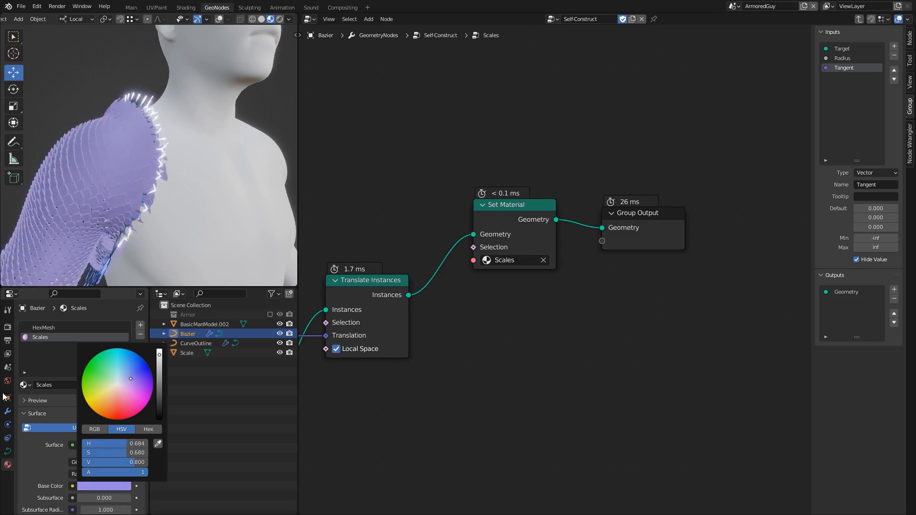
pyautogui.scroll(-7, 73, 451)
pyautogui.moveTo(104, 443); pyautogui.dragTo(132, 444)
pyautogui.moveTo(104, 479); pyautogui.dragTo(95, 480)
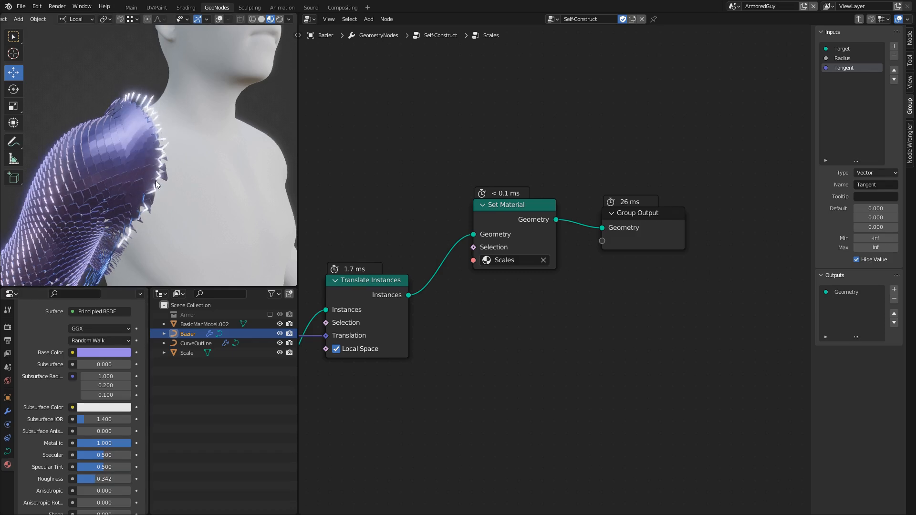
pyautogui.scroll(2, 172, 190)
pyautogui.hotkey('ctrl', 's')
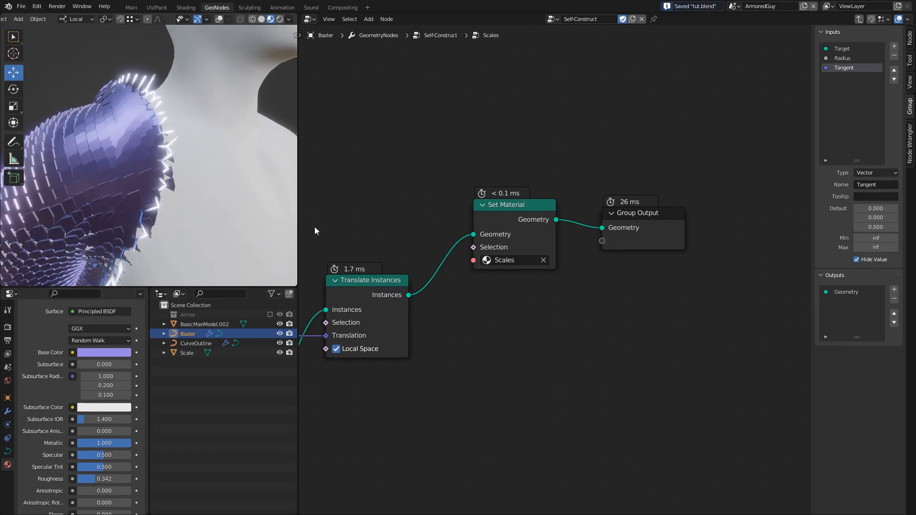
# Step: Set Rad Trim to 0.02 on the Mapping node beside the Group Input of the Scales group
pyautogui.scroll(-8, 498, 350)
pyautogui.moveTo(424, 321); pyautogui.dragTo(618, 313, button='middle')
pyautogui.moveTo(460, 302); pyautogui.dragTo(725, 336, button='middle')
pyautogui.moveTo(552, 318); pyautogui.dragTo(638, 310, button='middle')
pyautogui.scroll(4, 556, 340)
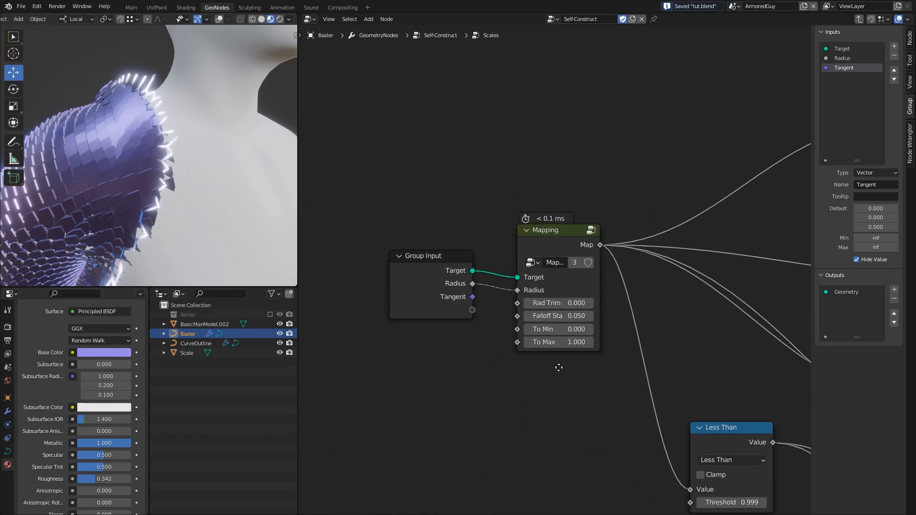
pyautogui.moveTo(561, 300); pyautogui.dragTo(568, 300)
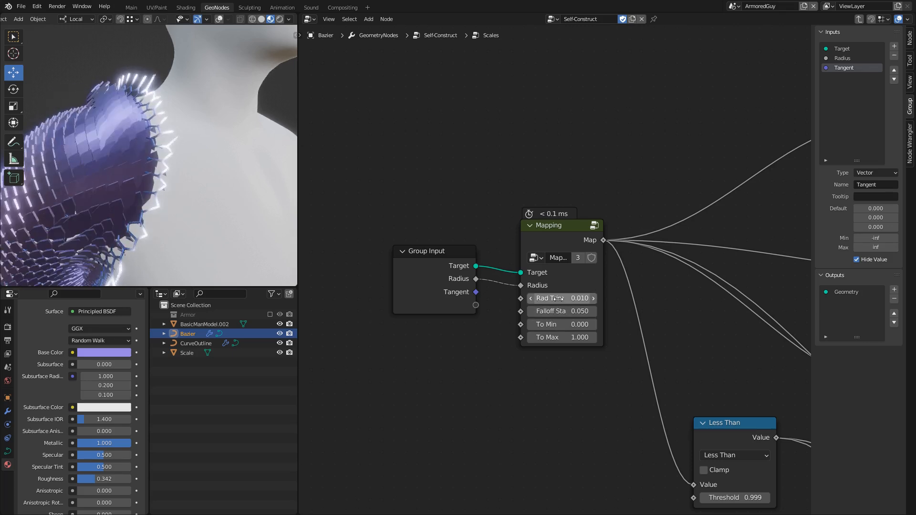
pyautogui.moveTo(551, 298); pyautogui.dragTo(551, 299)
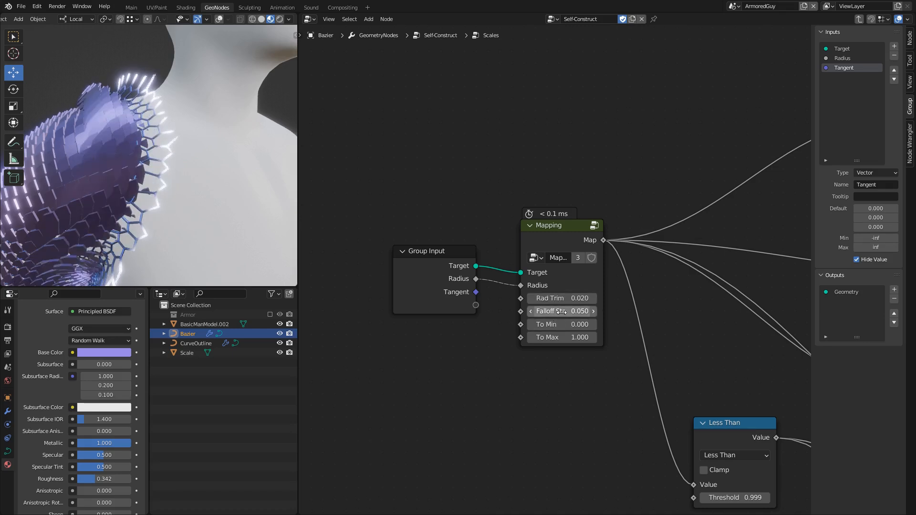
# Step: Detach the Translate Instances node from the Scales group's geometry chain and delete it, keeping Rotate Instances linked to Set Material
pyautogui.scroll(-2, 561, 311)
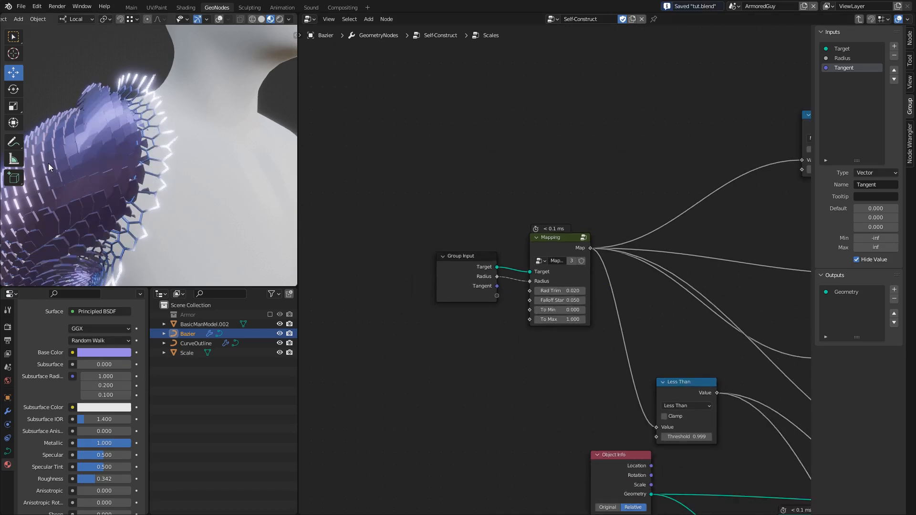
pyautogui.moveTo(609, 268); pyautogui.dragTo(455, 299, button='middle')
pyautogui.moveTo(769, 254); pyautogui.dragTo(478, 223, button='middle')
pyautogui.scroll(-4, 592, 248)
pyautogui.moveTo(616, 271); pyautogui.dragTo(504, 229, button='middle')
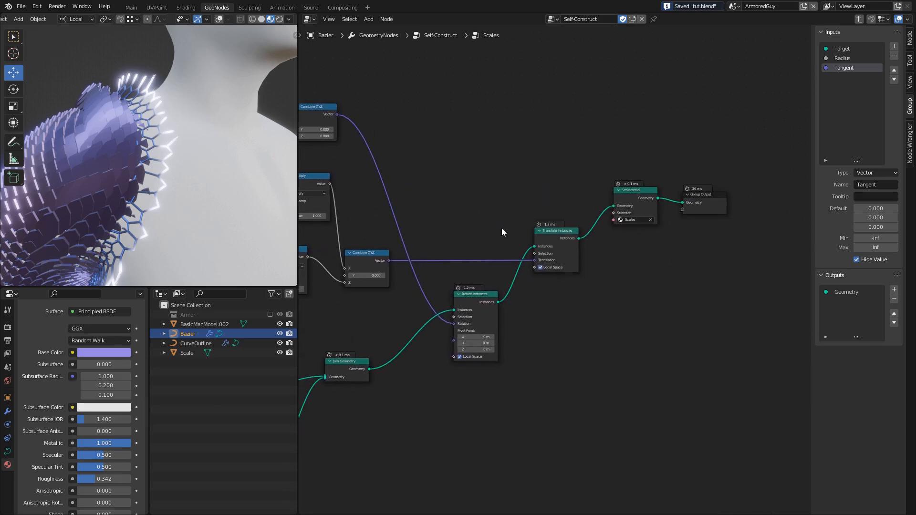
pyautogui.scroll(1, 574, 203)
pyautogui.keyDown('alt'); pyautogui.moveTo(553, 228); pyautogui.dragTo(503, 167); pyautogui.keyUp('alt')
pyautogui.press('x')
# Step: Delete the Combine XYZ node and the math that drove the instances' translation
pyautogui.moveTo(466, 227); pyautogui.dragTo(660, 174, button='middle')
pyautogui.moveTo(649, 248); pyautogui.dragTo(642, 274)
pyautogui.moveTo(507, 196); pyautogui.dragTo(641, 278, button='middle')
pyautogui.moveTo(438, 334); pyautogui.dragTo(658, 190)
pyautogui.press('x')
# Step: Move the remaining Multiply and Combine XYZ nodes for the rotation closer to the Rotate Instances node
pyautogui.moveTo(397, 67); pyautogui.dragTo(627, 211)
pyautogui.press('g')
pyautogui.click(633, 329)
pyautogui.moveTo(358, 171); pyautogui.dragTo(487, 260)
pyautogui.press('g')
pyautogui.click(540, 254)
# Step: Set the second value of the Multiply node feeding the rotation's X to pi
pyautogui.moveTo(137, 134)
pyautogui.mouseDown(button='middle')
pyautogui.moveTo(149, 134)
pyautogui.moveTo(137, 135)
pyautogui.mouseUp(button='middle')
pyautogui.scroll(2, 149, 134)
pyautogui.moveTo(477, 271); pyautogui.dragTo(477, 271)
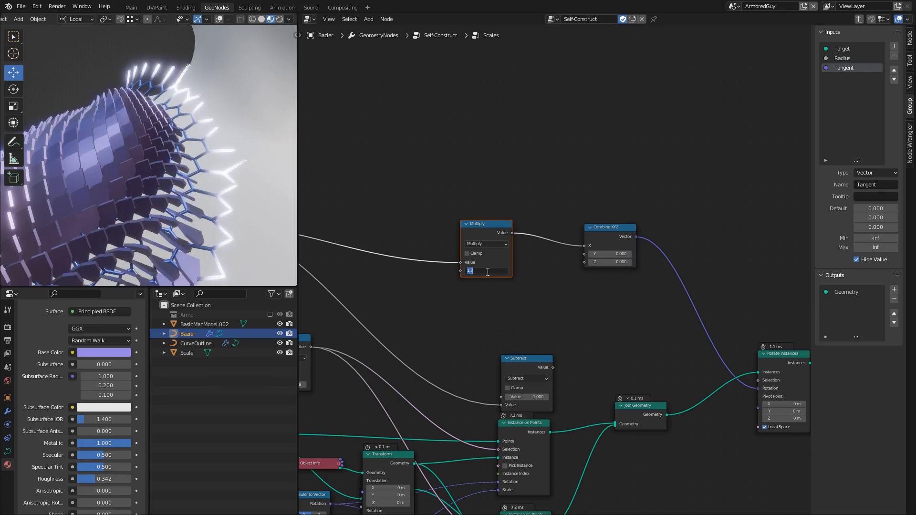
pyautogui.write('pi')
pyautogui.press('Return')
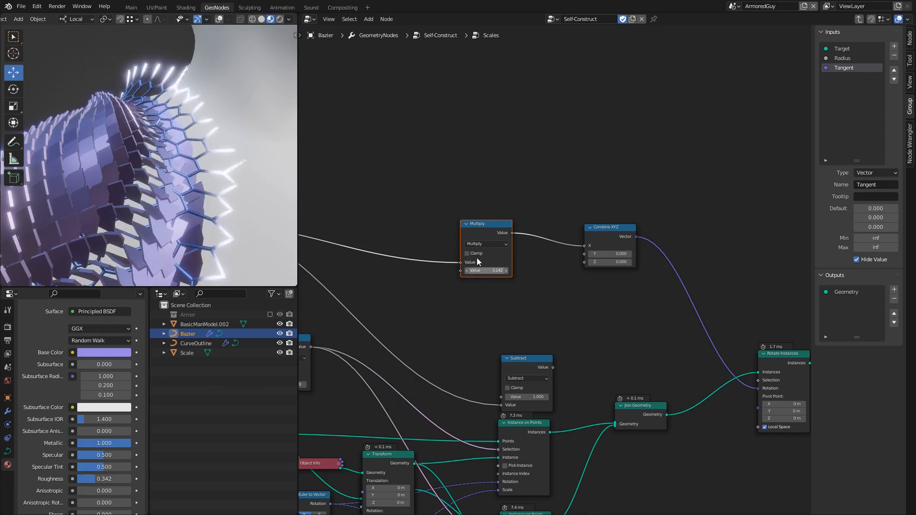
# Step: Try shrinking the radius of the Bezier curve's shoulder end point by a factor of 0.976 in Edit Mode
pyautogui.moveTo(206, 147); pyautogui.dragTo(175, 163, button='middle')
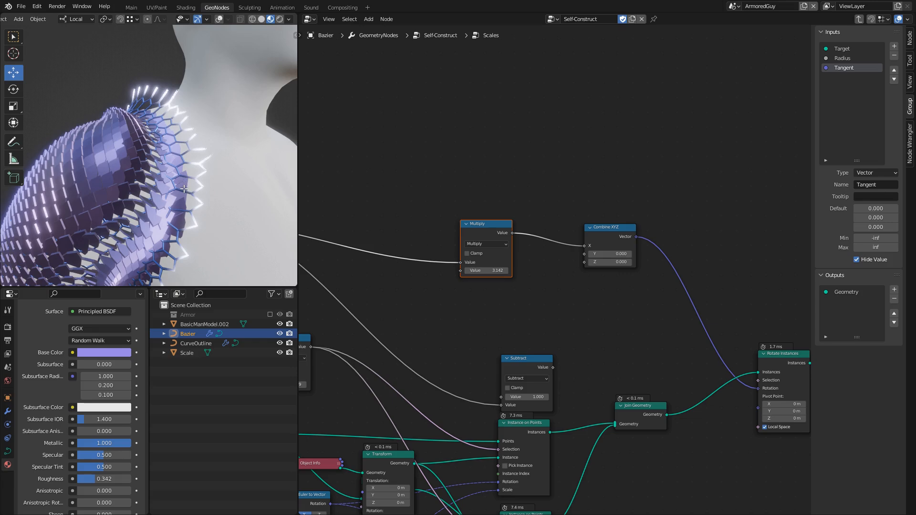
pyautogui.hotkey('alt', 's')
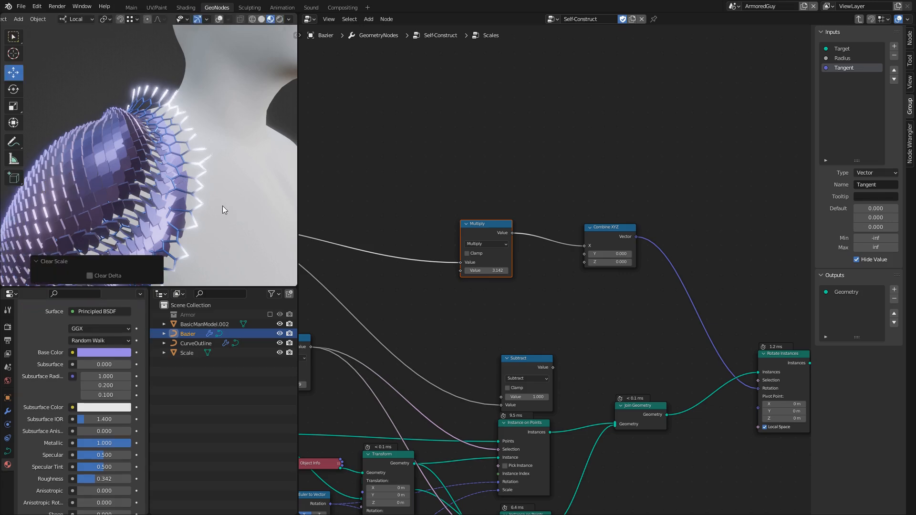
pyautogui.press('Tab')
pyautogui.hotkey('alt', 's')
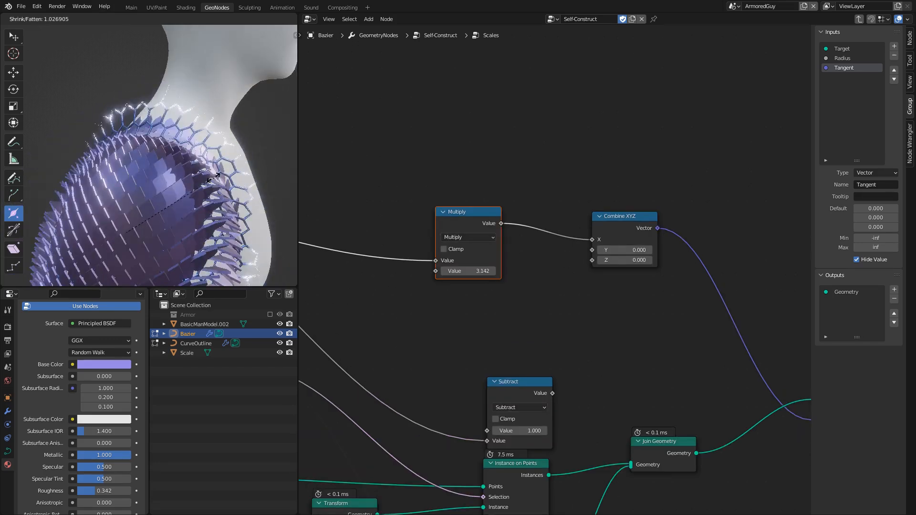
pyautogui.click(209, 181)
# Step: Try extruding the Bezier curve from the shoulder across the chest and fattening the new point by a factor of 1.187 and more
pyautogui.moveTo(209, 181); pyautogui.dragTo(95, 157, button='middle')
pyautogui.press('g')
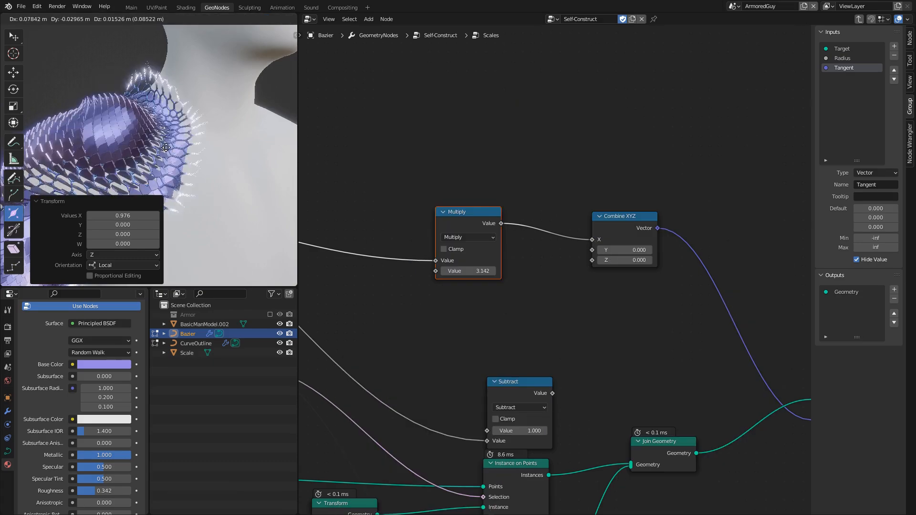
pyautogui.click(209, 162)
pyautogui.hotkey('alt', 's')
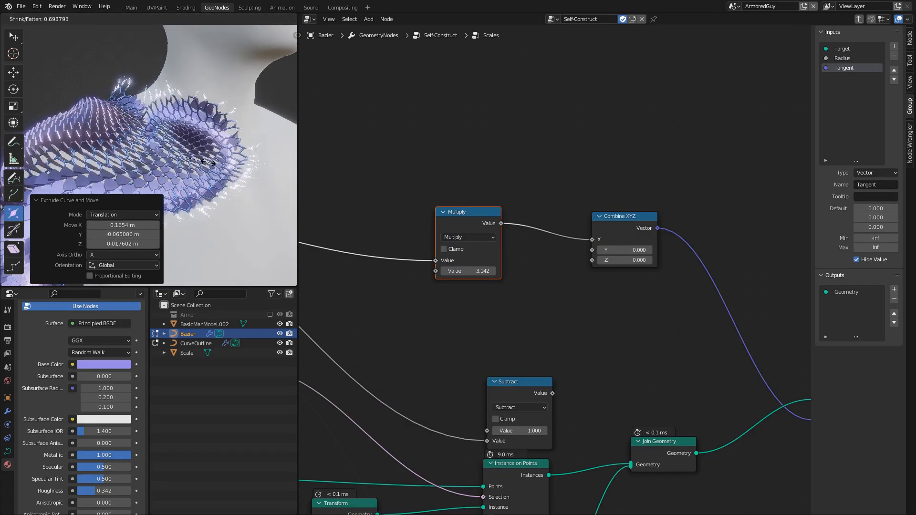
pyautogui.click(230, 172)
pyautogui.moveTo(230, 172); pyautogui.dragTo(203, 99, button='middle')
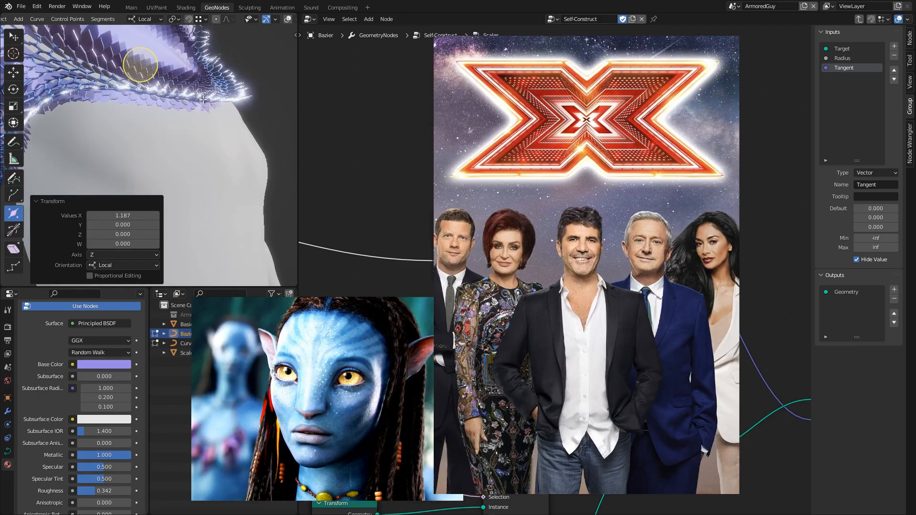
pyautogui.hotkey('alt', 's')
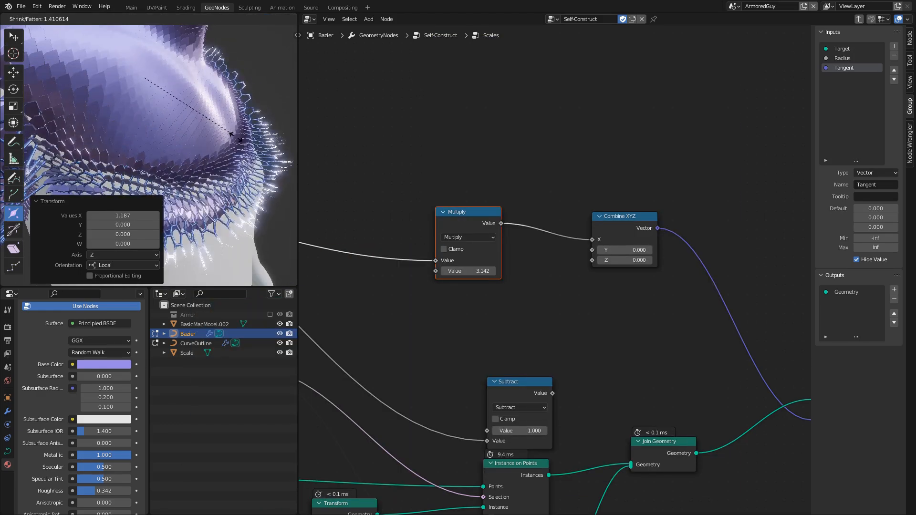
pyautogui.click(205, 117)
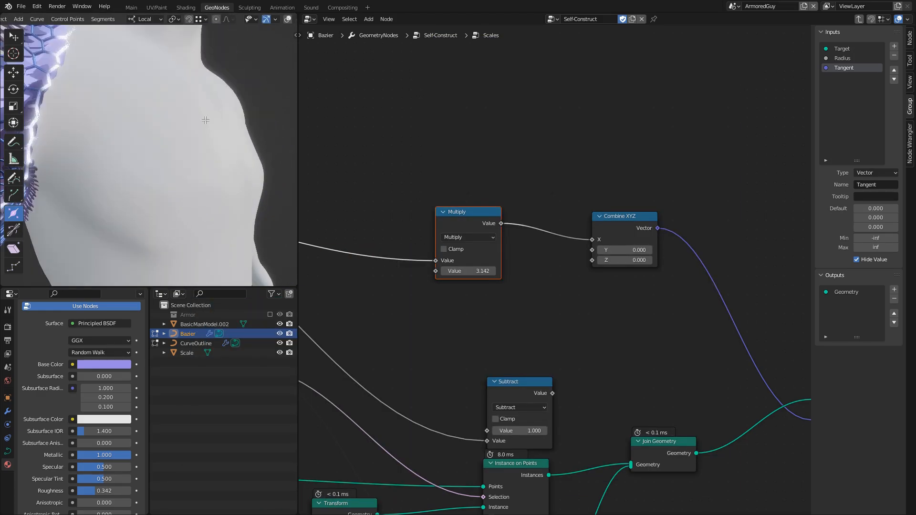
# Step: Return the viewport to Material Preview shading and examine the scales and hex edge around the shoulder
pyautogui.scroll(-1, 204, 123)
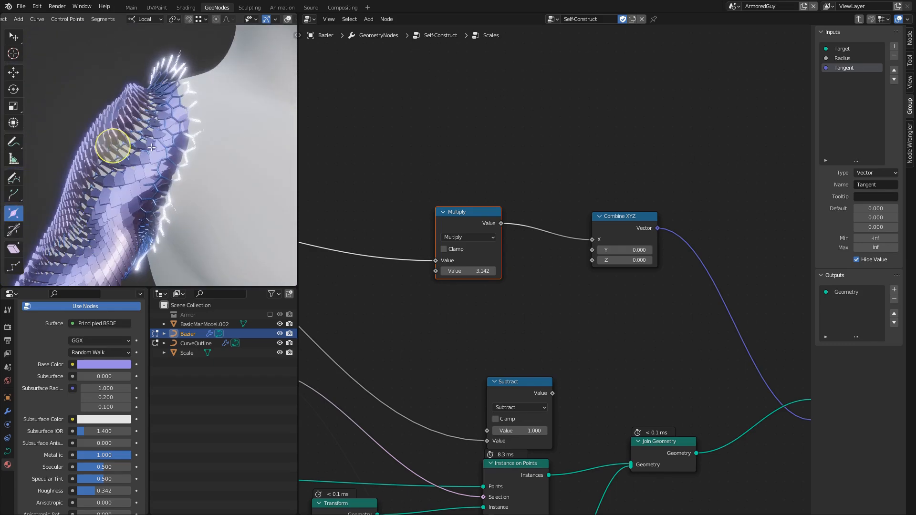
pyautogui.moveTo(151, 148)
pyautogui.mouseDown(button='middle')
pyautogui.moveTo(116, 142)
pyautogui.moveTo(138, 147)
pyautogui.mouseUp(button='middle')
pyautogui.scroll(-2, 152, 149)
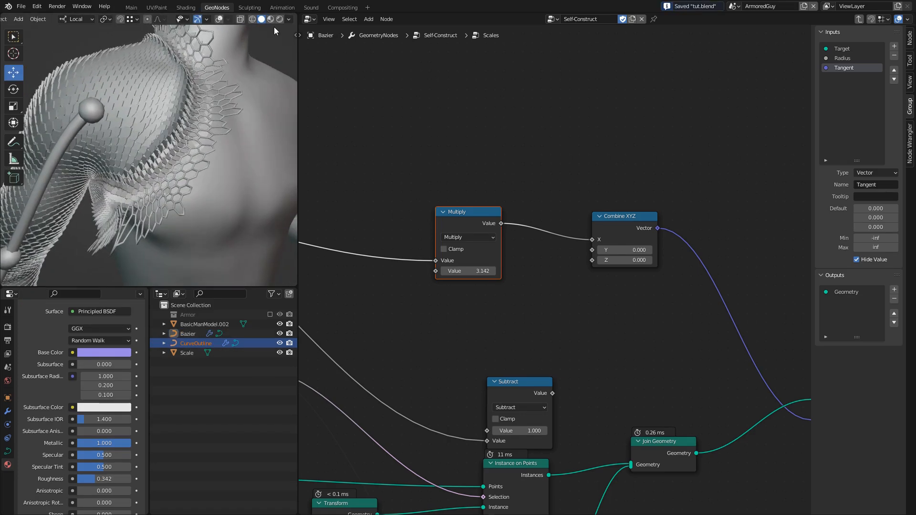
pyautogui.click(270, 19)
pyautogui.moveTo(201, 96); pyautogui.dragTo(157, 150, button='middle')
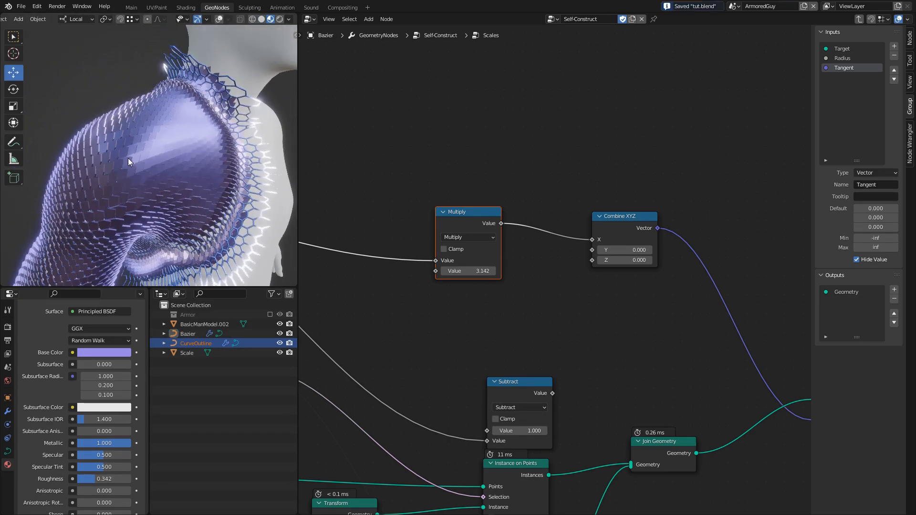
pyautogui.moveTo(209, 167); pyautogui.dragTo(131, 148, button='middle')
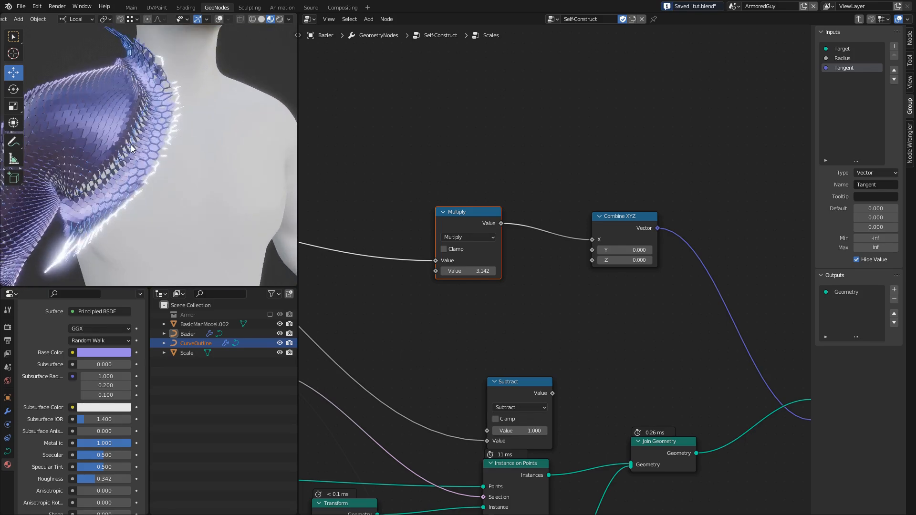
# Step: Enable the Armor collection to view its pieces on the arm and exclude it again
pyautogui.click(269, 314)
pyautogui.scroll(-5, 142, 177)
pyautogui.moveTo(142, 177)
pyautogui.mouseDown(button='middle')
pyautogui.moveTo(143, 169)
pyautogui.moveTo(197, 170)
pyautogui.moveTo(148, 181)
pyautogui.mouseUp(button='middle')
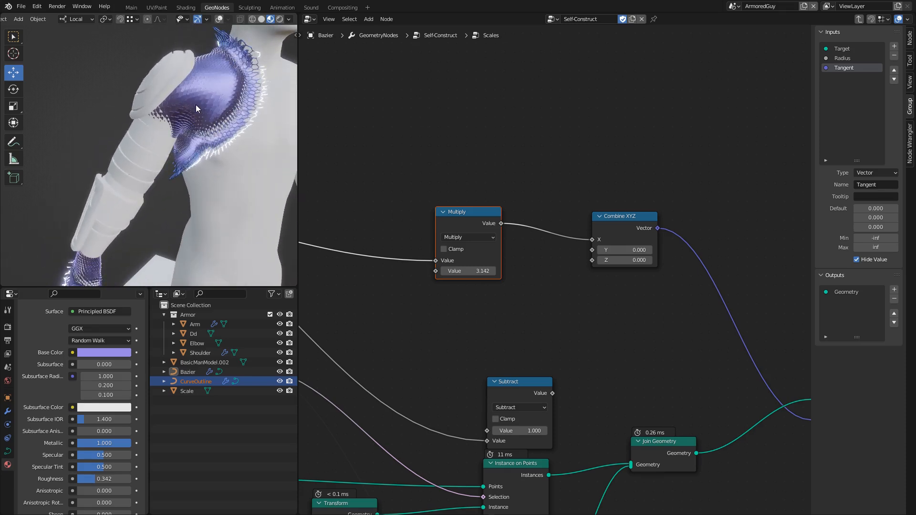
pyautogui.click(165, 315)
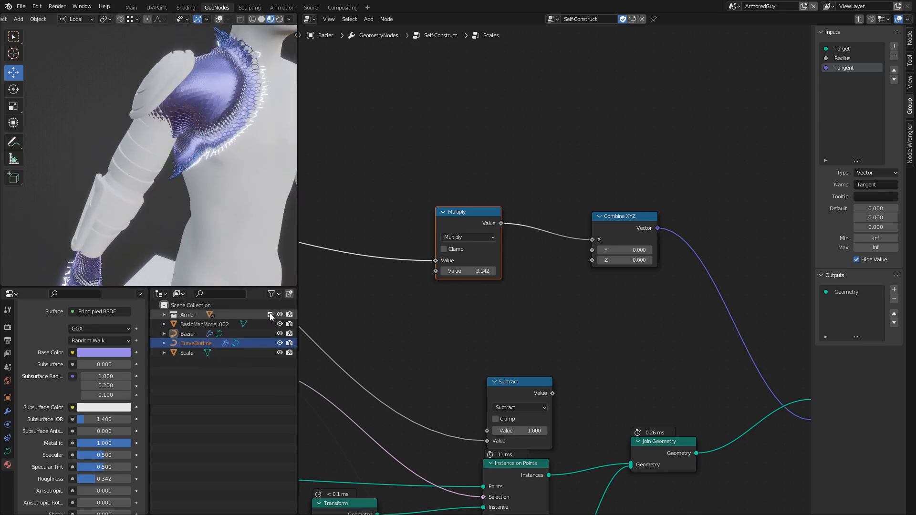
pyautogui.click(270, 314)
# Step: Move the Set Material and Group Output nodes closer to the Rotate Instances node in the Scales group
pyautogui.scroll(-3, 544, 315)
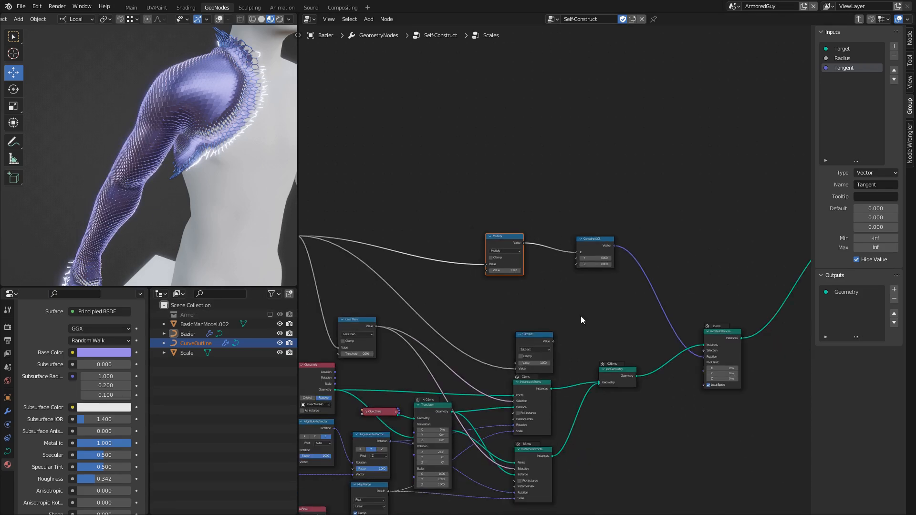
pyautogui.moveTo(635, 225); pyautogui.dragTo(762, 365)
pyautogui.press('g')
pyautogui.click(721, 455)
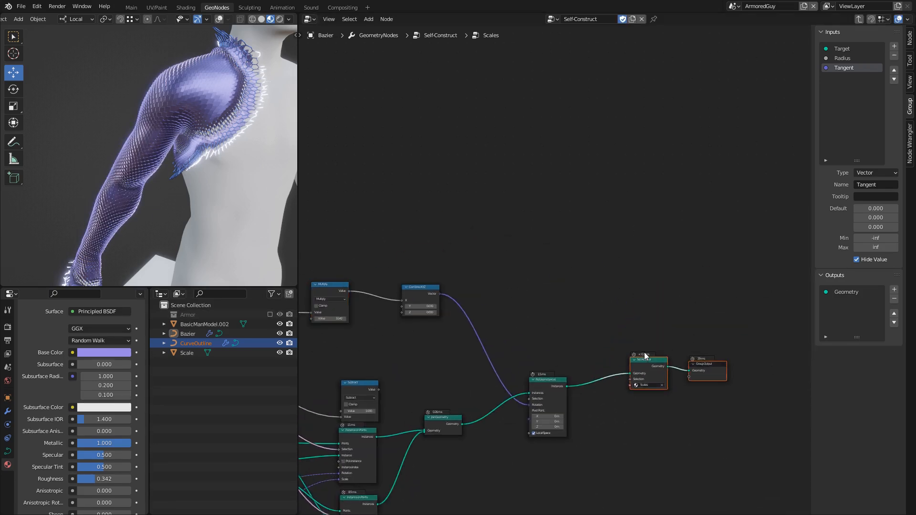
# Step: Exit to the Self-Construct tree and add a Collection Info node for the Armor collection, set to Relative, below the Scales node
pyautogui.press('Tab')
pyautogui.scroll(3, 592, 324)
pyautogui.hotkey('shift', 'a')
pyautogui.write('scolle')
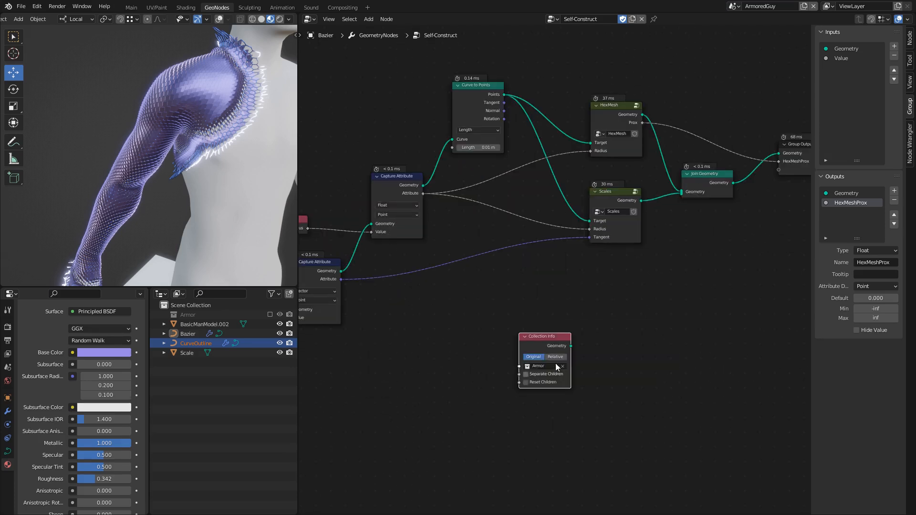
pyautogui.moveTo(553, 348); pyautogui.dragTo(539, 356)
pyautogui.click(541, 365)
pyautogui.moveTo(563, 350); pyautogui.dragTo(523, 329, button='middle')
pyautogui.moveTo(494, 325); pyautogui.dragTo(559, 347)
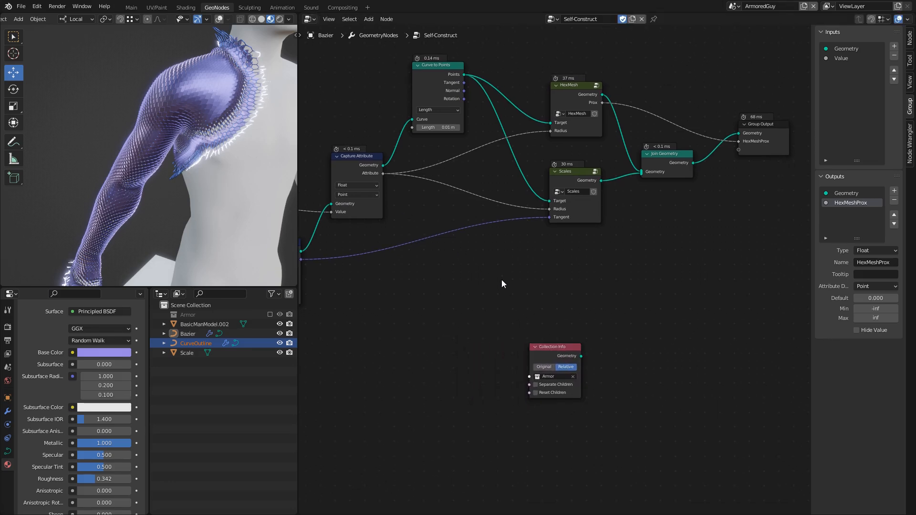
# Step: Add a Mapping group node and feed it the Curve to Points points as Target and the captured radius attribute as Radius
pyautogui.hotkey('shift', 'a')
pyautogui.write('mapp')
pyautogui.press('Return')
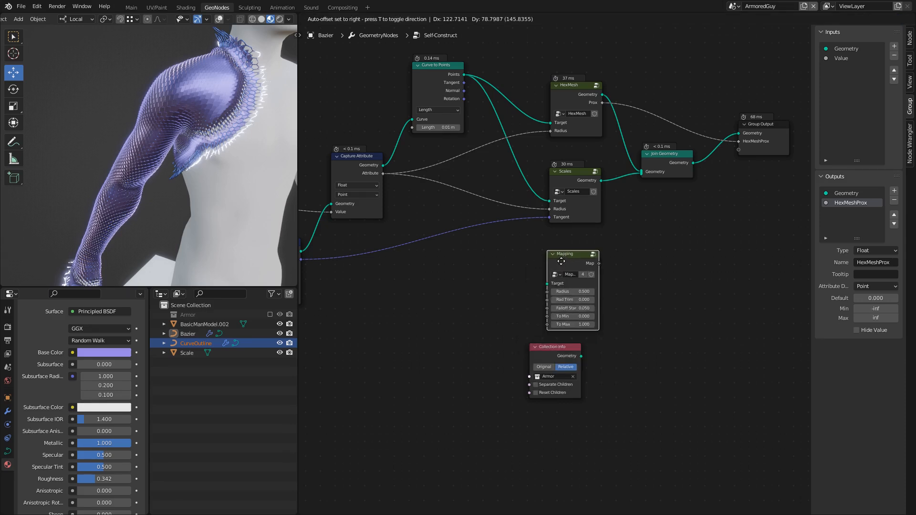
pyautogui.click(513, 289)
pyautogui.moveTo(465, 75); pyautogui.dragTo(536, 208)
pyautogui.moveTo(539, 276); pyautogui.dragTo(541, 283)
pyautogui.moveTo(407, 182); pyautogui.dragTo(391, 194, button='middle')
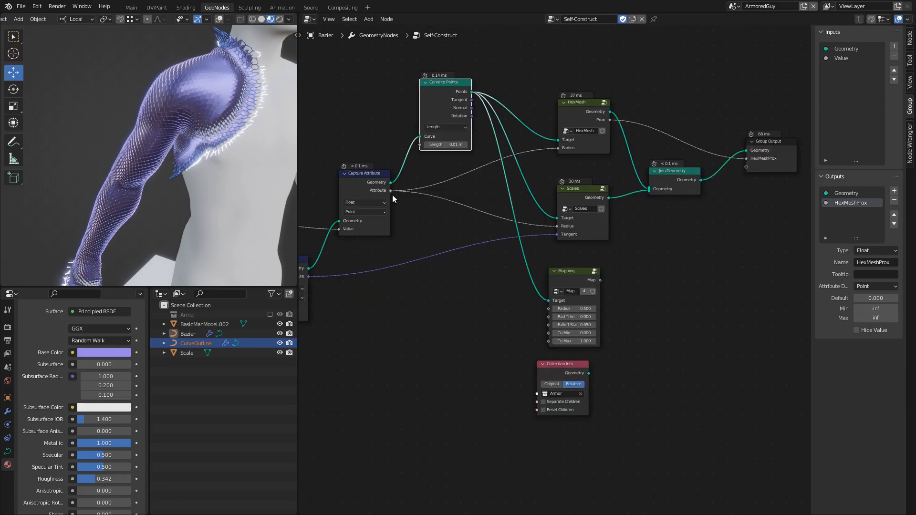
pyautogui.moveTo(543, 307); pyautogui.dragTo(549, 308)
pyautogui.moveTo(549, 308); pyautogui.dragTo(482, 301, button='middle')
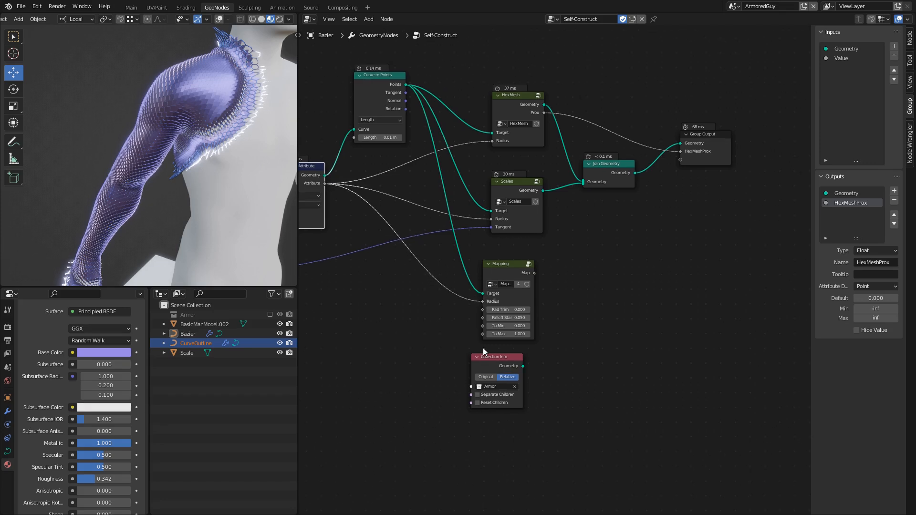
# Step: Make room around Join Geometry and Group Output, and connect the Armor Collection Info geometry to Join Geometry
pyautogui.moveTo(493, 359); pyautogui.dragTo(506, 358)
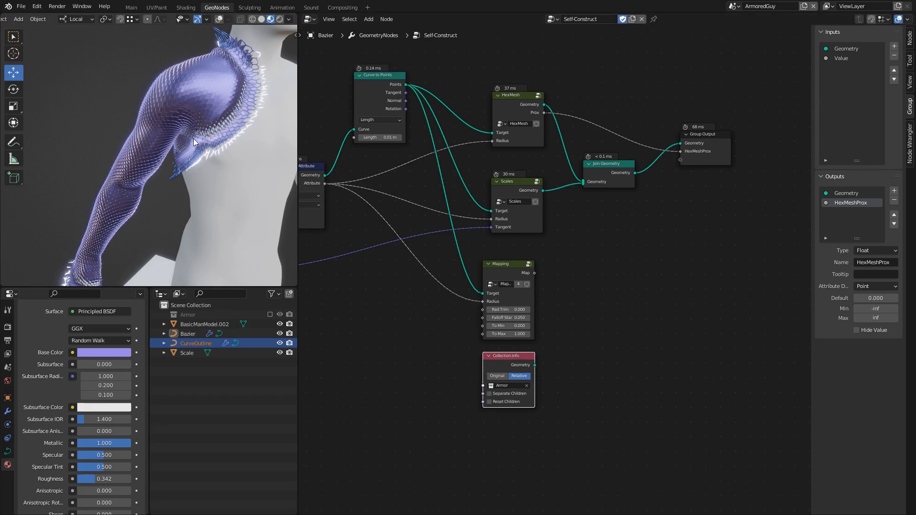
pyautogui.moveTo(575, 213); pyautogui.dragTo(497, 193, button='middle')
pyautogui.moveTo(625, 116); pyautogui.dragTo(664, 116)
pyautogui.moveTo(523, 143); pyautogui.dragTo(527, 232)
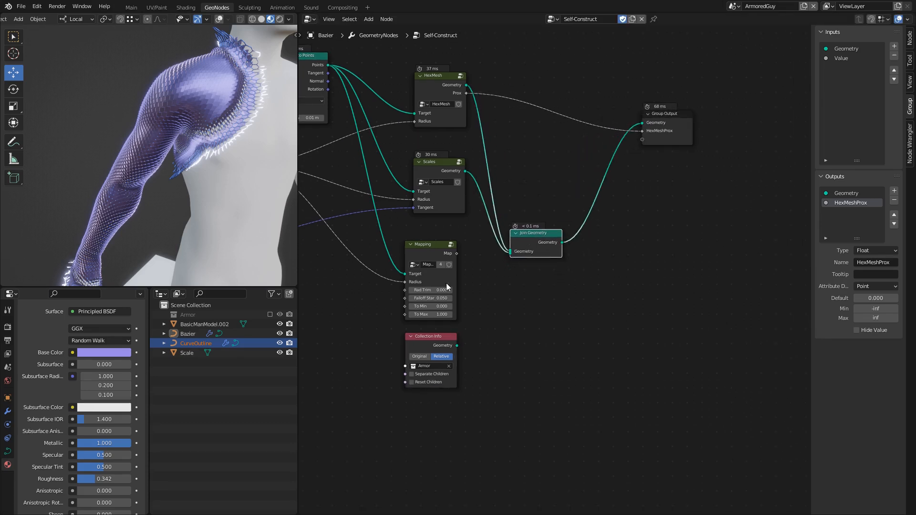
pyautogui.click(459, 347)
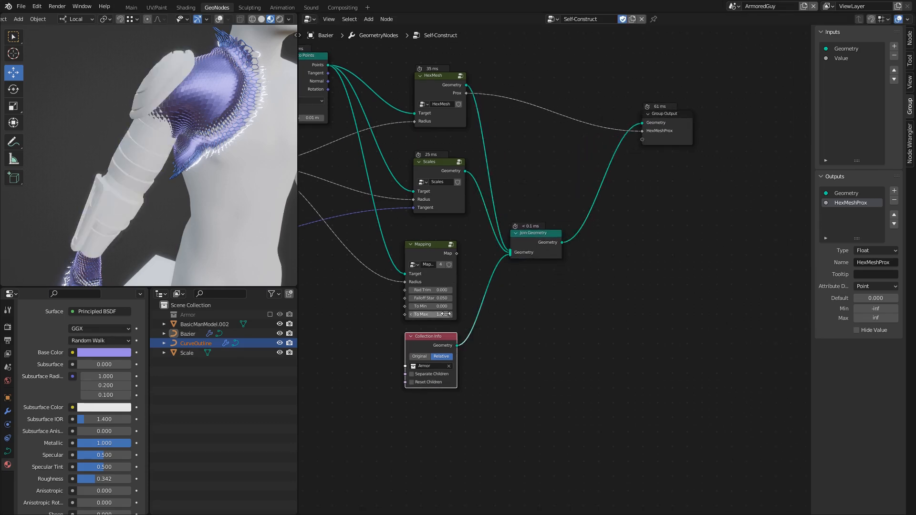
# Step: Insert a Capture Attribute node between Collection Info and Join Geometry, with the Mapping node's Map output as its Value
pyautogui.moveTo(437, 337); pyautogui.dragTo(429, 337)
pyautogui.hotkey('shift', 'a')
pyautogui.write('cap')
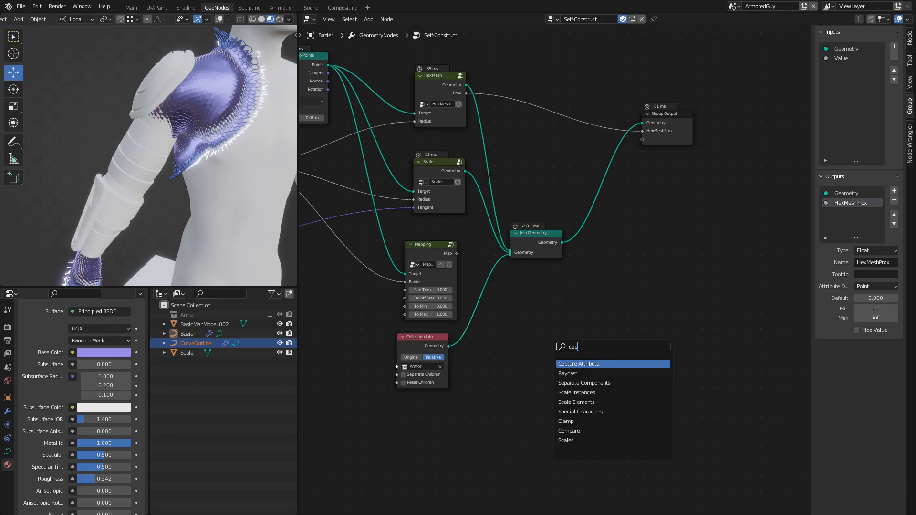
pyautogui.press('Return')
pyautogui.click(499, 291)
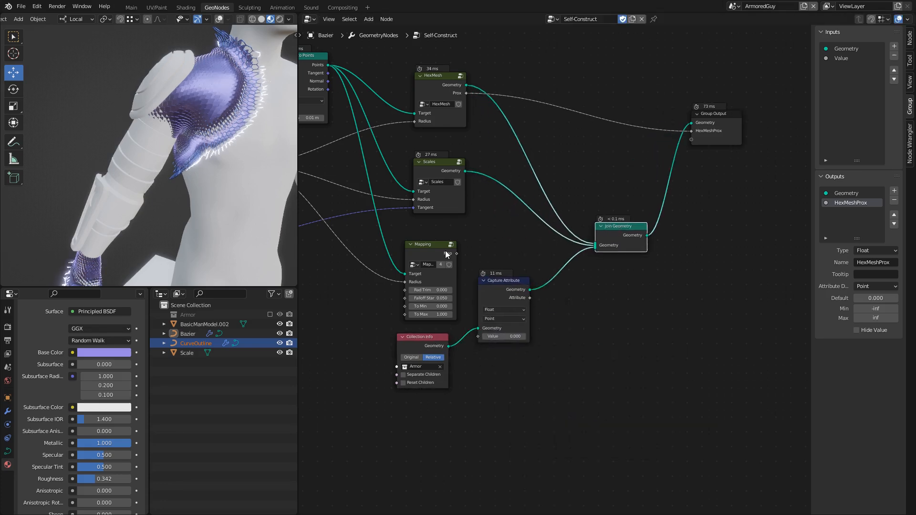
pyautogui.moveTo(444, 252); pyautogui.dragTo(430, 254)
pyautogui.moveTo(470, 338); pyautogui.dragTo(477, 337)
# Step: Connect the armor's captured attribute to a new Group Output socket and name that output ArmorProx
pyautogui.moveTo(527, 295); pyautogui.dragTo(424, 312, button='middle')
pyautogui.moveTo(524, 240); pyautogui.dragTo(523, 224)
pyautogui.moveTo(611, 136); pyautogui.dragTo(655, 201)
pyautogui.moveTo(426, 315); pyautogui.dragTo(633, 220)
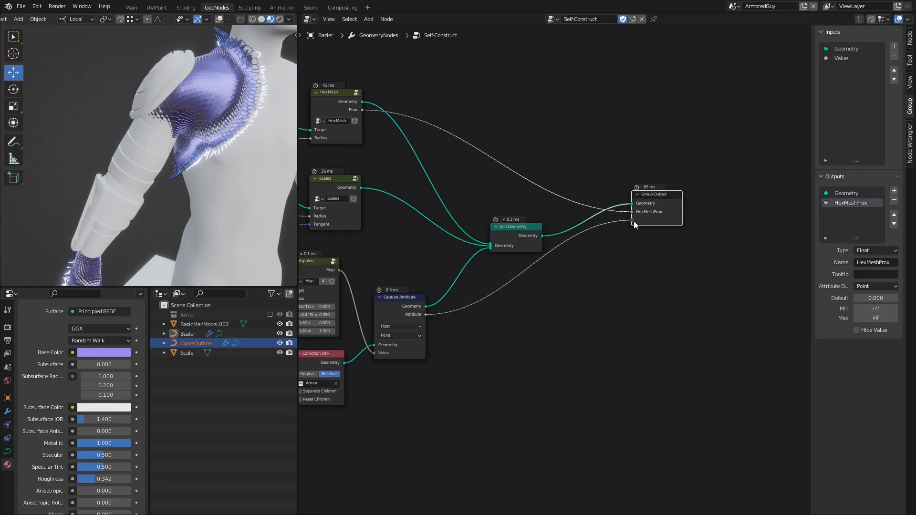
pyautogui.doubleClick(847, 213)
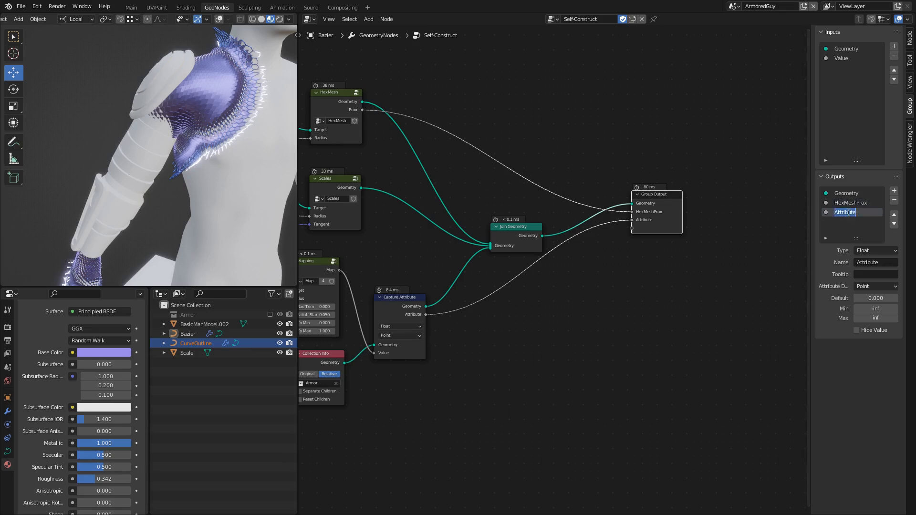
pyautogui.write('ArmorProx')
pyautogui.press('Return')
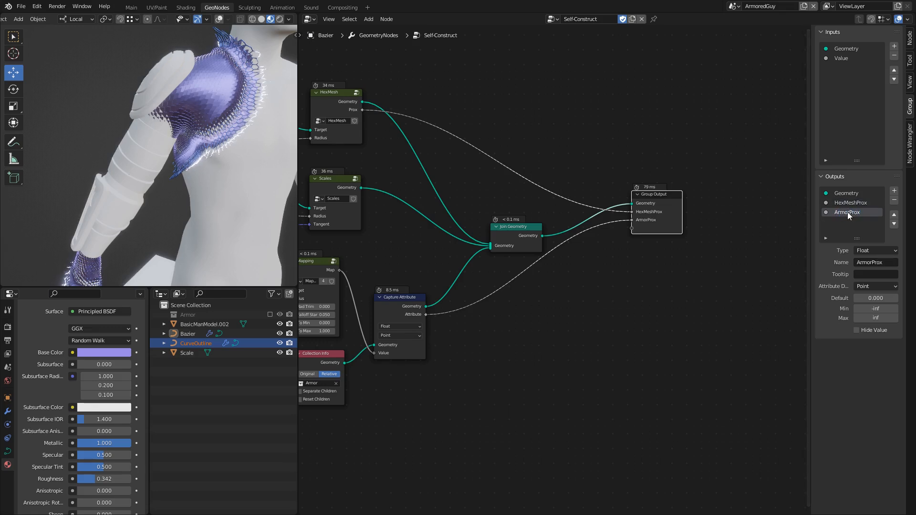
# Step: Insert a Set Material node between the armor's Capture Attribute node and Join Geometry
pyautogui.moveTo(464, 281); pyautogui.dragTo(503, 268, button='middle')
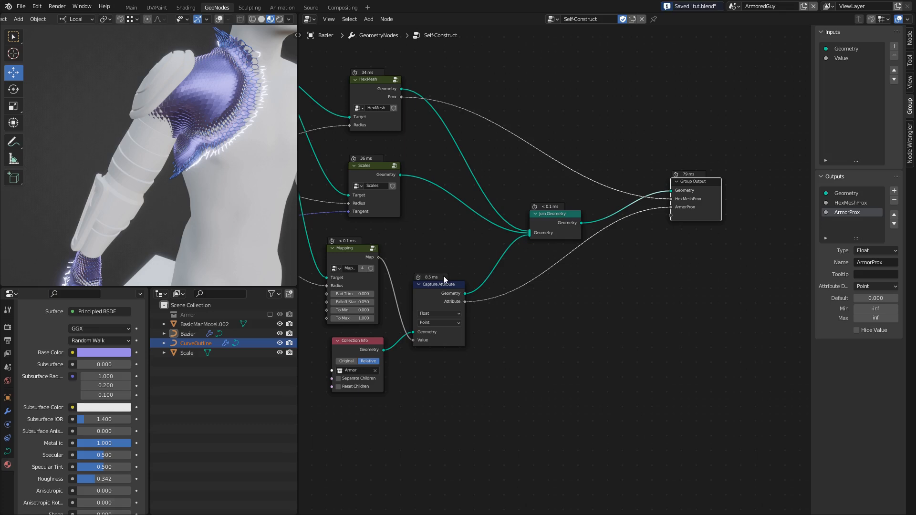
pyautogui.hotkey('shift', 'a')
pyautogui.write('set ma')
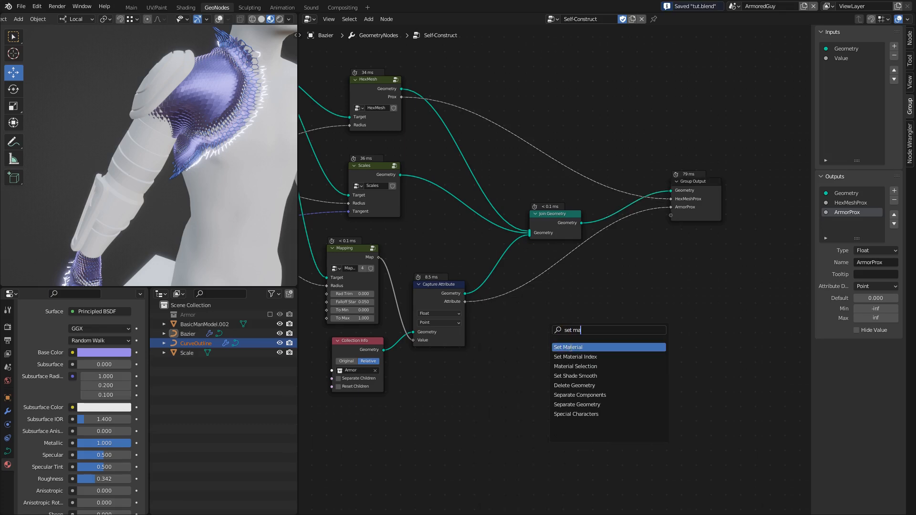
pyautogui.click(570, 347)
pyautogui.click(500, 260)
# Step: Add a third material slot to the Bazier object with a new material named Armor
pyautogui.scroll(5, 71, 397)
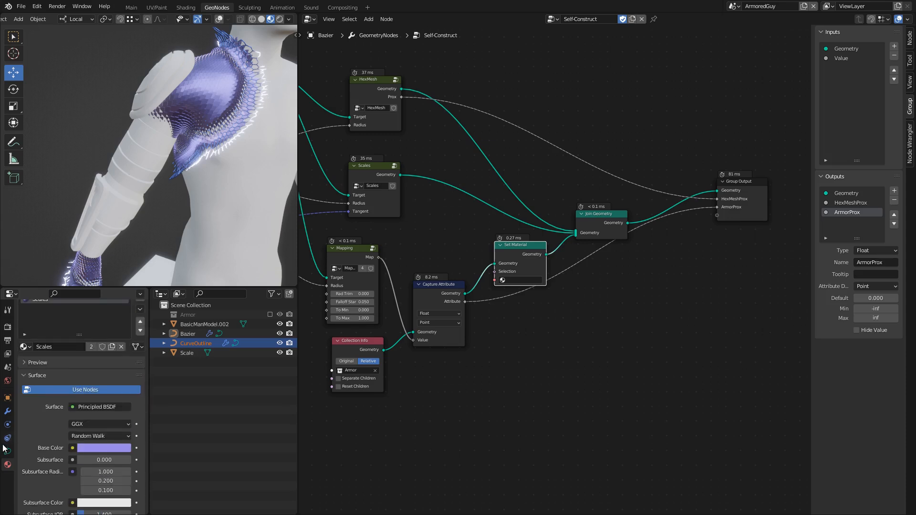
pyautogui.scroll(2, 122, 349)
pyautogui.click(141, 330)
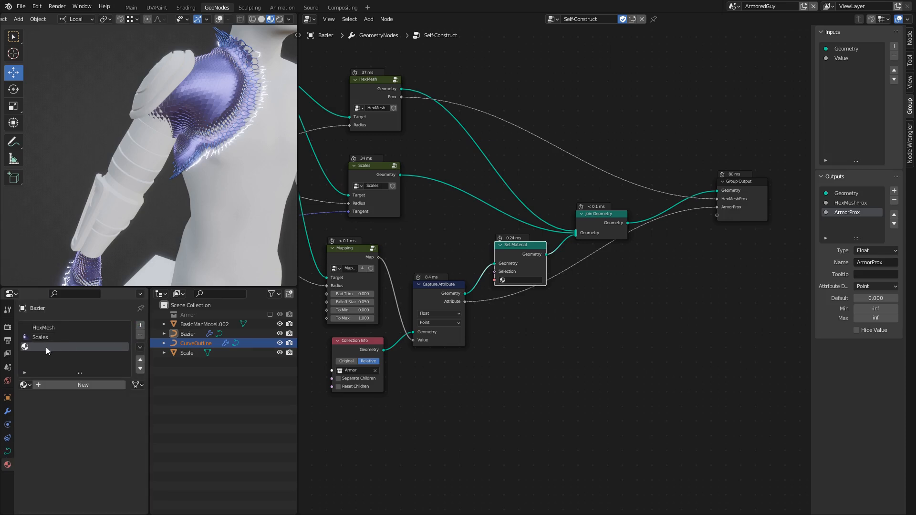
pyautogui.click(71, 385)
pyautogui.doubleClick(57, 347)
pyautogui.write('Armor')
pyautogui.press('Return')
# Step: Give the Armor material a light blue base color and assign it in the Set Material node
pyautogui.scroll(-4, 72, 377)
pyautogui.click(112, 410)
pyautogui.moveTo(127, 322); pyautogui.dragTo(124, 295)
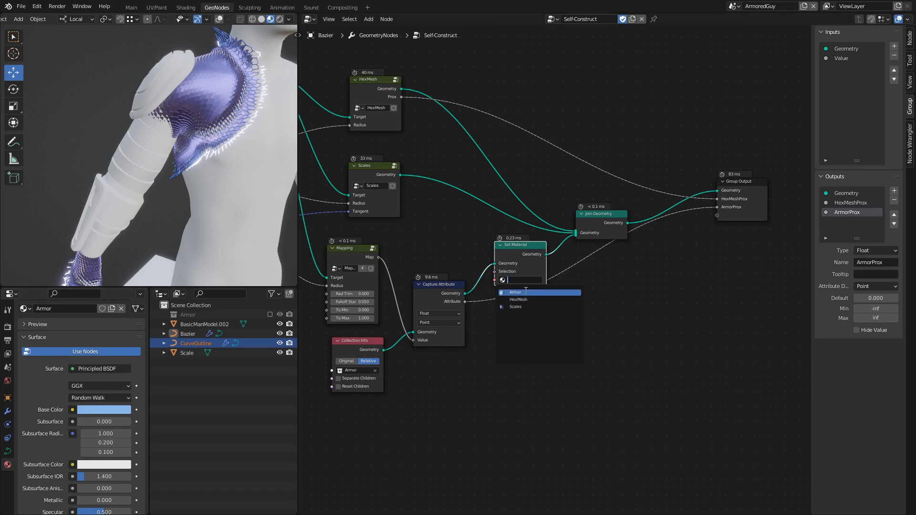
pyautogui.click(516, 293)
# Step: Set the Armor material's Metallic to 1.000 and Roughness to 0.202
pyautogui.scroll(-2, 107, 427)
pyautogui.moveTo(99, 461)
pyautogui.mouseDown()
pyautogui.moveTo(131, 461)
pyautogui.moveTo(91, 460)
pyautogui.mouseUp()
pyautogui.scroll(-2, 106, 471)
pyautogui.moveTo(94, 223); pyautogui.dragTo(104, 206, button='middle')
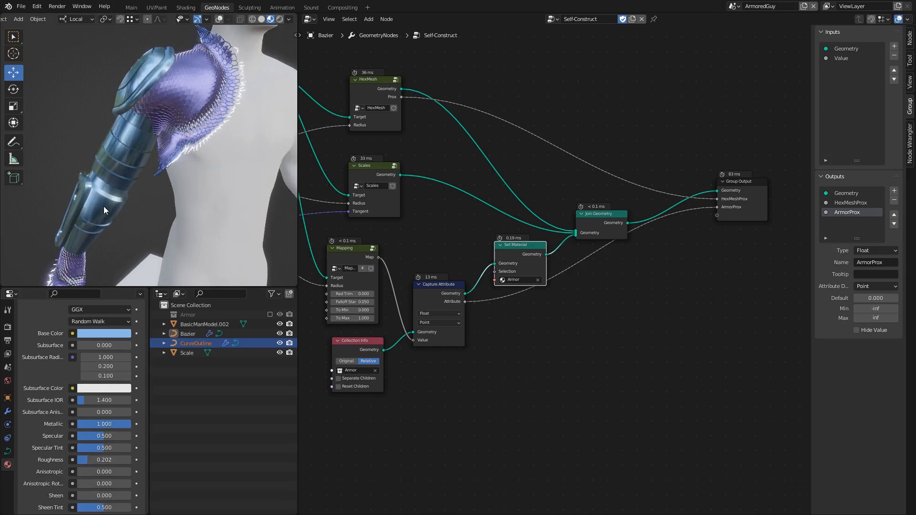
pyautogui.click(607, 218)
pyautogui.scroll(8, 91, 354)
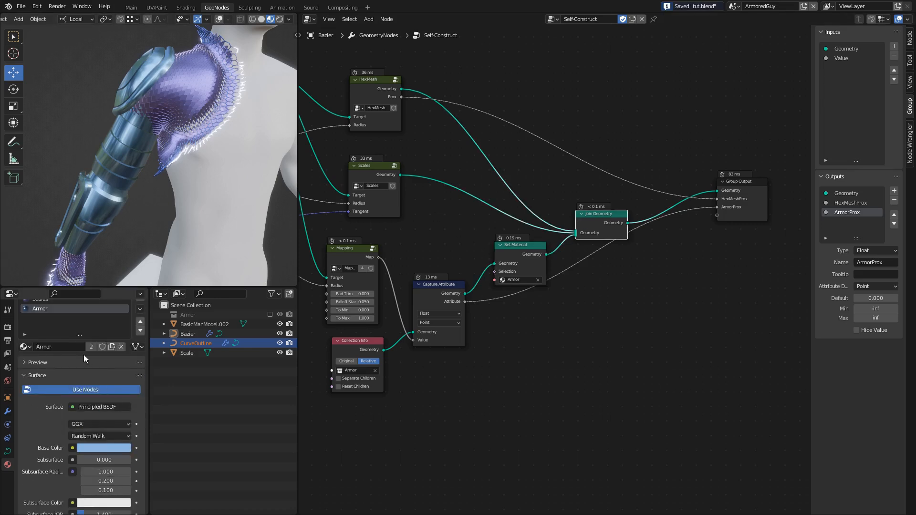
# Step: Switch to the Shading workspace and add an Attribute node to the Armor material
pyautogui.click(185, 8)
pyautogui.scroll(-9, 481, 241)
pyautogui.moveTo(612, 276); pyautogui.dragTo(448, 258, button='middle')
pyautogui.scroll(7, 555, 279)
pyautogui.click(549, 277)
pyautogui.moveTo(508, 290); pyautogui.dragTo(576, 163, button='middle')
pyautogui.hotkey('shift', 'a')
pyautogui.click(523, 271)
pyautogui.write('att')
pyautogui.click(523, 287)
pyautogui.click(497, 290)
# Step: Name the geometry nodes modifier's ArmorProx output attribute ArmorProx
pyautogui.click(8, 413)
pyautogui.click(95, 408)
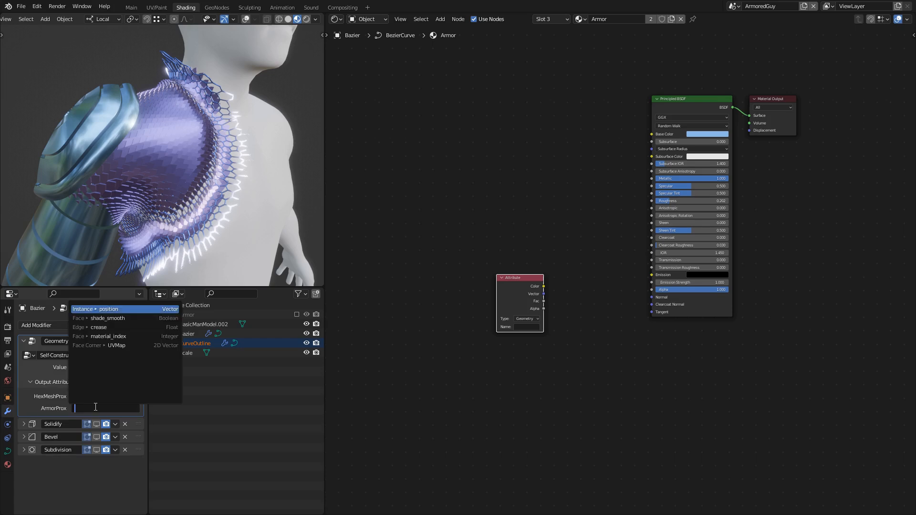
pyautogui.write('Armo')
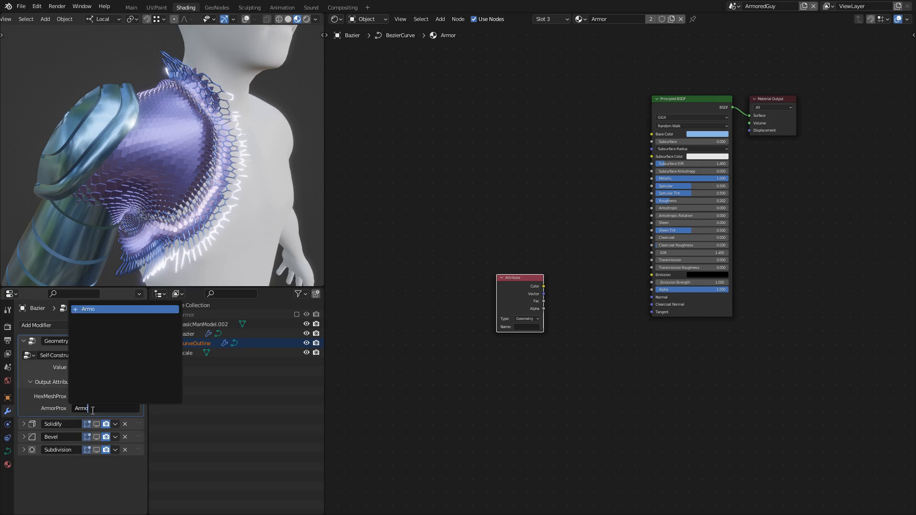
pyautogui.write('rProx')
pyautogui.press('Return')
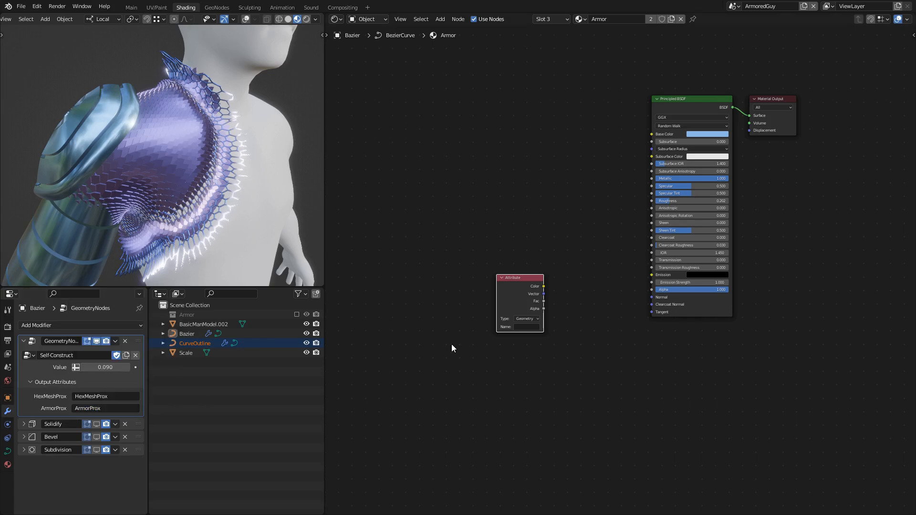
# Step: Space out the shader nodes, set the Attribute node's name to ArmorProx and connect its Fac to the Material Output Surface
pyautogui.moveTo(524, 278); pyautogui.dragTo(421, 277)
pyautogui.moveTo(678, 101); pyautogui.dragTo(605, 88)
pyautogui.moveTo(764, 100); pyautogui.dragTo(719, 382)
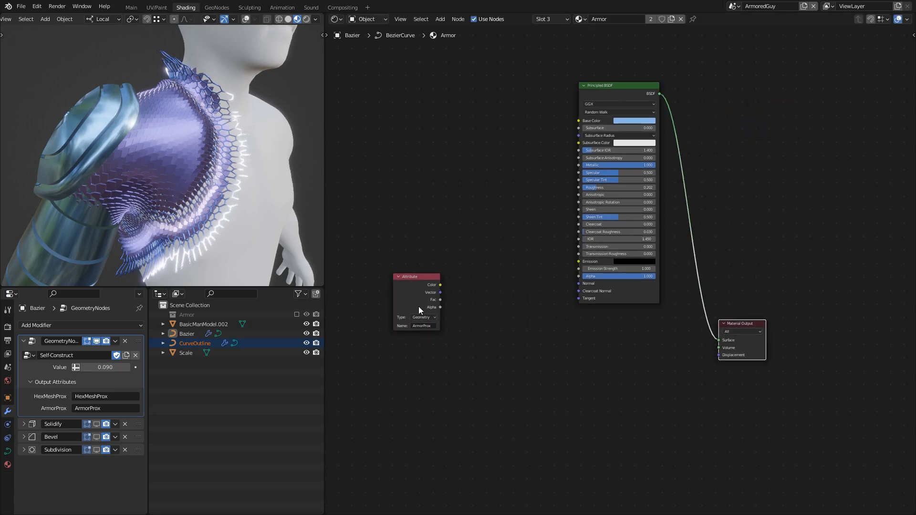
pyautogui.moveTo(440, 300); pyautogui.dragTo(719, 340)
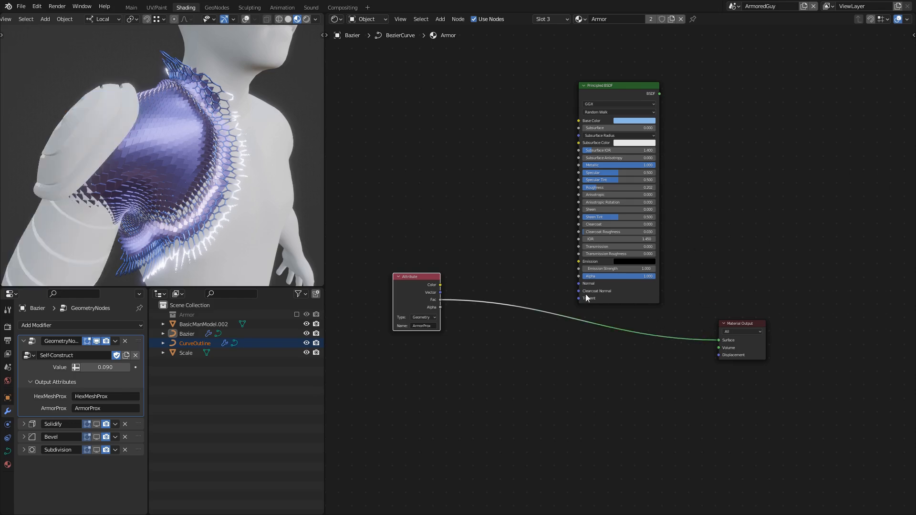
pyautogui.moveTo(181, 173); pyautogui.dragTo(188, 128, button='middle')
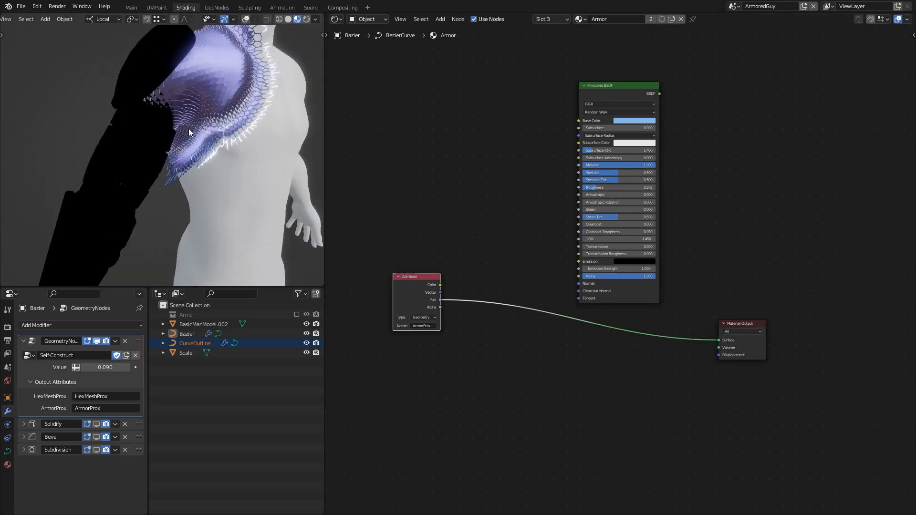
# Step: Back in the Self-Construct node tree, set the armor's Mapping node to To Min 1.000 and To Max 0.000
pyautogui.click(216, 7)
pyautogui.scroll(5, 475, 315)
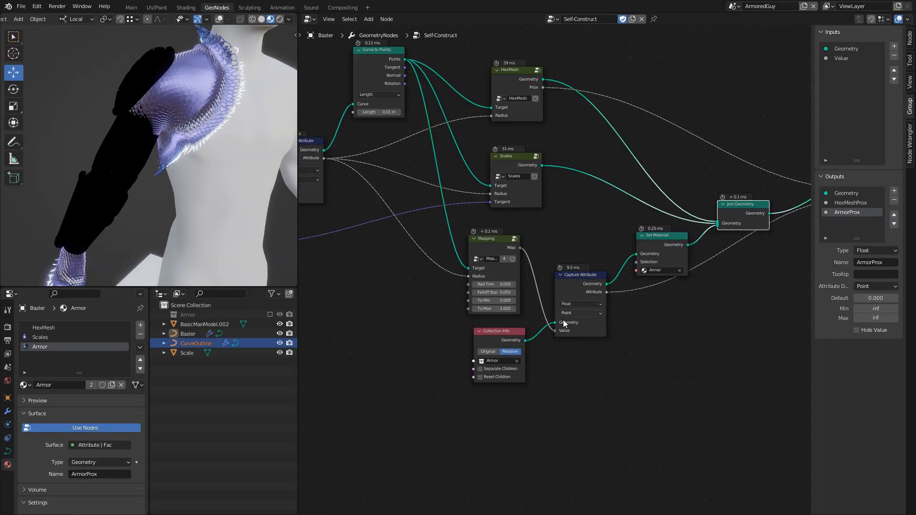
pyautogui.press('Return')
pyautogui.doubleClick(475, 327)
pyautogui.write('0')
pyautogui.press('Return')
pyautogui.scroll(-1, 506, 267)
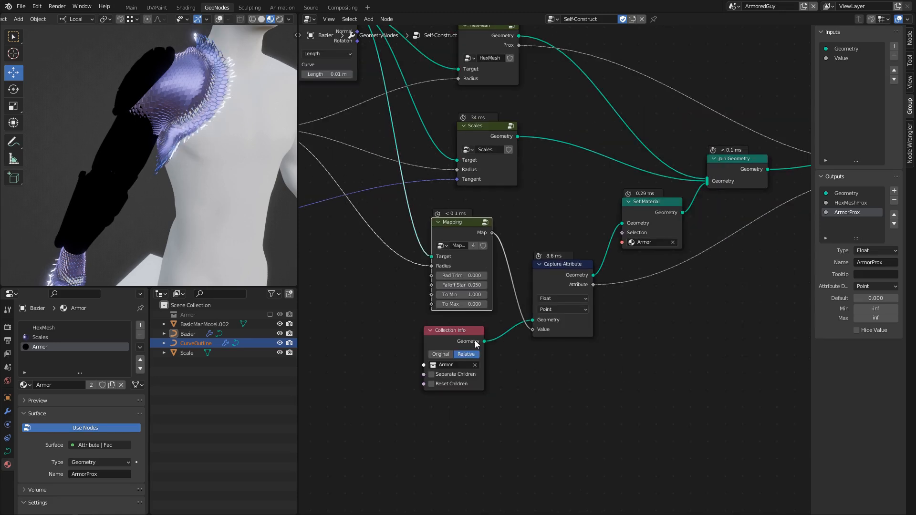
# Step: Insert a Realize Instances node between the Armor Collection Info and Capture Attribute nodes, and save the file
pyautogui.click(457, 334)
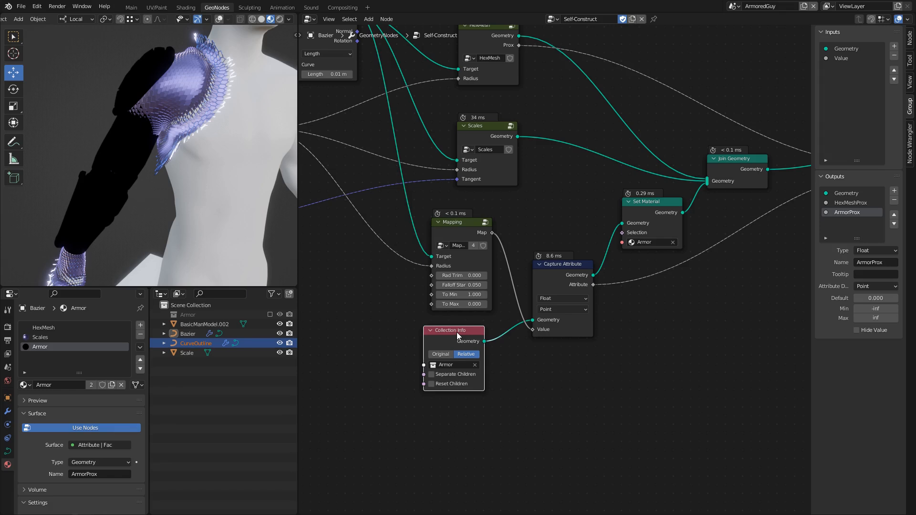
pyautogui.moveTo(457, 332); pyautogui.dragTo(571, 261, button='middle')
pyautogui.moveTo(571, 262); pyautogui.dragTo(456, 297)
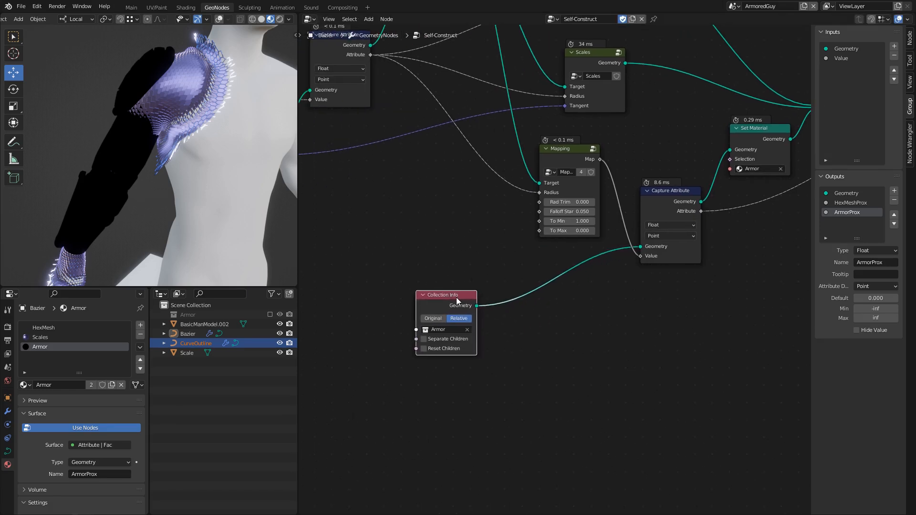
pyautogui.scroll(1, 457, 301)
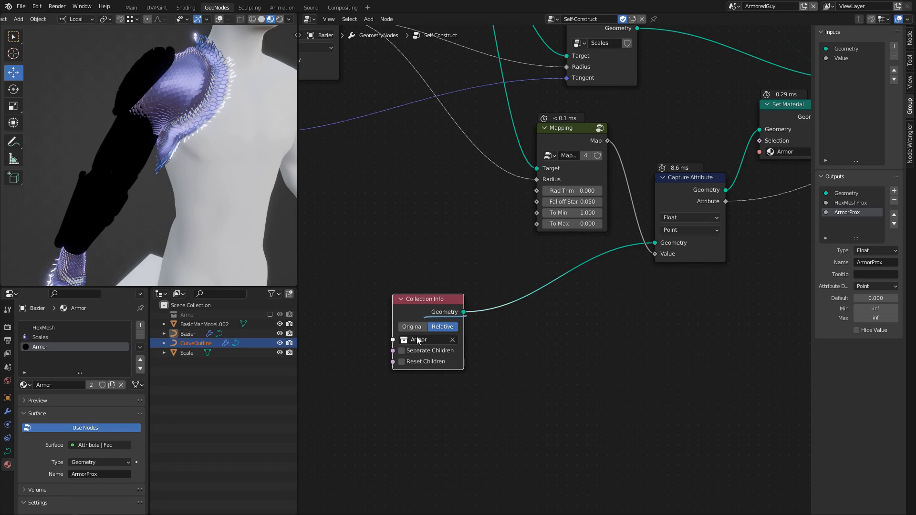
pyautogui.hotkey('shift', 'a')
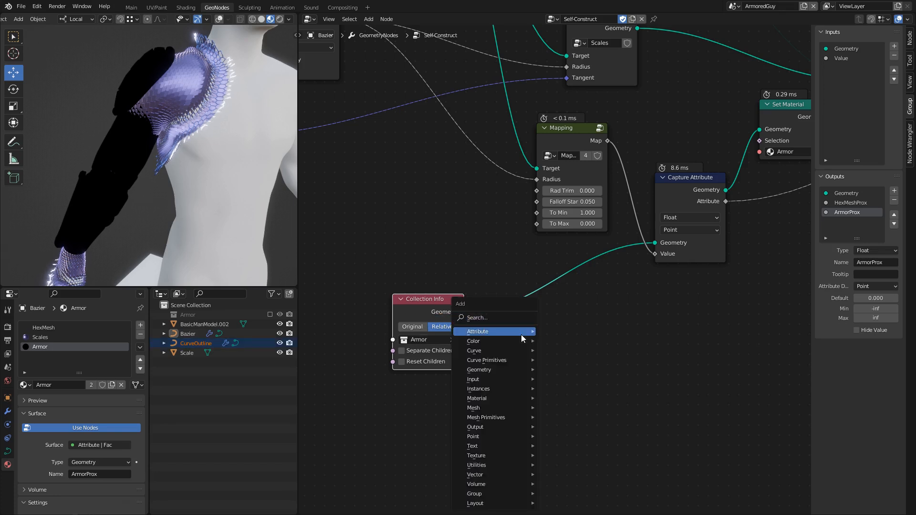
pyautogui.write('reali')
pyautogui.press('Return')
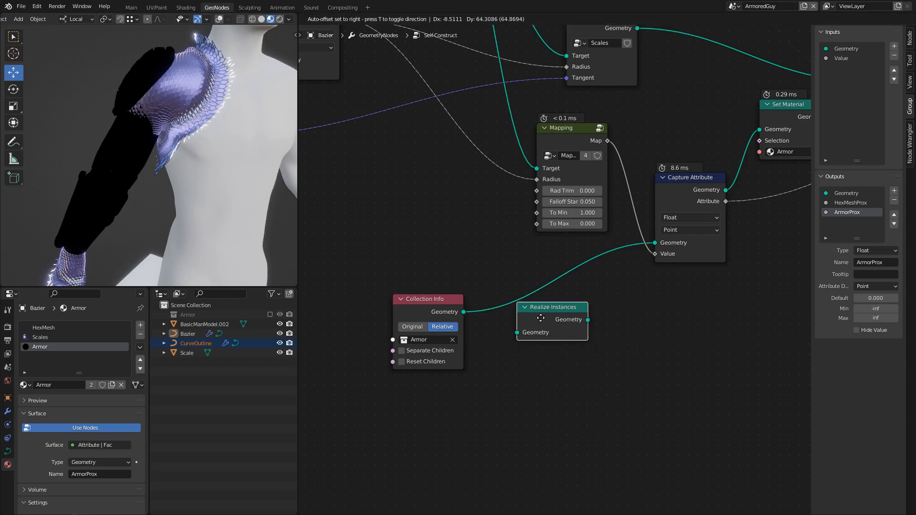
pyautogui.click(533, 313)
pyautogui.scroll(-1, 563, 262)
pyautogui.moveTo(515, 310); pyautogui.dragTo(448, 338, button='middle')
pyautogui.hotkey('ctrl', 's')
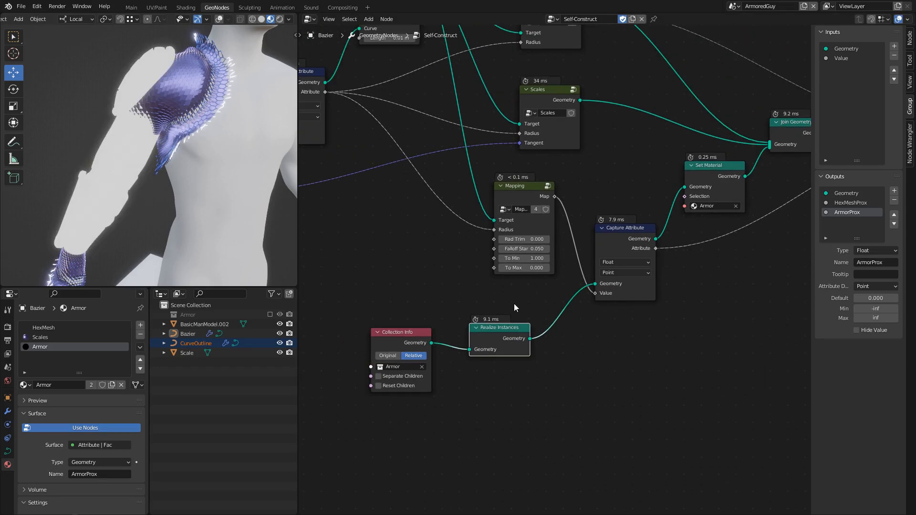
pyautogui.moveTo(399, 336)
pyautogui.mouseDown()
pyautogui.moveTo(403, 323)
pyautogui.moveTo(400, 338)
pyautogui.mouseUp()
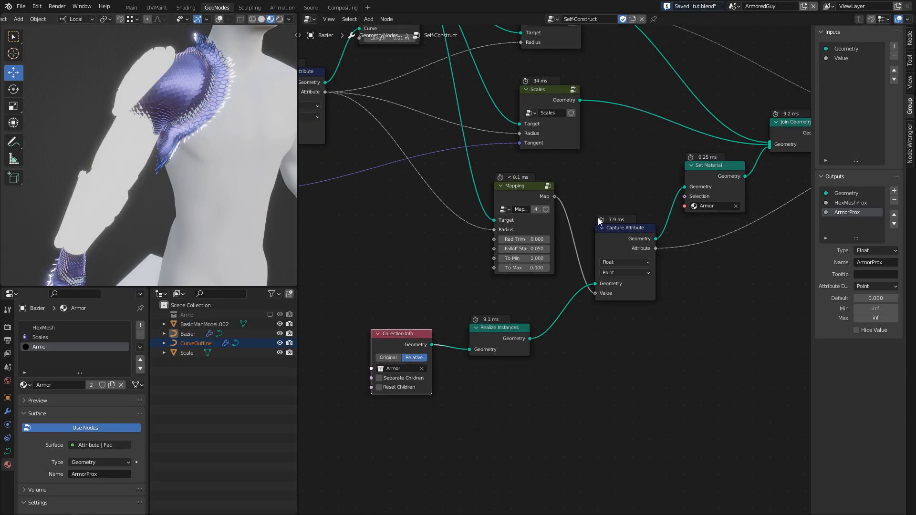
# Step: Return to the Shading workspace and preview the ArmorProx mask by temporarily scaling the curve's point radius
pyautogui.moveTo(598, 218); pyautogui.dragTo(465, 354, button='middle')
pyautogui.click(186, 7)
pyautogui.scroll(-1, 457, 275)
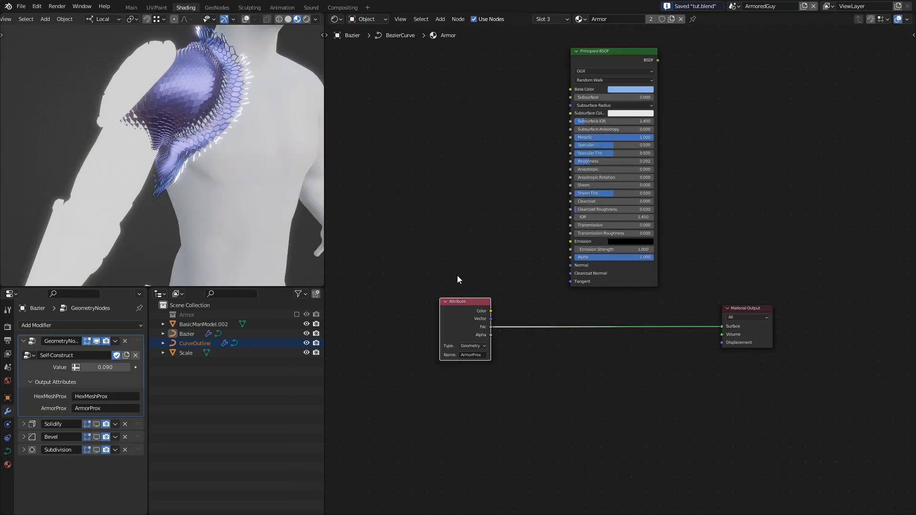
pyautogui.scroll(2, 457, 265)
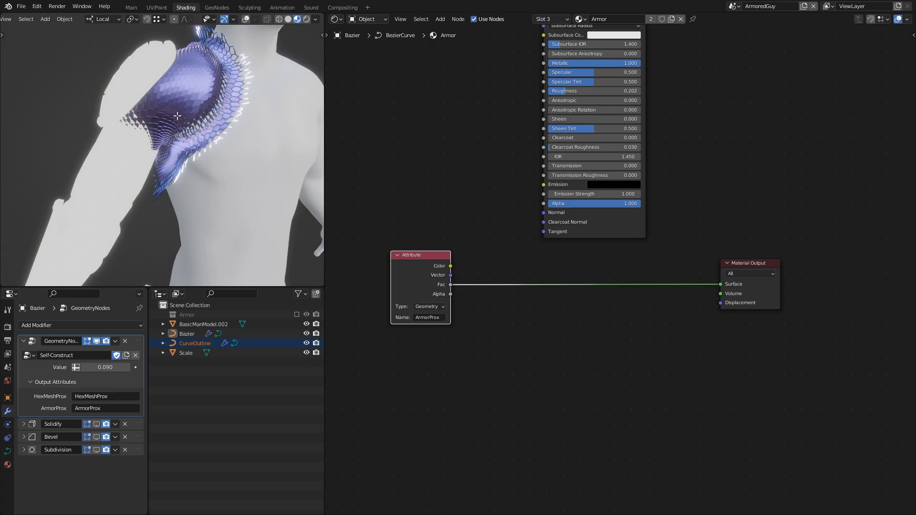
pyautogui.press('Tab')
pyautogui.hotkey('alt', 's')
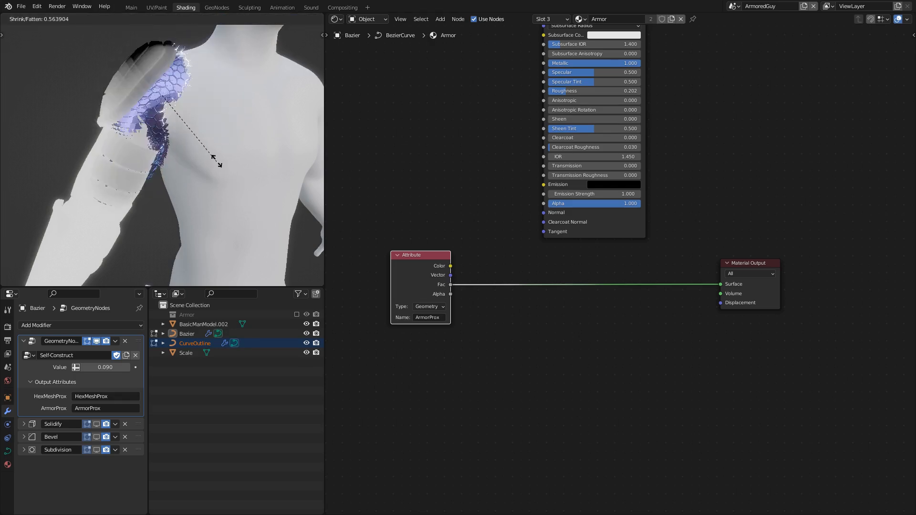
pyautogui.click(224, 172)
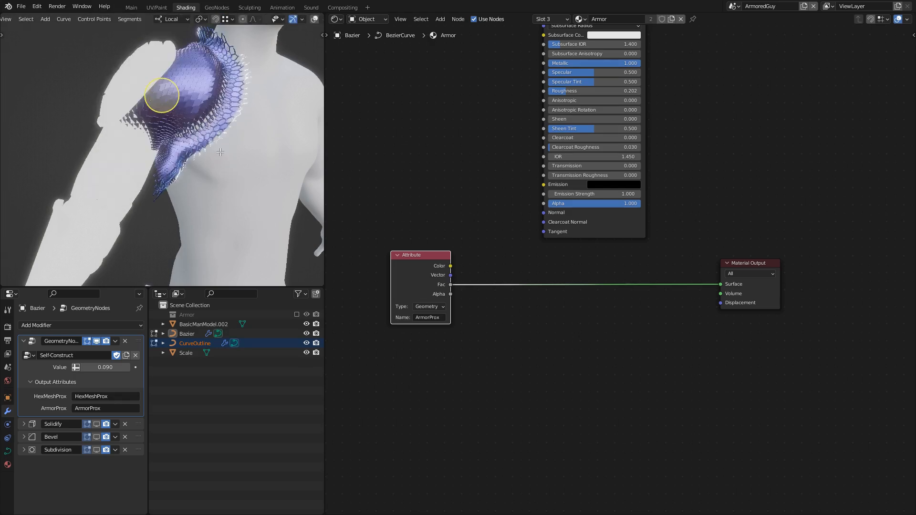
pyautogui.press('Tab')
# Step: Move the Attribute node away from the shader and add a Math node fed by its Fac output as second value
pyautogui.moveTo(492, 337); pyautogui.dragTo(612, 372, button='middle')
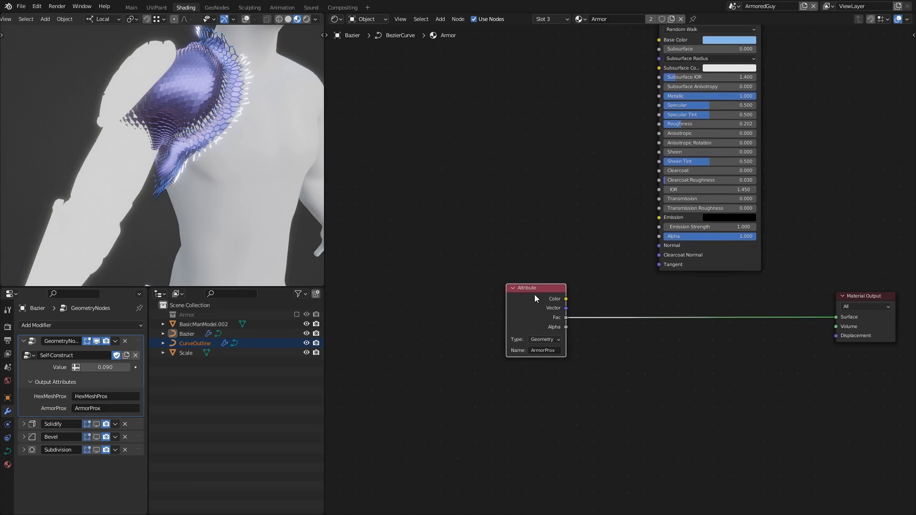
pyautogui.moveTo(536, 297); pyautogui.dragTo(414, 292)
pyautogui.moveTo(519, 263); pyautogui.dragTo(479, 305, button='middle')
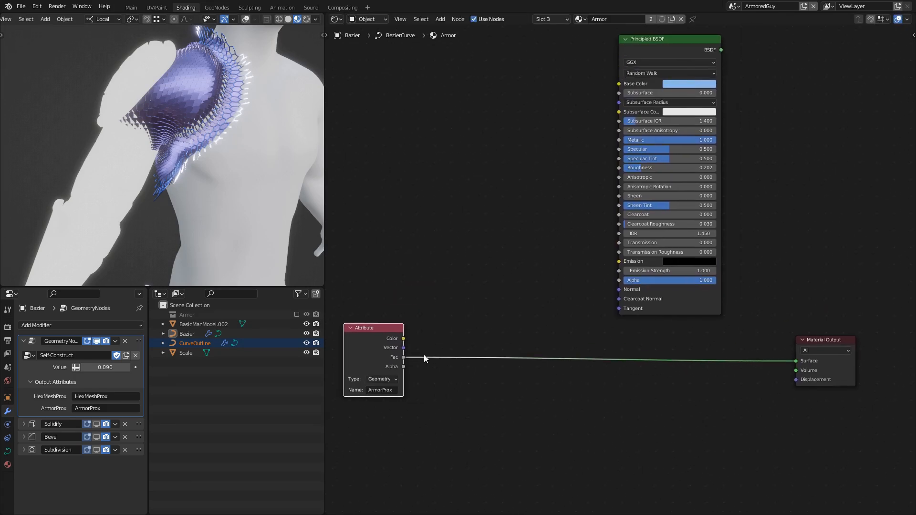
pyautogui.click(483, 313)
pyautogui.hotkey('shift', 'a')
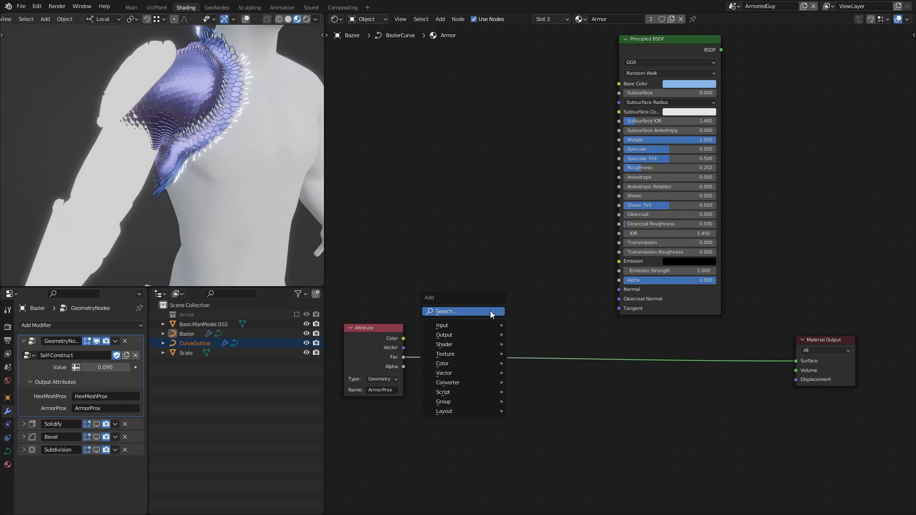
pyautogui.press('Escape')
pyautogui.write('ma')
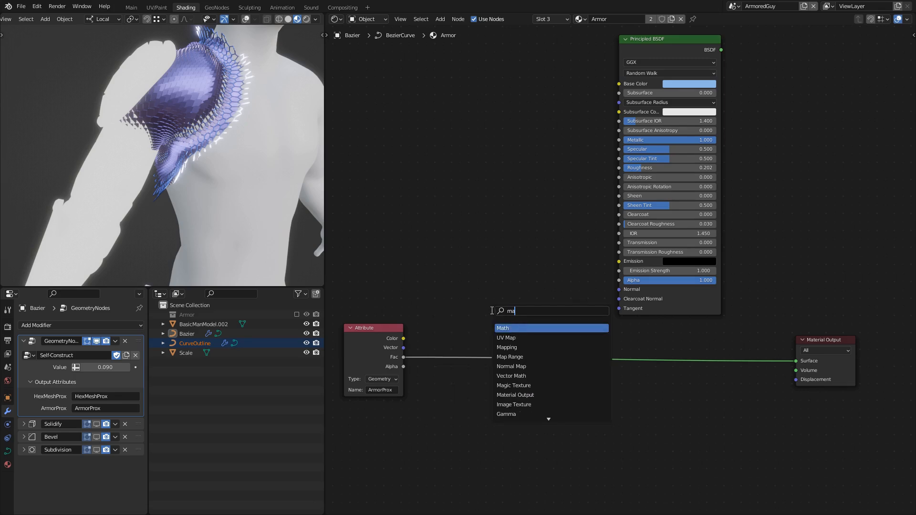
pyautogui.press('Return')
pyautogui.click(472, 223)
# Step: Set the Math node to Subtract with a first value of 1.000
pyautogui.click(492, 249)
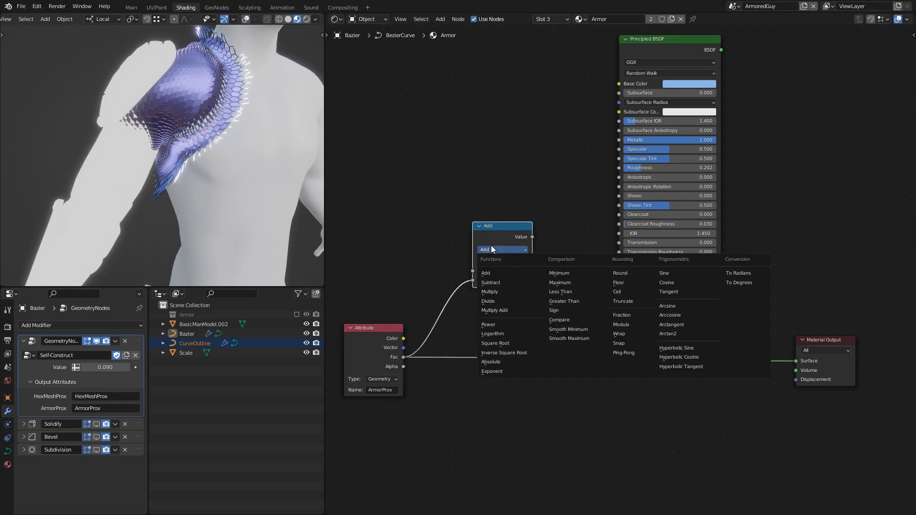
pyautogui.click(502, 283)
pyautogui.click(503, 271)
pyautogui.press('Return')
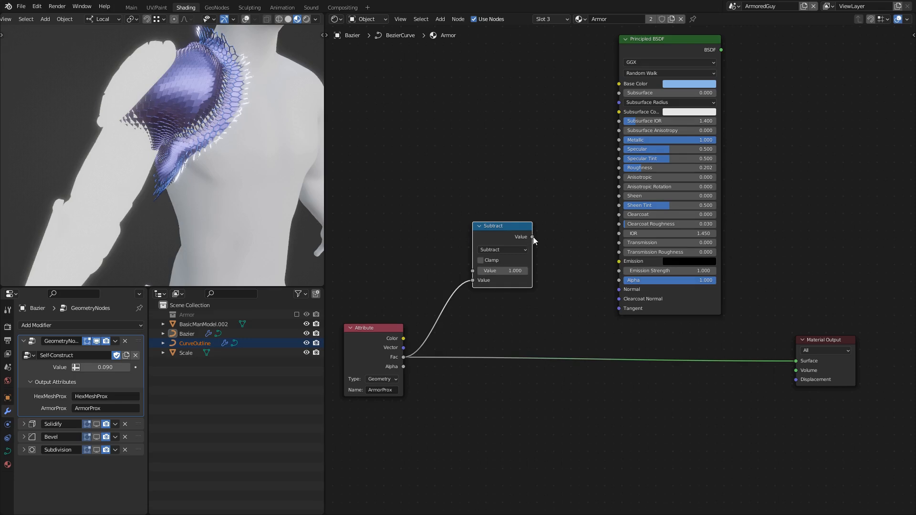
# Step: Connect the Subtract result to the Principled BSDF Alpha and the BSDF back to the Material Output Surface, tidying the nodes
pyautogui.moveTo(594, 250); pyautogui.dragTo(619, 280)
pyautogui.moveTo(703, 304); pyautogui.dragTo(677, 351, button='middle')
pyautogui.moveTo(792, 387); pyautogui.dragTo(800, 309)
pyautogui.moveTo(697, 97); pyautogui.dragTo(780, 344)
pyautogui.moveTo(457, 317); pyautogui.dragTo(594, 301, button='middle')
pyautogui.moveTo(496, 370); pyautogui.dragTo(441, 345)
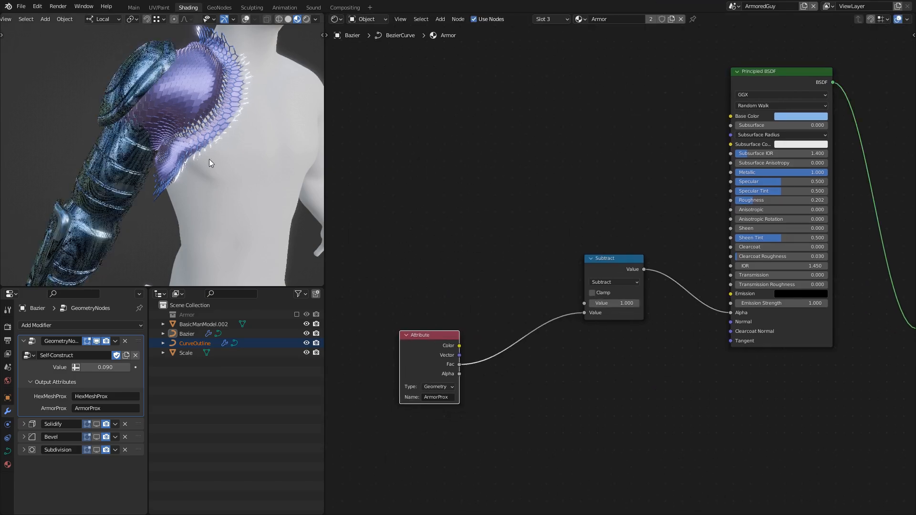
# Step: Scale the curve's point radius in Edit Mode to test how the armor's transparency follows it
pyautogui.press('Tab')
pyautogui.hotkey('alt', 's')
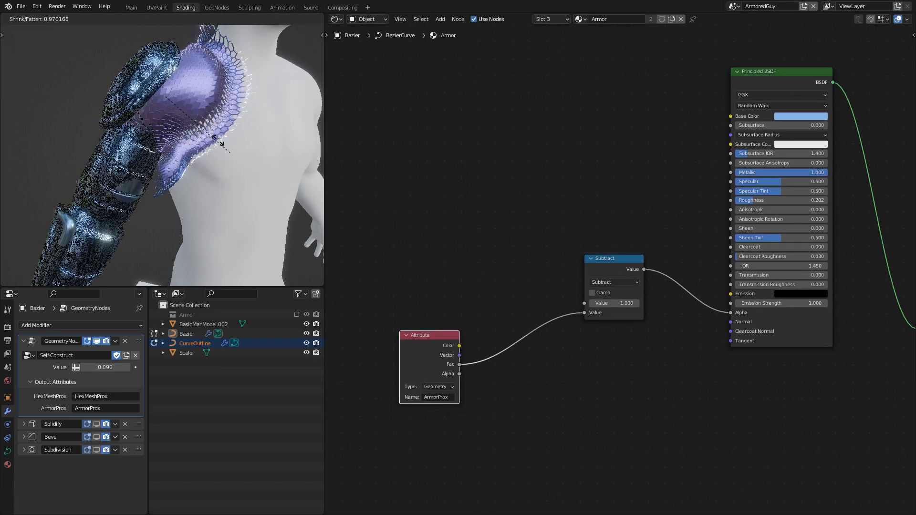
pyautogui.click(211, 133)
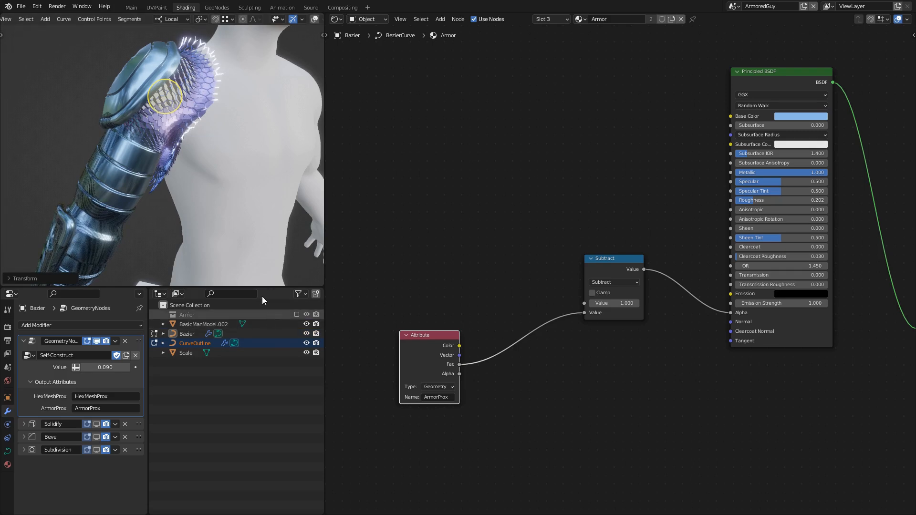
# Step: Set the Armor material's Blend Mode to Alpha Hashed
pyautogui.hotkey('alt', 's')
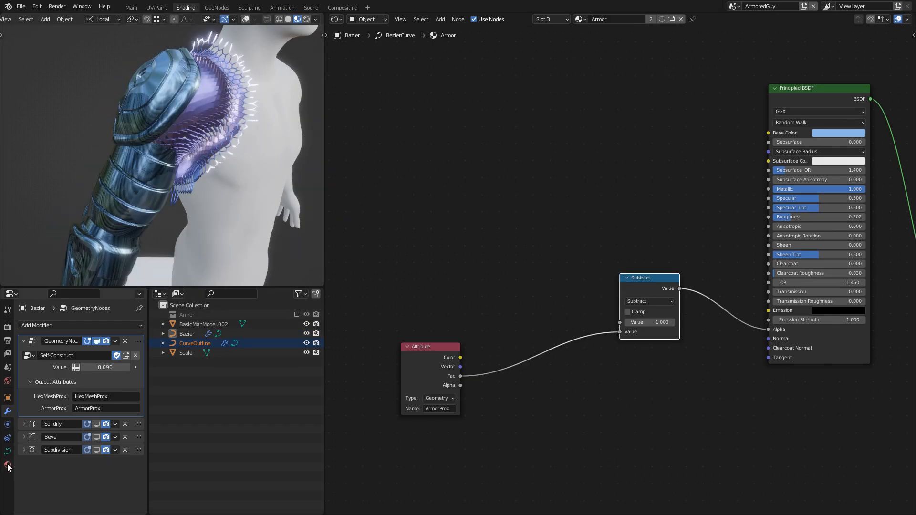
pyautogui.click(7, 465)
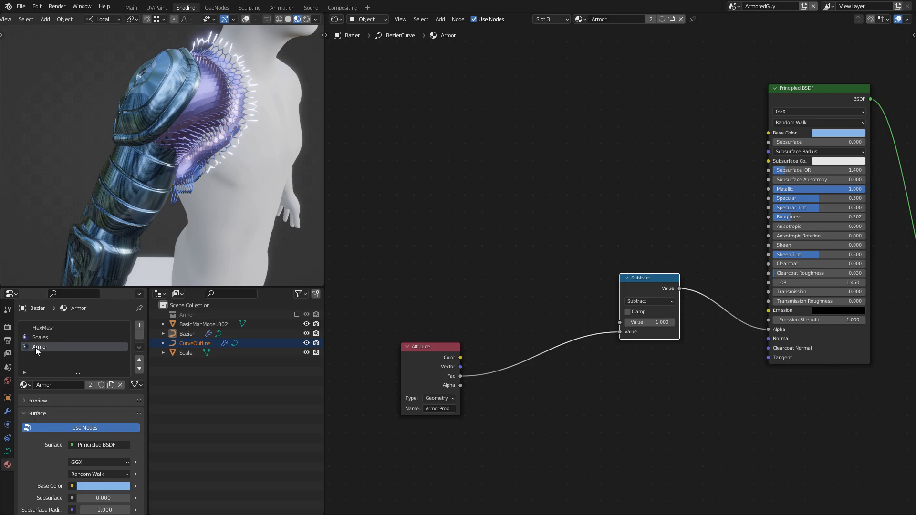
pyautogui.scroll(-15, 54, 416)
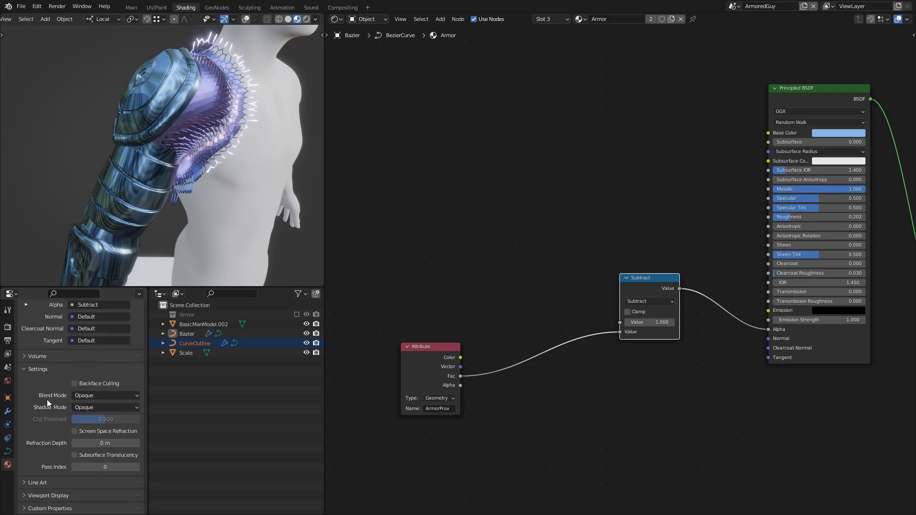
pyautogui.click(79, 397)
pyautogui.click(102, 428)
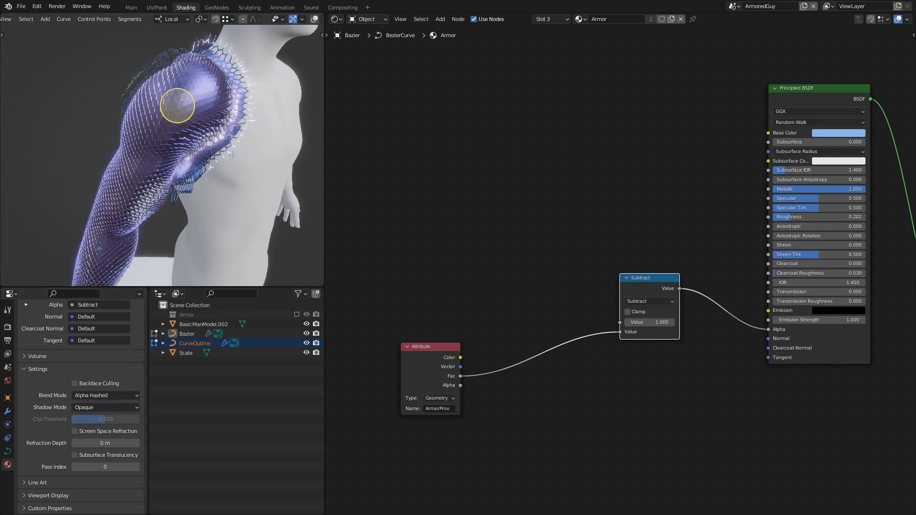
# Step: Scale the curve point's radius in Edit Mode to check the armor's alpha-hashed transparency
pyautogui.press('Tab')
pyautogui.hotkey('alt', 's')
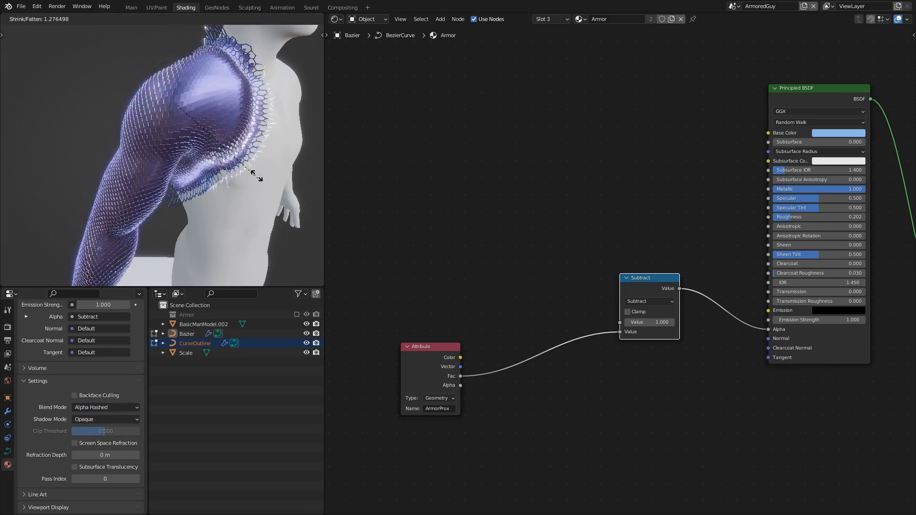
pyautogui.click(232, 153)
# Step: Remove the Subtract node so the Attribute Fac feeds Alpha directly, and rescale the curve point's radius to check the effect
pyautogui.keyDown('alt'); pyautogui.moveTo(648, 280); pyautogui.dragTo(532, 208); pyautogui.keyUp('alt')
pyautogui.press('x')
pyautogui.hotkey('alt', 's')
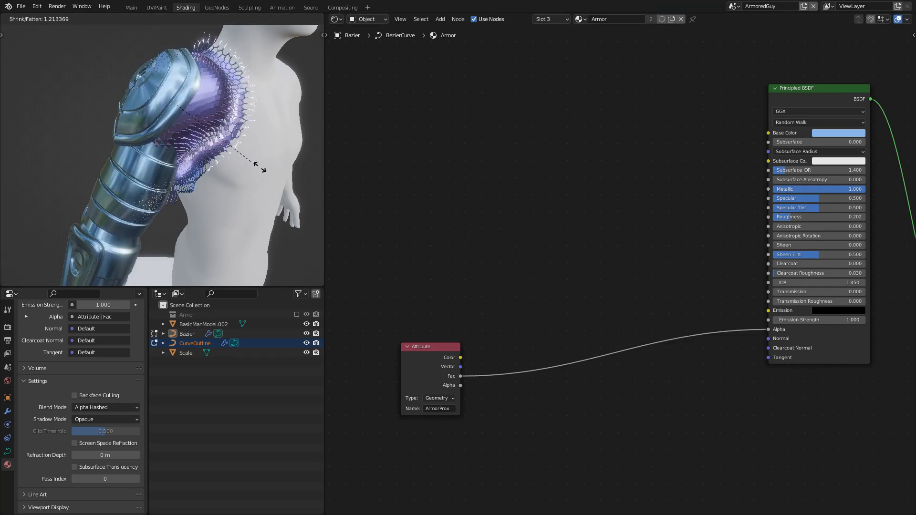
pyautogui.click(245, 162)
# Step: Move the curve point around the shoulder while viewing how the armor fades near it
pyautogui.moveTo(200, 153); pyautogui.dragTo(161, 151, button='middle')
pyautogui.press('g')
pyautogui.click(132, 179)
pyautogui.moveTo(132, 180); pyautogui.dragTo(127, 147, button='middle')
pyautogui.press('g')
pyautogui.click(163, 117)
pyautogui.moveTo(164, 118); pyautogui.dragTo(178, 74, button='middle')
# Step: Adjust the curve point's radius and reposition it on the upper arm to test the fade
pyautogui.hotkey('alt', 's')
pyautogui.click(214, 130)
pyautogui.moveTo(215, 131); pyautogui.dragTo(199, 120, button='middle')
pyautogui.hotkey('alt', 's')
pyautogui.click(184, 119)
pyautogui.press('g')
pyautogui.click(179, 125)
# Step: Add a Voronoi Texture node below the ArmorProx Attribute node, moving the Attribute node up to make room
pyautogui.moveTo(459, 202); pyautogui.dragTo(496, 182, button='middle')
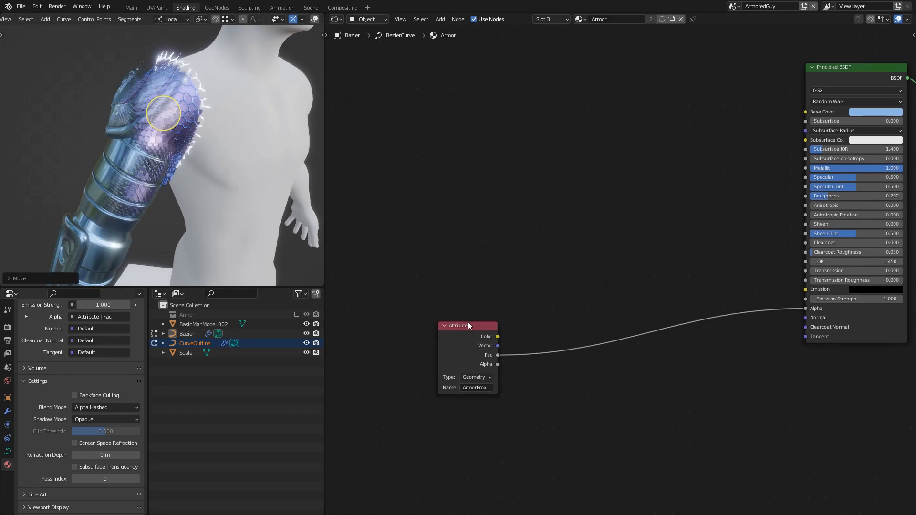
pyautogui.moveTo(466, 324); pyautogui.dragTo(461, 245)
pyautogui.hotkey('shift', 'a')
pyautogui.write('voro')
pyautogui.press('Return')
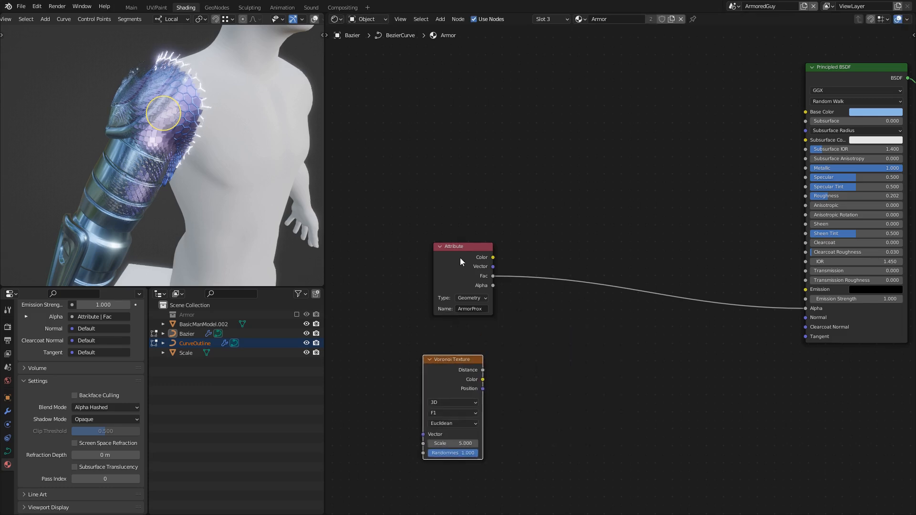
pyautogui.click(430, 357)
pyautogui.moveTo(441, 238); pyautogui.dragTo(431, 233)
# Step: Insert a Math node set to Multiply between the Attribute Fac output and the Principled BSDF Alpha
pyautogui.hotkey('shift', 'a')
pyautogui.write('ma')
pyautogui.press('Return')
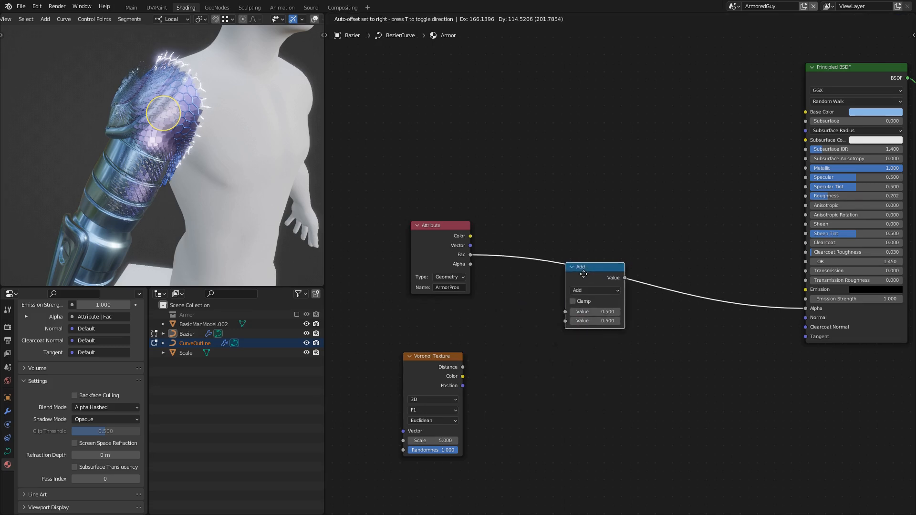
pyautogui.click(588, 290)
pyautogui.click(595, 288)
pyautogui.click(365, 331)
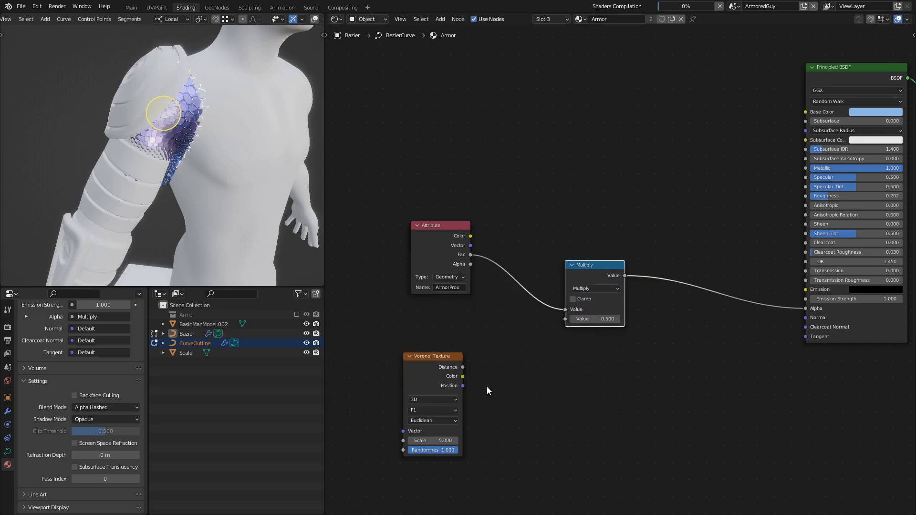
# Step: Connect the Voronoi Distance to the Multiply node's second value and set the Voronoi Scale to 100
pyautogui.moveTo(462, 368); pyautogui.dragTo(559, 322)
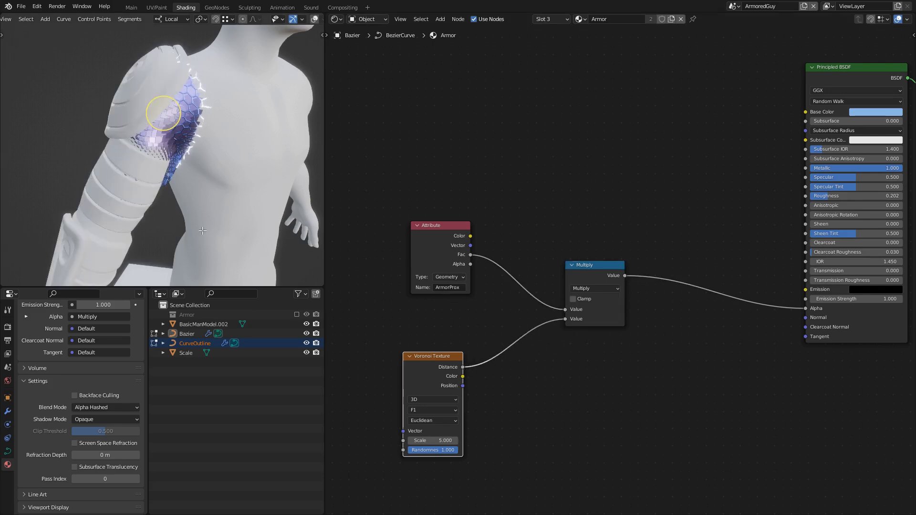
pyautogui.moveTo(203, 235); pyautogui.dragTo(162, 170, button='middle')
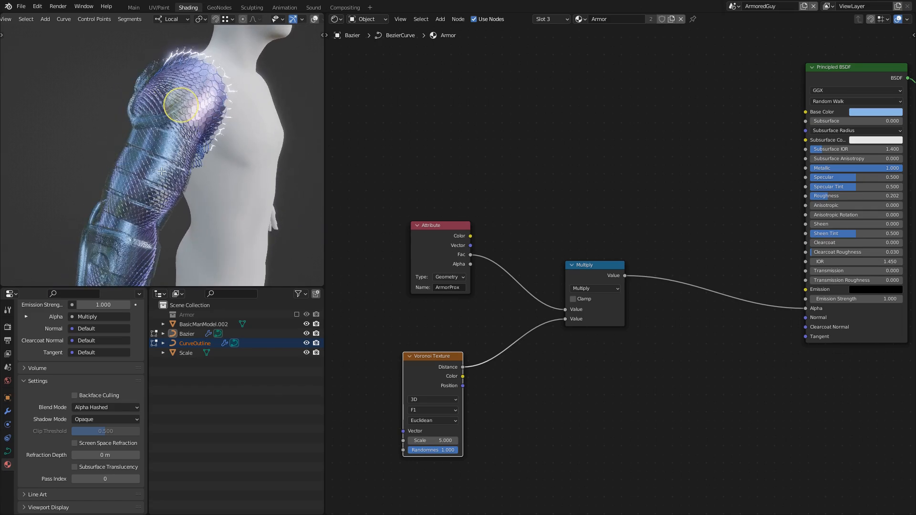
pyautogui.write('100')
pyautogui.press('Return')
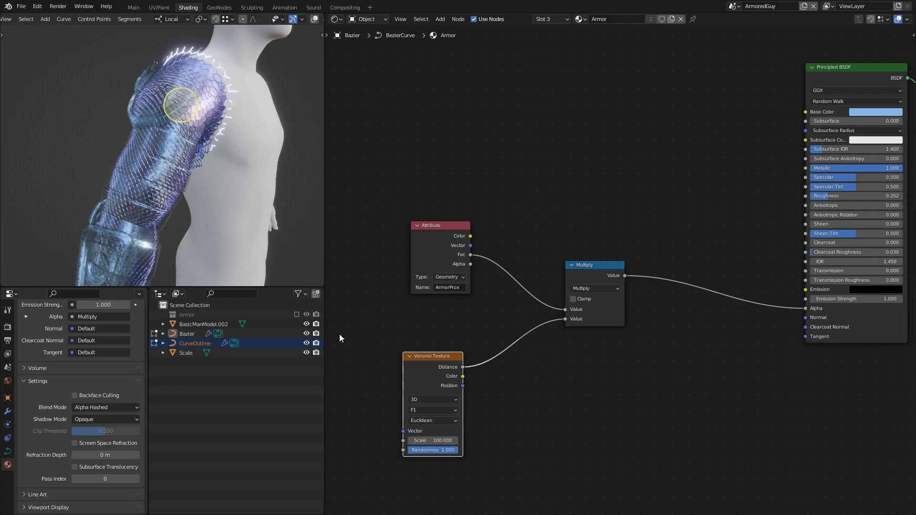
pyautogui.scroll(8, 150, 172)
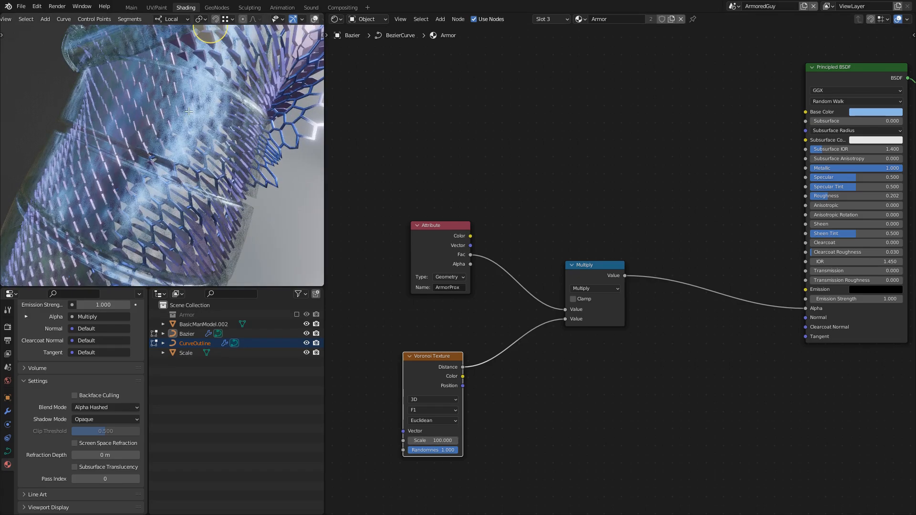
pyautogui.moveTo(136, 84); pyautogui.dragTo(161, 122, button='middle')
pyautogui.scroll(-3, 463, 306)
# Step: Insert an Add math node between the Voronoi Distance and the Multiply node, spacing out the Attribute and Voronoi nodes
pyautogui.moveTo(459, 311); pyautogui.dragTo(511, 298, button='middle')
pyautogui.moveTo(526, 224); pyautogui.dragTo(475, 211)
pyautogui.moveTo(516, 327); pyautogui.dragTo(449, 339)
pyautogui.hotkey('shift', 'd')
pyautogui.click(547, 322)
pyautogui.click(551, 342)
pyautogui.press('Return')
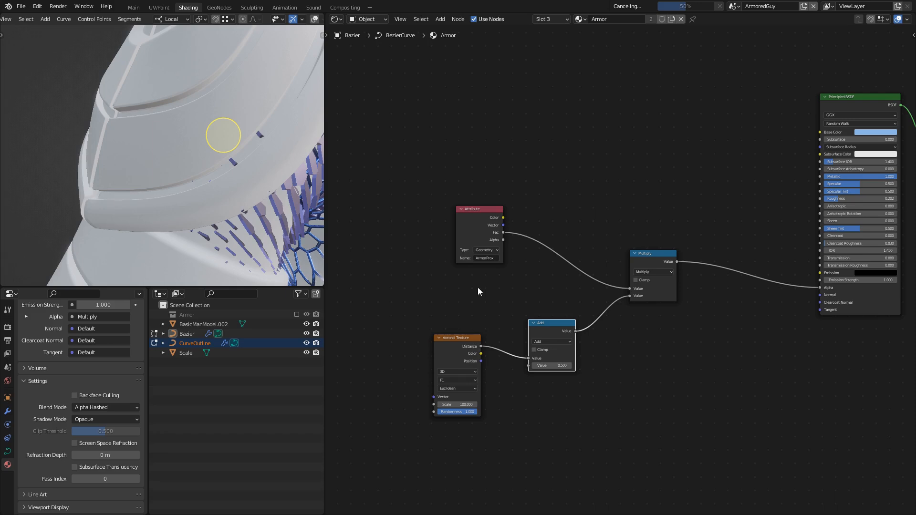
# Step: Feed the Attribute Fac into the Add node's first value, with the Voronoi Distance as second, and enable Clamp
pyautogui.moveTo(467, 210)
pyautogui.mouseDown()
pyautogui.moveTo(421, 204)
pyautogui.moveTo(529, 359)
pyautogui.mouseUp()
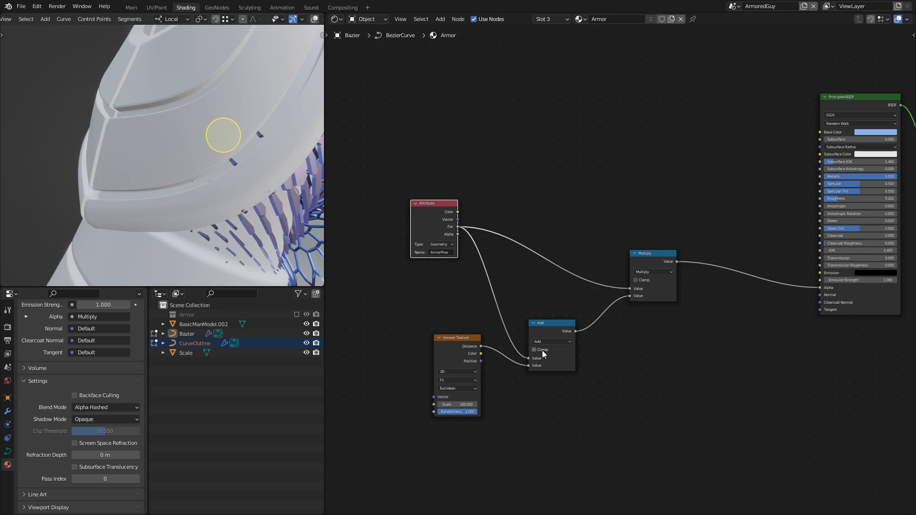
pyautogui.click(535, 350)
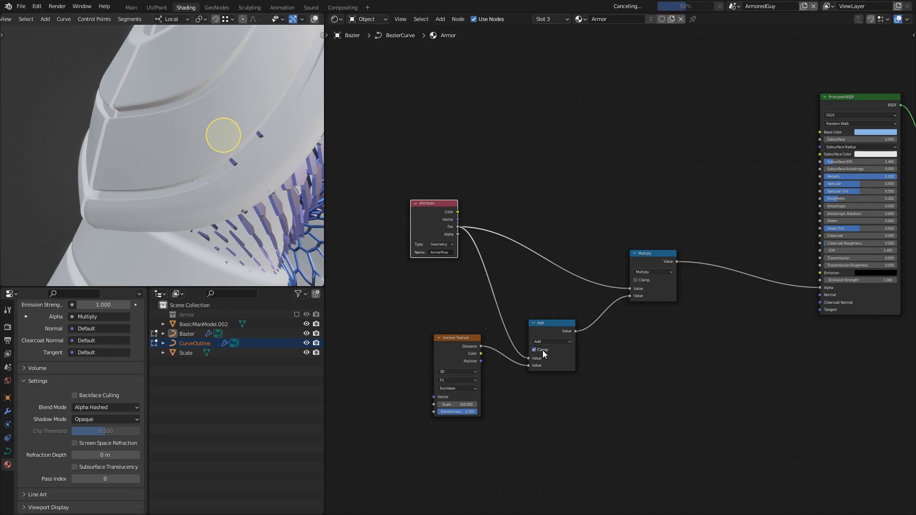
pyautogui.scroll(-5, 198, 158)
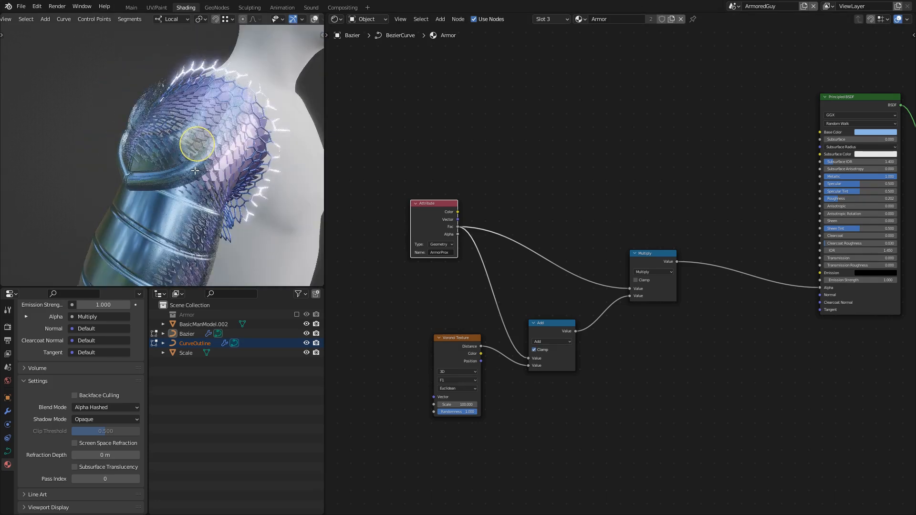
pyautogui.moveTo(198, 155); pyautogui.dragTo(209, 180, button='middle')
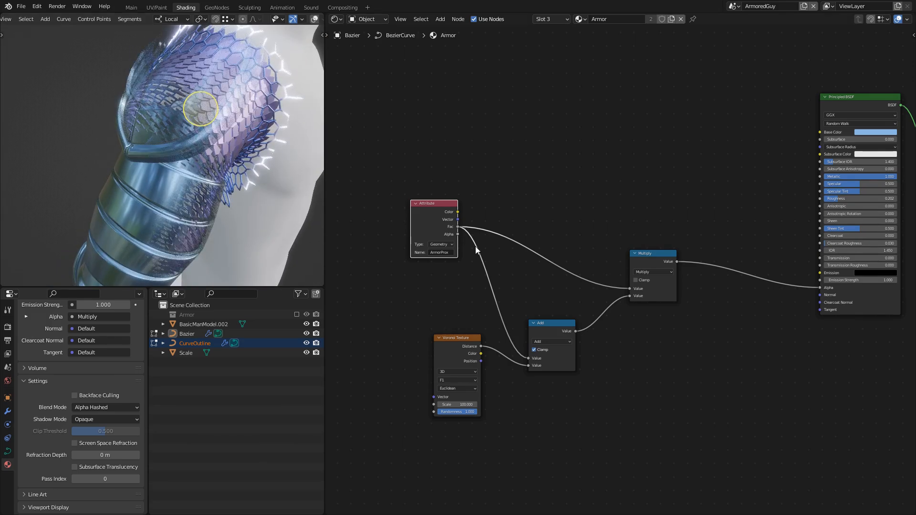
# Step: Shift the Attribute, Voronoi, Add and Multiply nodes together away from the Principled BSDF
pyautogui.moveTo(407, 172); pyautogui.dragTo(667, 423)
pyautogui.press('g')
pyautogui.click(620, 431)
pyautogui.click(634, 371)
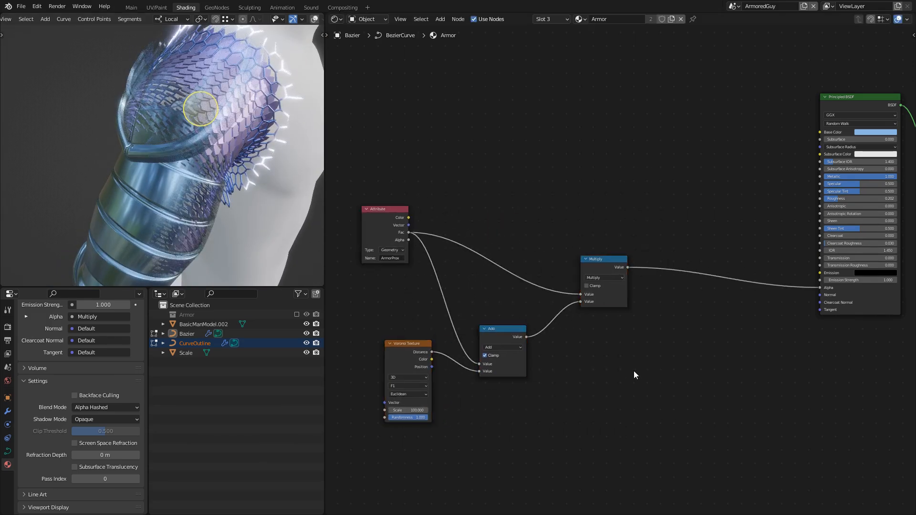
# Step: Insert a Math node set to Greater Than between the Multiply node and the Principled BSDF Alpha
pyautogui.hotkey('shift', 'a')
pyautogui.click(635, 371)
pyautogui.write('mat')
pyautogui.click(681, 389)
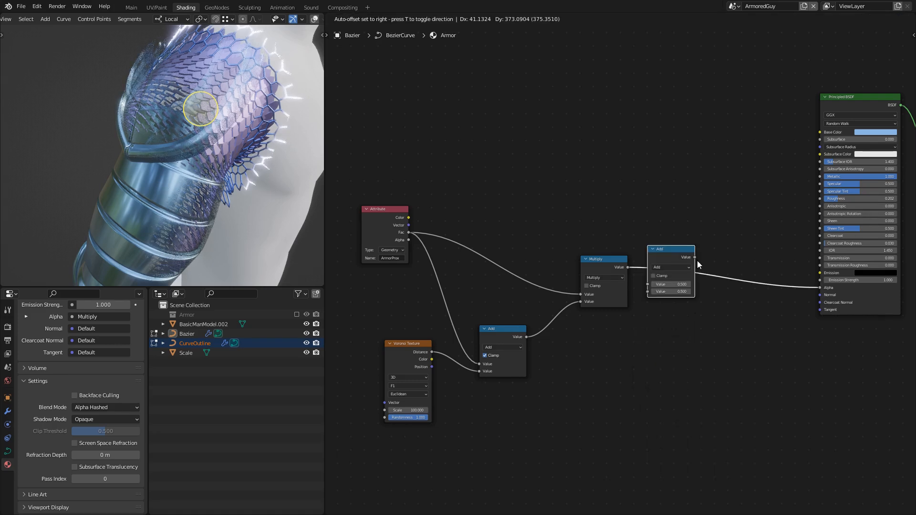
pyautogui.click(689, 265)
pyautogui.click(689, 266)
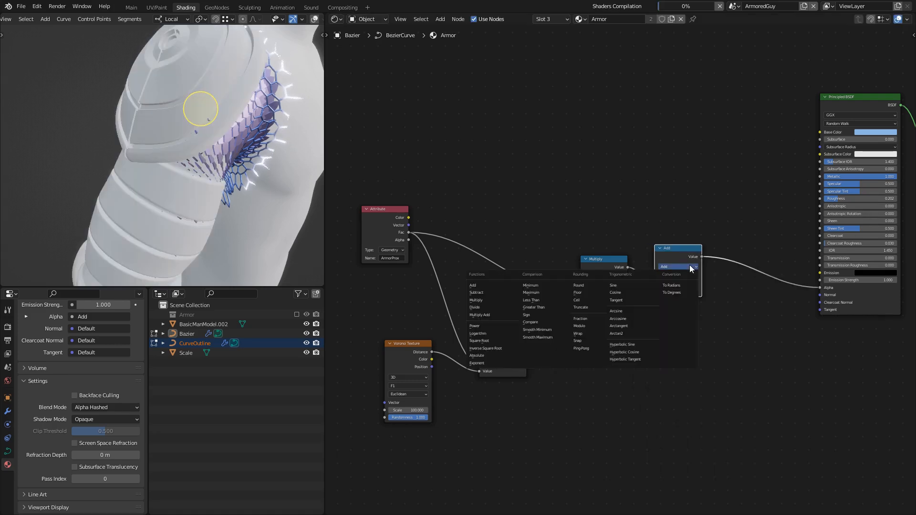
pyautogui.click(552, 308)
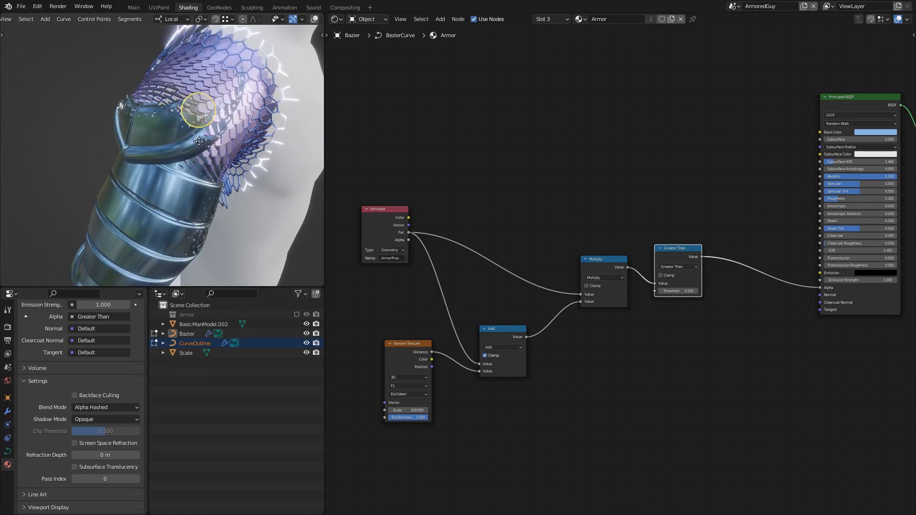
# Step: Move the curve point along the arm to test the armor's hard dissolve edge
pyautogui.press('g')
pyautogui.click(200, 133)
pyautogui.moveTo(200, 133); pyautogui.dragTo(147, 124, button='middle')
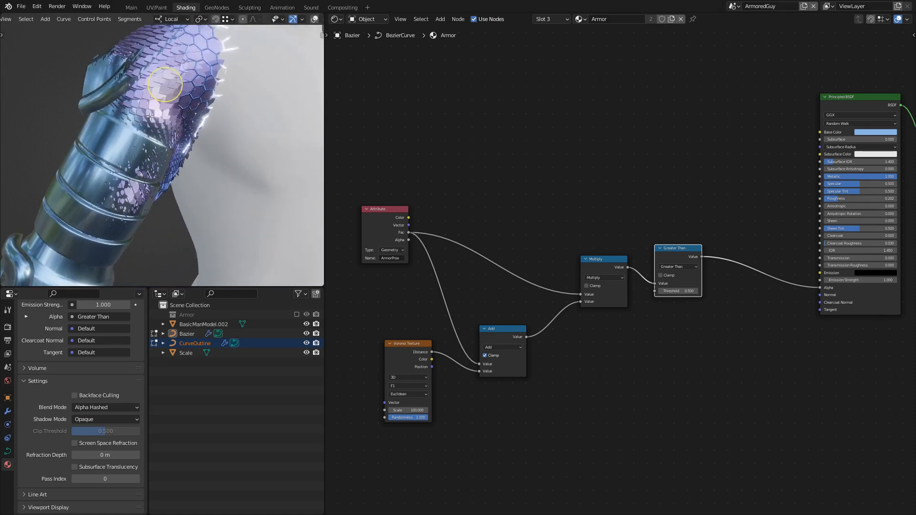
pyautogui.press('g')
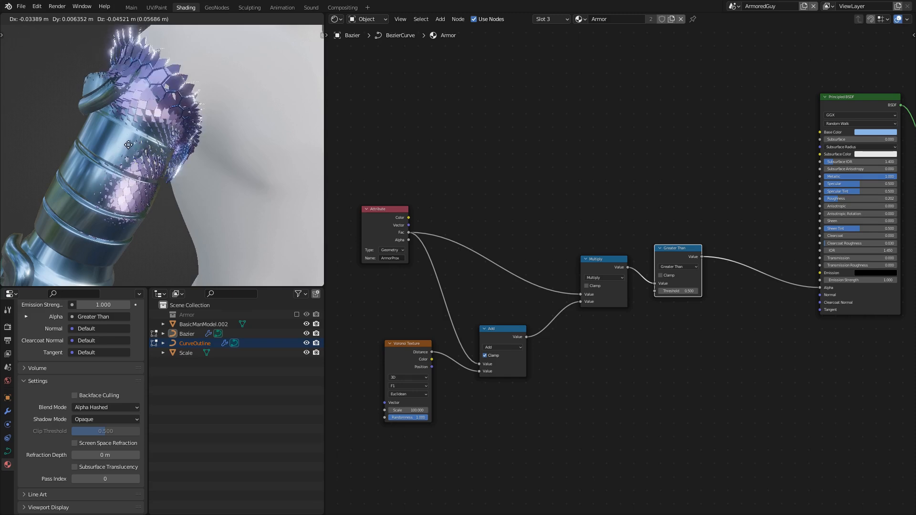
pyautogui.click(137, 151)
# Step: Set the Voronoi Texture's feature output to Distance to Edge
pyautogui.moveTo(423, 387); pyautogui.dragTo(575, 320, button='middle')
pyautogui.scroll(5, 576, 319)
pyautogui.click(552, 344)
pyautogui.click(542, 328)
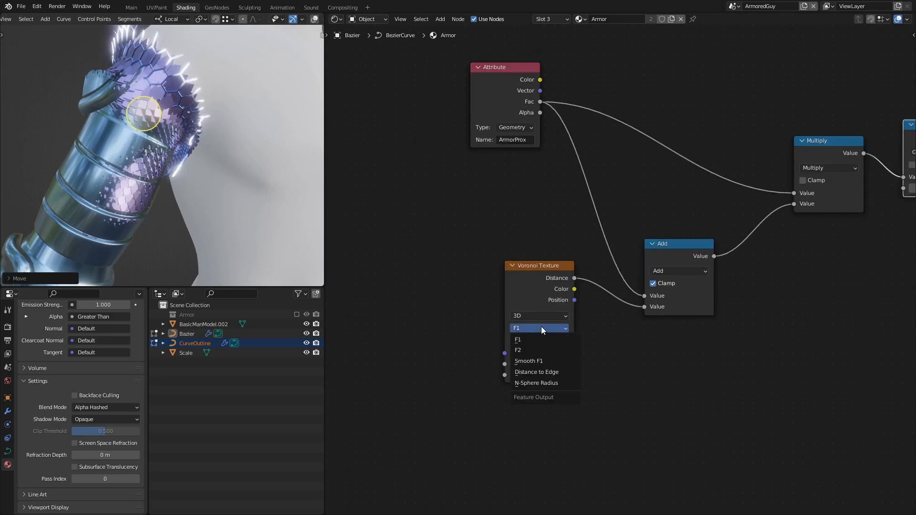
pyautogui.click(557, 371)
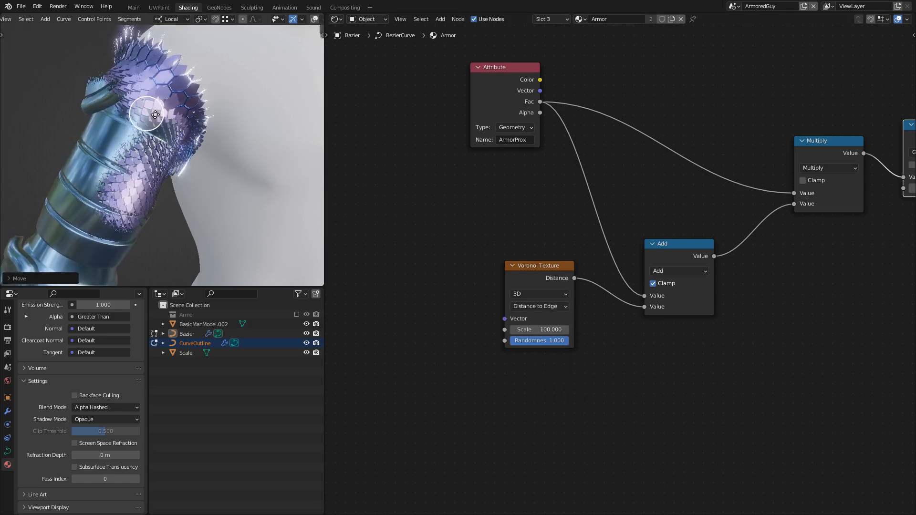
# Step: Move and scale the curve point on the upper arm to inspect the new dissolve pattern up close
pyautogui.moveTo(150, 116); pyautogui.dragTo(169, 118, button='middle')
pyautogui.moveTo(169, 117); pyautogui.dragTo(166, 126)
pyautogui.scroll(4, 178, 138)
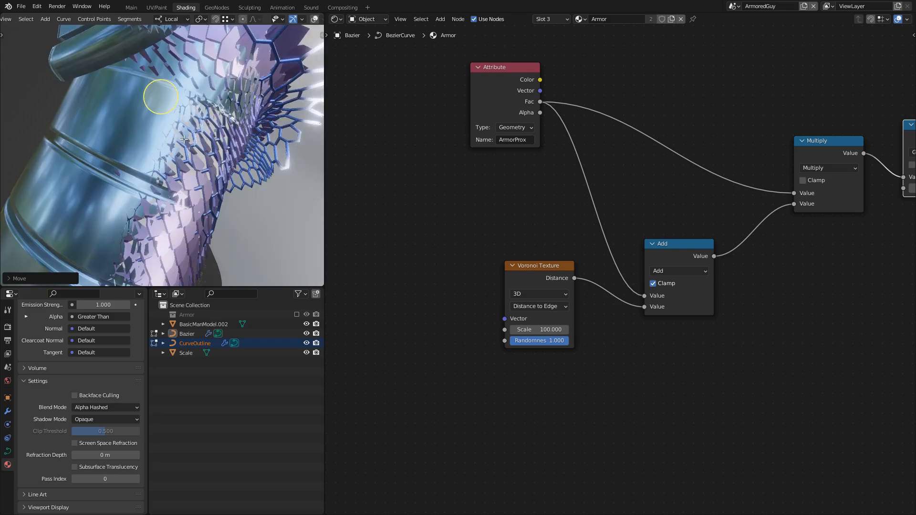
pyautogui.press('g')
pyautogui.click(187, 110)
pyautogui.press('s')
pyautogui.click(242, 129)
pyautogui.press('Home')
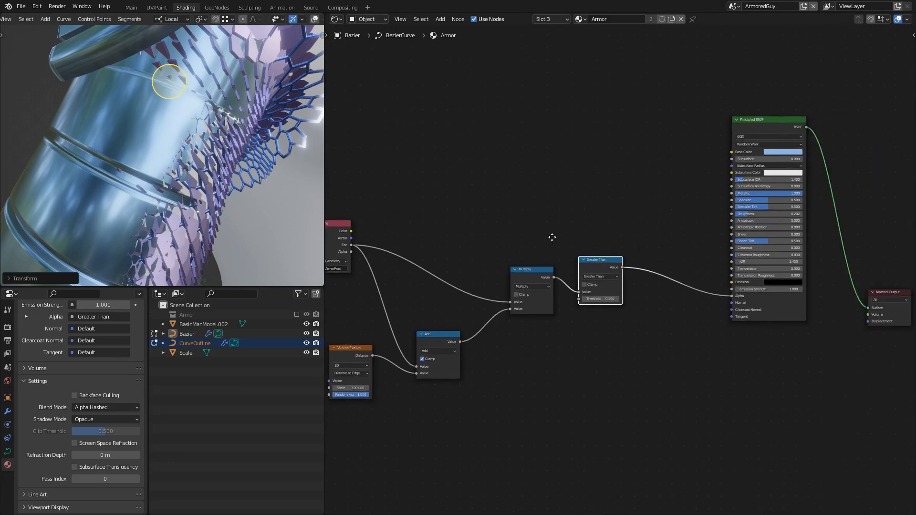
# Step: Make room between the Greater Than node and the Principled BSDF by spreading the nodes apart
pyautogui.moveTo(713, 175); pyautogui.dragTo(402, 406)
pyautogui.press('g')
pyautogui.click(550, 260)
pyautogui.click(678, 314)
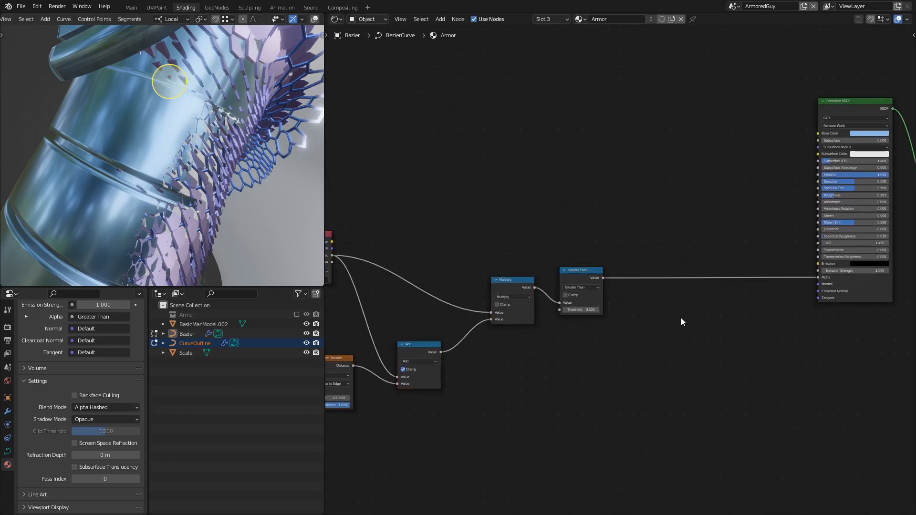
# Step: Add a Math node below the Alpha link and feed the Greater Than result into its second value
pyautogui.moveTo(690, 326); pyautogui.dragTo(626, 316, button='middle')
pyautogui.scroll(3, 626, 320)
pyautogui.hotkey('shift', 'a')
pyautogui.write('add')
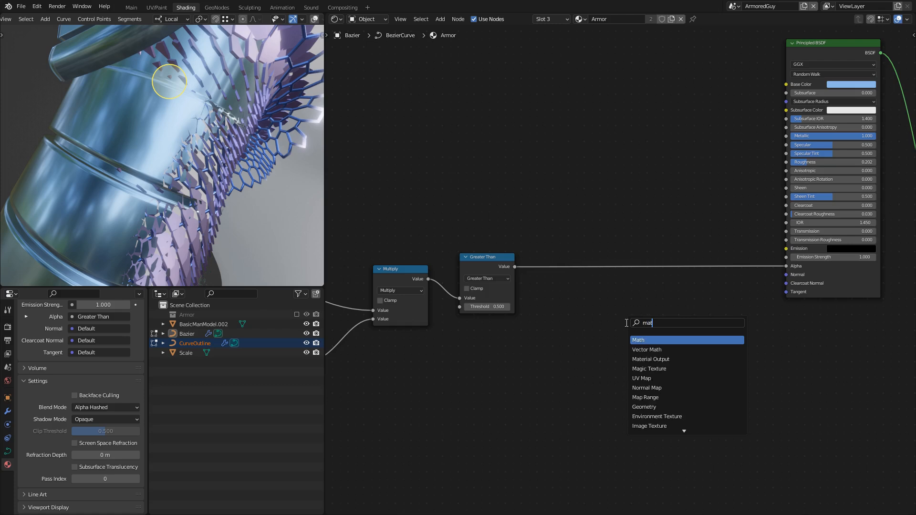
pyautogui.press('Return')
pyautogui.click(561, 331)
pyautogui.moveTo(481, 282)
pyautogui.mouseDown(button='middle')
pyautogui.moveTo(609, 274)
pyautogui.moveTo(471, 271)
pyautogui.mouseUp(button='middle')
pyautogui.moveTo(498, 253); pyautogui.dragTo(553, 358)
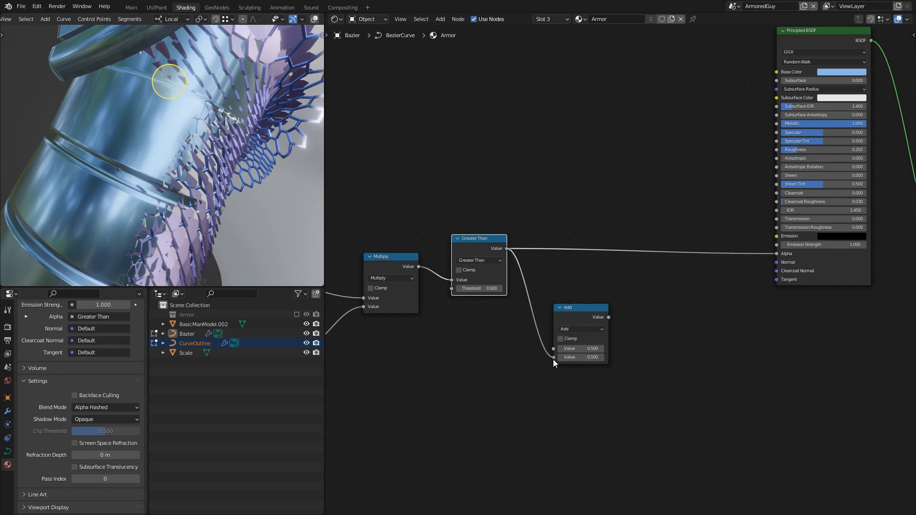
# Step: Set the new Math node to Subtract with a first value of 1.000
pyautogui.click(588, 347)
pyautogui.write('1')
pyautogui.click(580, 329)
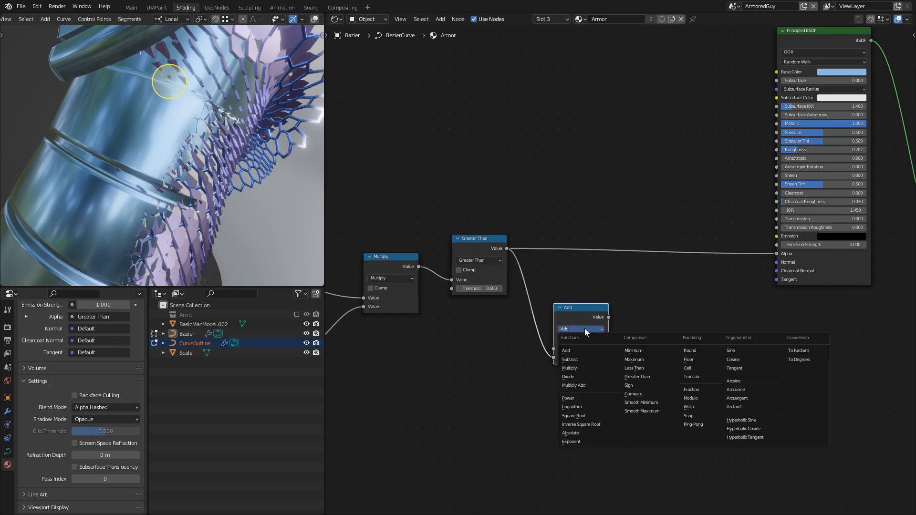
pyautogui.click(582, 365)
# Step: Connect the Subtract result to the Principled BSDF Emission Strength and set the Emission color to a light lavender blue
pyautogui.moveTo(610, 318); pyautogui.dragTo(574, 337, button='middle')
pyautogui.moveTo(575, 337)
pyautogui.mouseDown()
pyautogui.moveTo(755, 259)
pyautogui.moveTo(810, 256)
pyautogui.mouseUp()
pyautogui.click(810, 257)
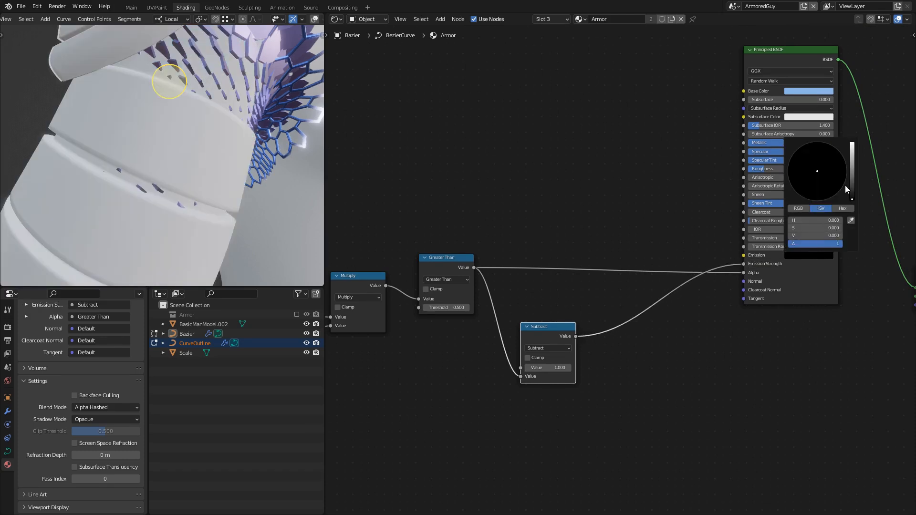
pyautogui.moveTo(853, 199)
pyautogui.mouseDown()
pyautogui.moveTo(852, 143)
pyautogui.moveTo(852, 157)
pyautogui.moveTo(823, 167)
pyautogui.moveTo(853, 143)
pyautogui.mouseUp()
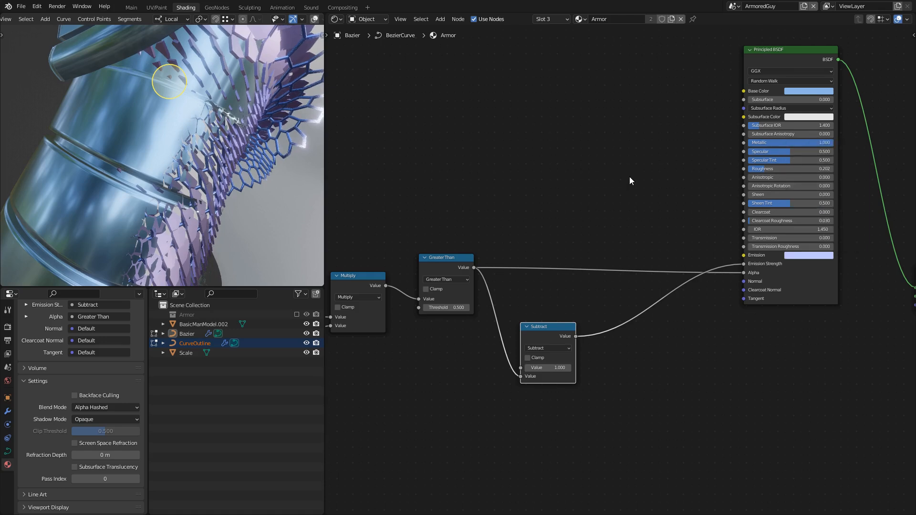
# Step: Insert a Math node set to Multiply between Subtract and the Principled BSDF Emission Strength, with a value of 62.100
pyautogui.moveTo(623, 381); pyautogui.dragTo(583, 390, button='middle')
pyautogui.hotkey('shift', 'a')
pyautogui.click(570, 370)
pyautogui.write('mat')
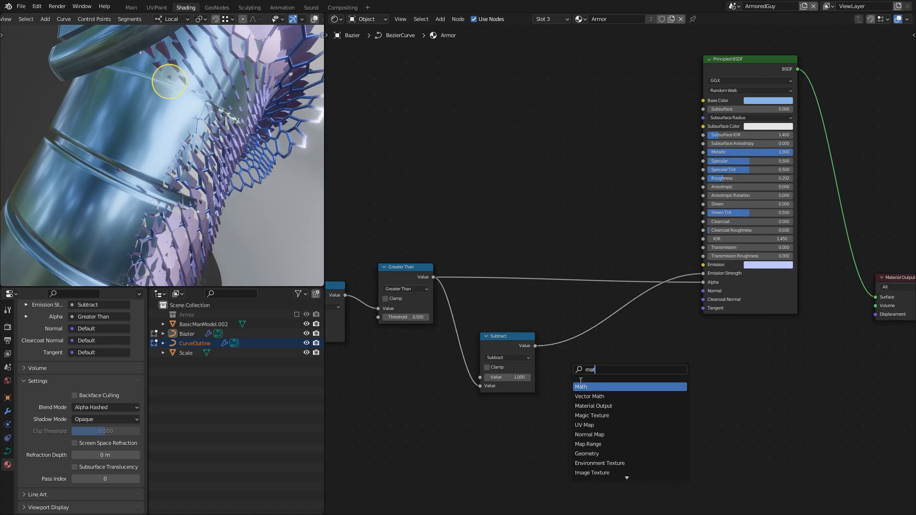
pyautogui.press('Return')
pyautogui.click(582, 340)
pyautogui.click(591, 345)
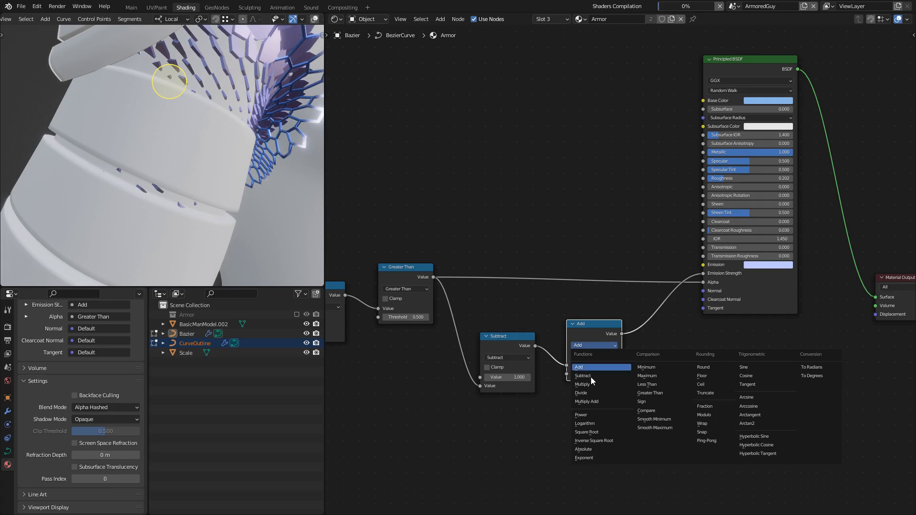
pyautogui.click(595, 381)
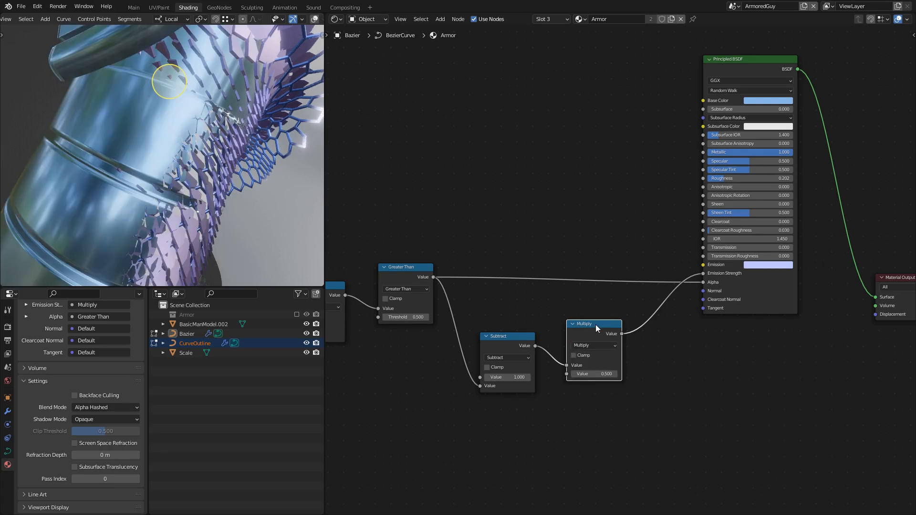
pyautogui.moveTo(595, 325); pyautogui.dragTo(597, 315)
pyautogui.moveTo(596, 363); pyautogui.dragTo(670, 363)
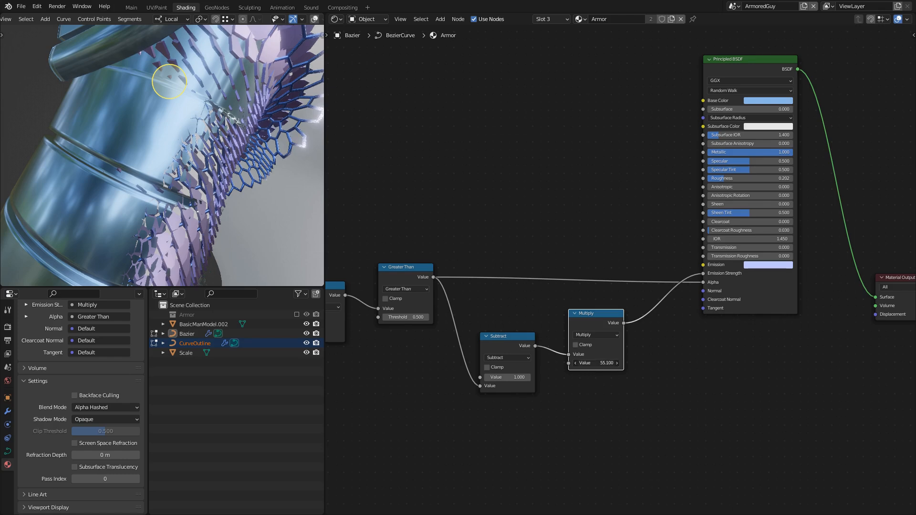
pyautogui.moveTo(596, 364); pyautogui.dragTo(601, 363)
# Step: Feed Subtract's second value from the Multiply before Greater Than, remove its Greater Than link, and lower the emission Multiply value
pyautogui.scroll(-4, 551, 380)
pyautogui.moveTo(490, 393); pyautogui.dragTo(608, 351, button='middle')
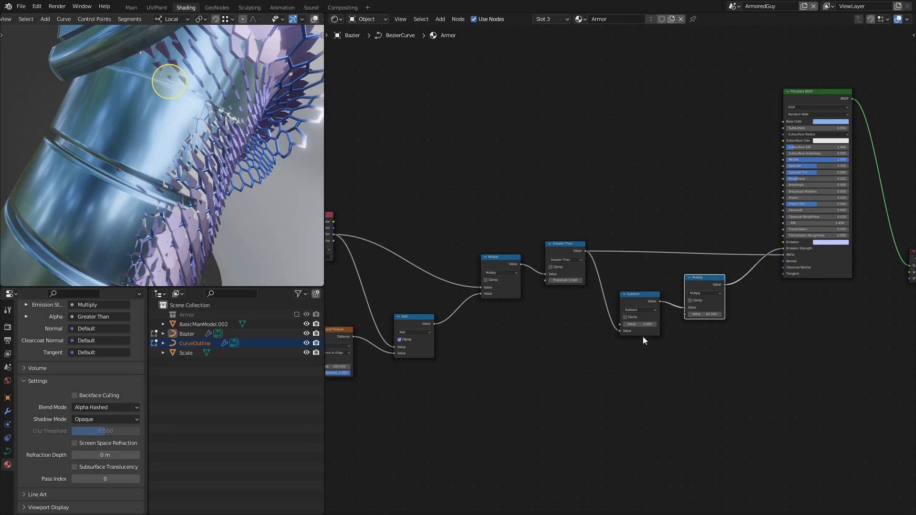
pyautogui.scroll(4, 521, 291)
pyautogui.moveTo(542, 237); pyautogui.dragTo(548, 227)
pyautogui.moveTo(637, 299); pyautogui.dragTo(621, 322)
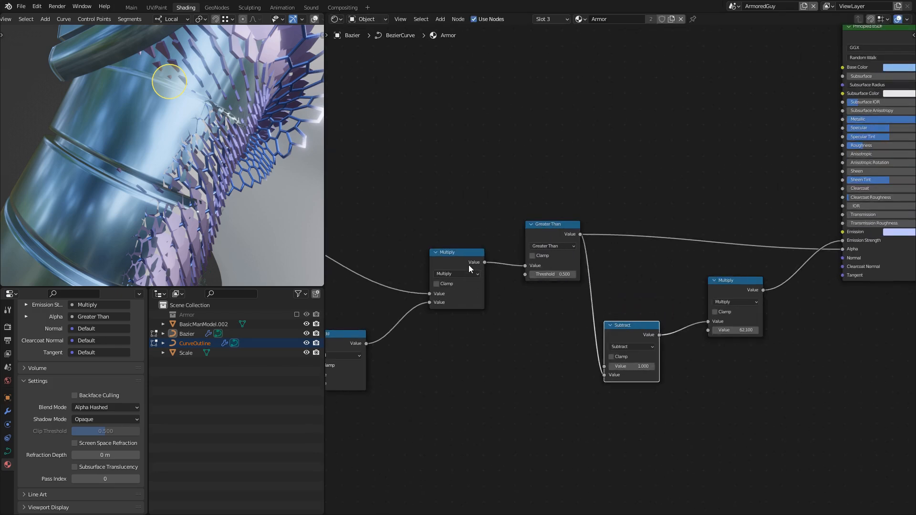
pyautogui.moveTo(607, 380); pyautogui.dragTo(605, 379)
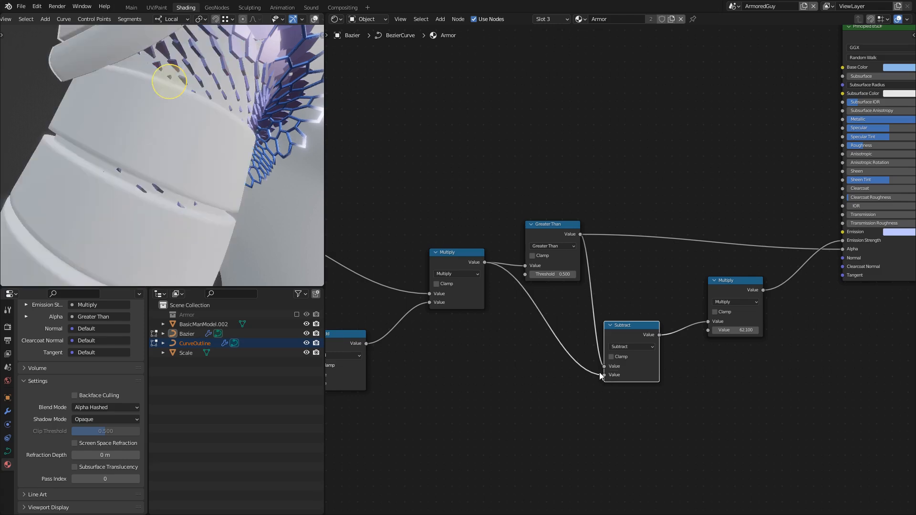
pyautogui.moveTo(591, 346)
pyautogui.keyDown('ctrl'); pyautogui.mouseDown(button='right')
pyautogui.moveTo(592, 310)
pyautogui.moveTo(603, 377)
pyautogui.mouseUp(button='right'); pyautogui.keyUp('ctrl')
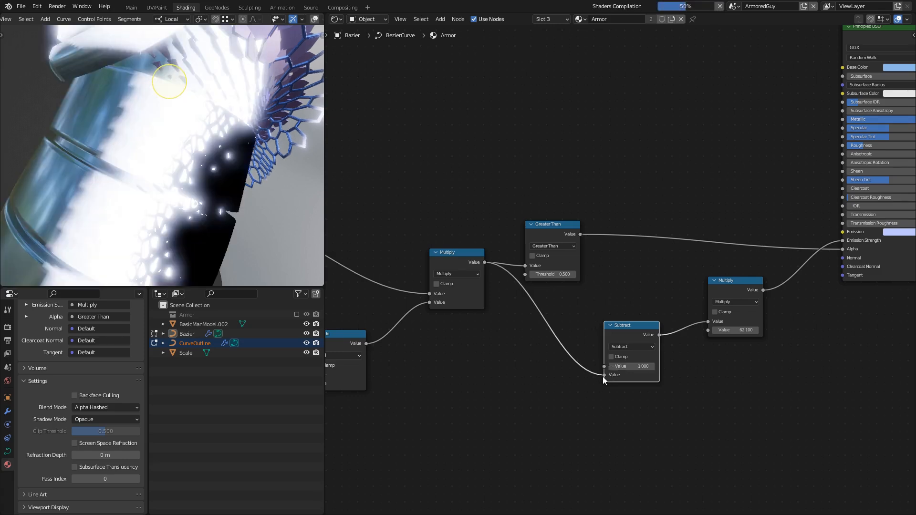
pyautogui.moveTo(740, 331); pyautogui.dragTo(715, 348)
pyautogui.scroll(-2, 677, 331)
# Step: Insert a Power node with an exponent of 4.000 between Subtract and the emission Multiply, and raise the Multiply value
pyautogui.moveTo(634, 317); pyautogui.dragTo(580, 320)
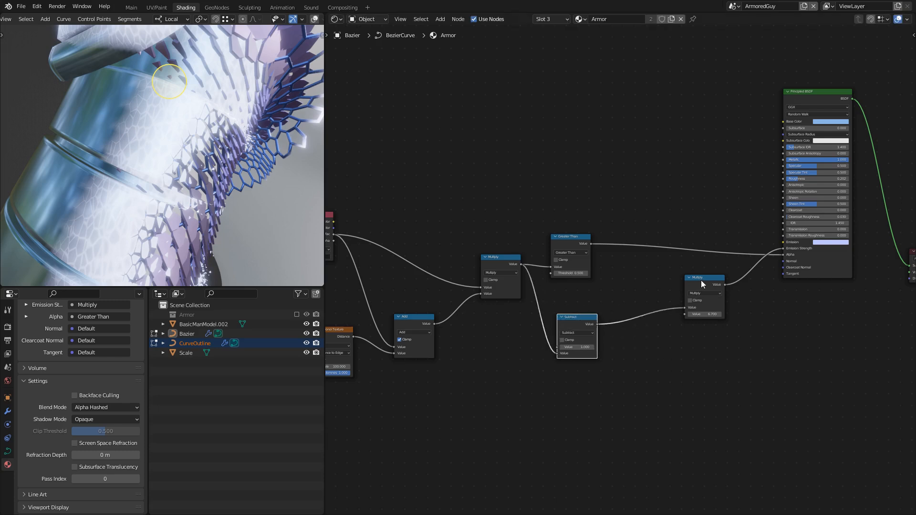
pyautogui.hotkey('shift', 'd')
pyautogui.click(649, 304)
pyautogui.click(657, 317)
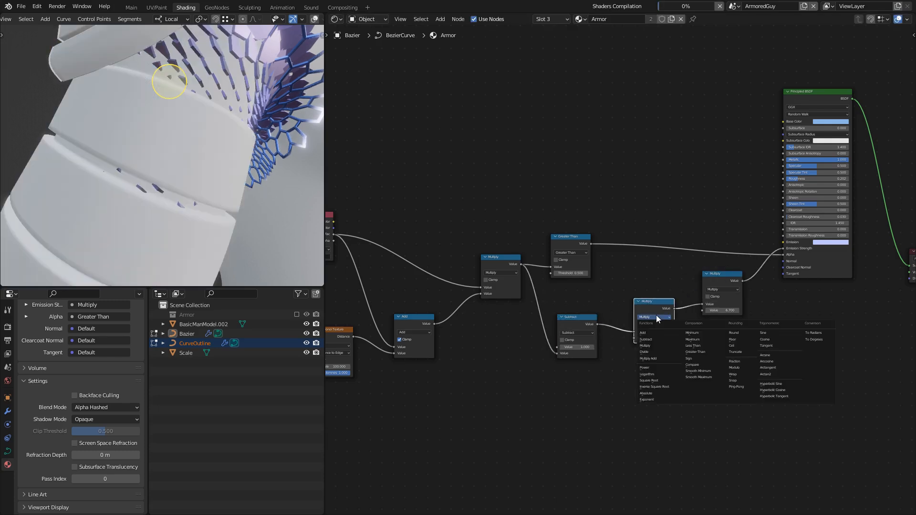
pyautogui.click(650, 367)
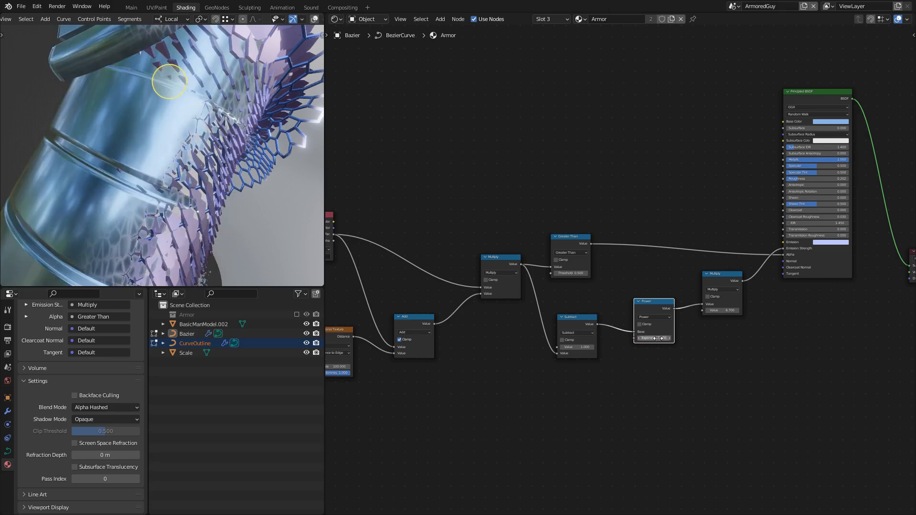
pyautogui.moveTo(722, 311); pyautogui.dragTo(878, 310)
# Step: Reposition the curve point at the upper arm and adjust its radius to test the armor's glowing dissolve edge
pyautogui.scroll(-2, 221, 143)
pyautogui.moveTo(221, 143); pyautogui.dragTo(207, 129, button='middle')
pyautogui.press('g')
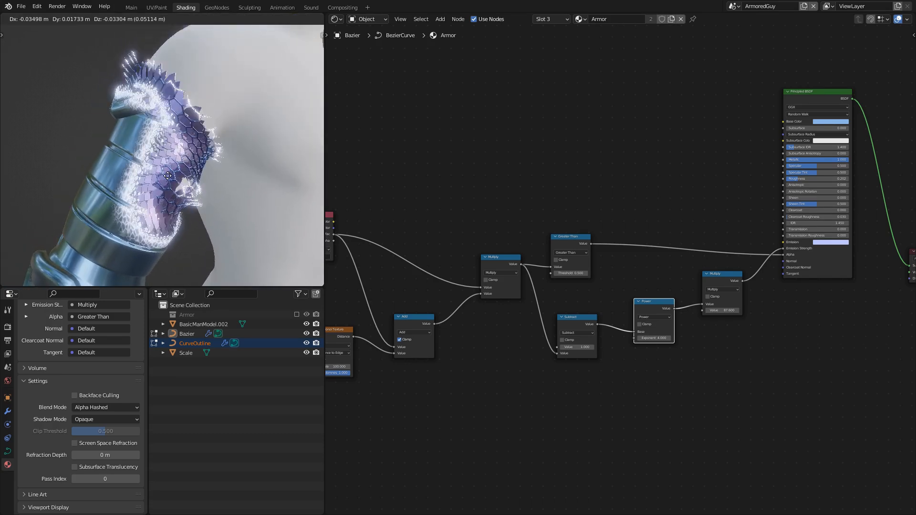
pyautogui.click(200, 138)
pyautogui.hotkey('alt', 's')
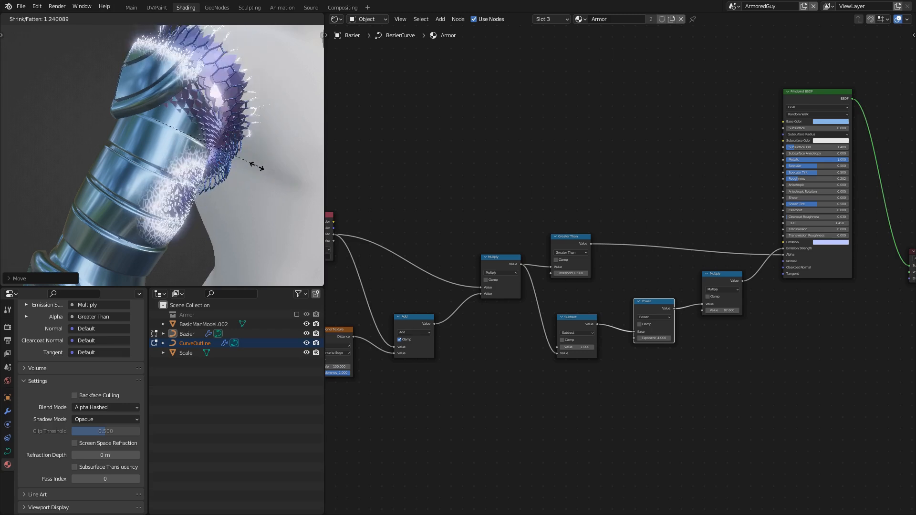
pyautogui.click(155, 119)
# Step: Nudge the Attribute node at the start of the mask chain and save the file
pyautogui.moveTo(478, 295); pyautogui.dragTo(622, 287, button='middle')
pyautogui.moveTo(507, 233); pyautogui.dragTo(500, 272, button='middle')
pyautogui.scroll(4, 458, 245)
pyautogui.moveTo(432, 249)
pyautogui.mouseDown()
pyautogui.moveTo(451, 213)
pyautogui.moveTo(456, 250)
pyautogui.moveTo(434, 250)
pyautogui.moveTo(442, 252)
pyautogui.mouseUp()
pyautogui.moveTo(641, 304); pyautogui.dragTo(480, 277, button='middle')
pyautogui.scroll(-5, 598, 267)
pyautogui.moveTo(557, 240); pyautogui.dragTo(529, 264, button='middle')
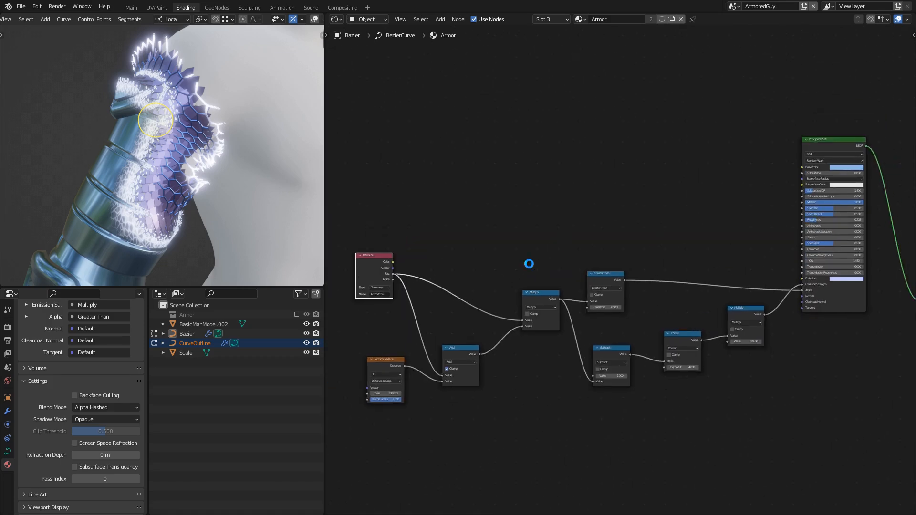
# Step: Adjust the curve point's radius and move the point up toward the shoulder
pyautogui.hotkey('alt', 's')
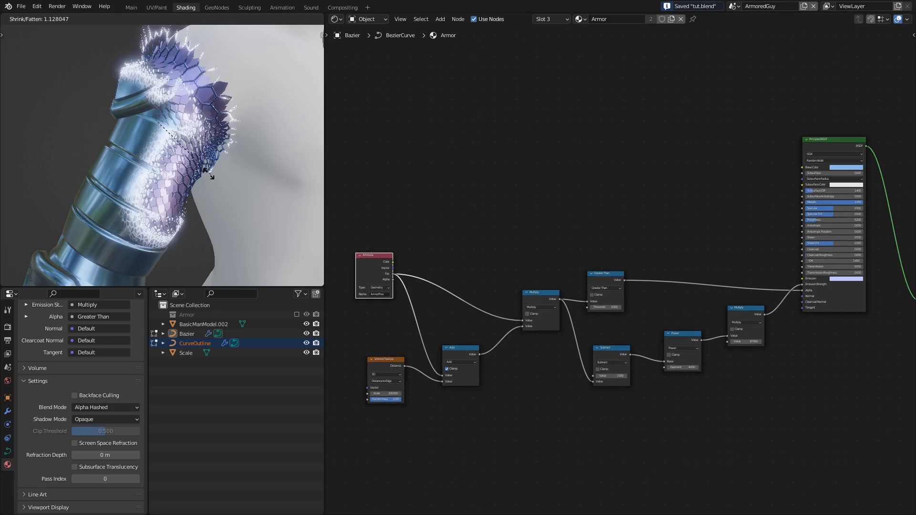
pyautogui.click(156, 142)
pyautogui.press('g')
pyautogui.click(185, 110)
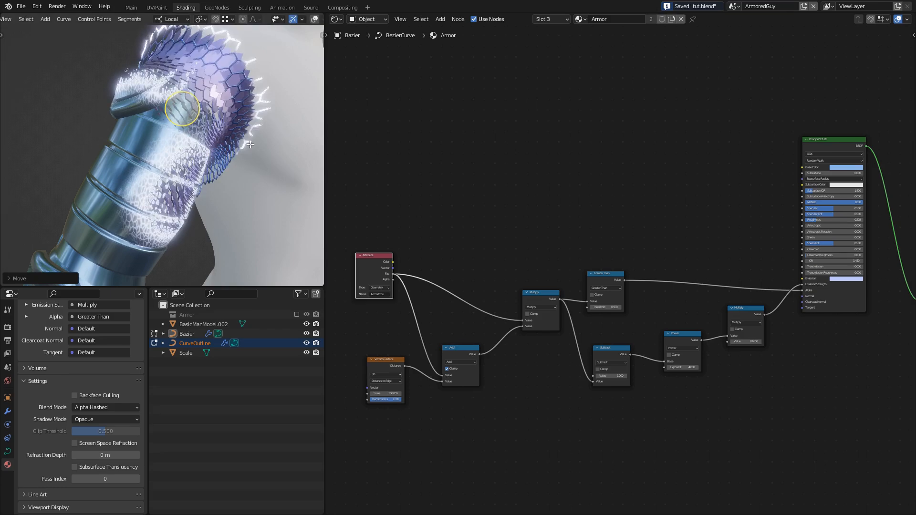
pyautogui.keyDown('shift'); pyautogui.moveTo(184, 111); pyautogui.dragTo(139, 109, button='middle'); pyautogui.keyUp('shift')
# Step: Move the curve point down to the elbow and enlarge its radius until the effect spreads over the torso
pyautogui.hotkey('alt', 's')
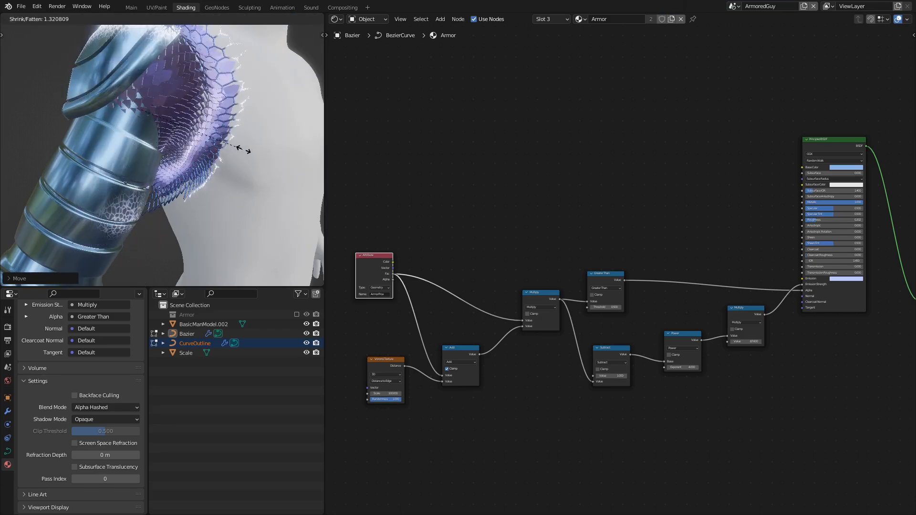
pyautogui.keyDown('shift'); pyautogui.moveTo(106, 209); pyautogui.dragTo(161, 152, button='middle'); pyautogui.keyUp('shift')
pyautogui.scroll(-2, 160, 152)
pyautogui.press('x')
pyautogui.click(173, 143)
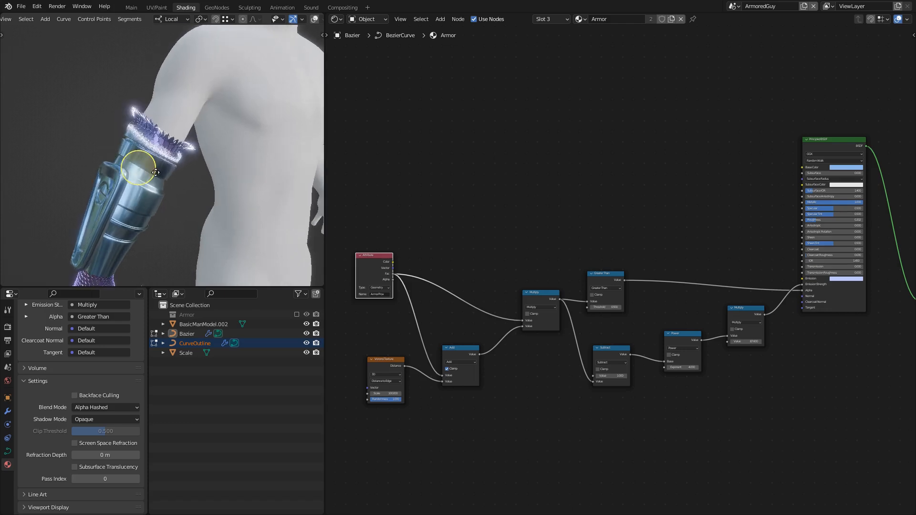
pyautogui.hotkey('alt', 's')
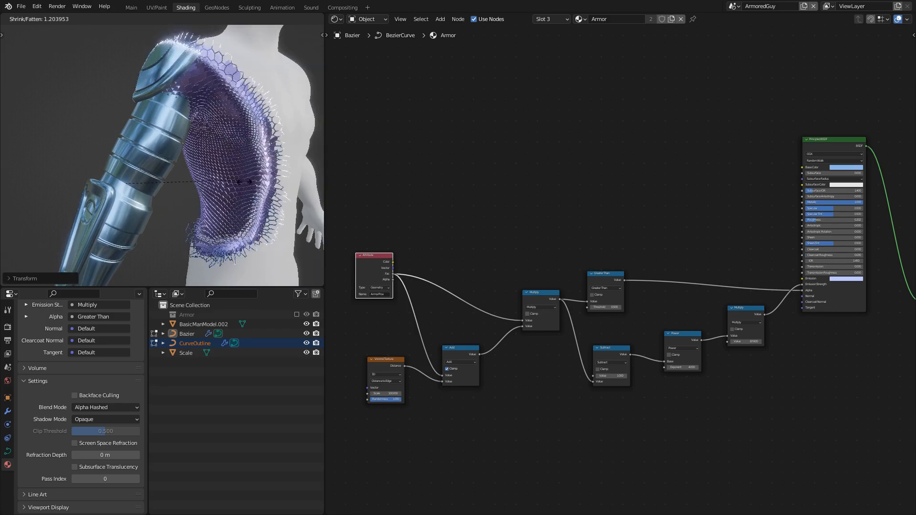
pyautogui.click(239, 184)
# Step: Save the file and examine the armor's glowing edge across the torso from close up and farther away
pyautogui.keyDown('shift'); pyautogui.moveTo(239, 184); pyautogui.dragTo(206, 155, button='middle'); pyautogui.keyUp('shift')
pyautogui.scroll(3, 206, 156)
pyautogui.hotkey('ctrl', 's')
pyautogui.moveTo(222, 210)
pyautogui.keyDown('shift'); pyautogui.mouseDown(button='middle')
pyautogui.moveTo(194, 162)
pyautogui.moveTo(236, 211)
pyautogui.mouseUp(button='middle'); pyautogui.keyUp('shift')
pyautogui.scroll(2, 195, 162)
pyautogui.scroll(-4, 154, 164)
pyautogui.scroll(4, 154, 163)
pyautogui.scroll(-5, 154, 164)
pyautogui.moveTo(155, 164); pyautogui.dragTo(212, 166, button='middle')
# Step: Shrink the curve point's radius so the armor pulls back onto the arm
pyautogui.hotkey('alt', 's')
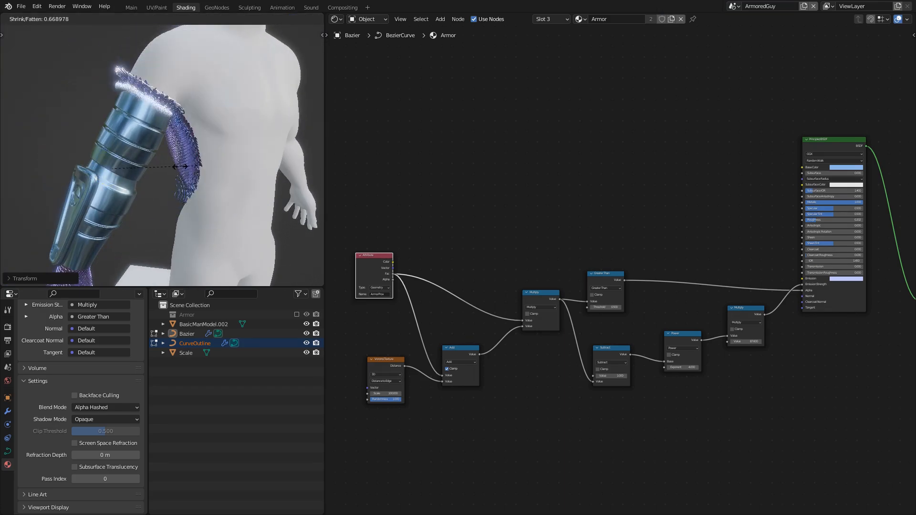
pyautogui.click(143, 166)
pyautogui.moveTo(144, 166); pyautogui.dragTo(121, 129, button='middle')
pyautogui.keyDown('shift'); pyautogui.moveTo(121, 129); pyautogui.dragTo(141, 168, button='middle'); pyautogui.keyUp('shift')
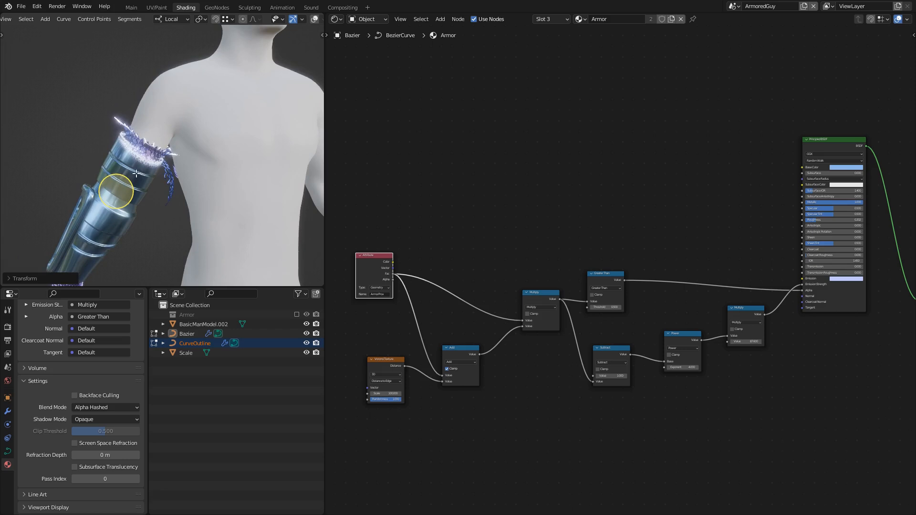
# Step: Extrude the curve from the arm up to the shoulder and adjust the new point's radius
pyautogui.press('g')
pyautogui.click(180, 103)
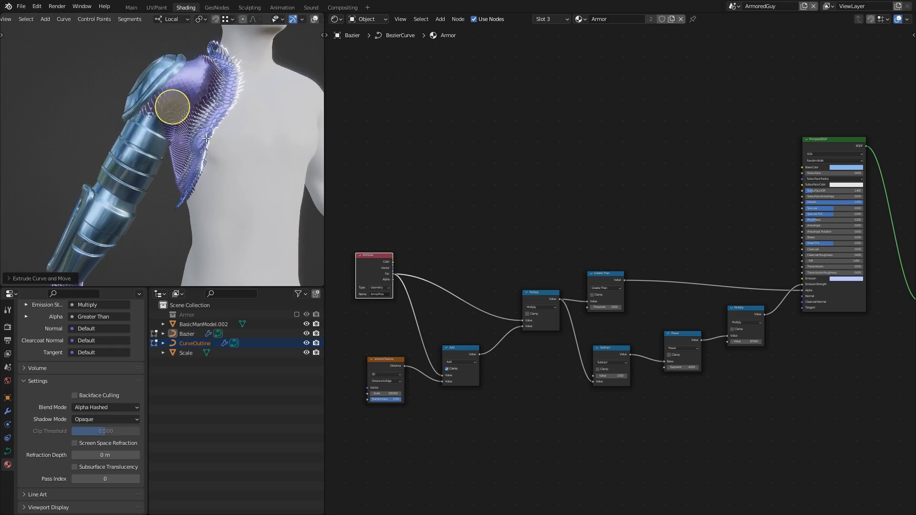
pyautogui.hotkey('alt', 's')
pyautogui.click(187, 114)
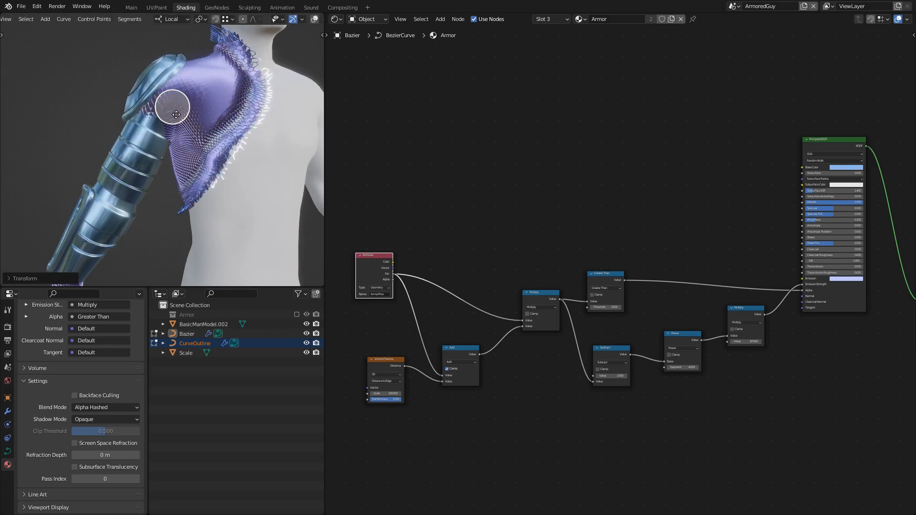
# Step: Extrude another curve point from the shoulder down to the waist and adjust its radius
pyautogui.press('e')
pyautogui.click(244, 206)
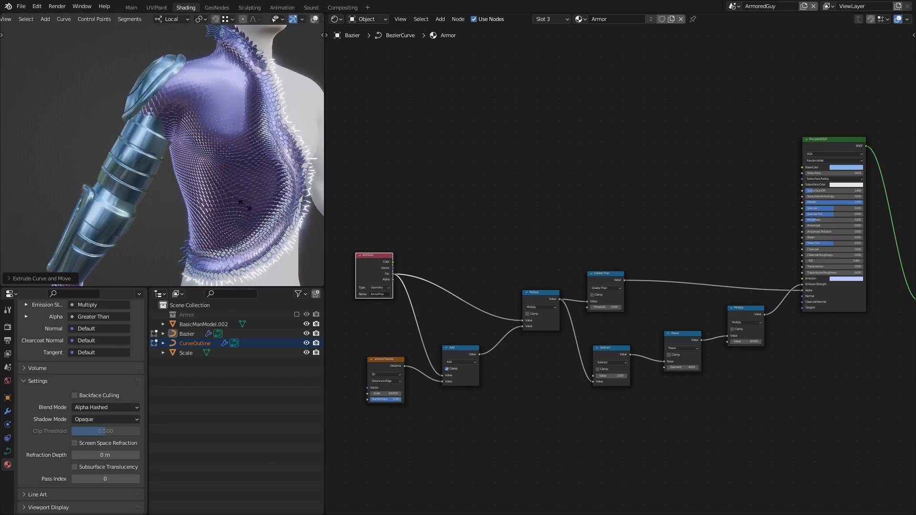
pyautogui.hotkey('alt', 's')
pyautogui.click(229, 197)
pyautogui.keyDown('shift'); pyautogui.moveTo(229, 196); pyautogui.dragTo(258, 171, button='middle'); pyautogui.keyUp('shift')
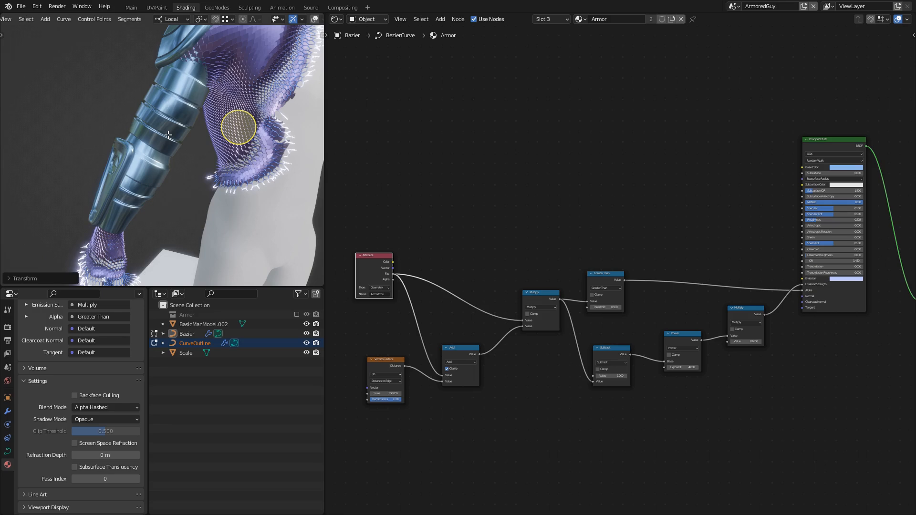
pyautogui.moveTo(209, 137)
pyautogui.mouseDown(button='middle')
pyautogui.moveTo(177, 164)
pyautogui.moveTo(210, 149)
pyautogui.mouseUp(button='middle')
# Step: Reposition the curve point on the arm, resize its radius to bring the scales over the side, and save the file
pyautogui.hotkey('alt', 's')
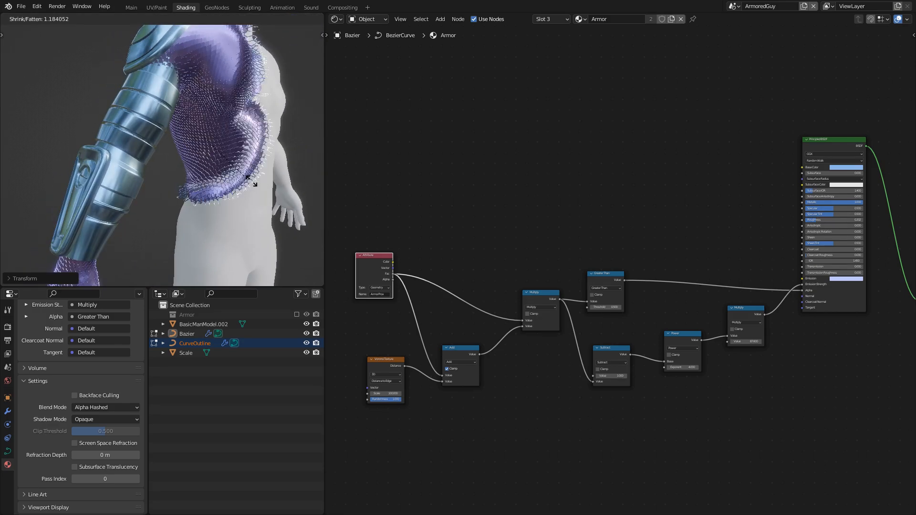
pyautogui.click(201, 136)
pyautogui.keyDown('shift'); pyautogui.moveTo(224, 172); pyautogui.dragTo(172, 137, button='middle'); pyautogui.keyUp('shift')
pyautogui.press('g')
pyautogui.click(178, 186)
pyautogui.moveTo(178, 186); pyautogui.dragTo(85, 206, button='middle')
pyautogui.hotkey('alt', 's')
pyautogui.click(200, 184)
pyautogui.hotkey('ctrl', 's')
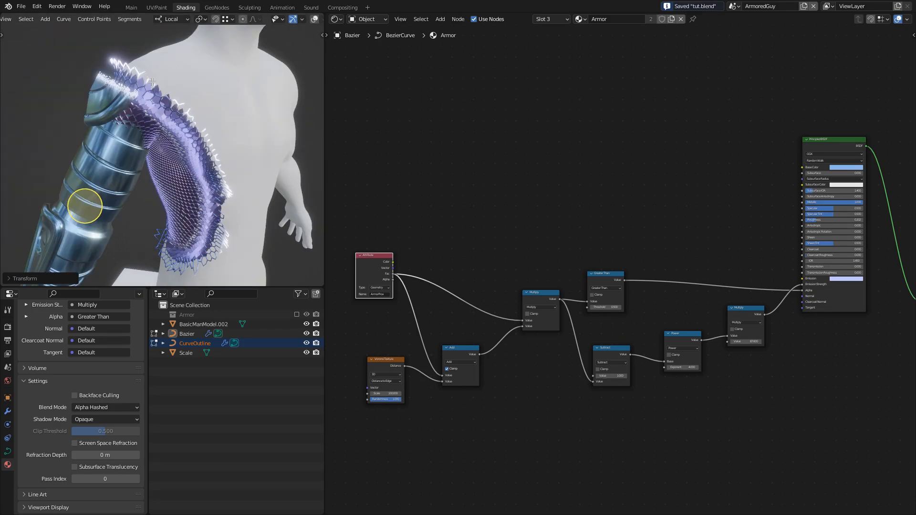
# Step: Return to Object Mode, inspect the shoulder armor up close, and save the file
pyautogui.press('Tab')
pyautogui.scroll(3, 168, 96)
pyautogui.moveTo(173, 88); pyautogui.dragTo(180, 119, button='middle')
pyautogui.hotkey('ctrl', 's')
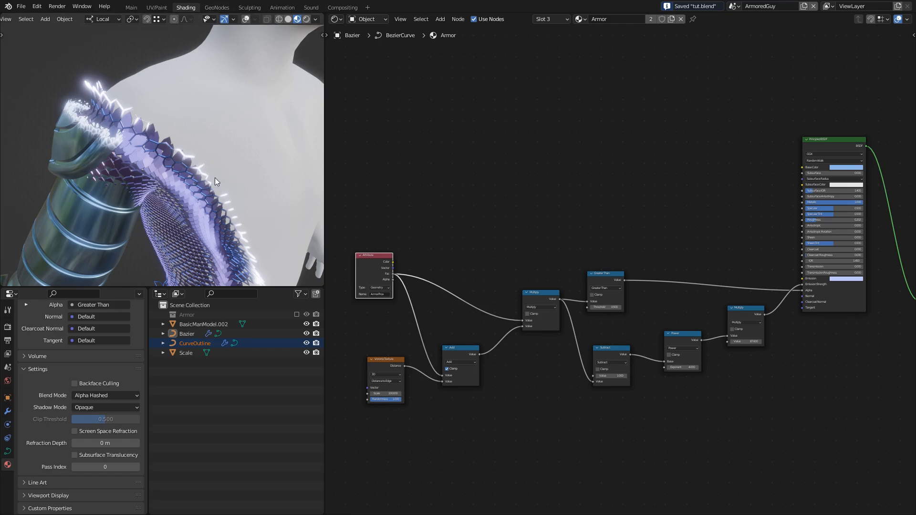
# Step: Switch to the geometry nodes workspace and open the HexMesh group at its Mapping node
pyautogui.click(209, 8)
pyautogui.moveTo(532, 292)
pyautogui.mouseDown(button='middle')
pyautogui.moveTo(519, 269)
pyautogui.moveTo(543, 322)
pyautogui.moveTo(551, 380)
pyautogui.mouseUp(button='middle')
pyautogui.scroll(-1, 515, 277)
pyautogui.scroll(3, 492, 246)
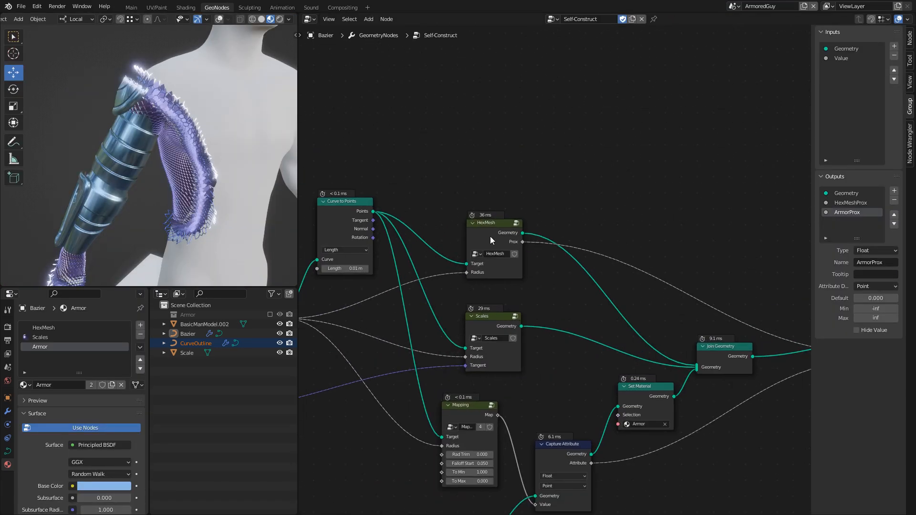
pyautogui.click(489, 231)
pyautogui.press('Tab')
pyautogui.moveTo(573, 316); pyautogui.dragTo(602, 275, button='middle')
pyautogui.scroll(4, 573, 346)
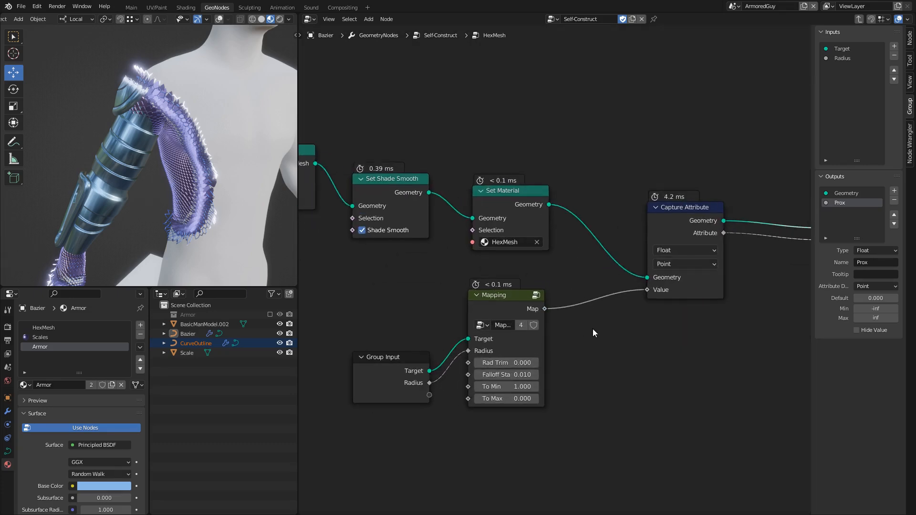
# Step: Set the HexMesh Mapping node's Falloff Start to 0.040 and save the file
pyautogui.moveTo(592, 335); pyautogui.dragTo(616, 307, button='middle')
pyautogui.scroll(2, 616, 306)
pyautogui.moveTo(525, 359); pyautogui.dragTo(549, 358)
pyautogui.moveTo(200, 191); pyautogui.dragTo(183, 178, button='middle')
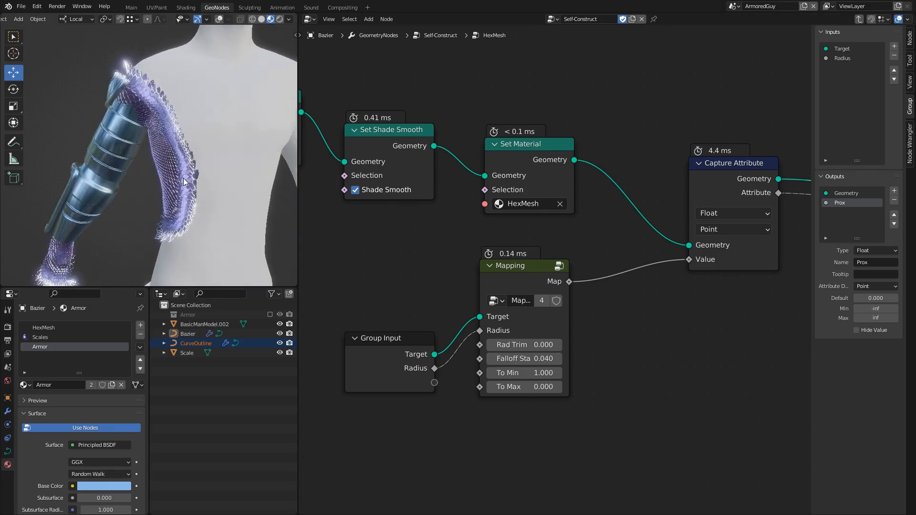
pyautogui.hotkey('ctrl', 's')
# Step: Enter Edit Mode on the Bazier curve and adjust its point radius to spread the scales over the hand
pyautogui.scroll(5, 171, 122)
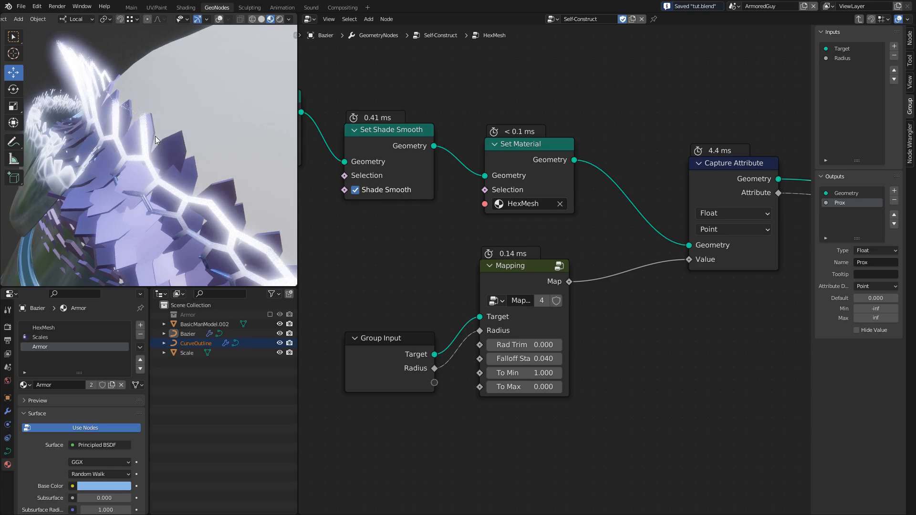
pyautogui.scroll(-5, 147, 143)
pyautogui.moveTo(148, 144); pyautogui.dragTo(147, 163, button='middle')
pyautogui.scroll(-2, 138, 160)
pyautogui.scroll(6, 147, 160)
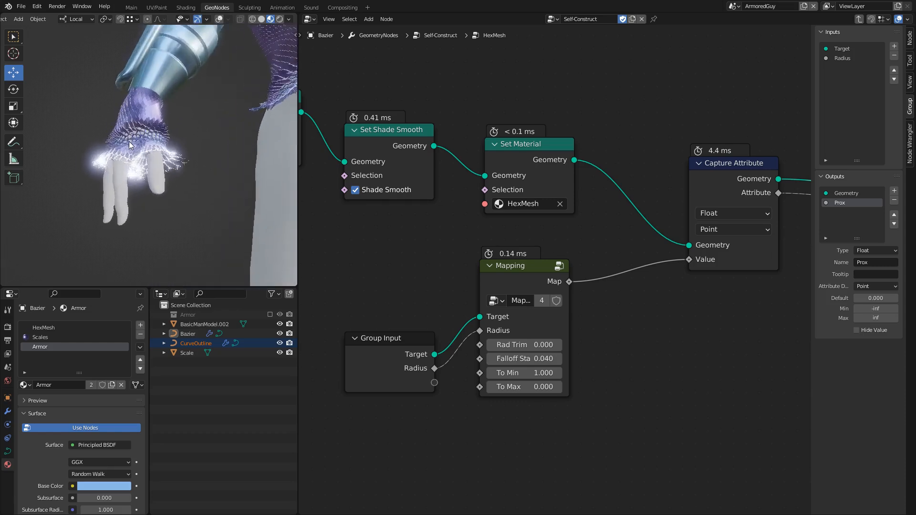
pyautogui.click(166, 95)
pyautogui.press('Tab')
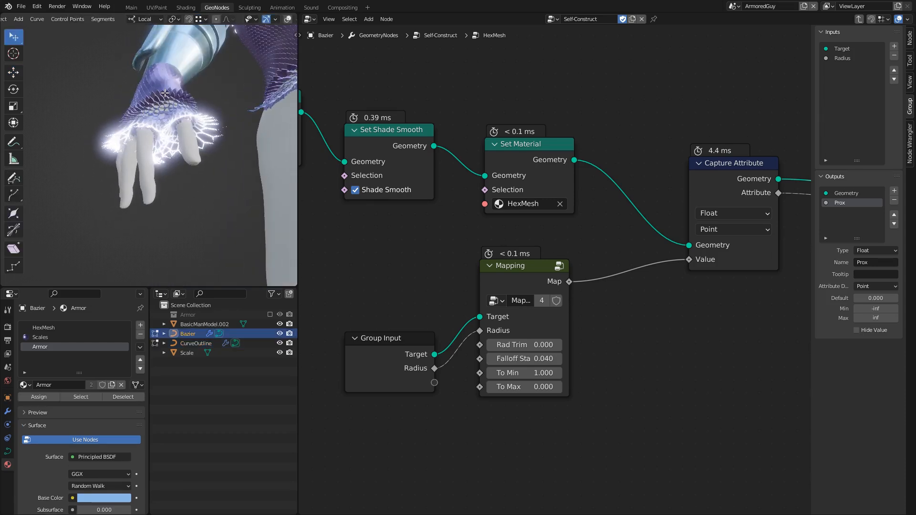
pyautogui.hotkey('alt', 's')
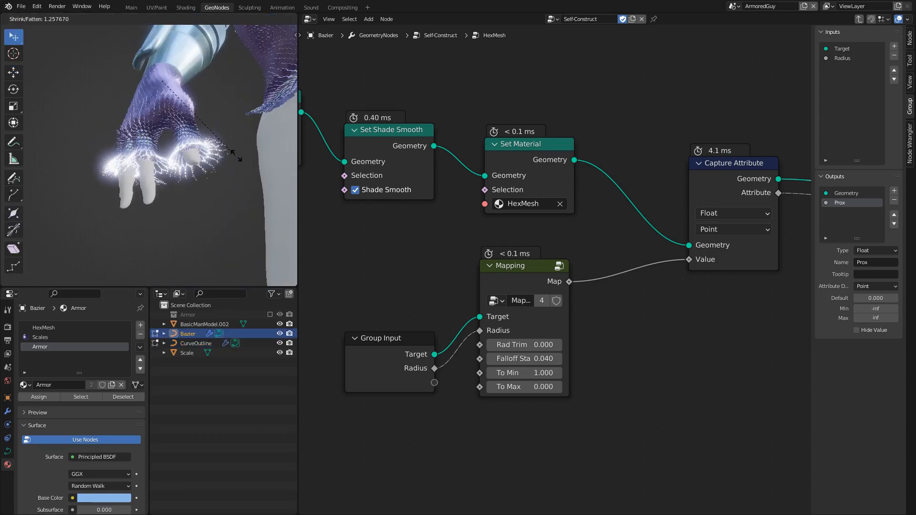
pyautogui.click(237, 159)
pyautogui.hotkey('alt', 's')
pyautogui.click(236, 182)
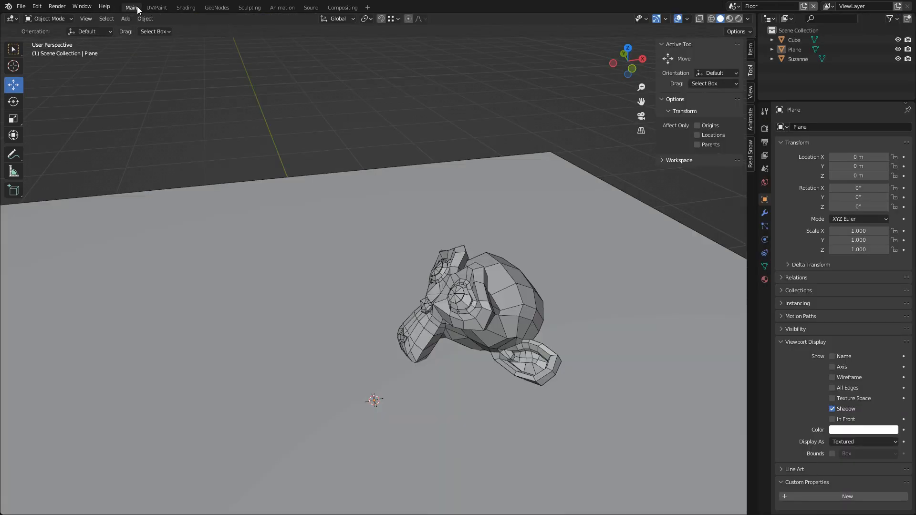
# Step: Raise the cube about 2.17 m along Z above the plane, and undo the move
pyautogui.moveTo(314, 157); pyautogui.dragTo(386, 204, button='middle')
pyautogui.hotkey('ctrl', 's')
pyautogui.click(413, 243)
pyautogui.click(445, 316)
pyautogui.press('g')
pyautogui.press('z')
pyautogui.click(430, 187)
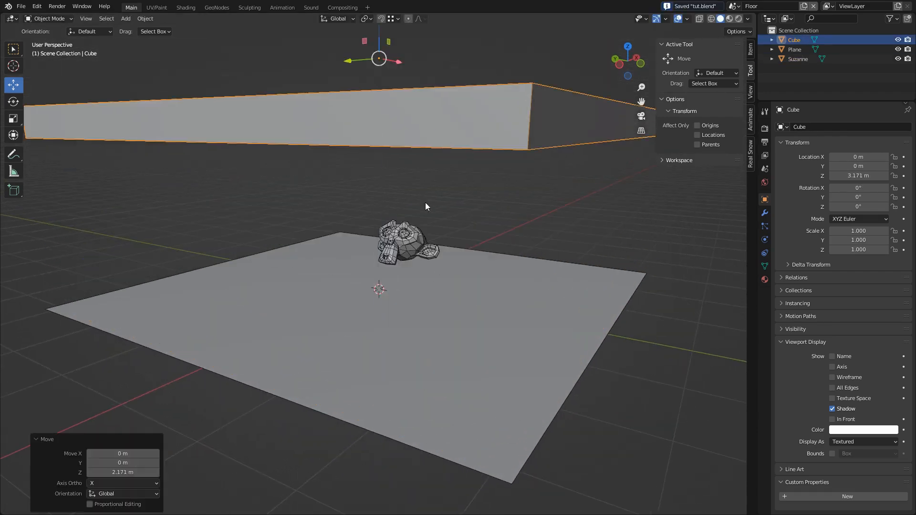
pyautogui.hotkey('ctrl', 'z')
pyautogui.click(525, 411)
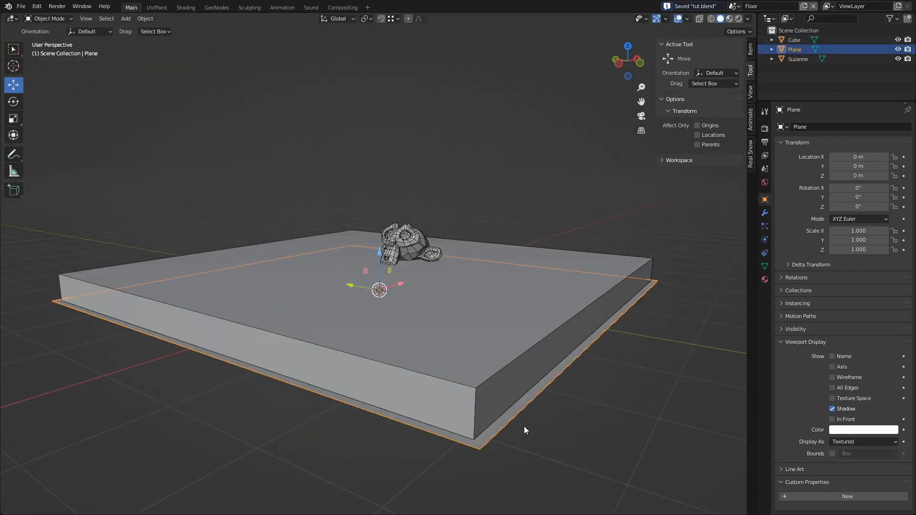
pyautogui.moveTo(524, 425); pyautogui.dragTo(511, 342, button='middle')
pyautogui.press('g')
pyautogui.press('z')
pyautogui.press('Escape')
pyautogui.moveTo(439, 233); pyautogui.dragTo(488, 256, button='middle')
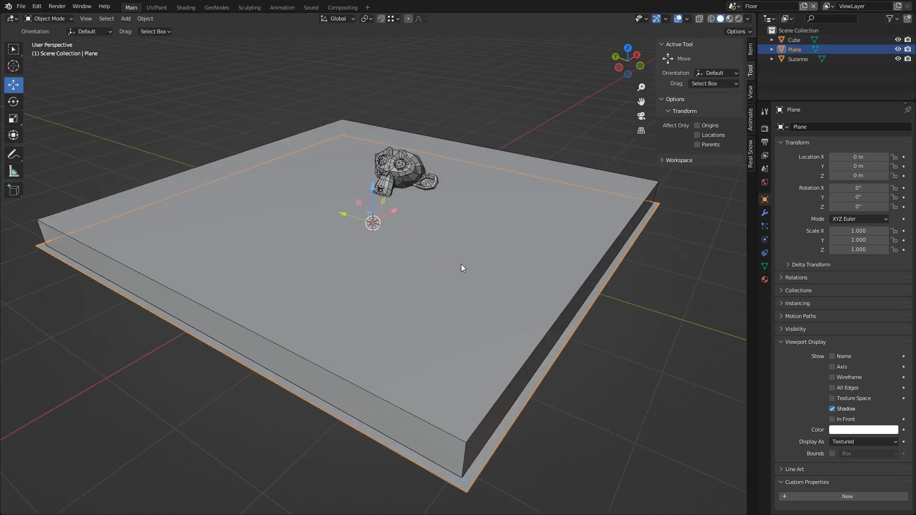
# Step: Save the file, select the cube, and add a particle system to it
pyautogui.hotkey('ctrl', 's')
pyautogui.click(487, 256)
pyautogui.moveTo(384, 181); pyautogui.dragTo(431, 248, button='middle')
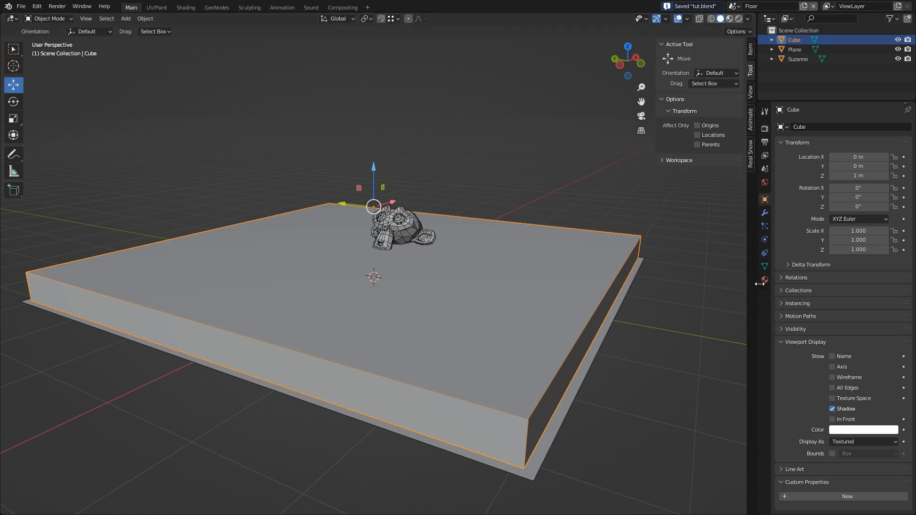
pyautogui.click(765, 214)
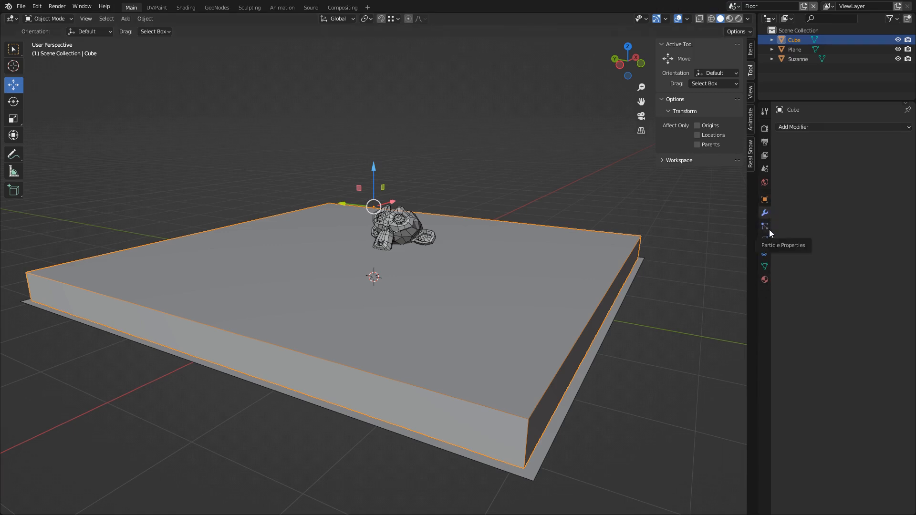
pyautogui.click(769, 230)
pyautogui.click(907, 126)
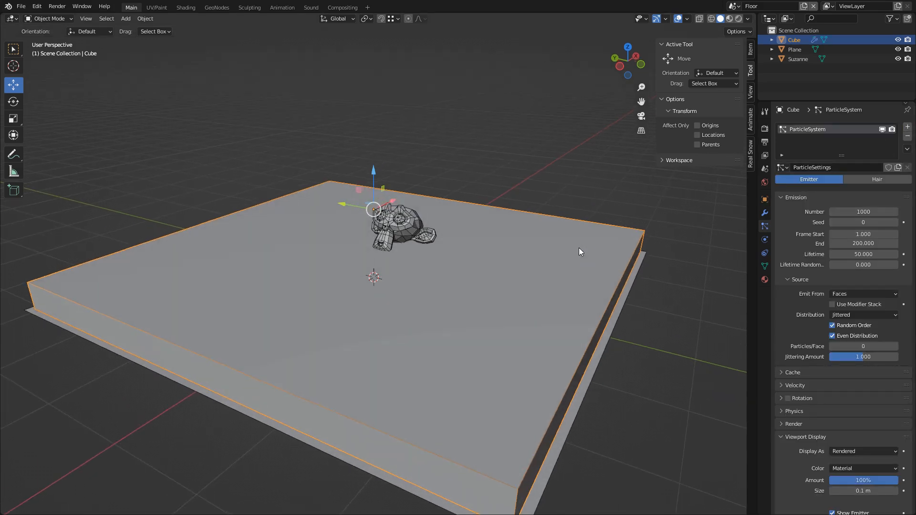
# Step: Set the End frame of the cube's particle emission to 1
pyautogui.click(862, 243)
pyautogui.write('1')
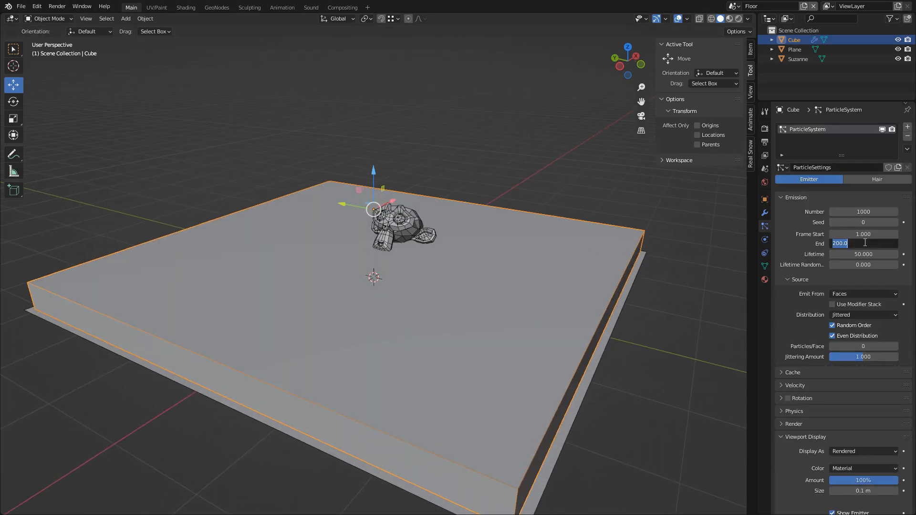
pyautogui.press('Return')
# Step: Make the cube's particles emit from its Volume, inspect their distribution, and save the file
pyautogui.moveTo(407, 268); pyautogui.dragTo(447, 273, button='middle')
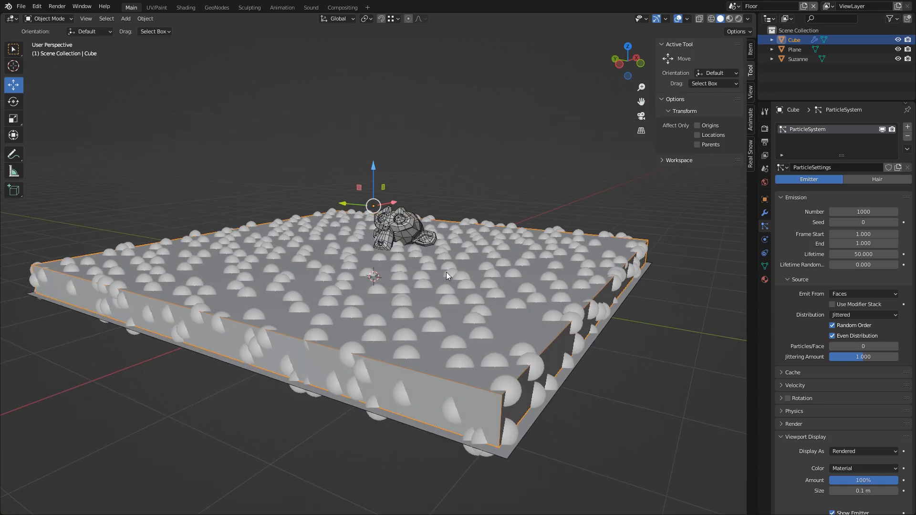
pyautogui.moveTo(520, 274); pyautogui.dragTo(572, 274, button='middle')
pyautogui.click(852, 294)
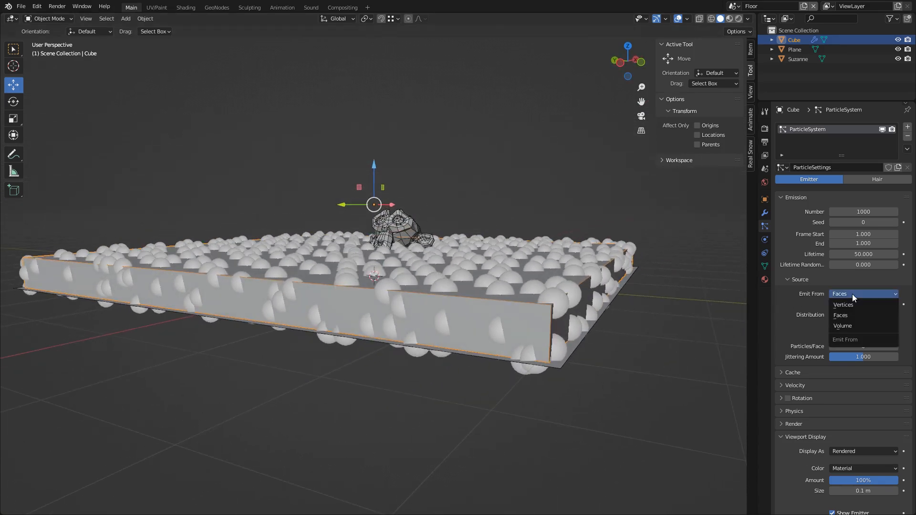
pyautogui.click(856, 328)
pyautogui.moveTo(394, 263); pyautogui.dragTo(487, 280, button='middle')
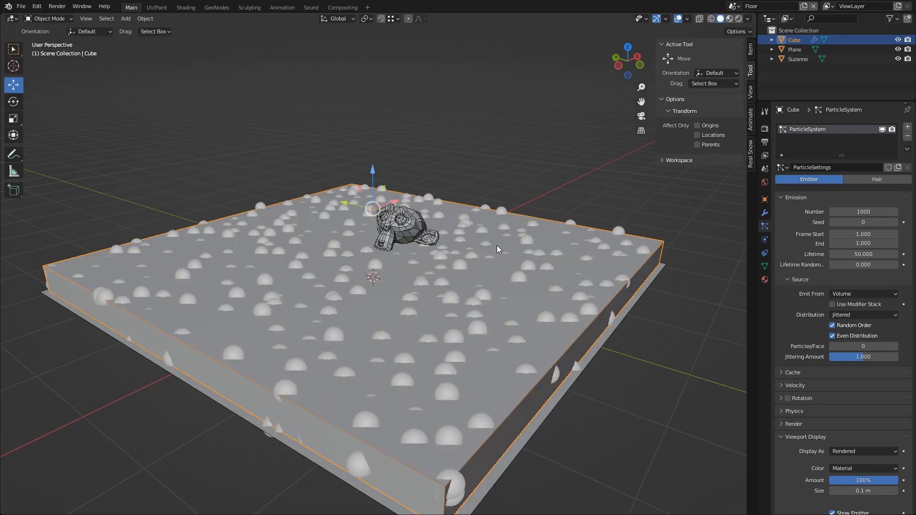
pyautogui.moveTo(496, 244); pyautogui.dragTo(496, 254, button='middle')
pyautogui.hotkey('ctrl', 's')
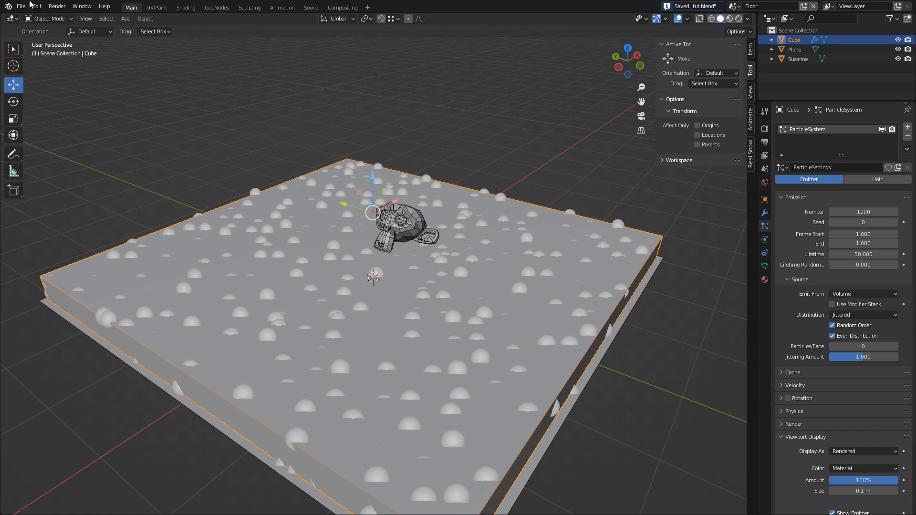
# Step: Check the add-on preferences for Cell Fracture by searching "cell", and close the preferences
pyautogui.click(22, 6)
pyautogui.moveTo(37, 7)
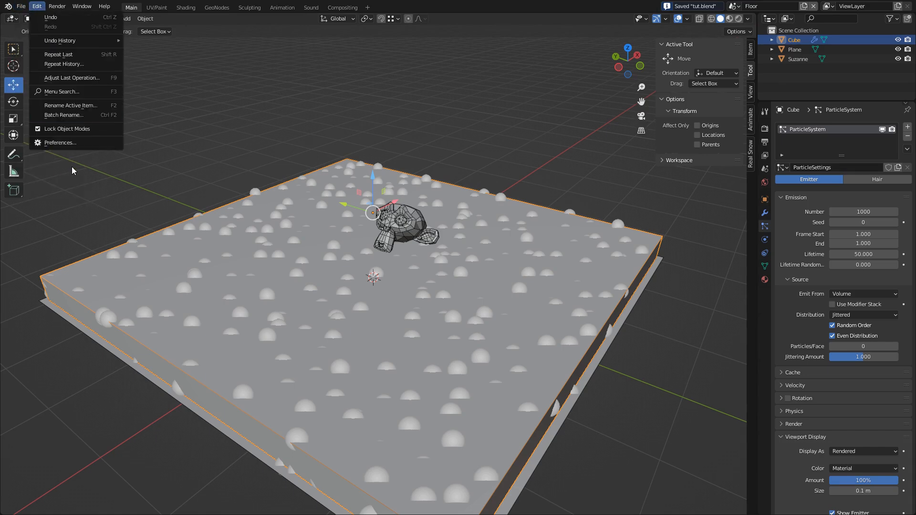
pyautogui.click(78, 141)
pyautogui.click(30, 105)
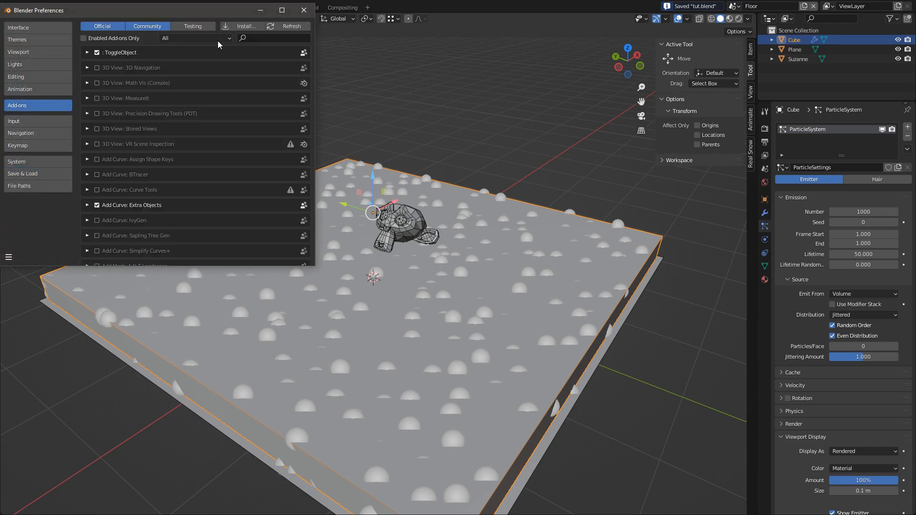
pyautogui.click(266, 37)
pyautogui.write('cell')
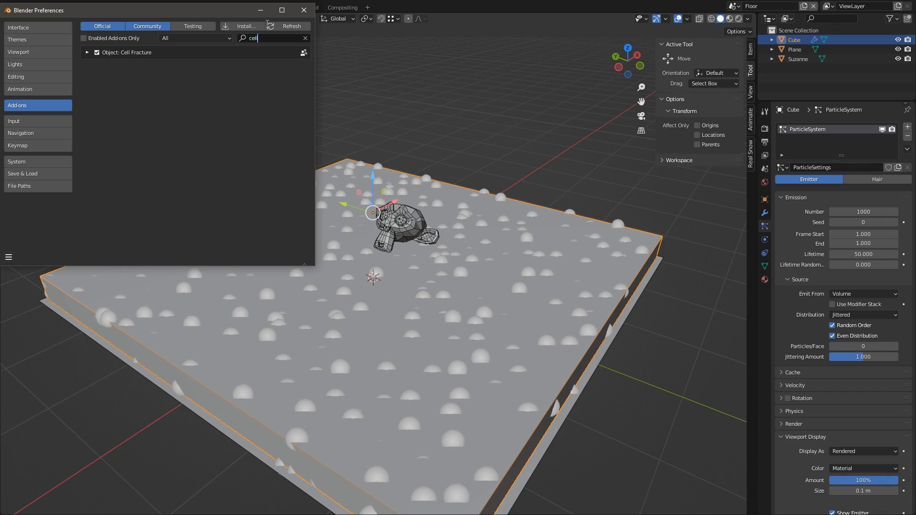
pyautogui.click(303, 10)
# Step: Start Cell Fracture on the cube using its own particles and set the point Source Limit to 0
pyautogui.click(149, 19)
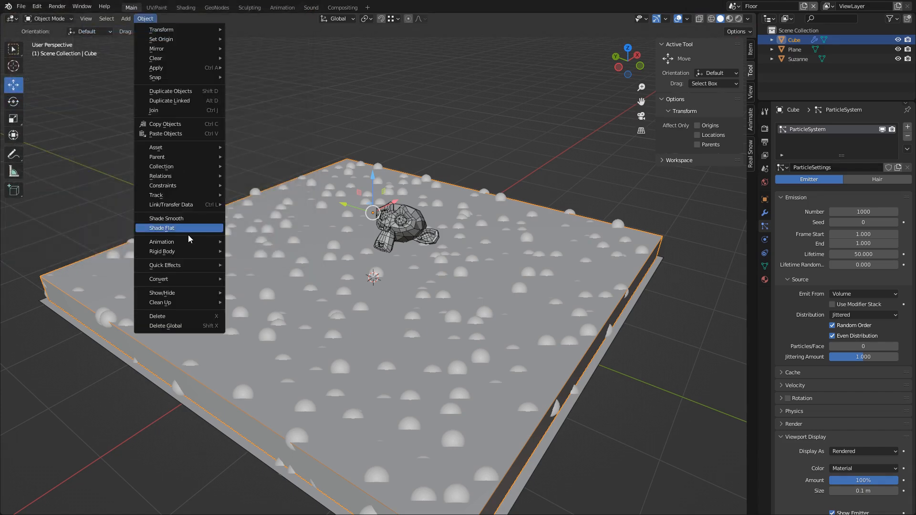
pyautogui.moveTo(188, 262)
pyautogui.click(288, 308)
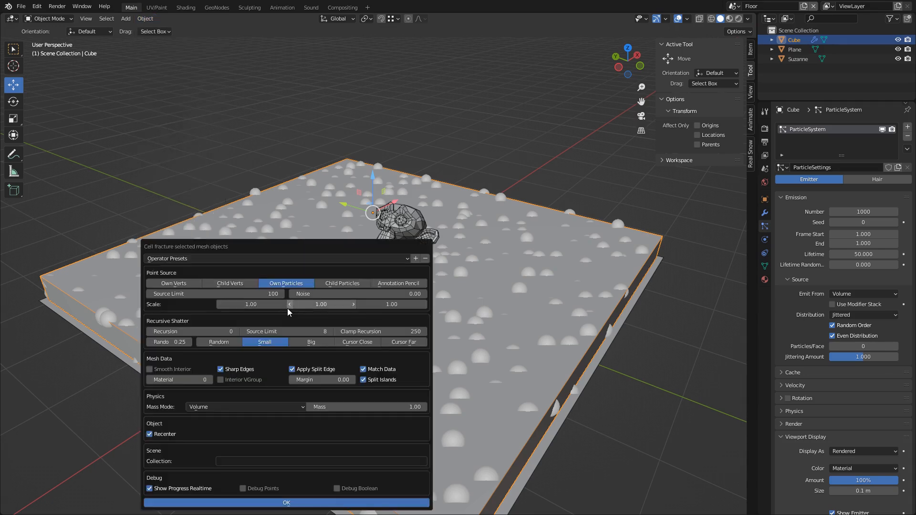
pyautogui.click(230, 294)
pyautogui.write('0')
pyautogui.press('Return')
# Step: Fracture the cube with a Margin of 0, a Chunks collection for the pieces and Show Progress Realtime off
pyautogui.click(324, 381)
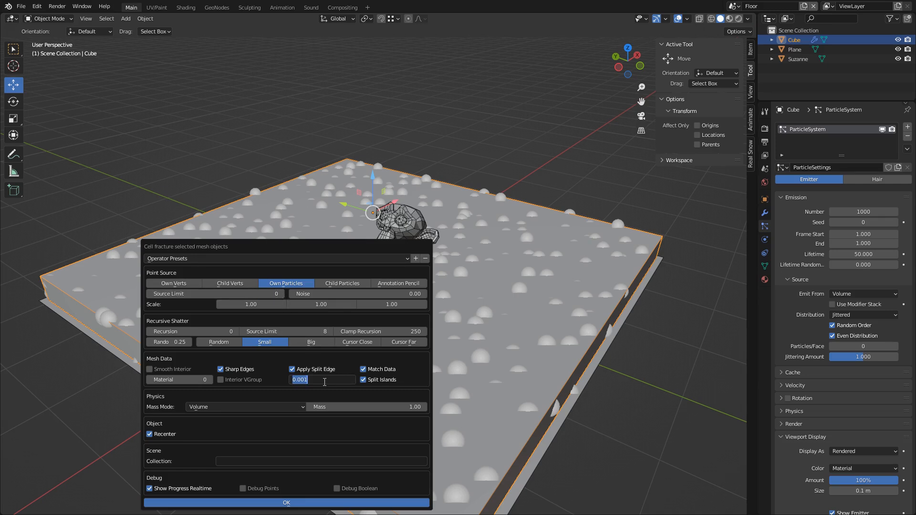
pyautogui.write('0')
pyautogui.press('Return')
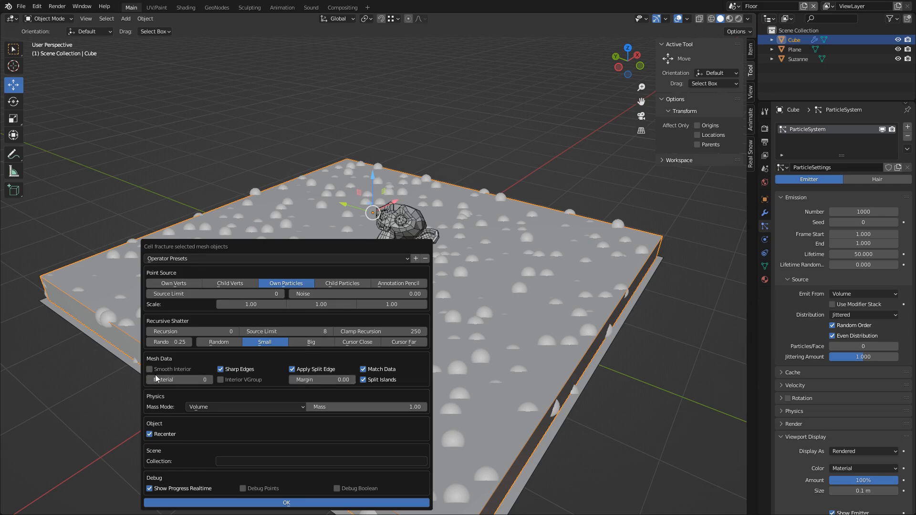
pyautogui.click(256, 460)
pyautogui.click(150, 488)
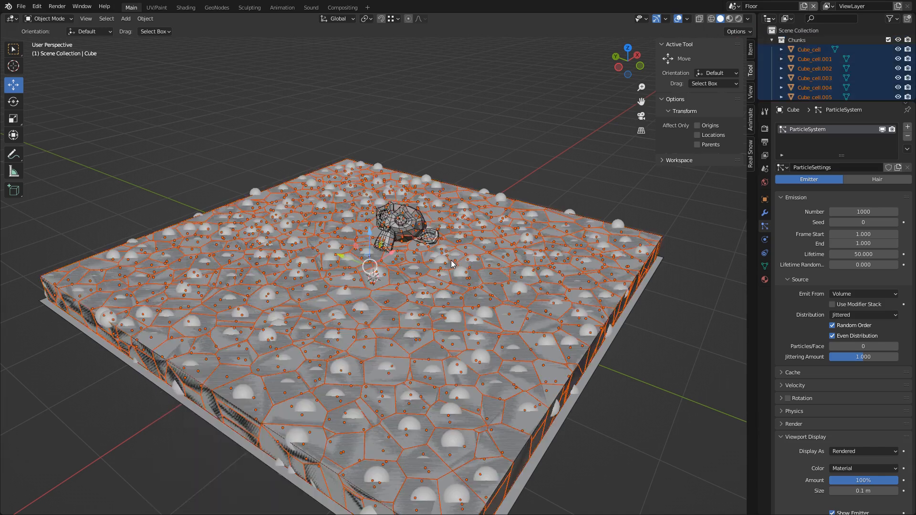
# Step: Collapse the Chunks collection in the outliner and delete the original Cube object
pyautogui.click(772, 40)
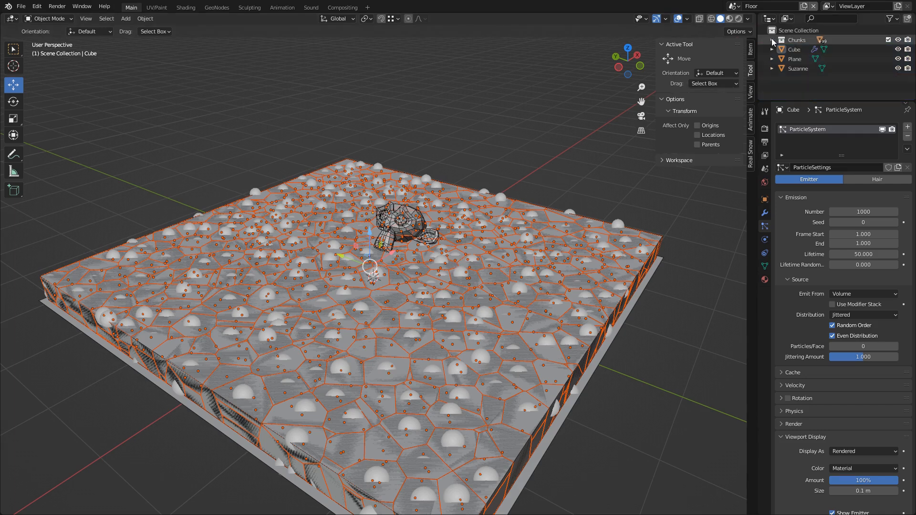
pyautogui.click(799, 50)
pyautogui.press('x')
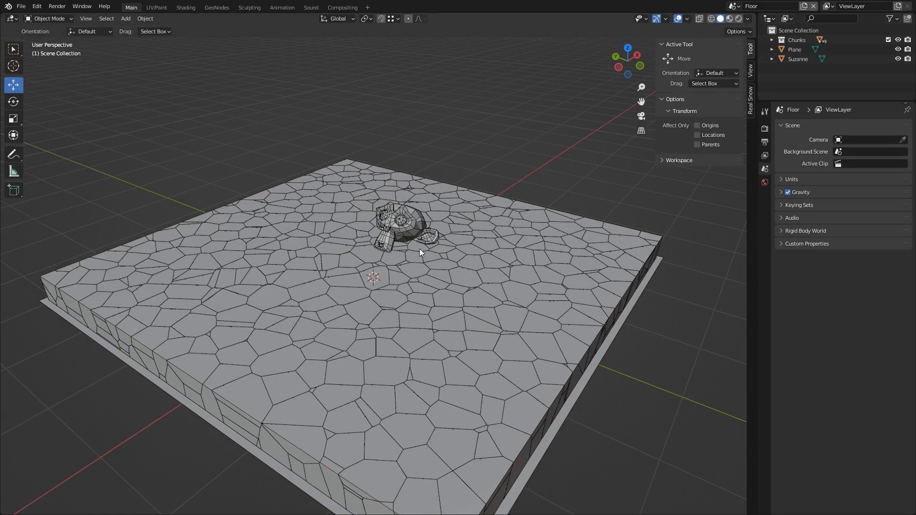
# Step: Hide the viewport overlays, examine the cracks between the floor chunks up close, and show the overlays again
pyautogui.keyDown('shift'); pyautogui.moveTo(421, 247); pyautogui.dragTo(422, 224, button='middle'); pyautogui.keyUp('shift')
pyautogui.hotkey('alt', 'shift', 'z')
pyautogui.scroll(7, 397, 262)
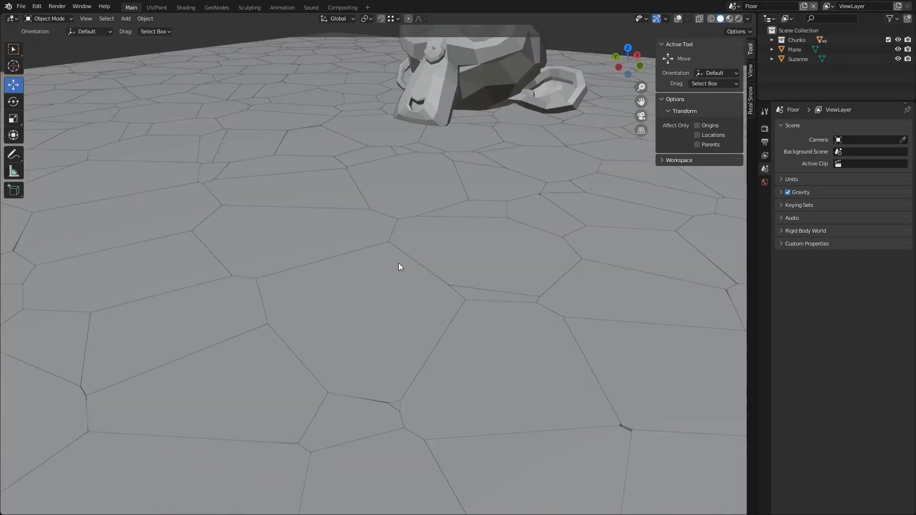
pyautogui.scroll(1, 401, 258)
pyautogui.scroll(-10, 402, 256)
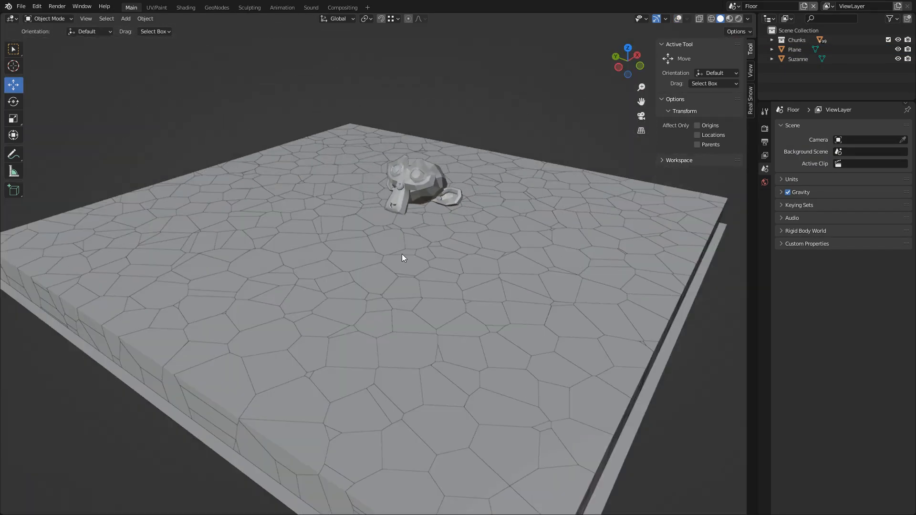
pyautogui.scroll(-2, 402, 254)
pyautogui.hotkey('alt', 'shift', 'z')
# Step: Move the Suzanne object into the Chunks collection
pyautogui.click(405, 209)
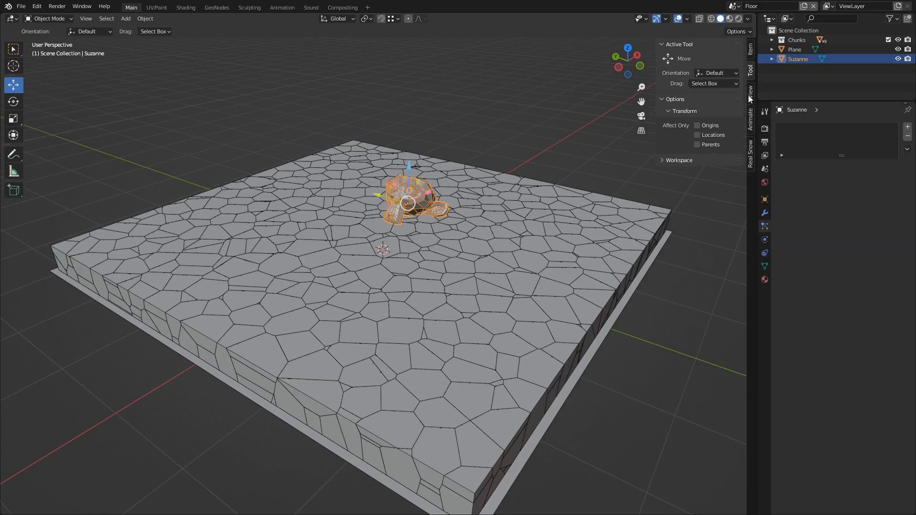
pyautogui.moveTo(795, 59); pyautogui.dragTo(805, 41)
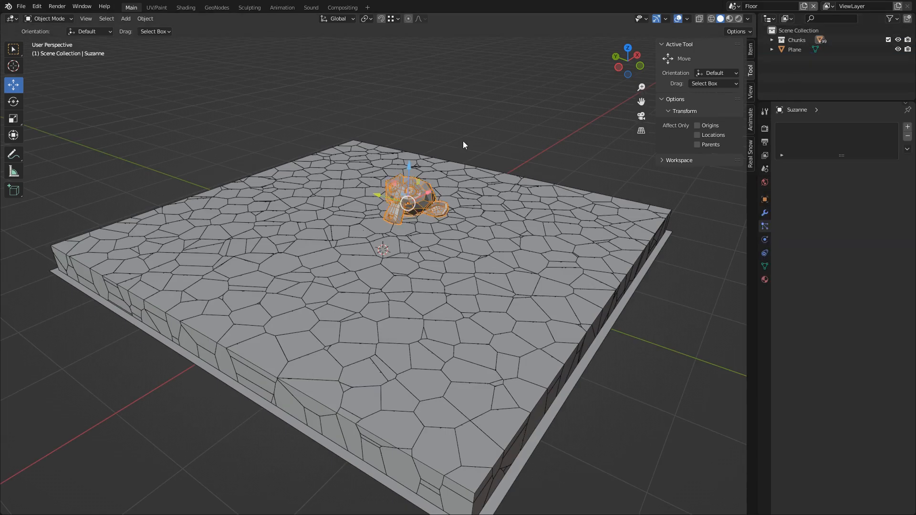
pyautogui.moveTo(422, 220); pyautogui.dragTo(409, 220, button='middle')
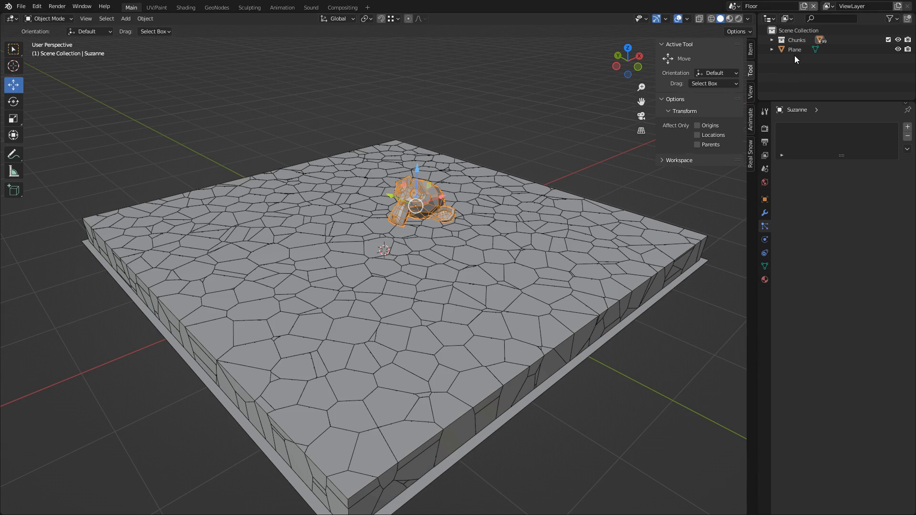
# Step: Add a Bezier curve to the scene and enter Edit Mode on it
pyautogui.hotkey('shift', 'a')
pyautogui.moveTo(454, 158)
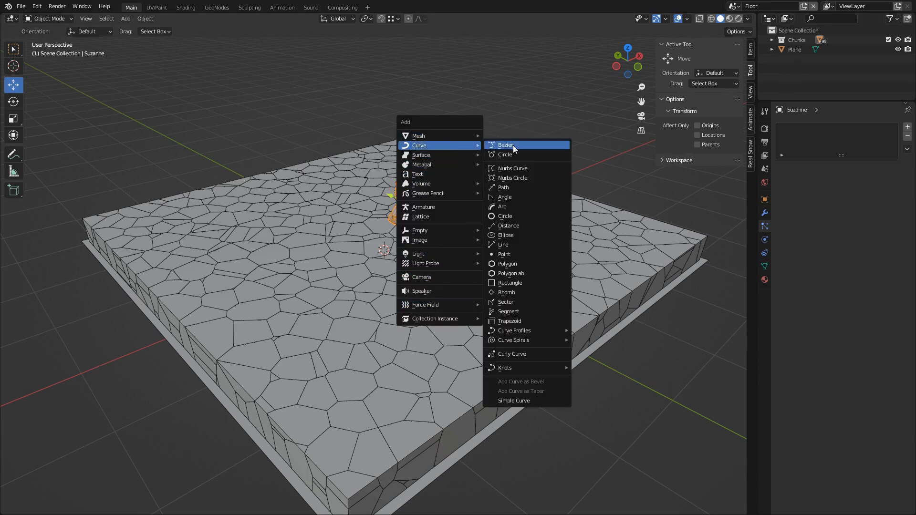
pyautogui.click(514, 146)
pyautogui.scroll(-3, 418, 214)
pyautogui.moveTo(393, 217); pyautogui.dragTo(422, 242, button='middle')
pyautogui.press('Tab')
# Step: Move the curve's first control point well outside the fractured floor and its second point to the floor's near edge
pyautogui.click(343, 268)
pyautogui.keyDown('shift'); pyautogui.moveTo(343, 269); pyautogui.dragTo(389, 241, button='middle'); pyautogui.keyUp('shift')
pyautogui.press('g')
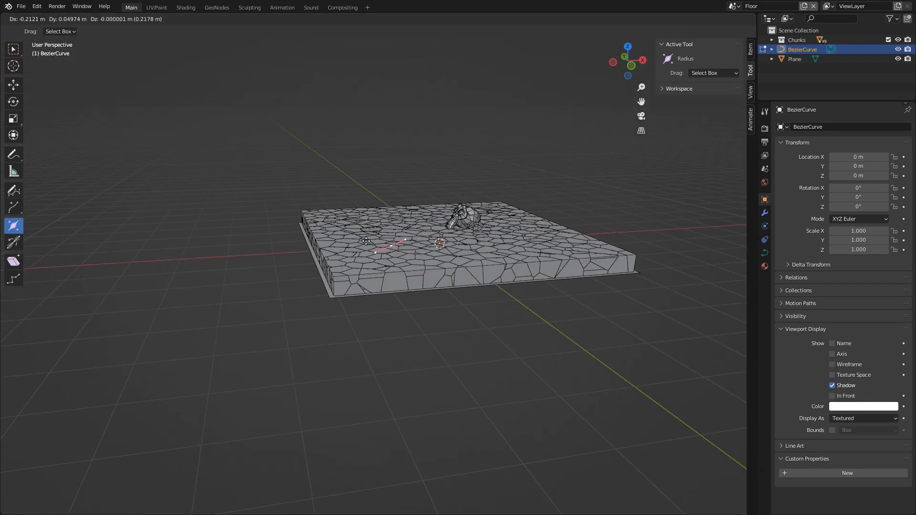
pyautogui.click(161, 244)
pyautogui.click(476, 240)
pyautogui.press('g')
pyautogui.click(315, 240)
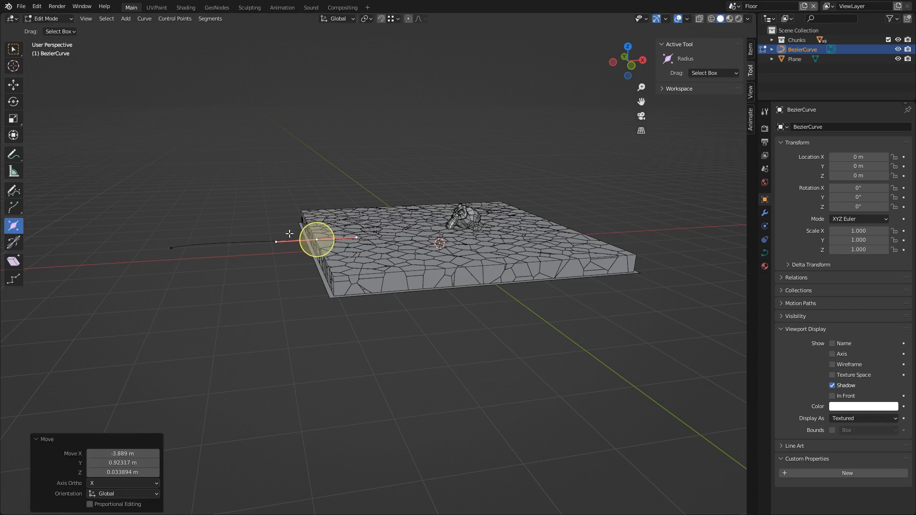
# Step: Move the curve's outer control point and its floor-edge control point sideways onto the X axis line
pyautogui.moveTo(300, 260); pyautogui.dragTo(367, 306, button='middle')
pyautogui.click(291, 440)
pyautogui.moveTo(292, 440); pyautogui.dragTo(299, 458, button='middle')
pyautogui.click(304, 467)
pyautogui.press('g')
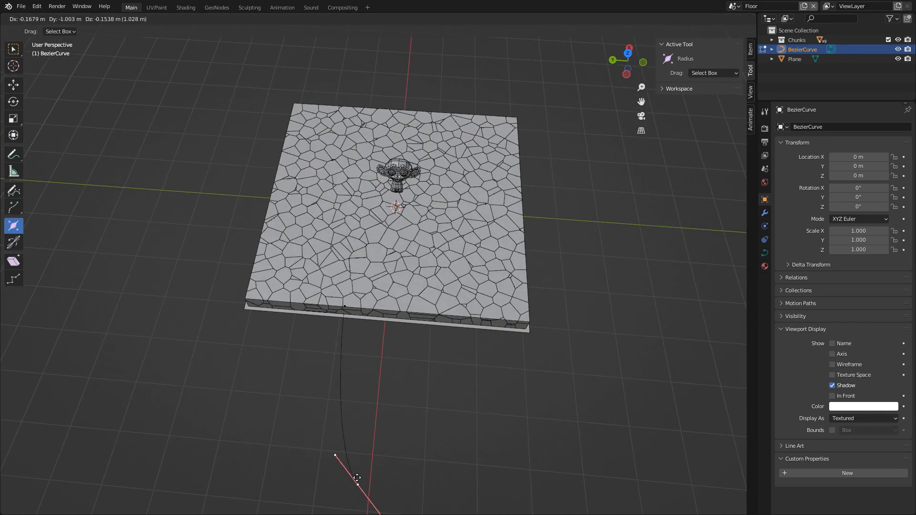
pyautogui.click(362, 483)
pyautogui.click(349, 307)
pyautogui.press('g')
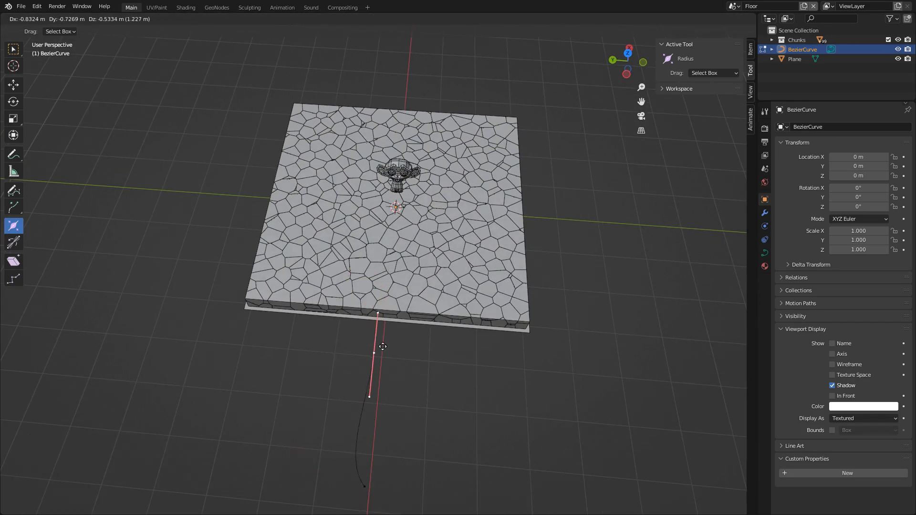
pyautogui.click(387, 316)
# Step: Reposition the outer control point's handle so the curve runs nearly straight along the X axis toward the floor
pyautogui.click(372, 484)
pyautogui.click(342, 457)
pyautogui.press('g')
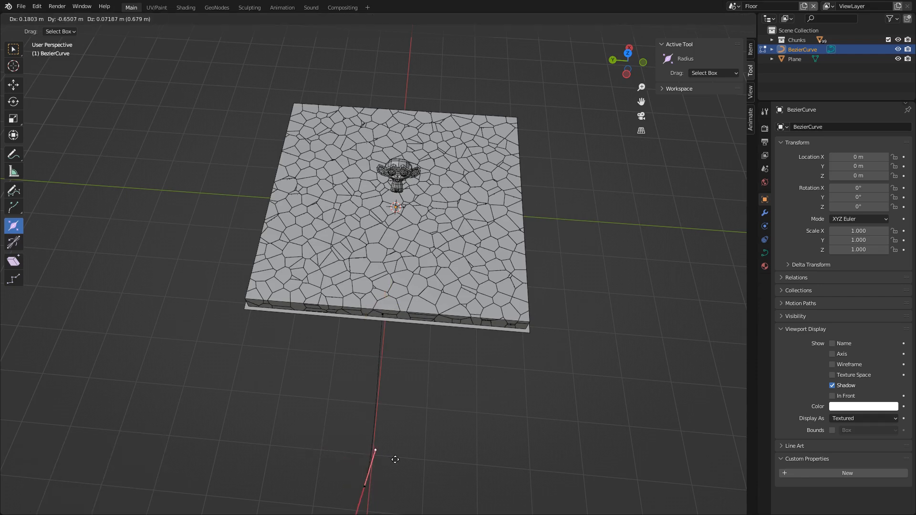
pyautogui.click(392, 459)
pyautogui.click(392, 459)
pyautogui.press('g')
pyautogui.click(388, 457)
pyautogui.moveTo(444, 362); pyautogui.dragTo(342, 302, button='middle')
pyautogui.click(325, 271)
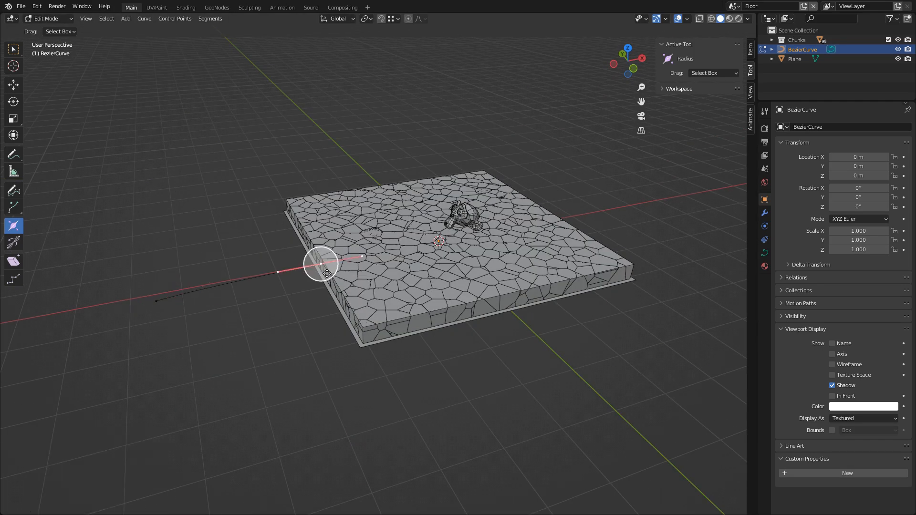
# Step: Leave Edit Mode on the curve and save the file
pyautogui.press('Tab')
pyautogui.scroll(2, 349, 269)
pyautogui.hotkey('ctrl', 's')
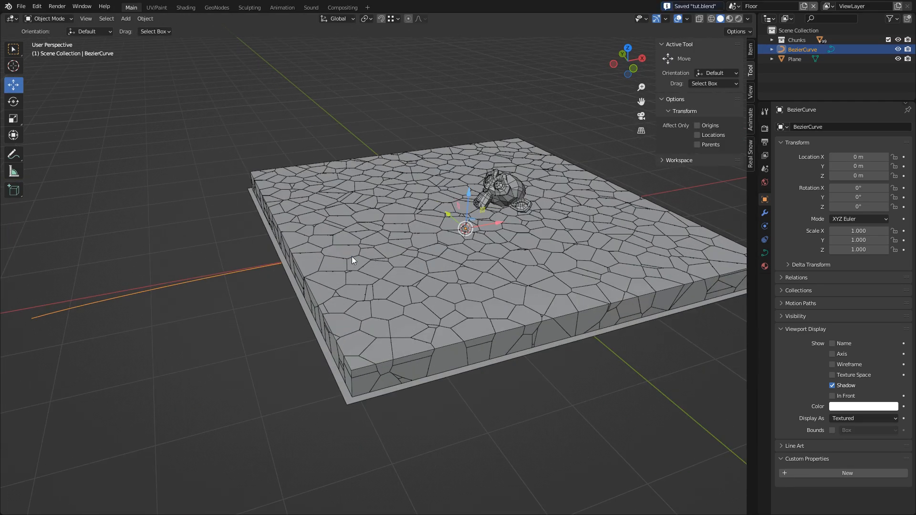
# Step: Switch to the GeoNodes workspace and show the viewport overlays with the whole floor in view
pyautogui.click(224, 9)
pyautogui.scroll(-5, 201, 191)
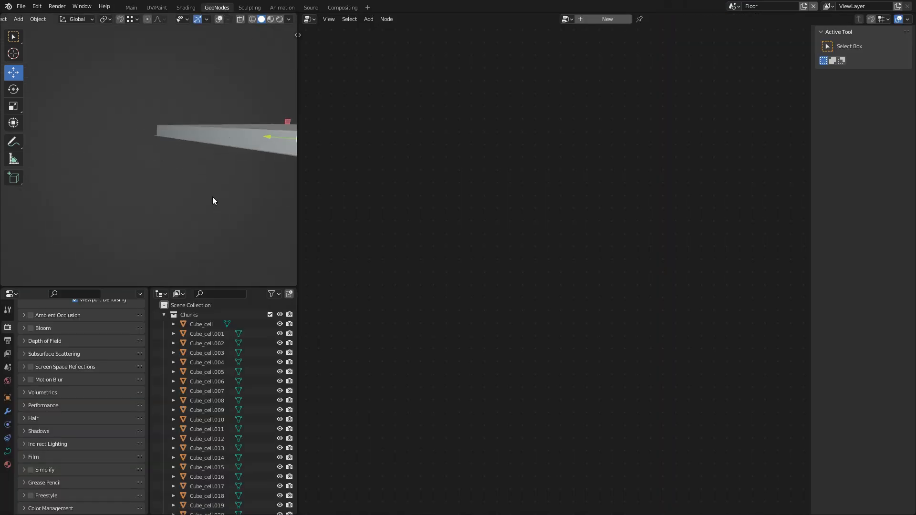
pyautogui.moveTo(213, 177); pyautogui.dragTo(214, 192, button='middle')
pyautogui.hotkey('shift', 'alt', 'z')
pyautogui.moveTo(213, 150); pyautogui.dragTo(170, 194, button='middle')
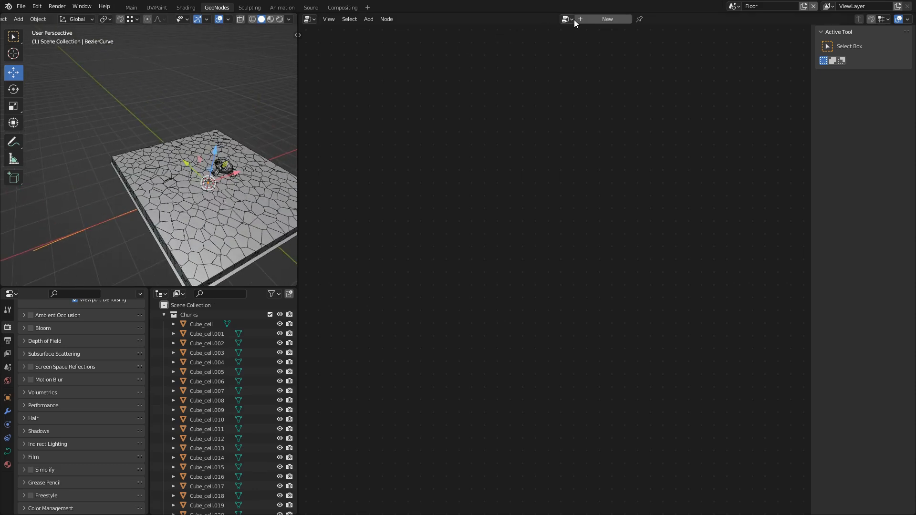
# Step: Give the Bezier curve a geometry nodes modifier using a separate copy of the Self-Construct node tree
pyautogui.click(592, 19)
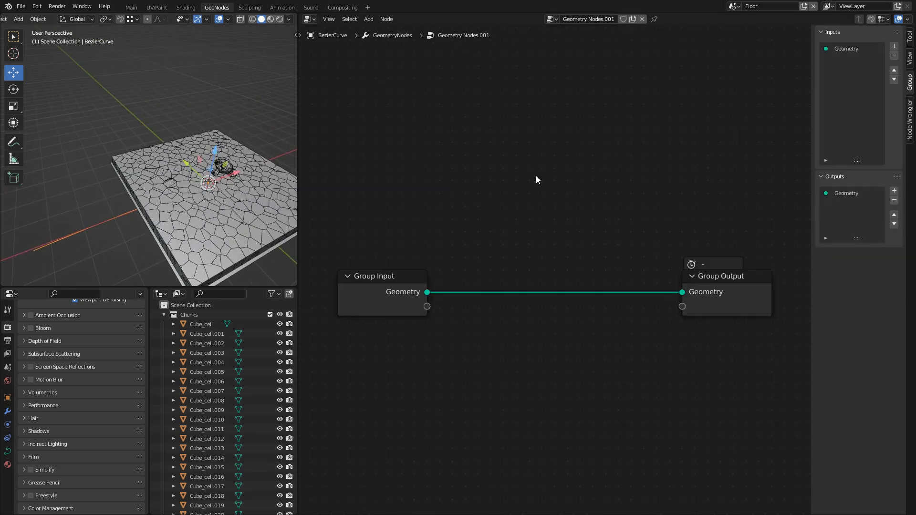
pyautogui.click(553, 19)
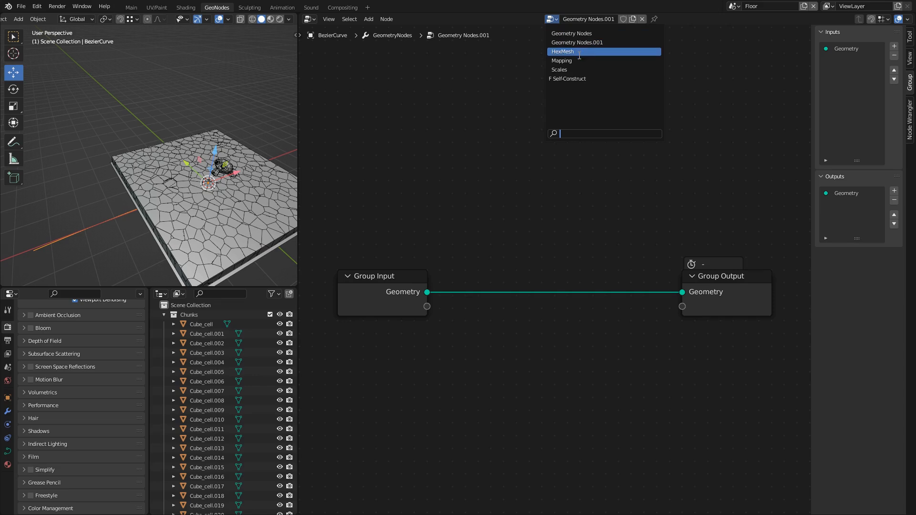
pyautogui.click(582, 78)
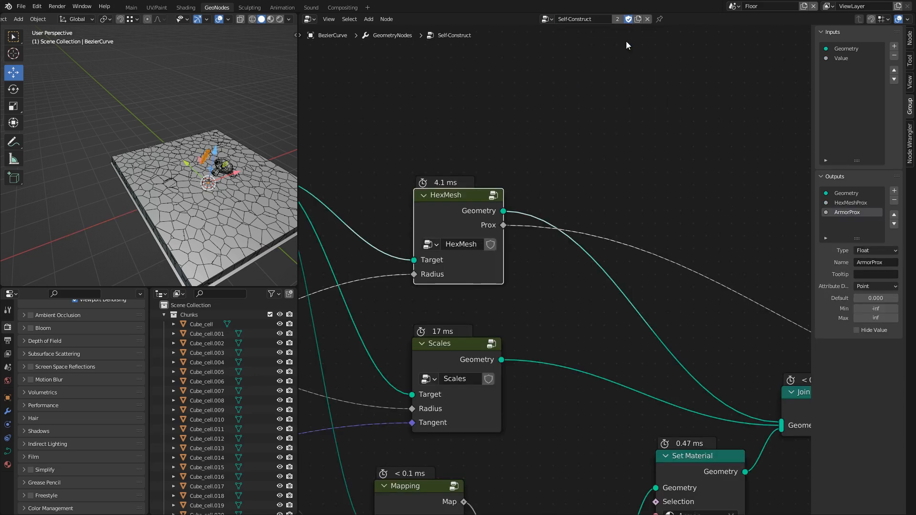
pyautogui.click(636, 19)
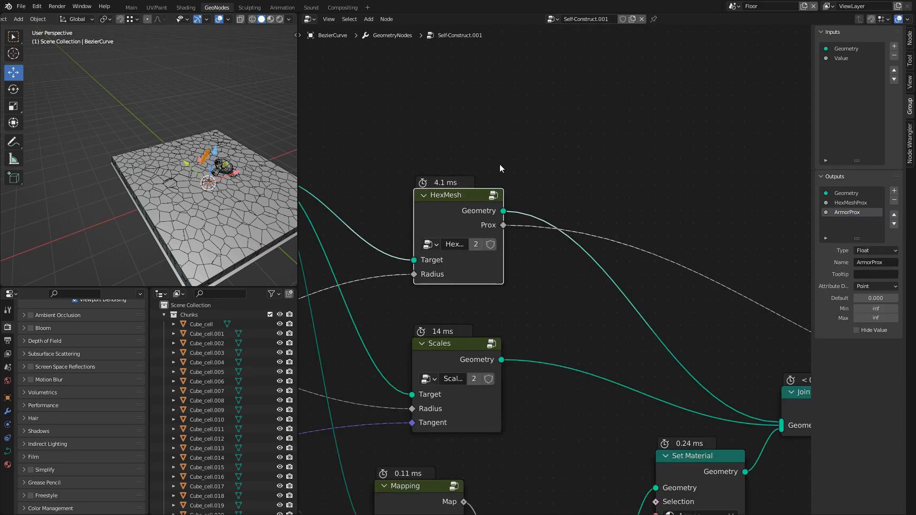
# Step: Delete the HexMesh, Scales and Mapping groups along with the material and Join Geometry nodes from the copied tree
pyautogui.scroll(-4, 499, 164)
pyautogui.moveTo(502, 199); pyautogui.dragTo(527, 164, button='middle')
pyautogui.moveTo(170, 138); pyautogui.dragTo(152, 117, button='middle')
pyautogui.moveTo(495, 168); pyautogui.dragTo(544, 375)
pyautogui.press('x')
pyautogui.moveTo(622, 330); pyautogui.dragTo(571, 267, button='middle')
pyautogui.moveTo(572, 179); pyautogui.dragTo(441, 420)
pyautogui.press('x')
pyautogui.moveTo(671, 183); pyautogui.dragTo(560, 322)
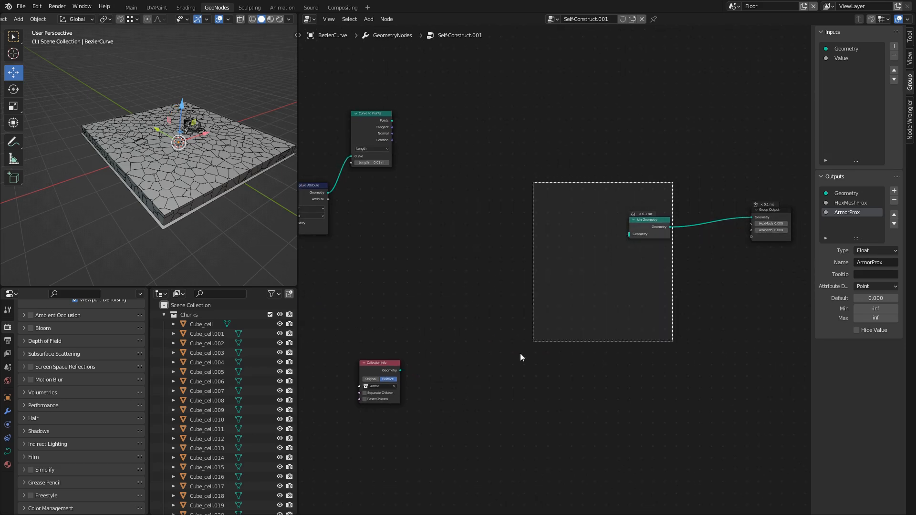
pyautogui.press('x')
# Step: Set the Collection Info node to the Chunks collection with Separate Children enabled, and reposition it in the node tree
pyautogui.moveTo(383, 372); pyautogui.dragTo(470, 322)
pyautogui.scroll(3, 506, 332)
pyautogui.moveTo(507, 332); pyautogui.dragTo(549, 323, button='middle')
pyautogui.click(494, 332)
pyautogui.click(504, 349)
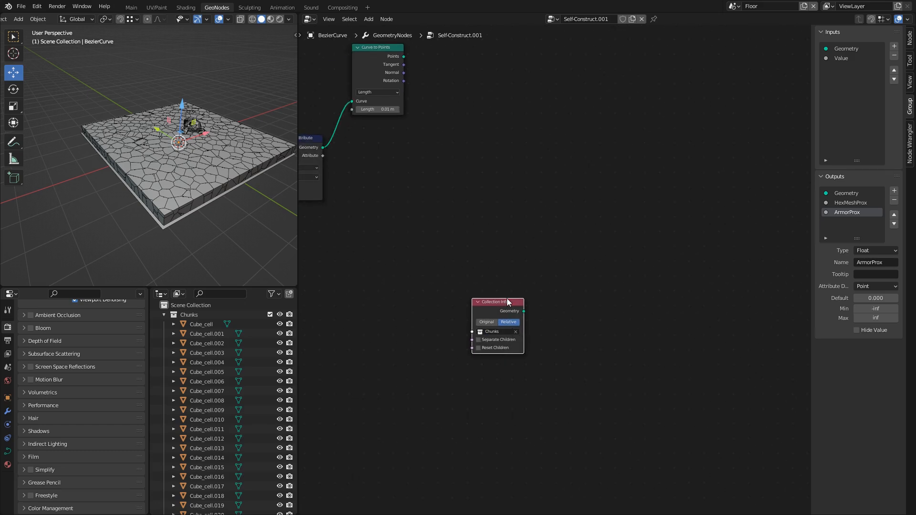
pyautogui.moveTo(506, 310); pyautogui.dragTo(499, 326)
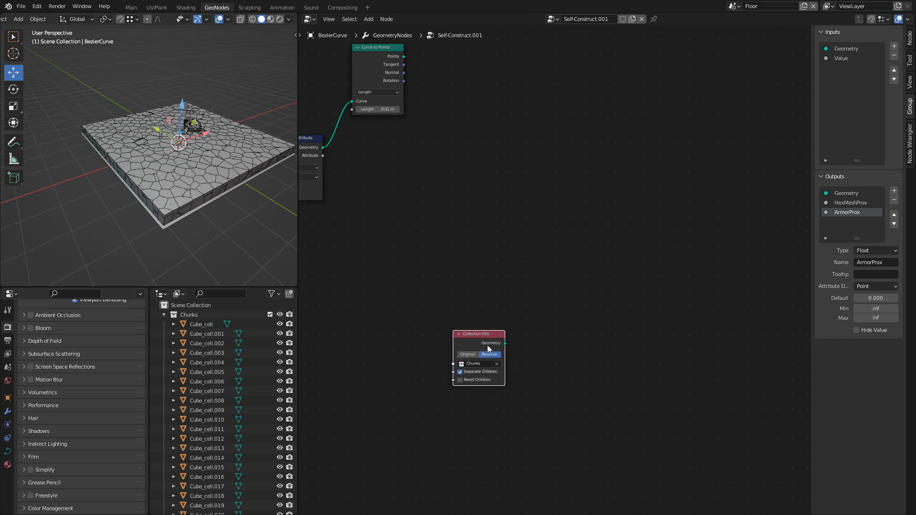
pyautogui.press('Home')
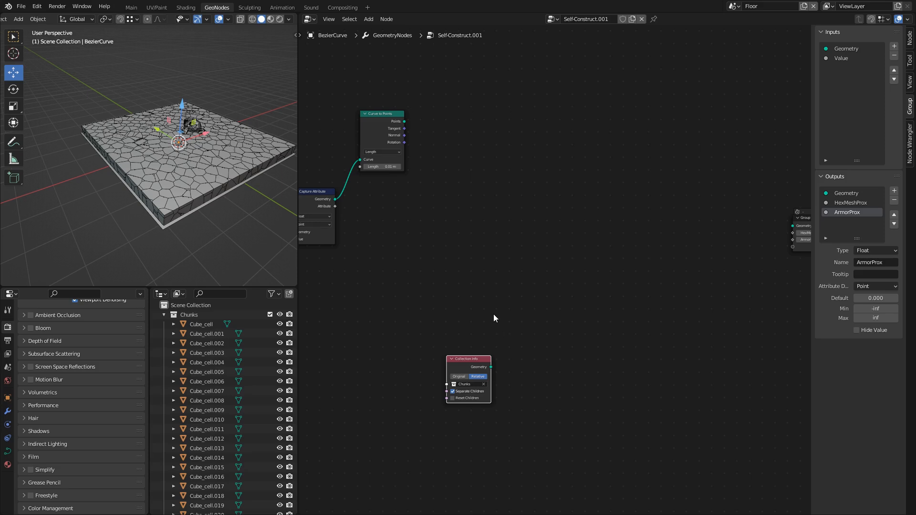
# Step: Collapse the Chunks collection in the outliner and reselect the Bezier curve to show its node tree
pyautogui.moveTo(176, 173); pyautogui.dragTo(180, 198, button='middle')
pyautogui.click(181, 167)
pyautogui.moveTo(180, 154); pyautogui.dragTo(183, 114, button='middle')
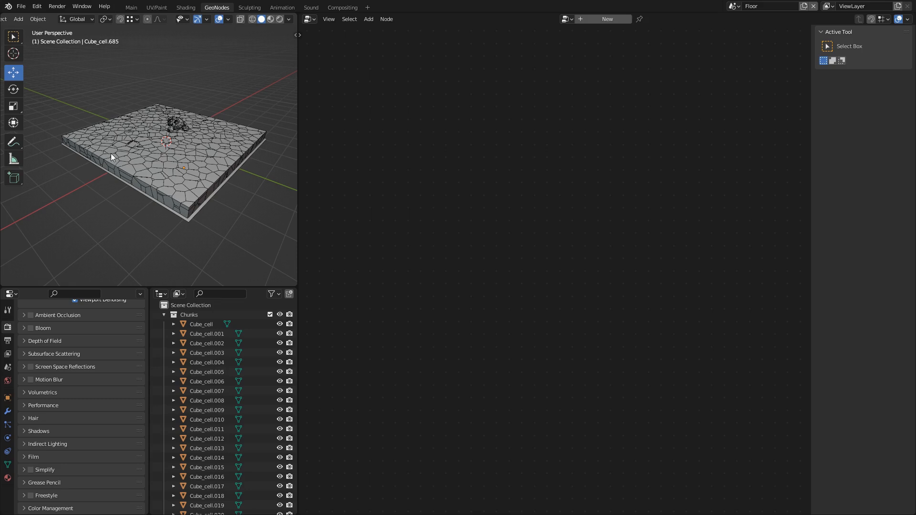
pyautogui.click(164, 315)
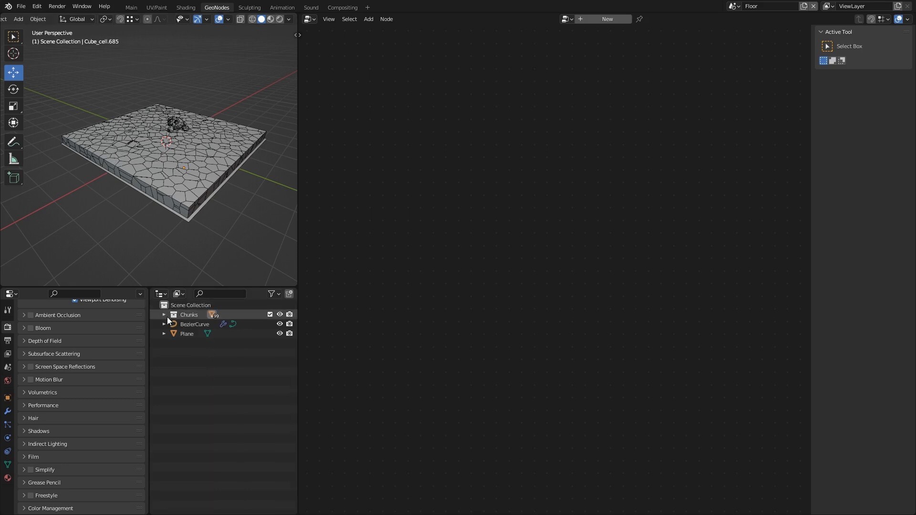
pyautogui.click(199, 325)
pyautogui.moveTo(190, 207); pyautogui.dragTo(179, 214, button='middle')
pyautogui.moveTo(516, 284); pyautogui.dragTo(509, 287, button='middle')
pyautogui.click(540, 286)
pyautogui.hotkey('shift', 'a')
pyautogui.write('trans')
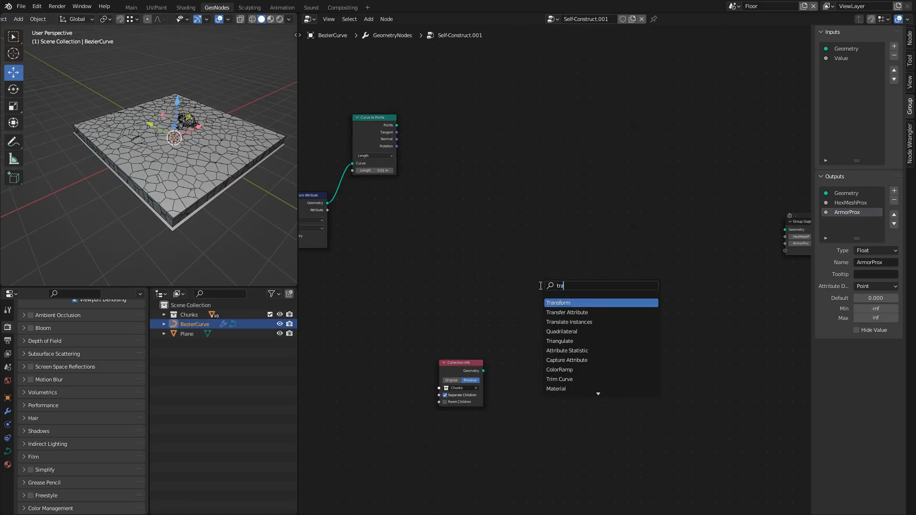
pyautogui.click(595, 313)
pyautogui.click(545, 337)
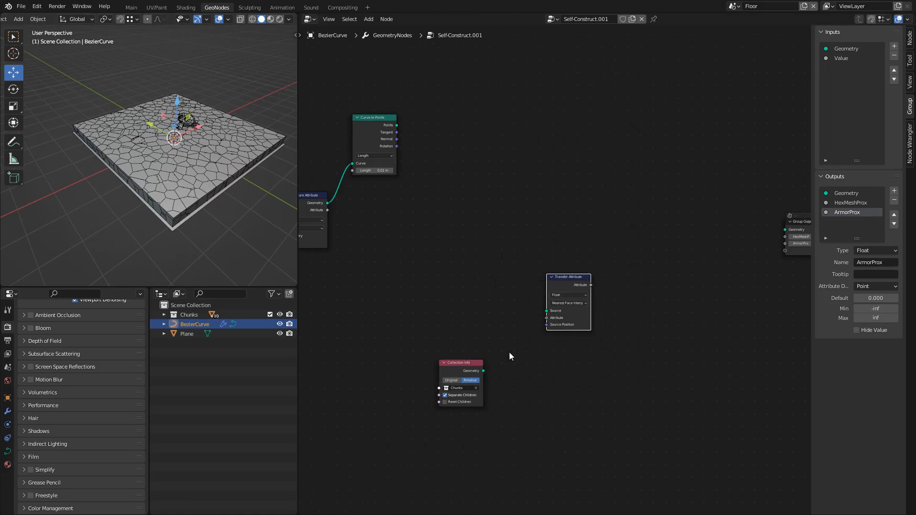
pyautogui.moveTo(460, 363); pyautogui.dragTo(442, 357)
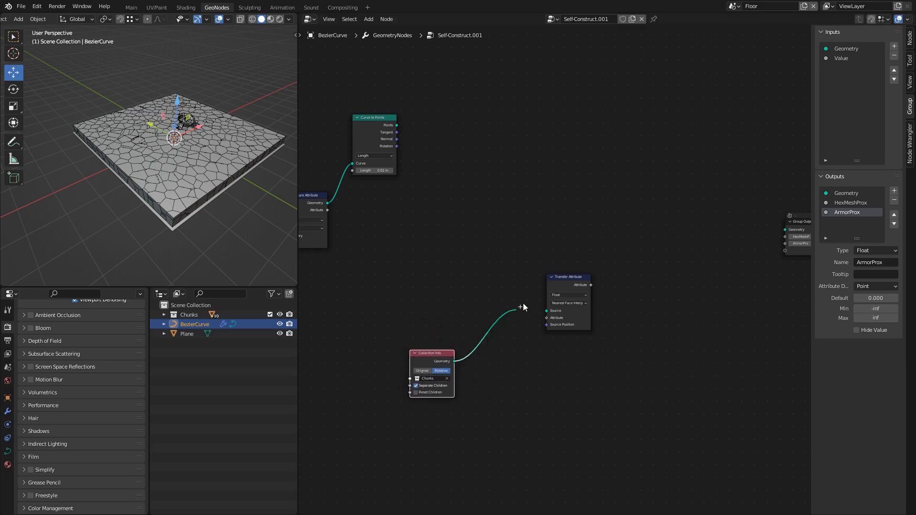
pyautogui.hotkey('ctrl', 'z')
pyautogui.hotkey('ctrl', 'z')
pyautogui.hotkey('ctrl', 'z')
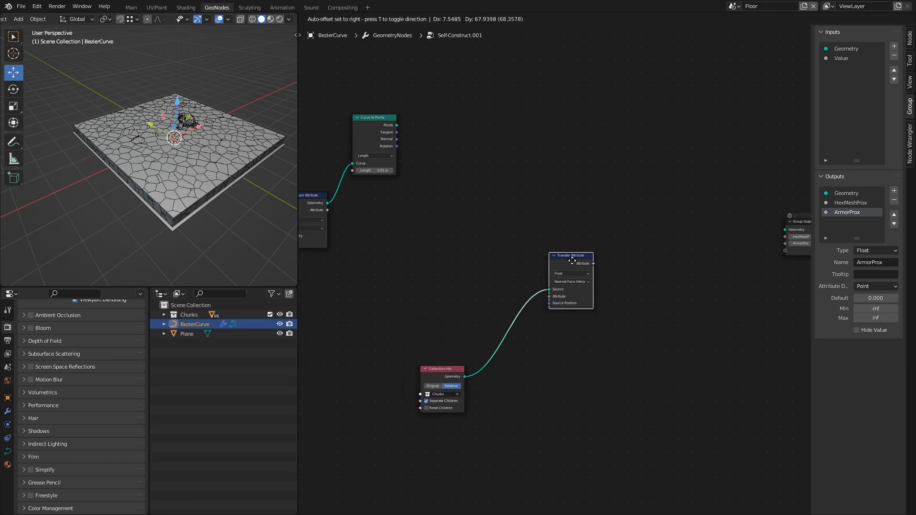
# Step: Add a Translate Instances node, feed the Chunks collection geometry into its Instances input, and space the nodes apart
pyautogui.hotkey('shift', 'a')
pyautogui.write('tr')
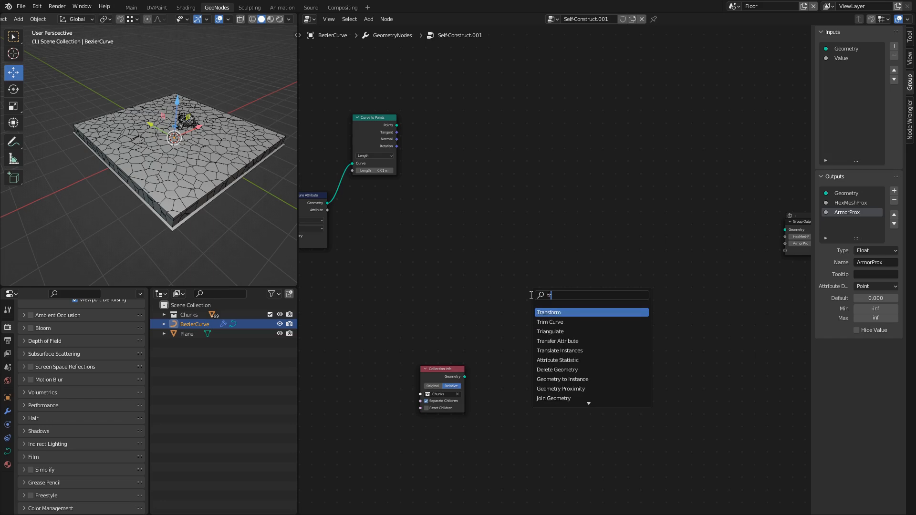
pyautogui.write('anslate ins')
pyautogui.press('Return')
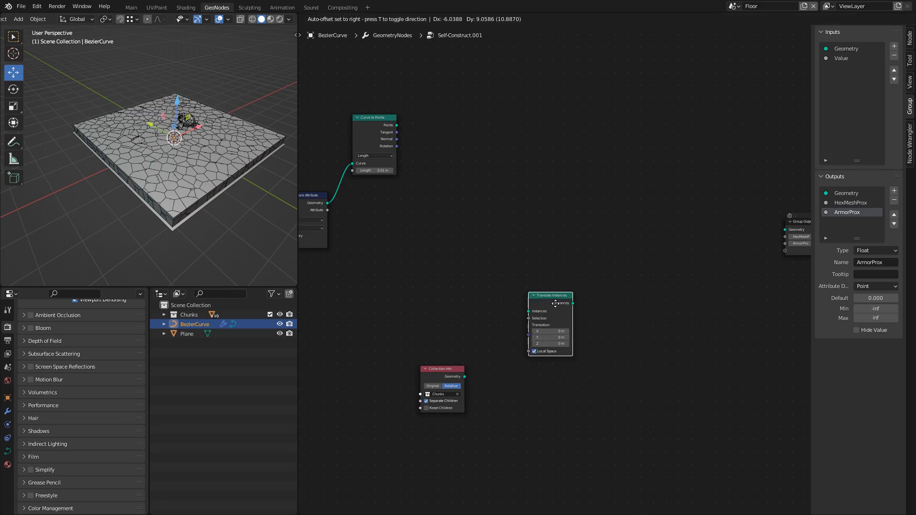
pyautogui.moveTo(465, 376); pyautogui.dragTo(531, 308)
pyautogui.moveTo(441, 377); pyautogui.dragTo(428, 392)
pyautogui.moveTo(450, 310); pyautogui.dragTo(513, 302, button='middle')
pyautogui.moveTo(564, 267); pyautogui.dragTo(616, 319)
pyautogui.press('g')
pyautogui.click(646, 299)
# Step: Add the Mapping group, linking the curve points to its Target and the captured radius to its Radius
pyautogui.moveTo(478, 295); pyautogui.dragTo(483, 321, button='middle')
pyautogui.click(524, 276)
pyautogui.moveTo(466, 262); pyautogui.dragTo(548, 263, button='middle')
pyautogui.hotkey('shift', 'a')
pyautogui.write('mapp')
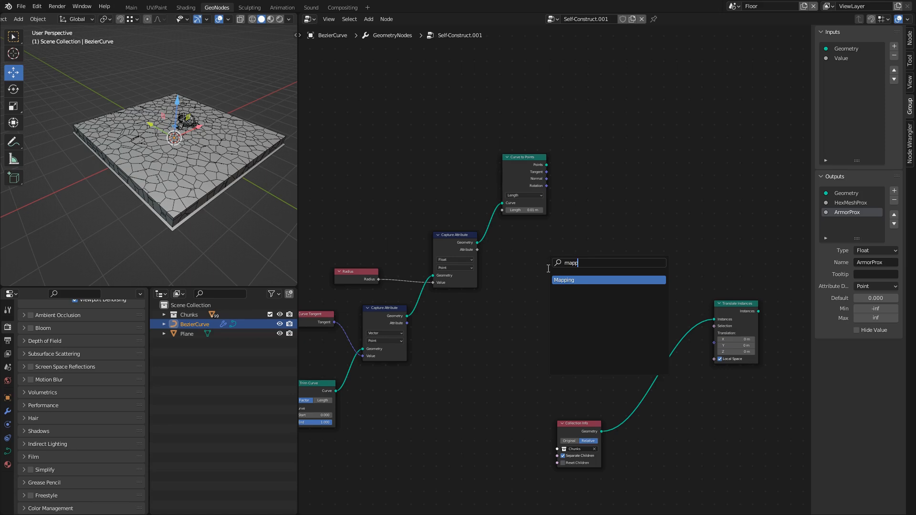
pyautogui.press('Return')
pyautogui.click(581, 249)
pyautogui.scroll(1, 581, 248)
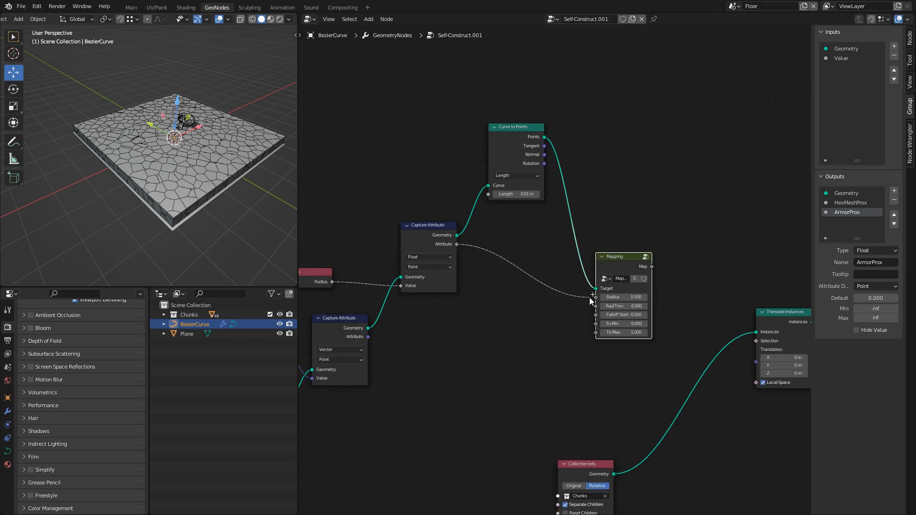
# Step: Connect the Mapping group's Map output to the Translation of Translate Instances and move that node farther along
pyautogui.moveTo(643, 290); pyautogui.dragTo(472, 233, button='middle')
pyautogui.moveTo(467, 215); pyautogui.dragTo(572, 311)
pyautogui.moveTo(575, 298); pyautogui.dragTo(496, 307, button='middle')
pyautogui.moveTo(519, 275); pyautogui.dragTo(622, 292)
# Step: Insert a Math node set to Multiply between the Map output and the Translation input
pyautogui.hotkey('shift', 'a')
pyautogui.write('map')
pyautogui.press('Escape')
pyautogui.hotkey('shift', 'a')
pyautogui.write('mat')
pyautogui.press('Return')
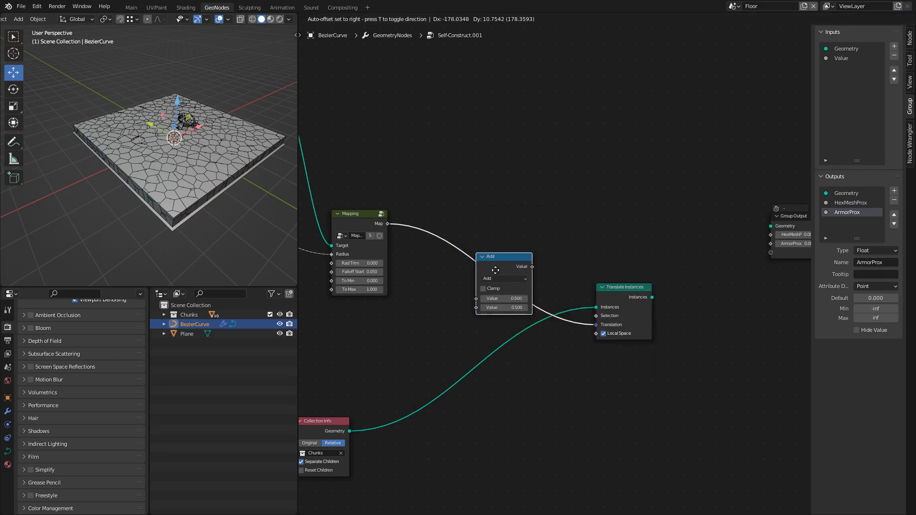
pyautogui.click(472, 262)
pyautogui.scroll(-1, 649, 268)
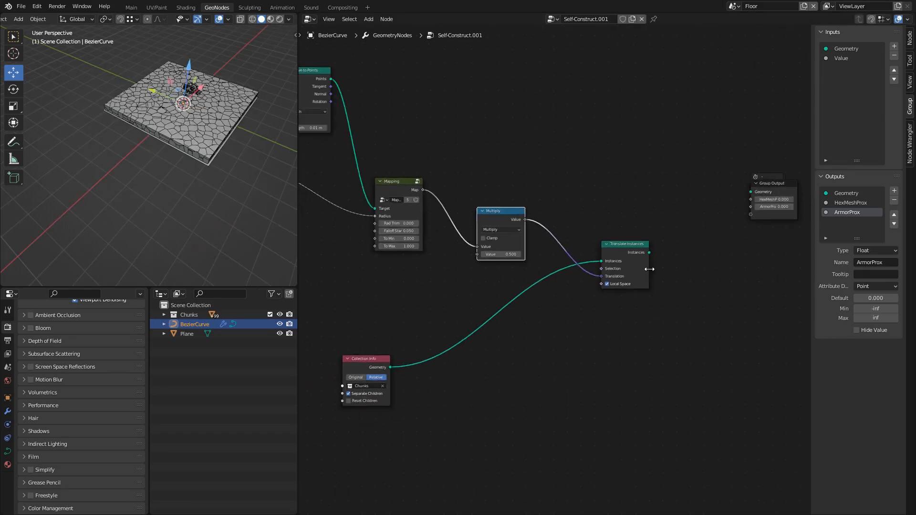
# Step: Move the Group Output node closer and remove the HexMeshProx and ArmorProx outputs from the node group
pyautogui.moveTo(649, 269); pyautogui.dragTo(518, 325, button='middle')
pyautogui.scroll(1, 565, 274)
pyautogui.click(652, 224)
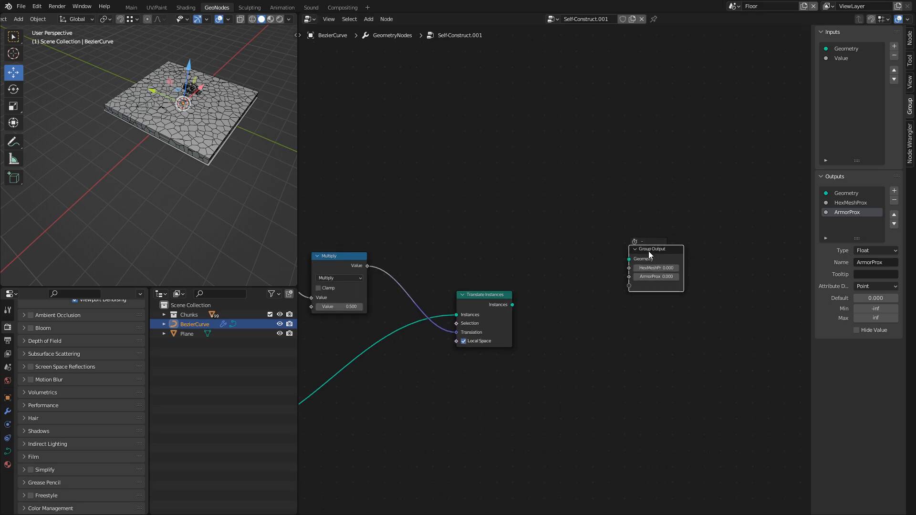
pyautogui.scroll(2, 652, 258)
pyautogui.click(866, 203)
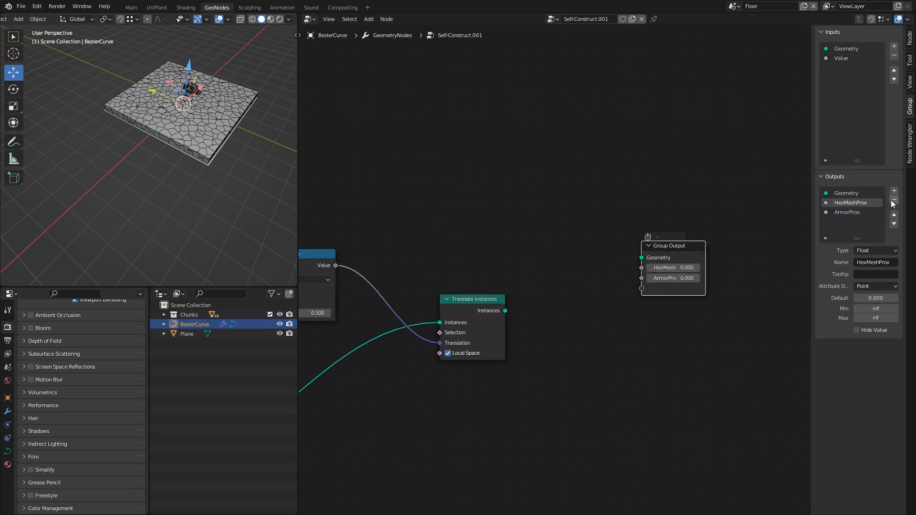
pyautogui.click(895, 200)
pyautogui.click(894, 200)
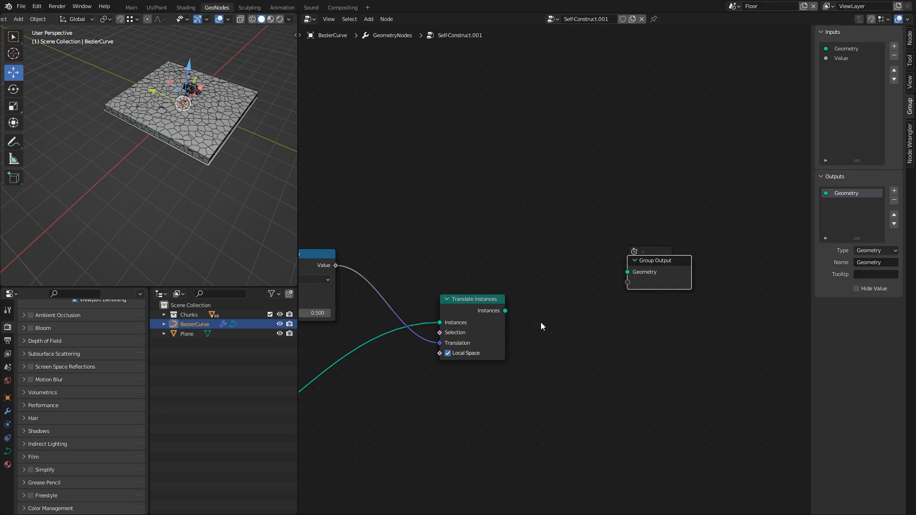
# Step: Connect the translated instances to the Group Output geometry and exclude the original Chunks collection from the view layer
pyautogui.moveTo(505, 310); pyautogui.dragTo(628, 272)
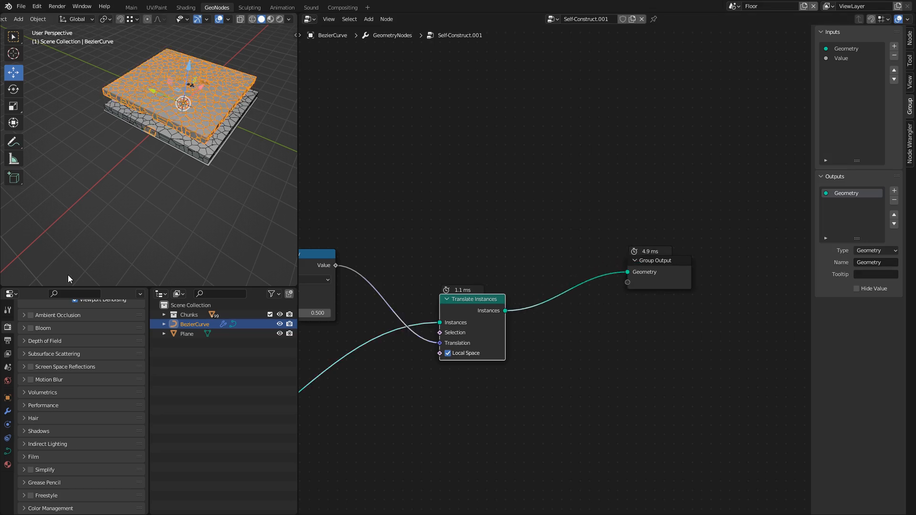
pyautogui.click(270, 315)
pyautogui.moveTo(166, 130); pyautogui.dragTo(178, 209, button='middle')
pyautogui.moveTo(404, 269); pyautogui.dragTo(588, 223, button='middle')
pyautogui.moveTo(178, 177); pyautogui.dragTo(185, 157, button='middle')
# Step: Enter Edit Mode on the Bezier curve and scale the radius of its floor-edge control point by 2.875
pyautogui.click(141, 170)
pyautogui.click(205, 324)
pyautogui.press('Tab')
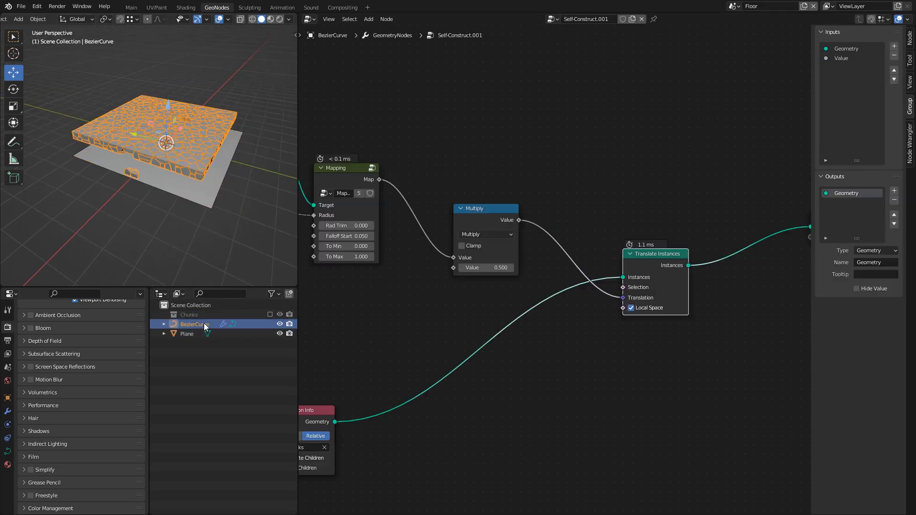
pyautogui.hotkey('alt', 's')
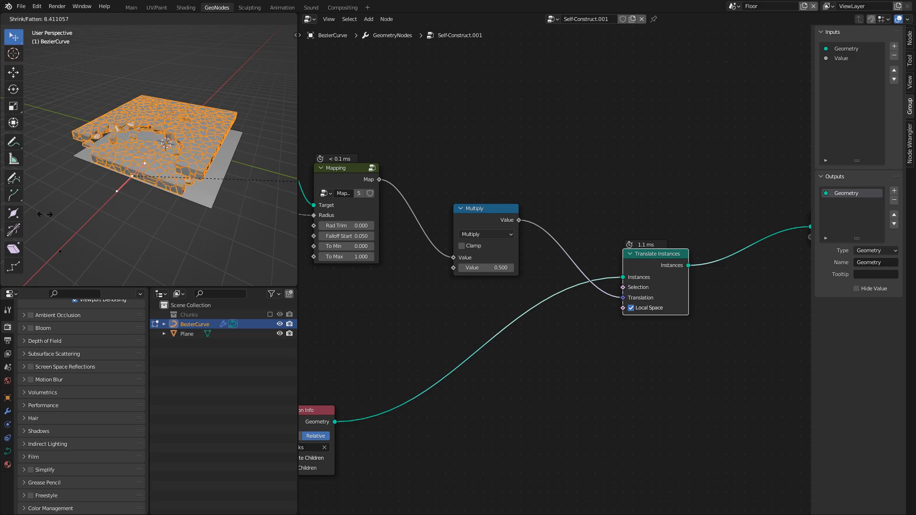
pyautogui.click(213, 177)
# Step: Raise the Multiply node's value to 1.800 and examine the lifted chunks from the side
pyautogui.moveTo(430, 242); pyautogui.dragTo(368, 239, button='middle')
pyautogui.scroll(2, 570, 277)
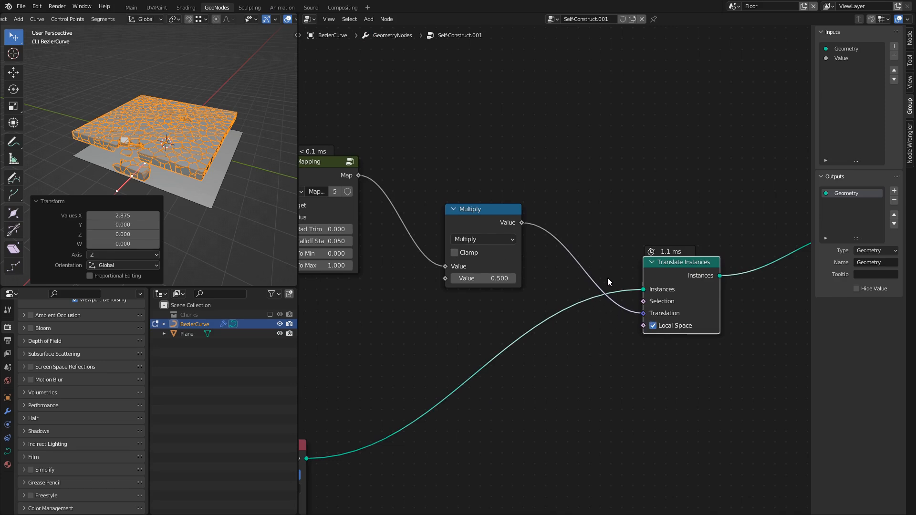
pyautogui.moveTo(482, 278); pyautogui.dragTo(539, 278)
pyautogui.moveTo(167, 116); pyautogui.dragTo(243, 94, button='middle')
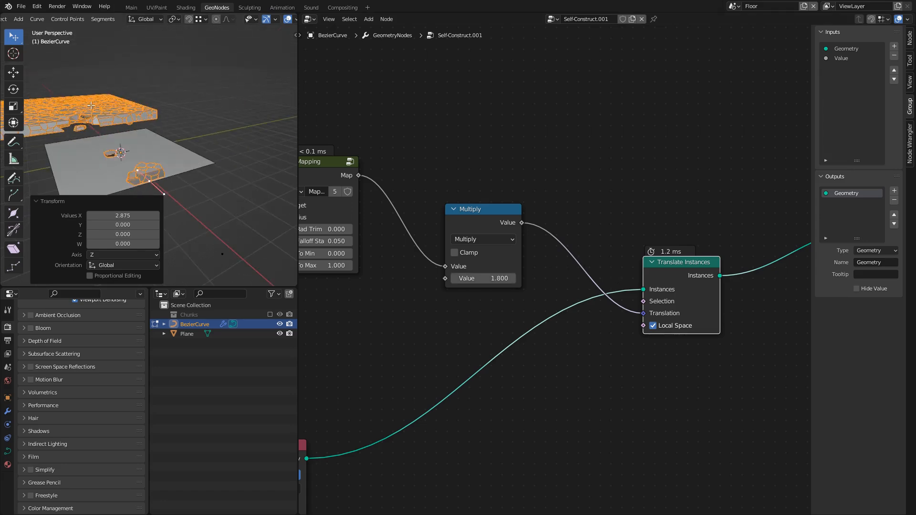
# Step: Insert a Combine XYZ node between Multiply and Translate Instances, feeding the multiplied value into its Z input
pyautogui.keyDown('shift'); pyautogui.moveTo(32, 96); pyautogui.dragTo(103, 89, button='middle'); pyautogui.keyUp('shift')
pyautogui.moveTo(233, 138); pyautogui.dragTo(217, 141, button='middle')
pyautogui.moveTo(560, 243); pyautogui.dragTo(516, 254, button='middle')
pyautogui.moveTo(655, 295); pyautogui.dragTo(746, 367)
pyautogui.click(654, 282)
pyautogui.hotkey('shift', 'a')
pyautogui.write('scomb')
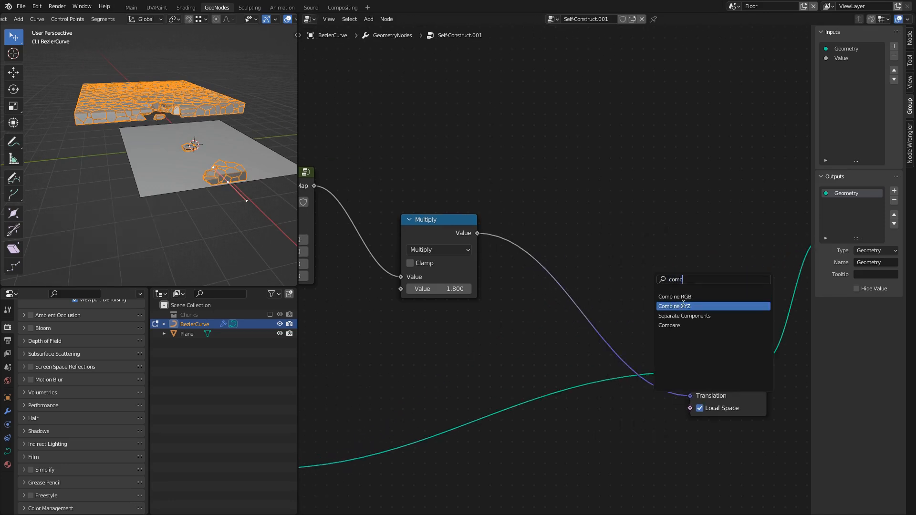
pyautogui.click(682, 306)
pyautogui.click(503, 271)
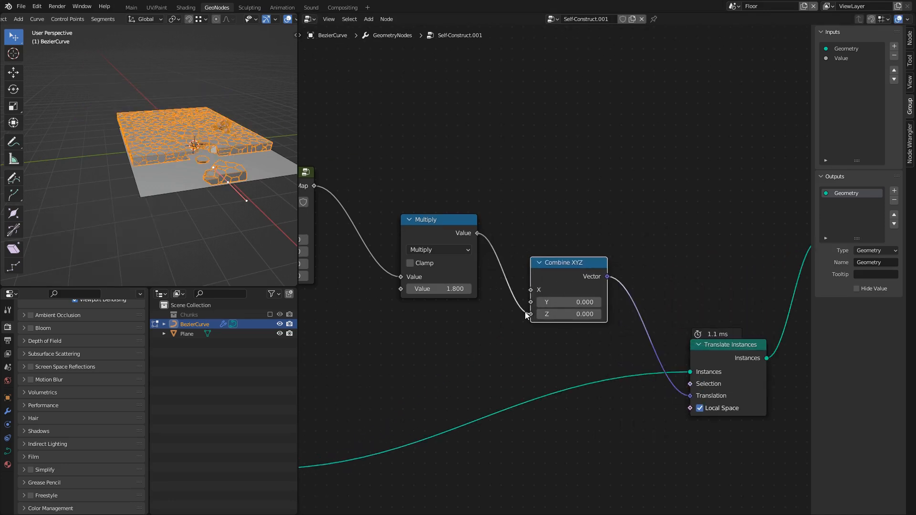
pyautogui.moveTo(525, 315); pyautogui.dragTo(525, 315)
pyautogui.moveTo(202, 148); pyautogui.dragTo(138, 157, button='middle')
# Step: Move Group Output farther along and insert a Scale Instances node between Translate Instances and Group Output
pyautogui.scroll(-5, 451, 212)
pyautogui.moveTo(611, 253); pyautogui.dragTo(570, 255, button='middle')
pyautogui.moveTo(676, 219); pyautogui.dragTo(756, 219)
pyautogui.moveTo(612, 302); pyautogui.dragTo(604, 304)
pyautogui.click(618, 251)
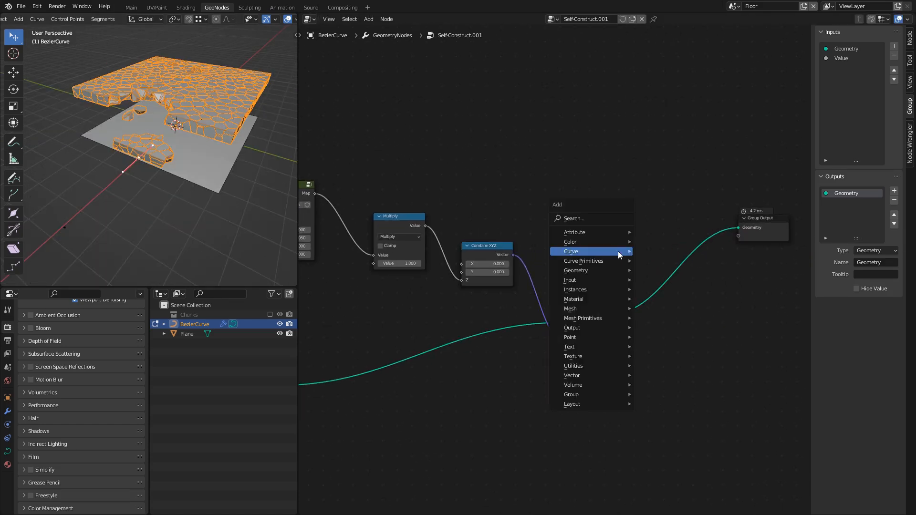
pyautogui.hotkey('shift', 'a')
pyautogui.write('scal')
pyautogui.click(668, 288)
pyautogui.click(700, 238)
# Step: Add a Math node set to Subtract that computes 1.000 minus the Mapping output, and connect it to the Scale Instances Scale input
pyautogui.moveTo(552, 201); pyautogui.dragTo(645, 261, button='middle')
pyautogui.click(575, 240)
pyautogui.hotkey('shift', 'a')
pyautogui.write('smat')
pyautogui.click(588, 253)
pyautogui.click(569, 201)
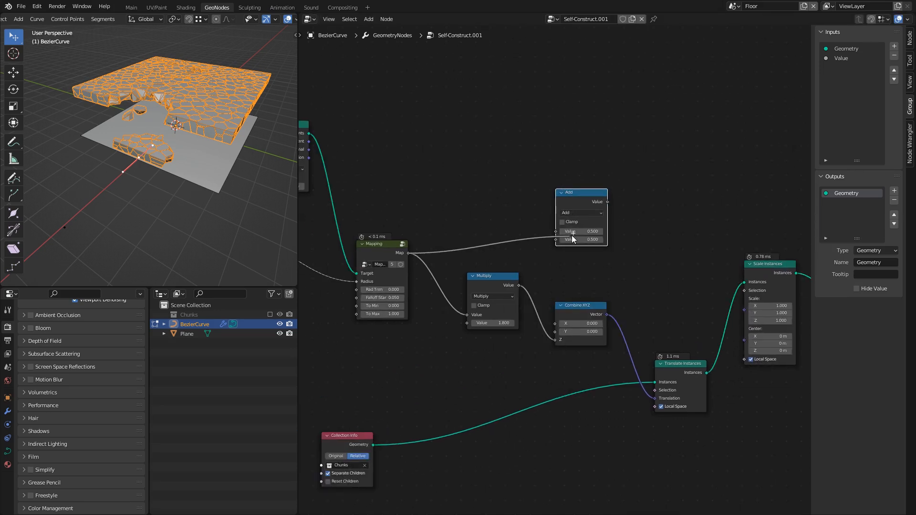
pyautogui.click(580, 213)
pyautogui.click(581, 240)
pyautogui.click(580, 232)
pyautogui.write('1')
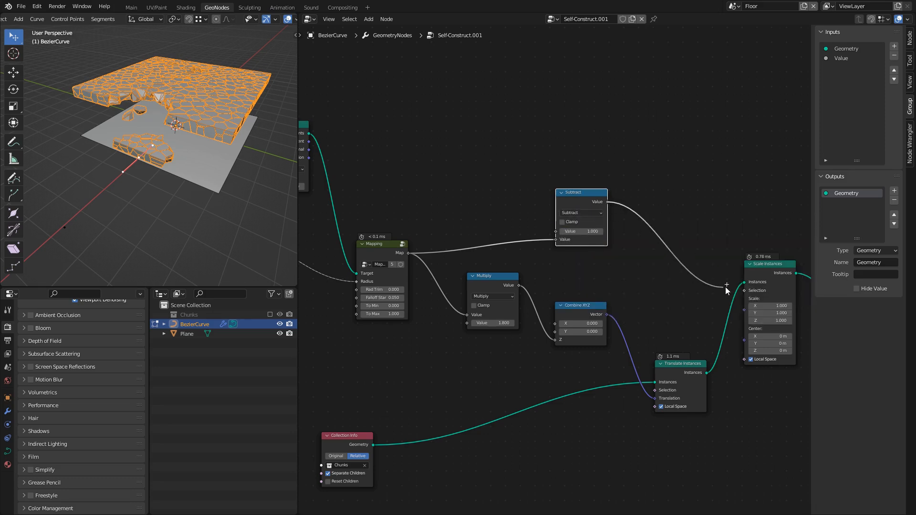
pyautogui.moveTo(741, 339); pyautogui.dragTo(746, 309)
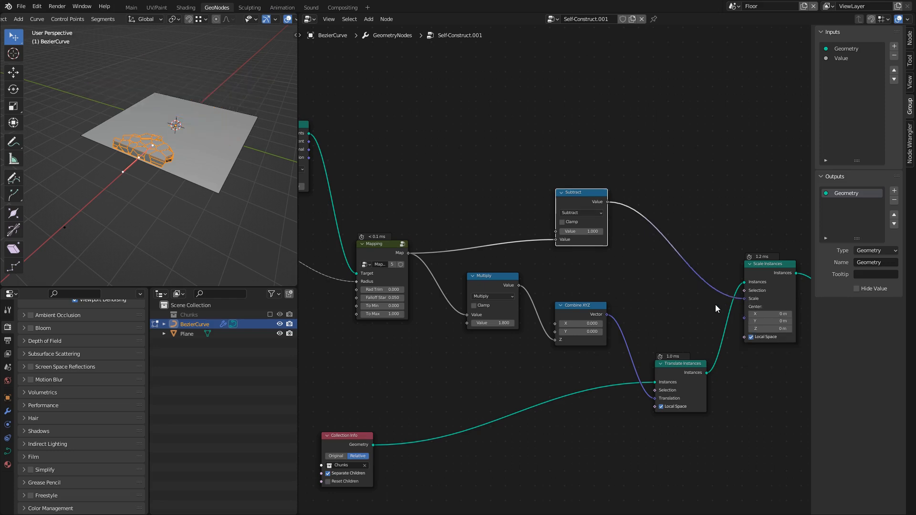
# Step: Scale the curve point's radius by about 1.17 and inspect the shrinking chunks up close with overlays hidden
pyautogui.scroll(3, 224, 170)
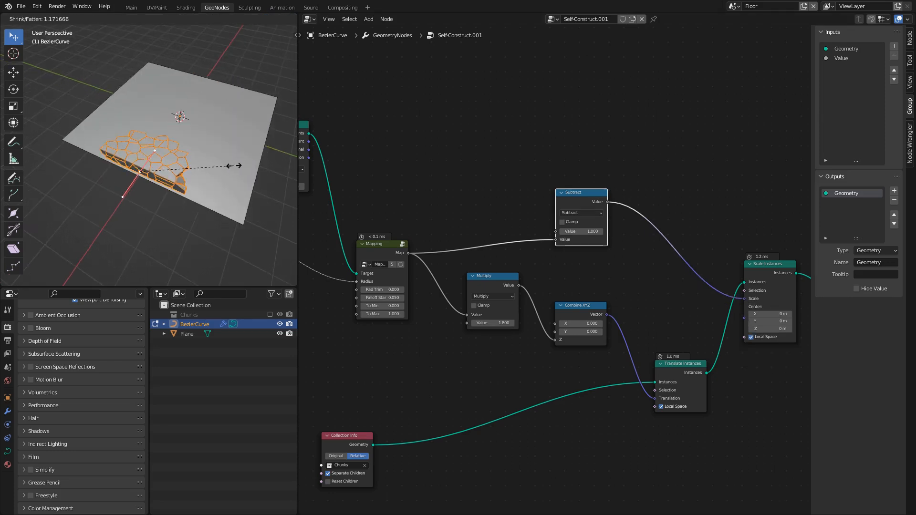
pyautogui.click(239, 165)
pyautogui.hotkey('alt', 'shift', 'z')
pyautogui.moveTo(236, 172); pyautogui.dragTo(220, 152, button='middle')
pyautogui.scroll(1, 219, 151)
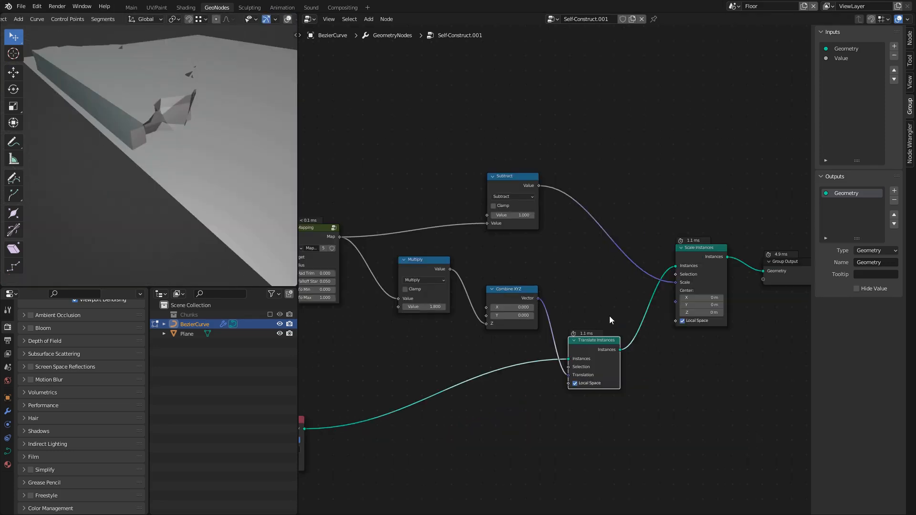
# Step: Reorder the nodes so Scale Instances comes before Translate Instances, and reconnect the Combine XYZ vector to Translation
pyautogui.moveTo(600, 309); pyautogui.dragTo(584, 317, button='middle')
pyautogui.scroll(-5, 116, 147)
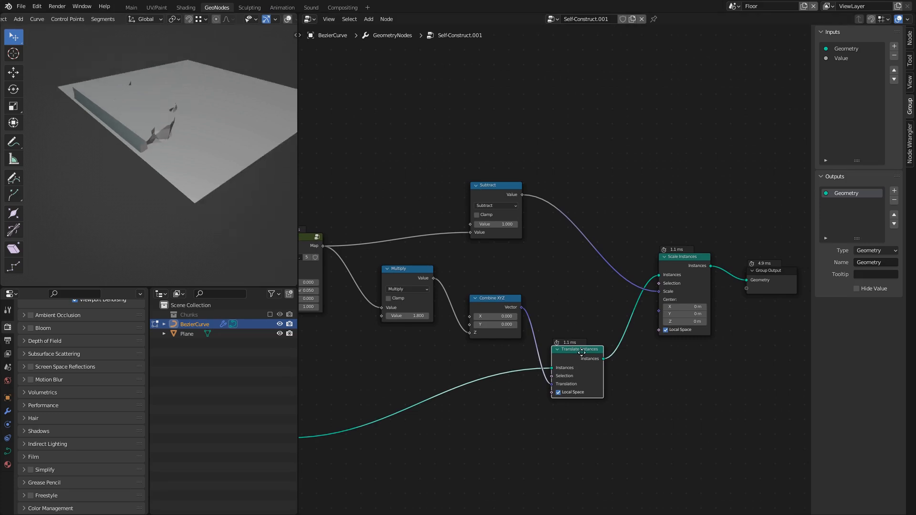
pyautogui.keyDown('alt'); pyautogui.moveTo(578, 353); pyautogui.dragTo(692, 381); pyautogui.keyUp('alt')
pyautogui.moveTo(677, 270); pyautogui.dragTo(574, 367)
pyautogui.moveTo(701, 393); pyautogui.dragTo(685, 297)
pyautogui.moveTo(522, 307); pyautogui.dragTo(648, 317)
pyautogui.scroll(2, 148, 148)
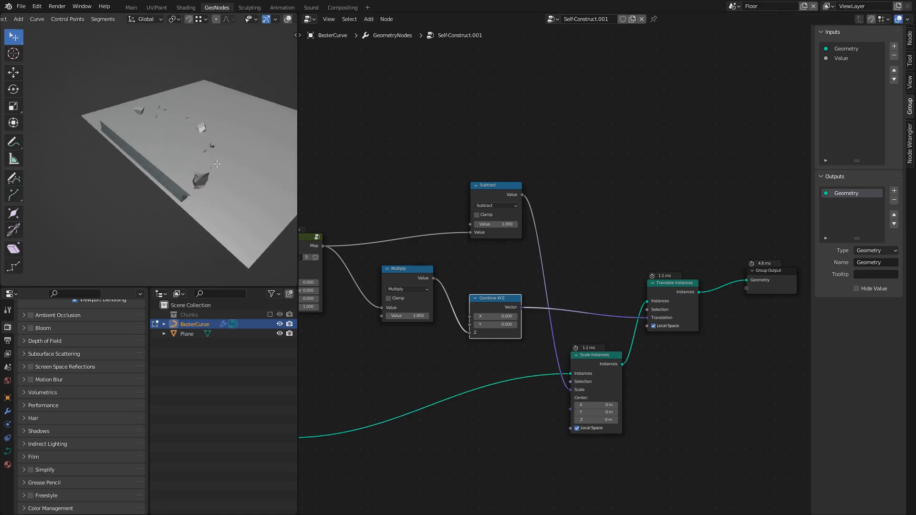
# Step: Scale the curve point's radius by 1.130 and again by 1.118 to preview the reordered chunk motion
pyautogui.hotkey('shift', 'alt', 'z')
pyautogui.moveTo(222, 156); pyautogui.dragTo(208, 159, button='middle')
pyautogui.hotkey('shift', 'alt', 'z')
pyautogui.hotkey('alt', 's')
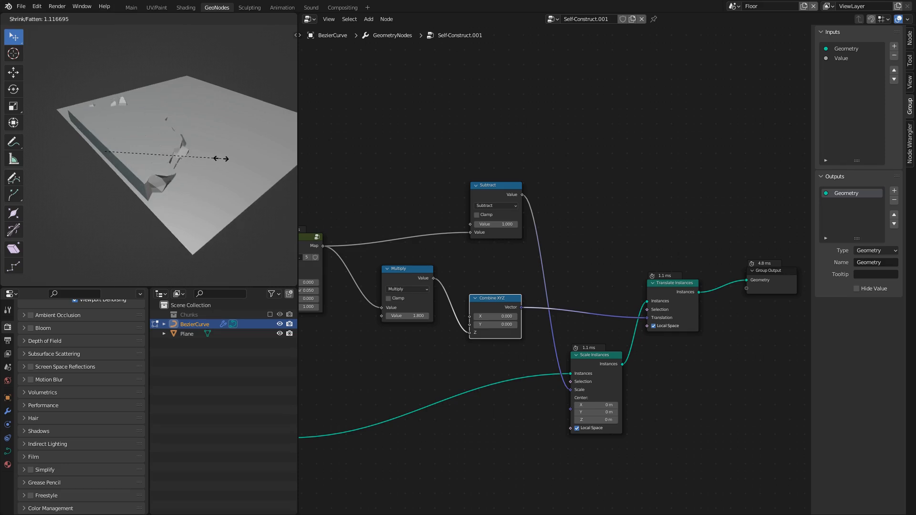
pyautogui.click(222, 159)
pyautogui.moveTo(222, 159); pyautogui.dragTo(218, 152, button='middle')
pyautogui.hotkey('alt', 's')
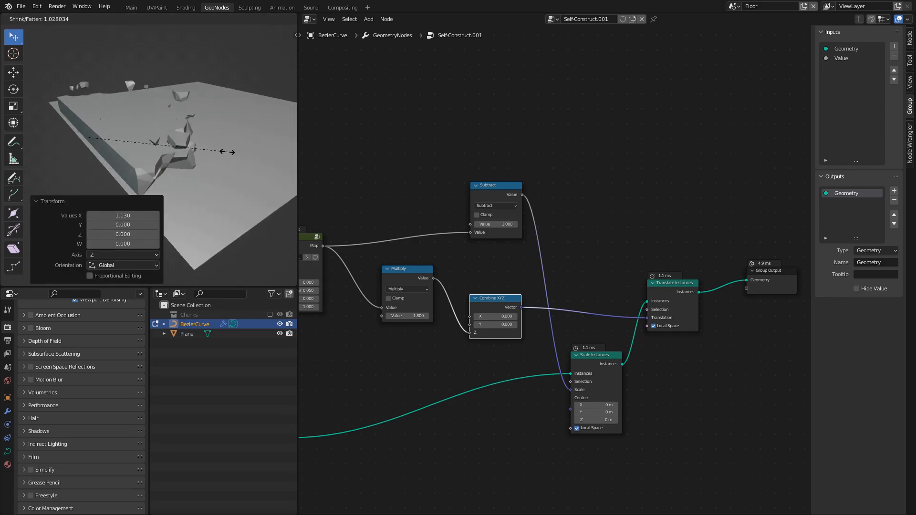
pyautogui.click(238, 154)
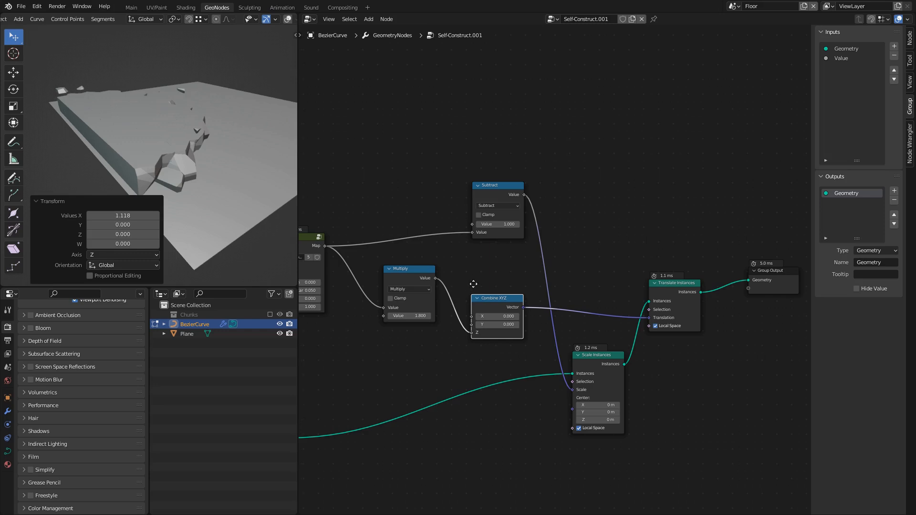
# Step: Set the Multiply node's value to 2.600 and scale the curve point's radius by 1.030
pyautogui.moveTo(466, 282); pyautogui.dragTo(541, 298, button='middle')
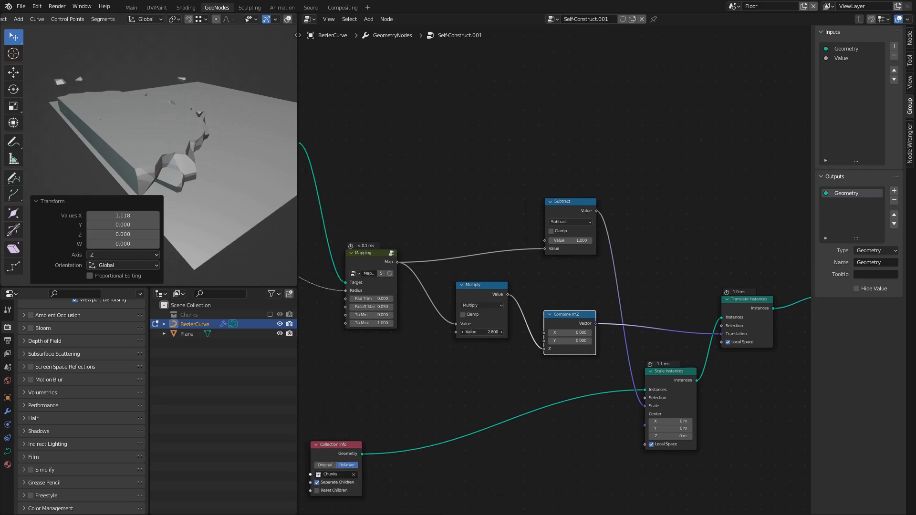
pyautogui.hotkey('alt', 's')
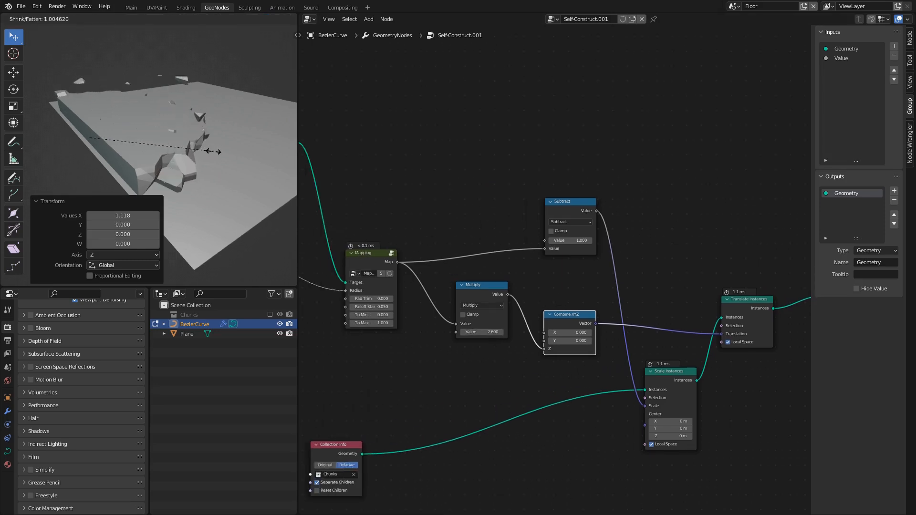
pyautogui.click(218, 151)
pyautogui.hotkey('alt', 'shift', 'z')
pyautogui.moveTo(205, 154); pyautogui.dragTo(212, 161, button='middle')
# Step: Resize the curve point's radius repeatedly, including a scale of 1.190, to test the higher chunk lift from the floor edge
pyautogui.hotkey('alt', 's')
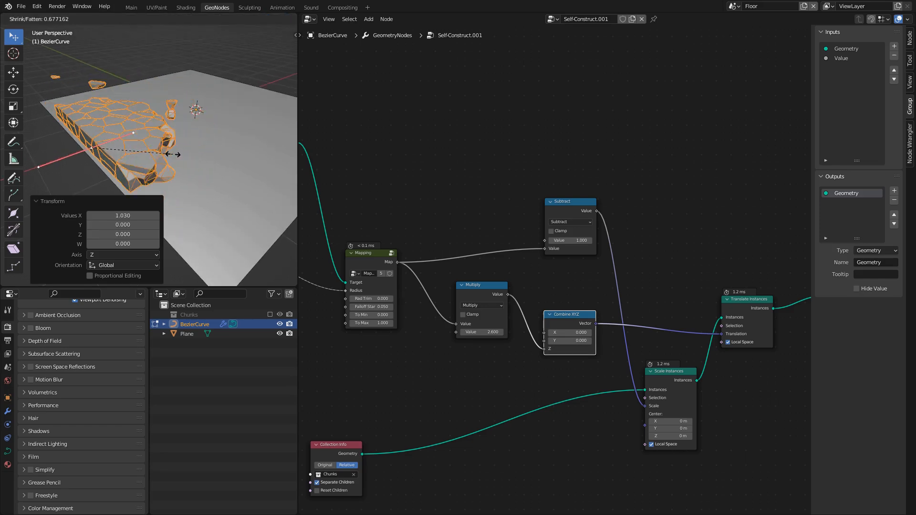
pyautogui.click(199, 149)
pyautogui.hotkey('alt', 'shift', 'z')
pyautogui.moveTo(197, 148); pyautogui.dragTo(181, 134, button='middle')
pyautogui.hotkey('alt', 's')
pyautogui.click(241, 203)
pyautogui.hotkey('alt', 's')
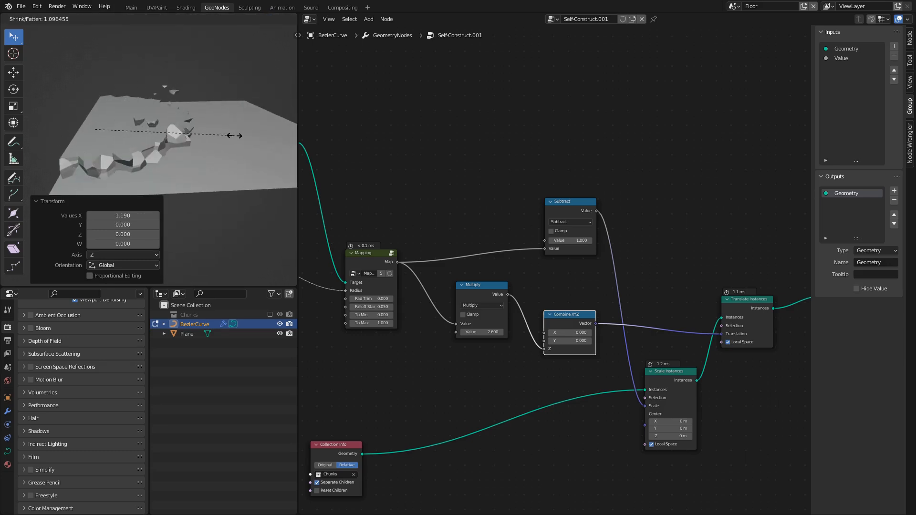
pyautogui.click(305, 165)
# Step: Move Translate Instances and Group Output apart and insert a Rotate Instances node between Scale Instances and Translate Instances
pyautogui.moveTo(692, 207); pyautogui.dragTo(508, 240, button='middle')
pyautogui.moveTo(551, 259); pyautogui.dragTo(714, 366)
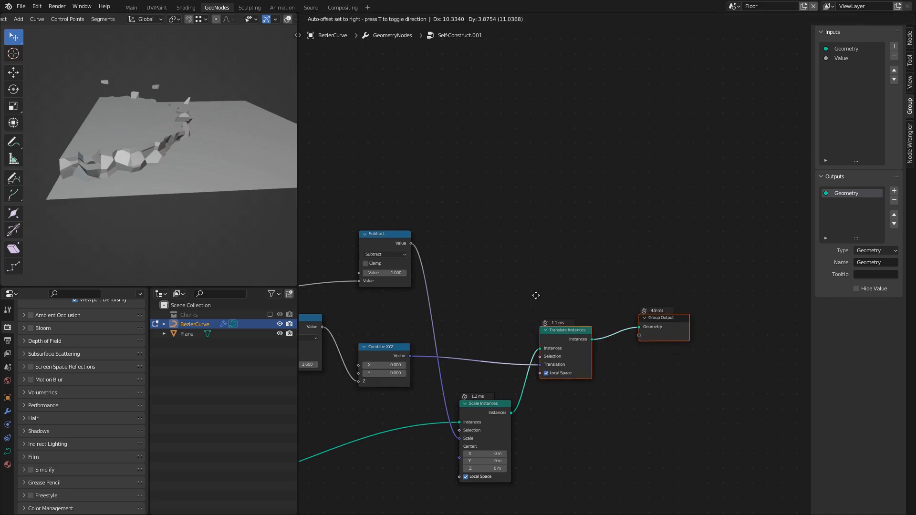
pyautogui.press('g')
pyautogui.click(578, 217)
pyautogui.click(577, 218)
pyautogui.hotkey('shift', 'a')
pyautogui.write('rota')
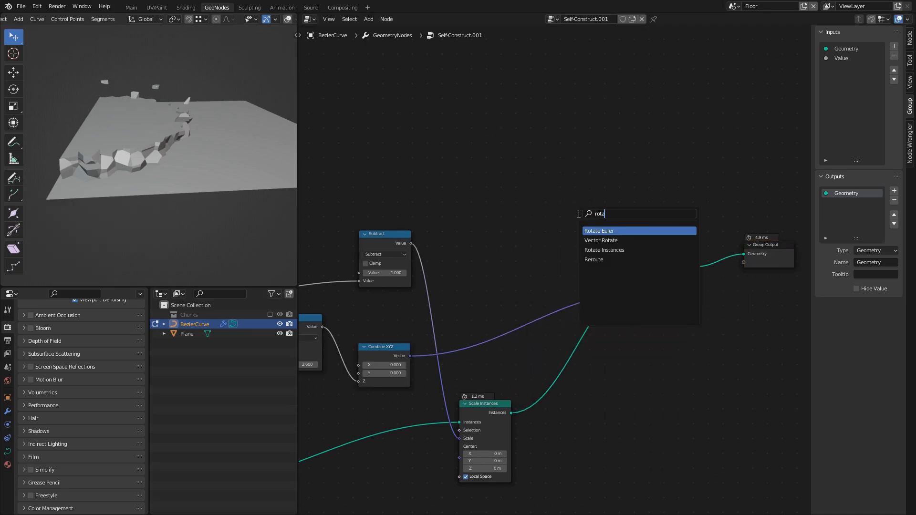
pyautogui.click(607, 250)
pyautogui.click(595, 346)
# Step: Spread out the Rotate Instances, Translate Instances and Group Output nodes and add a Random Value node beside Scale Instances
pyautogui.moveTo(597, 358); pyautogui.dragTo(520, 293, button='middle')
pyautogui.moveTo(502, 158); pyautogui.dragTo(756, 285)
pyautogui.press('g')
pyautogui.click(552, 256)
pyautogui.moveTo(535, 288); pyautogui.dragTo(558, 266, button='middle')
pyautogui.click(556, 281)
pyautogui.hotkey('shift', 'a')
pyautogui.write('srand')
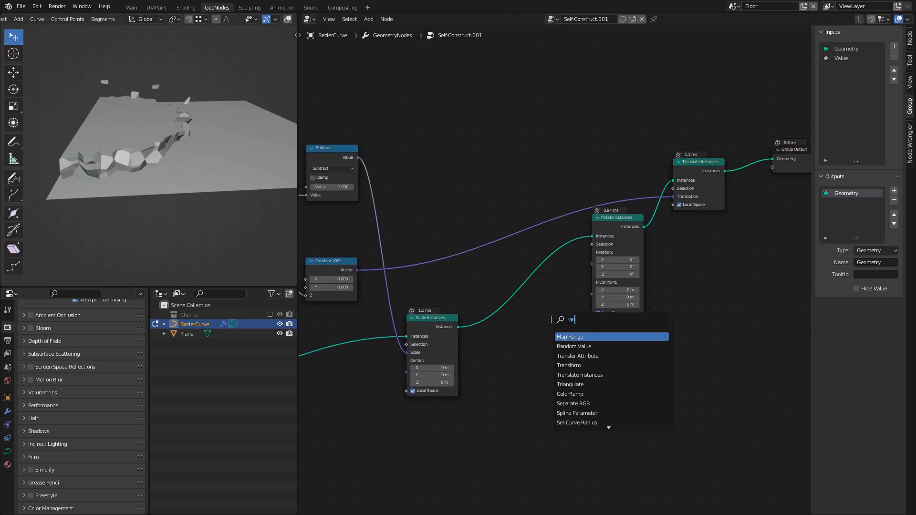
pyautogui.press('Return')
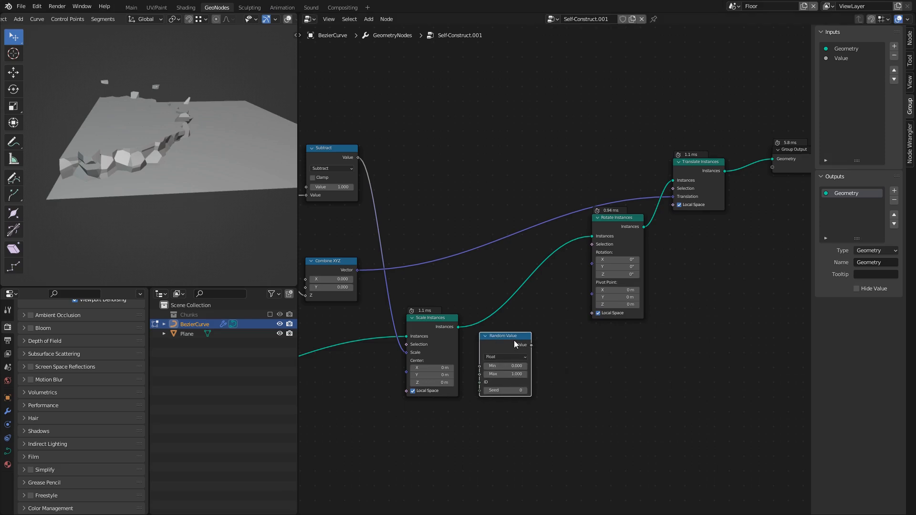
# Step: Set the Random Value node to Vector with a minimum of -1.000 on all three axes
pyautogui.click(516, 357)
pyautogui.click(503, 384)
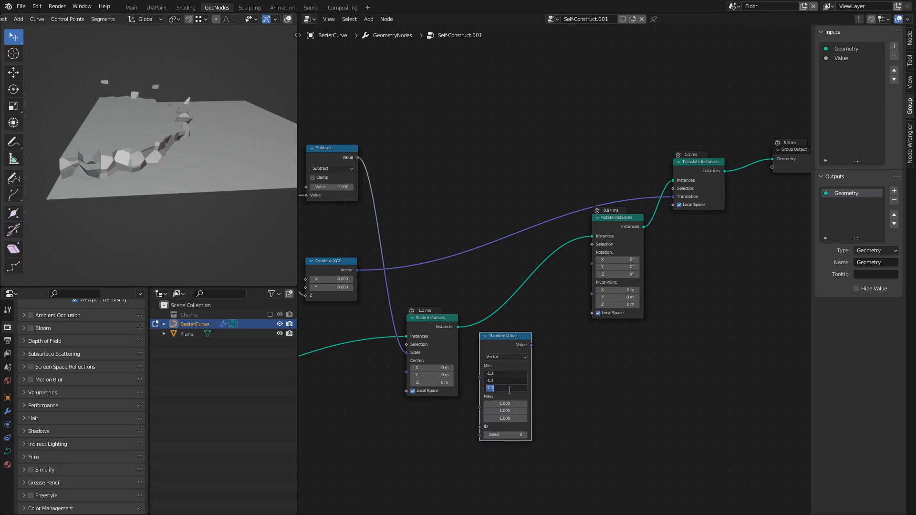
pyautogui.write('-1')
pyautogui.press('Return')
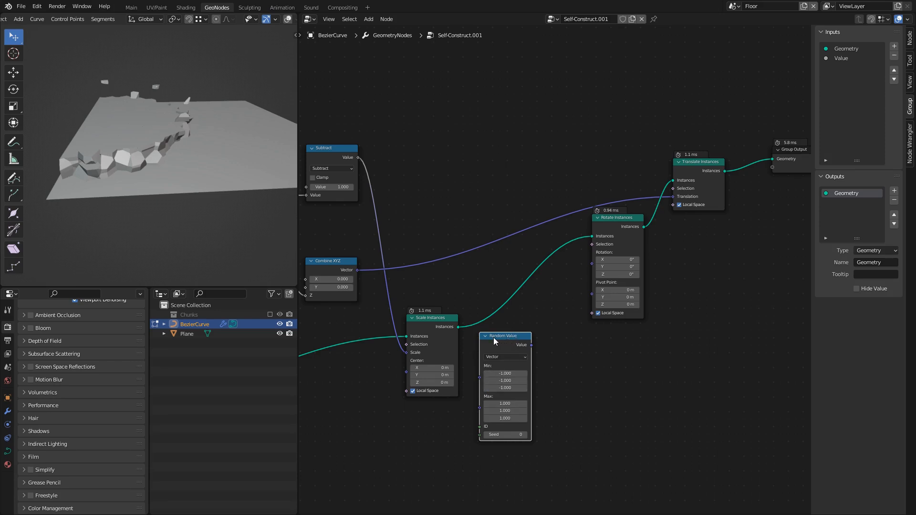
# Step: Add an Align Euler to Vector node and connect its rotation to the Rotate Instances Rotation input
pyautogui.hotkey('shift', 'a')
pyautogui.write('mat')
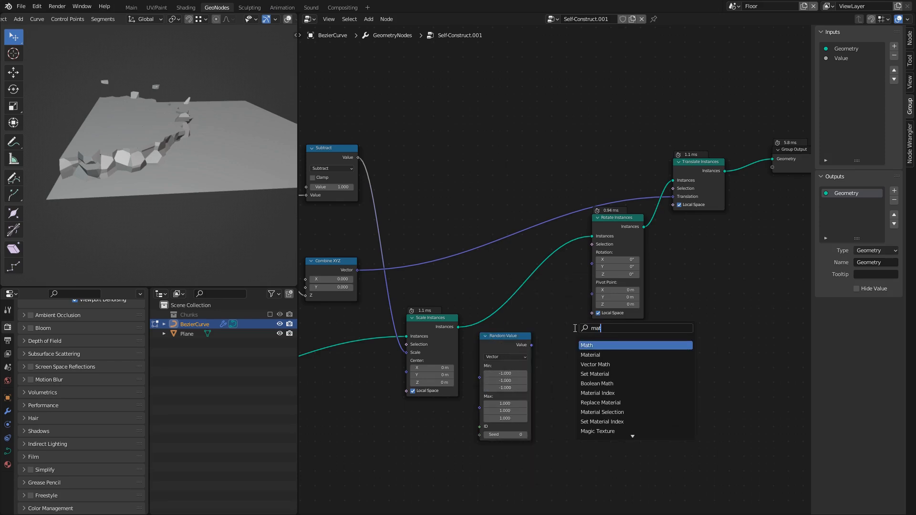
pyautogui.write('alig')
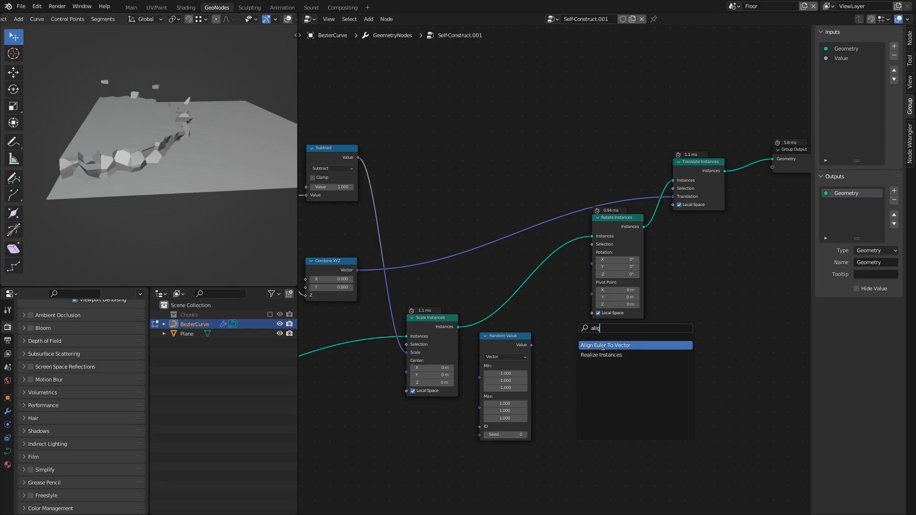
pyautogui.click(603, 347)
pyautogui.click(599, 349)
pyautogui.moveTo(615, 138); pyautogui.dragTo(559, 158, button='middle')
pyautogui.moveTo(558, 138); pyautogui.dragTo(738, 251)
pyautogui.moveTo(567, 246); pyautogui.dragTo(642, 238)
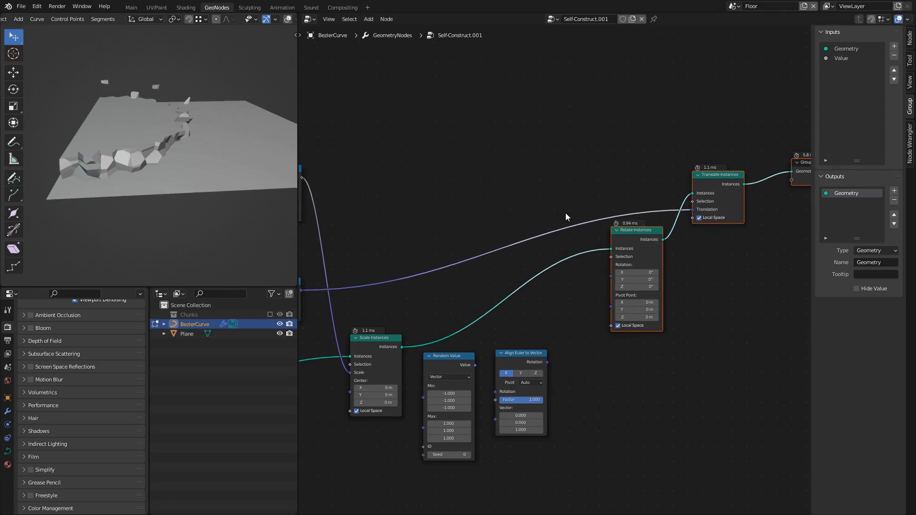
pyautogui.moveTo(532, 358); pyautogui.dragTo(544, 344)
pyautogui.moveTo(614, 281); pyautogui.dragTo(612, 278)
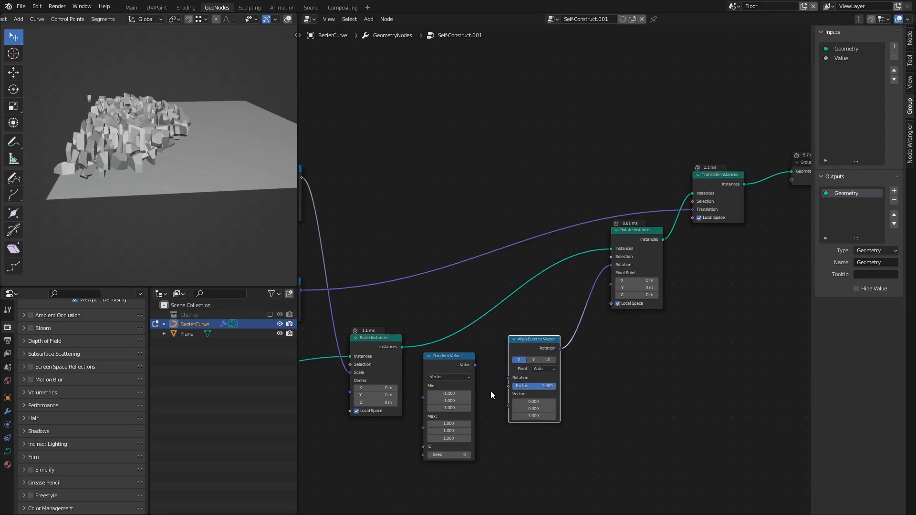
# Step: Connect Random Value to the Vector input of Align Euler to Vector and collapse the Random Value node
pyautogui.moveTo(476, 365); pyautogui.dragTo(509, 394)
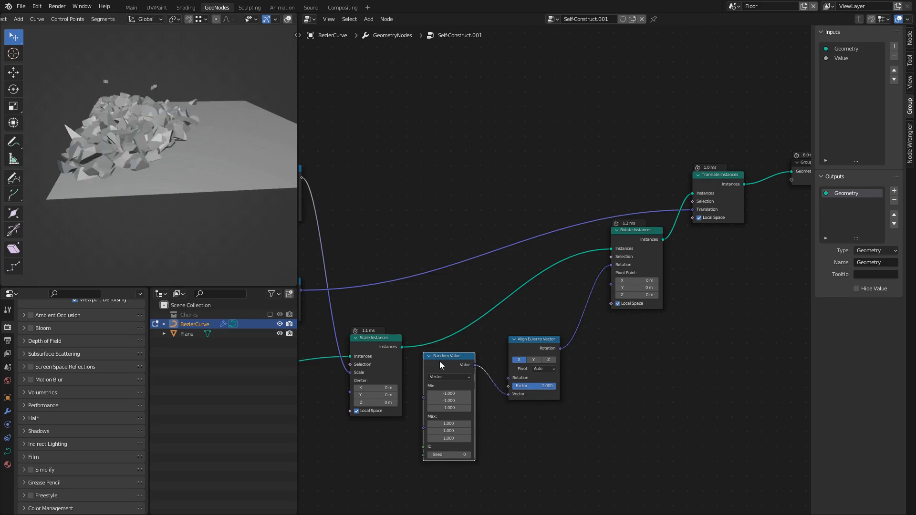
pyautogui.press('h')
pyautogui.moveTo(440, 356); pyautogui.dragTo(444, 403)
# Step: Drive the Align Euler to Vector Factor with the Mapping node's Map output
pyautogui.moveTo(432, 355); pyautogui.dragTo(688, 357, button='middle')
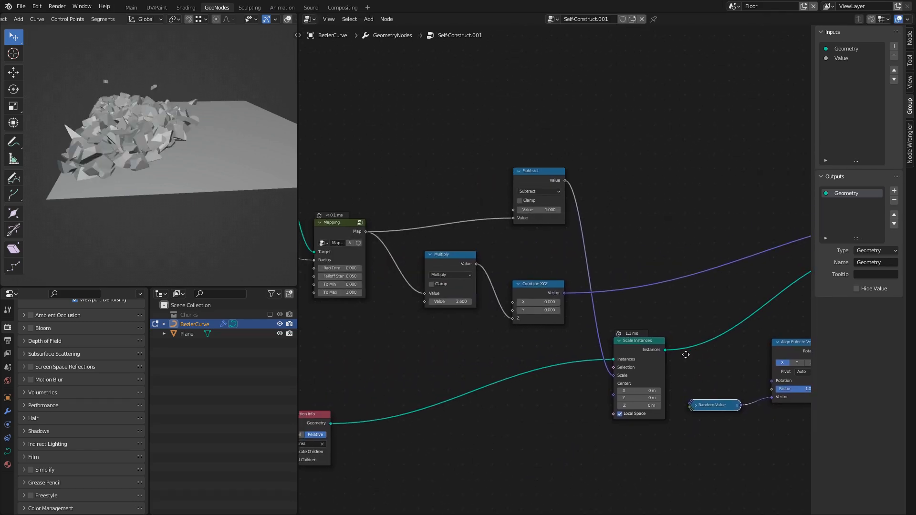
pyautogui.scroll(-2, 535, 267)
pyautogui.moveTo(402, 237); pyautogui.dragTo(723, 362)
# Step: Scale the curve point's radius by 1.046, 0.968 and 1.078 to preview the rotating chunks
pyautogui.moveTo(163, 129); pyautogui.dragTo(215, 181, button='middle')
pyautogui.hotkey('alt', 's')
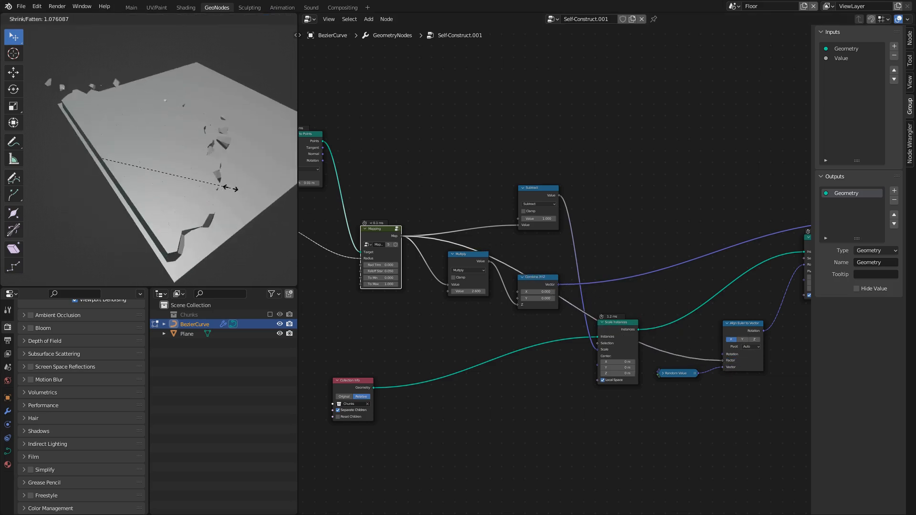
pyautogui.click(219, 187)
pyautogui.moveTo(245, 171); pyautogui.dragTo(243, 159, button='middle')
pyautogui.hotkey('alt', 's')
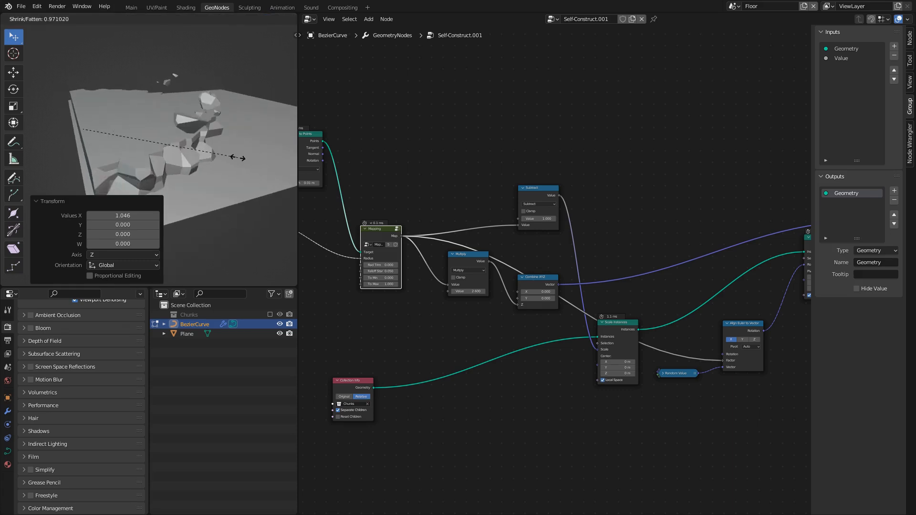
pyautogui.click(239, 155)
pyautogui.hotkey('alt', 's')
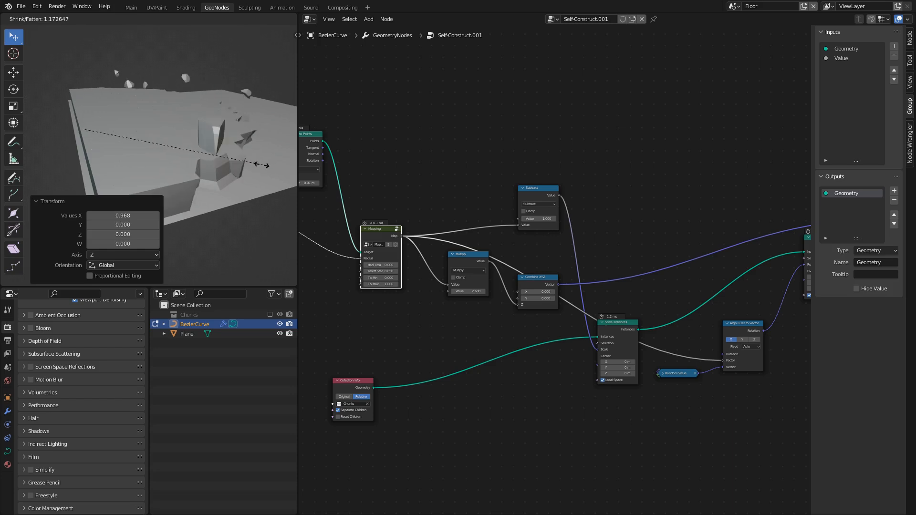
pyautogui.click(251, 165)
# Step: Raise the Mapping node's falloff value to 0.560 and rescale the curve point's radius to see the wider transition
pyautogui.scroll(3, 525, 284)
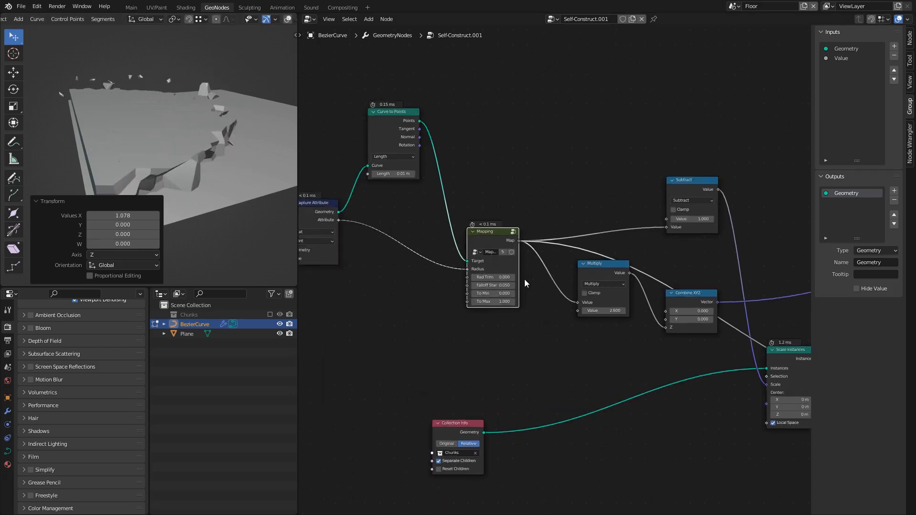
pyautogui.moveTo(477, 289); pyautogui.dragTo(511, 290)
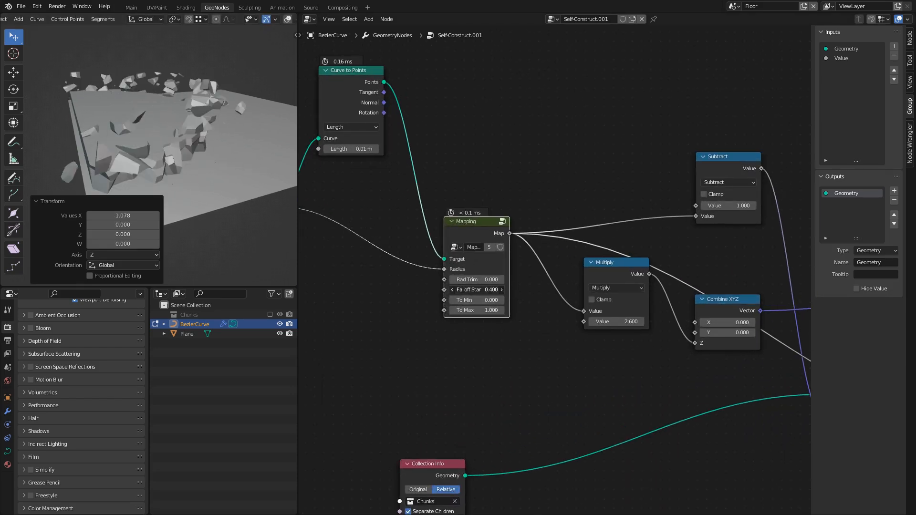
pyautogui.moveTo(191, 135); pyautogui.dragTo(217, 138, button='middle')
pyautogui.hotkey('alt', 's')
pyautogui.click(238, 153)
# Step: Scale the curve point's radius by 1.129 and again by 0.931, viewing the whole floor without overlays
pyautogui.hotkey('alt', 'shift', 'z')
pyautogui.hotkey('alt', 's')
pyautogui.click(250, 128)
pyautogui.hotkey('alt', 'shift', 'z')
pyautogui.hotkey('alt', 's')
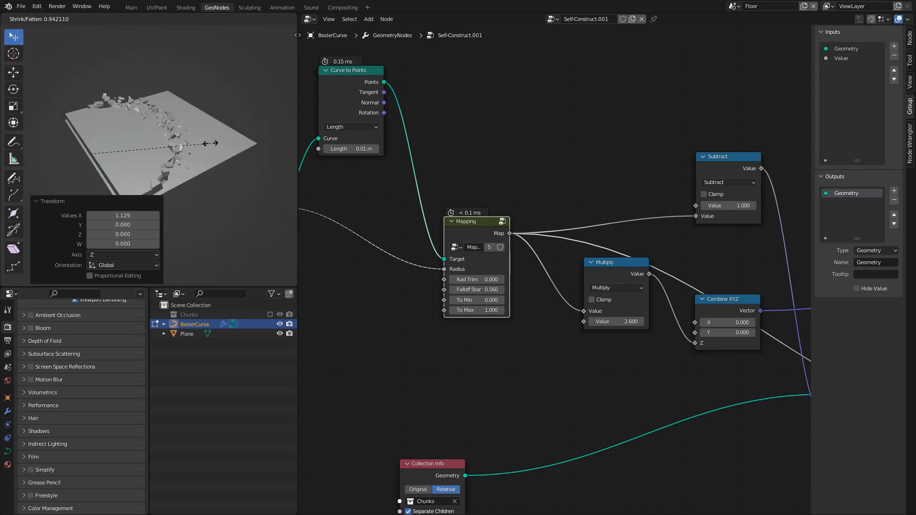
pyautogui.click(211, 145)
# Step: Scale the curve point's radius by 1.178 and rename the node group Flat-Construct
pyautogui.scroll(6, 213, 151)
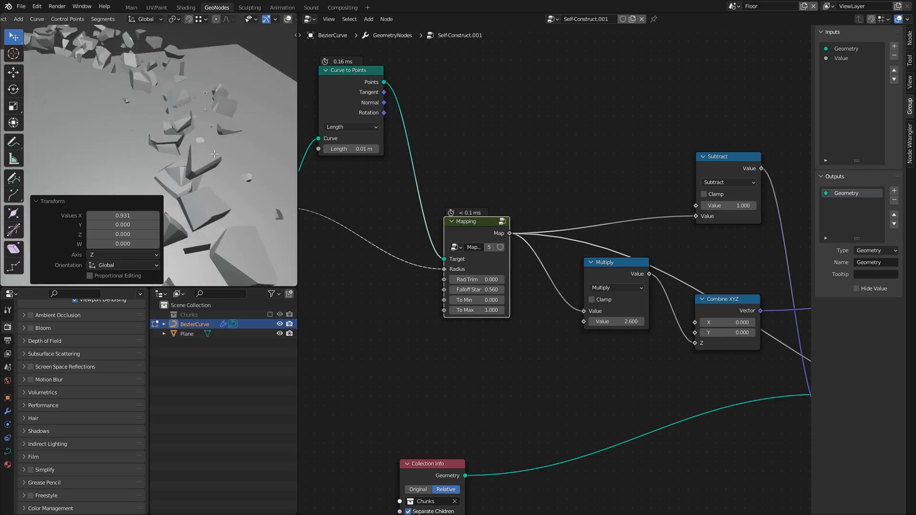
pyautogui.hotkey('alt', 's')
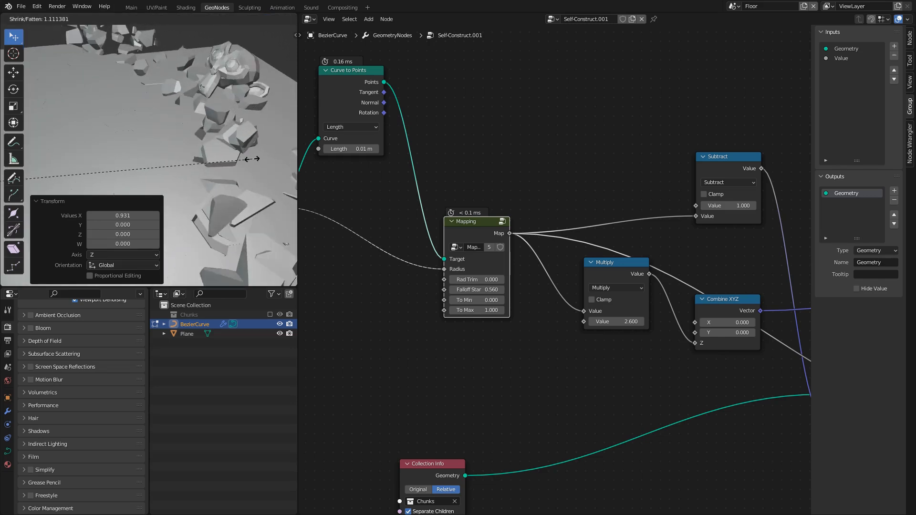
pyautogui.click(116, 129)
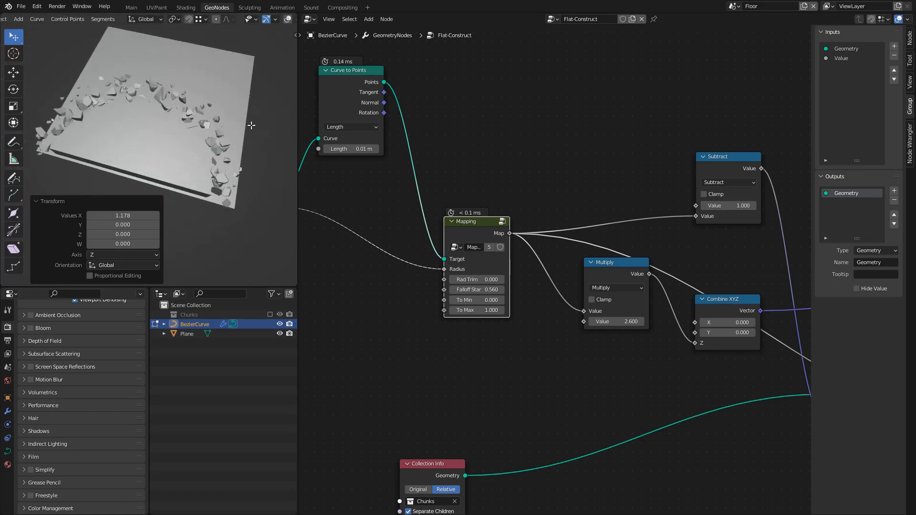
# Step: Reposition the selected part of the curve over the floor and save the tut.blend file
pyautogui.press('g')
pyautogui.click(239, 110)
pyautogui.moveTo(239, 110); pyautogui.dragTo(171, 127, button='middle')
pyautogui.scroll(3, 177, 93)
pyautogui.hotkey('ctrl', 's')
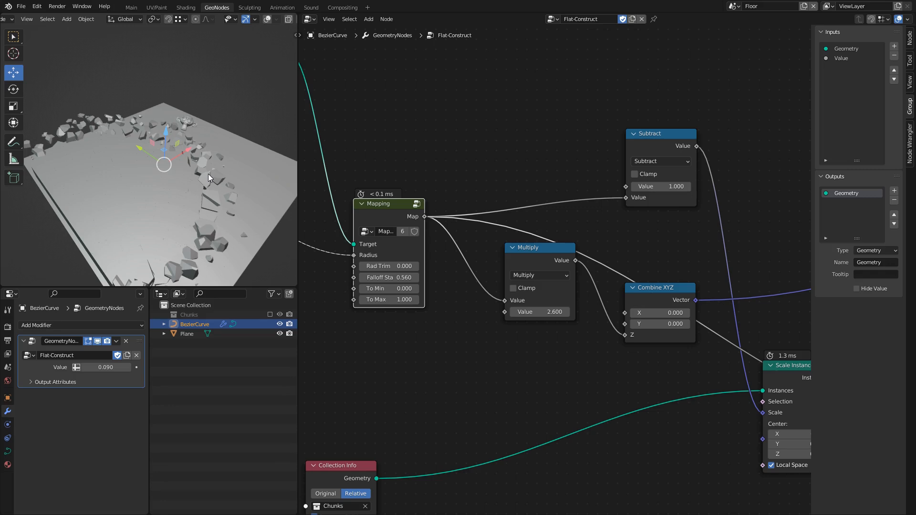
pyautogui.hotkey('ctrl', 's')
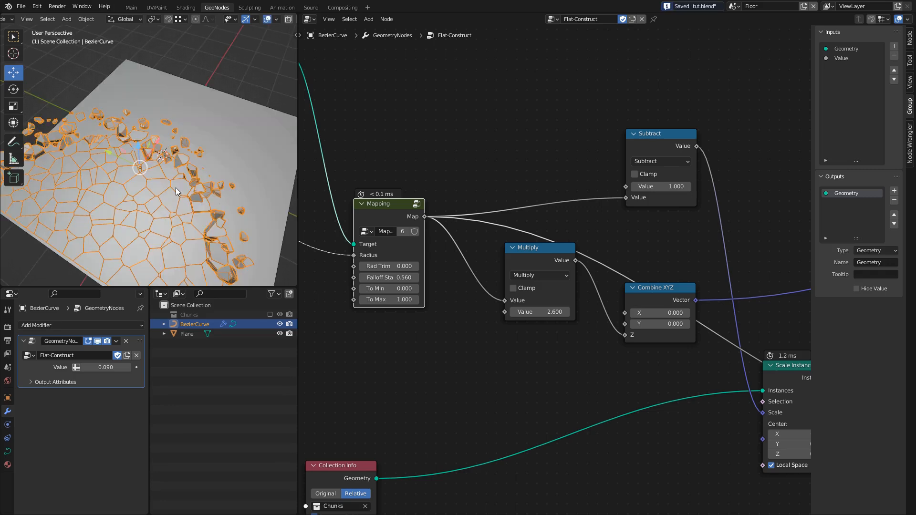